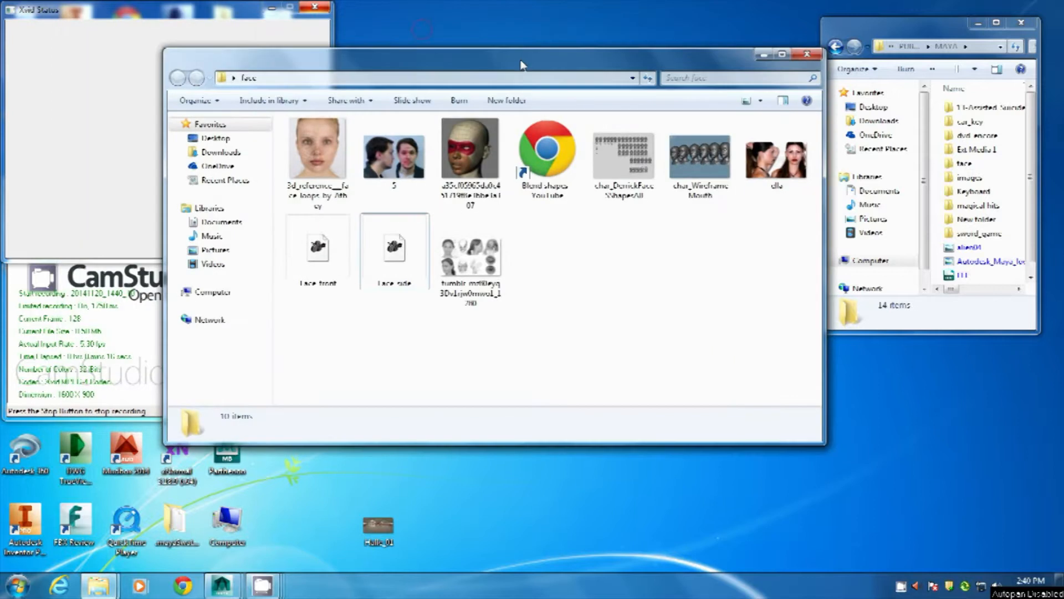
Locate the Face_front and Face_side image files in the face folder.
left_click(282, 257)
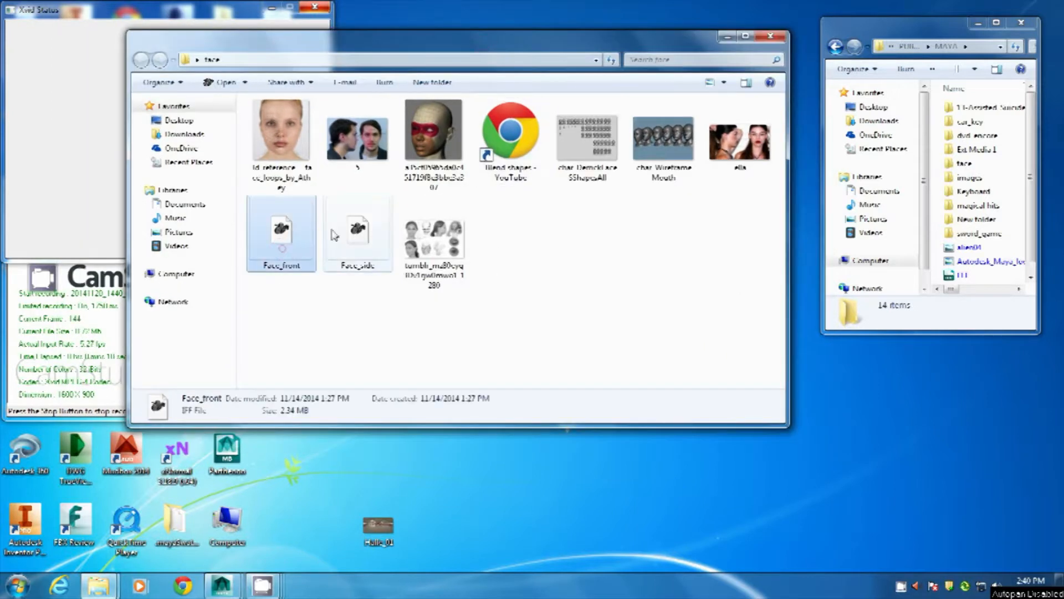
left_click(358, 239)
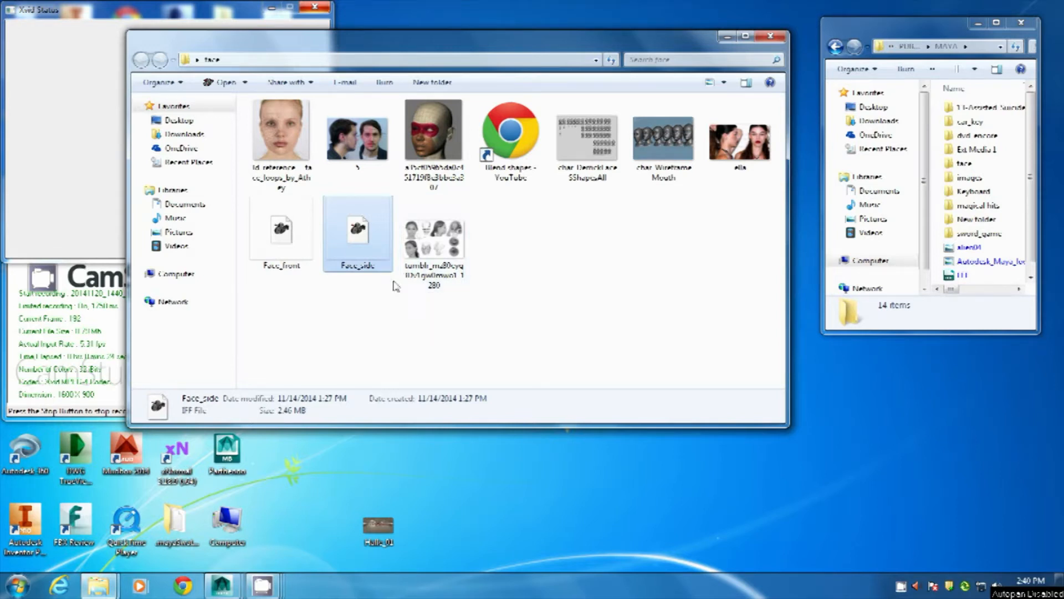
left_click(544, 257)
View the face folder inside the MAYA folder on the public network drive and close that window.
left_click_drag(520, 40, 426, 65)
left_click_drag(822, 92, 283, 91)
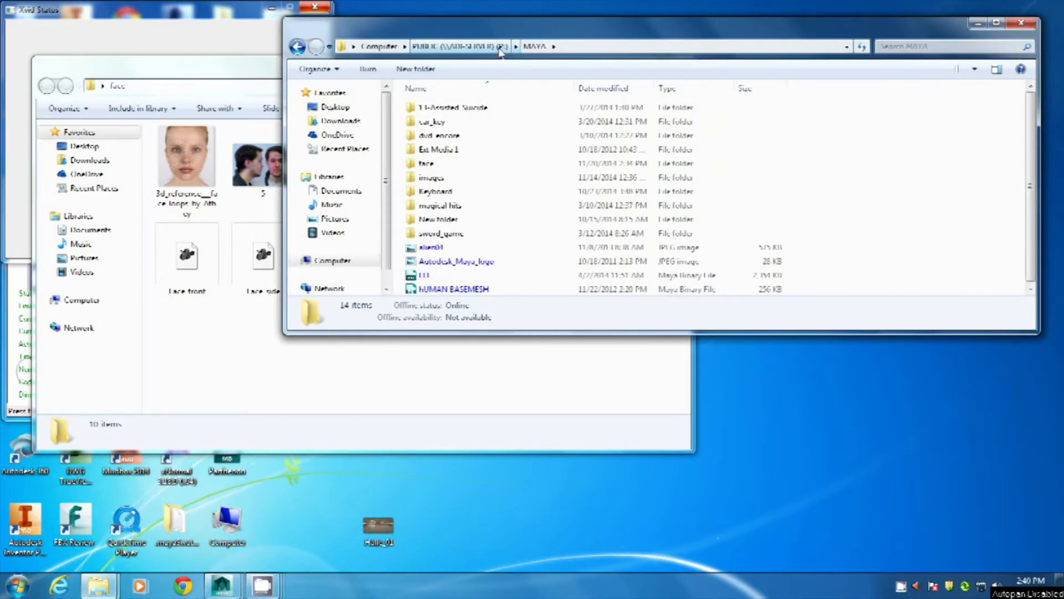
double_click(429, 163)
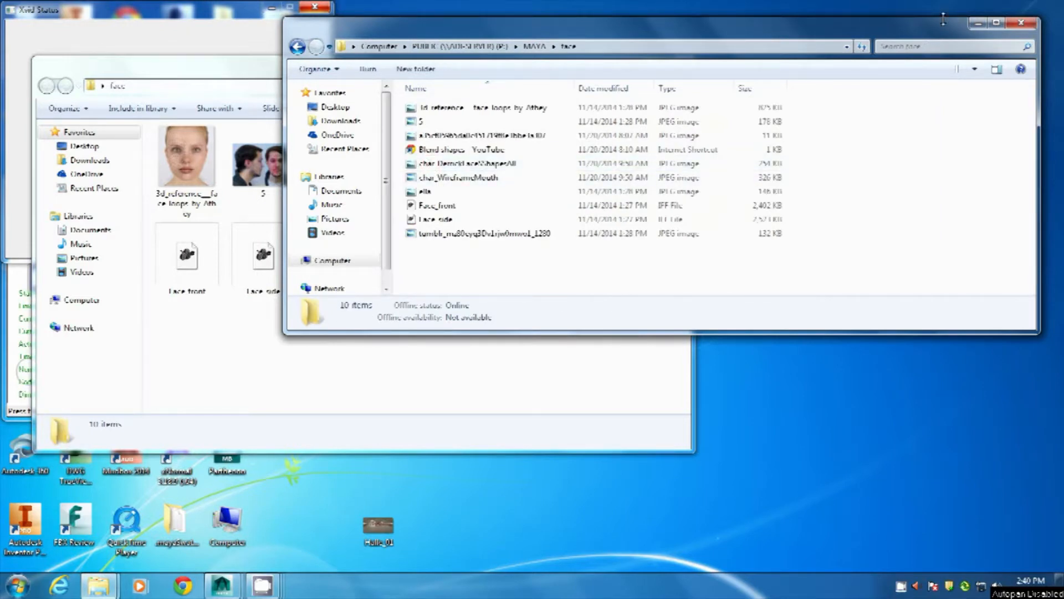
left_click(1021, 22)
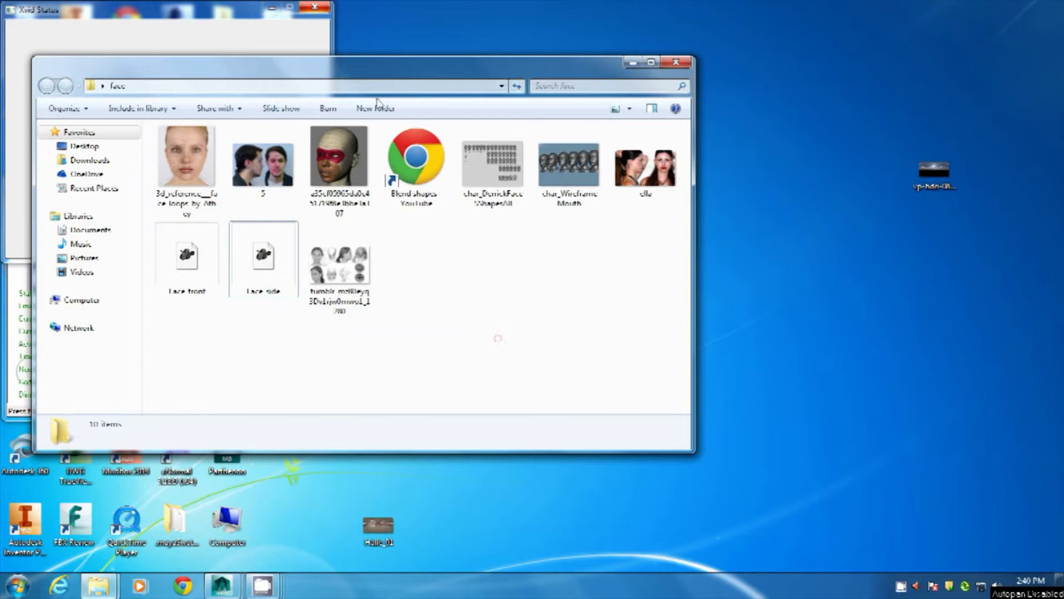
left_click_drag(375, 69, 507, 59)
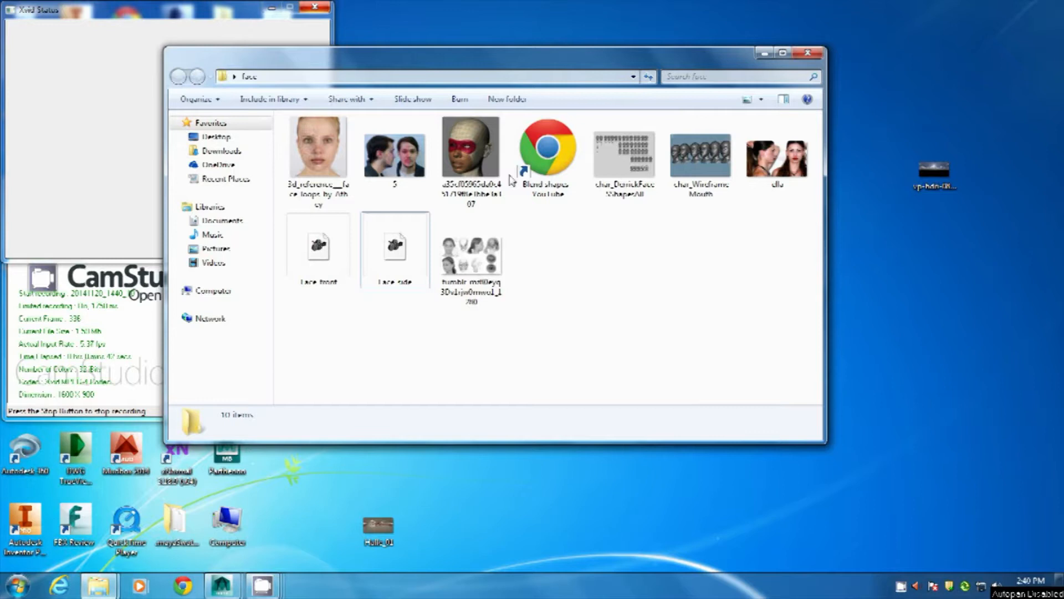
Open the 3d_reference face loops photo from the face folder and place its window aside.
double_click(318, 160)
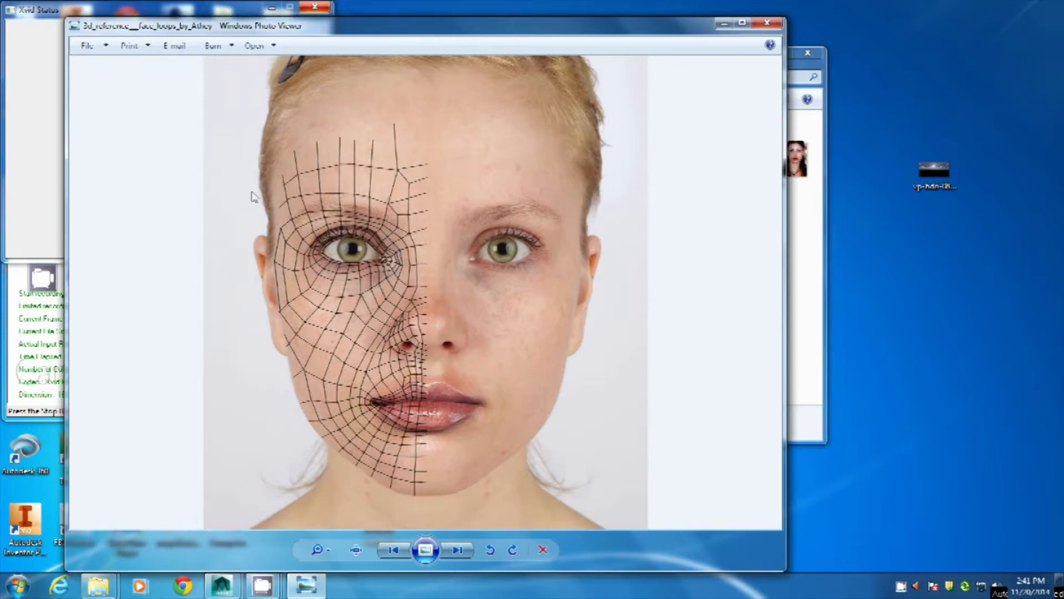
left_click_drag(453, 23, 116, 257)
left_click(621, 227)
Examine the facial muscle drawing on the anatomy reference sheet, compare it with the face loops photo, and close both images.
double_click(475, 256)
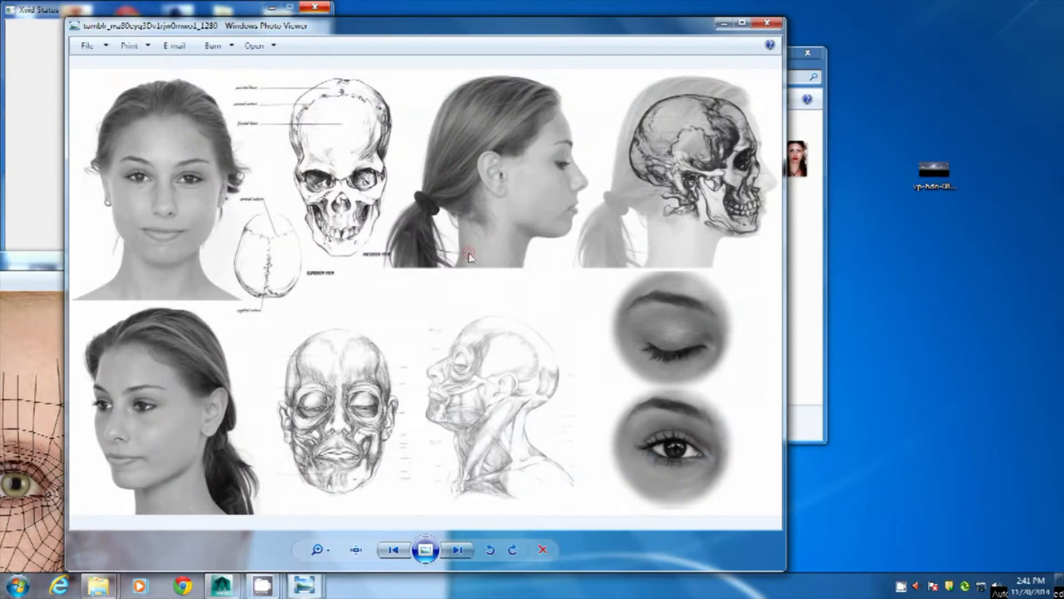
scroll(402, 406, "up", 4)
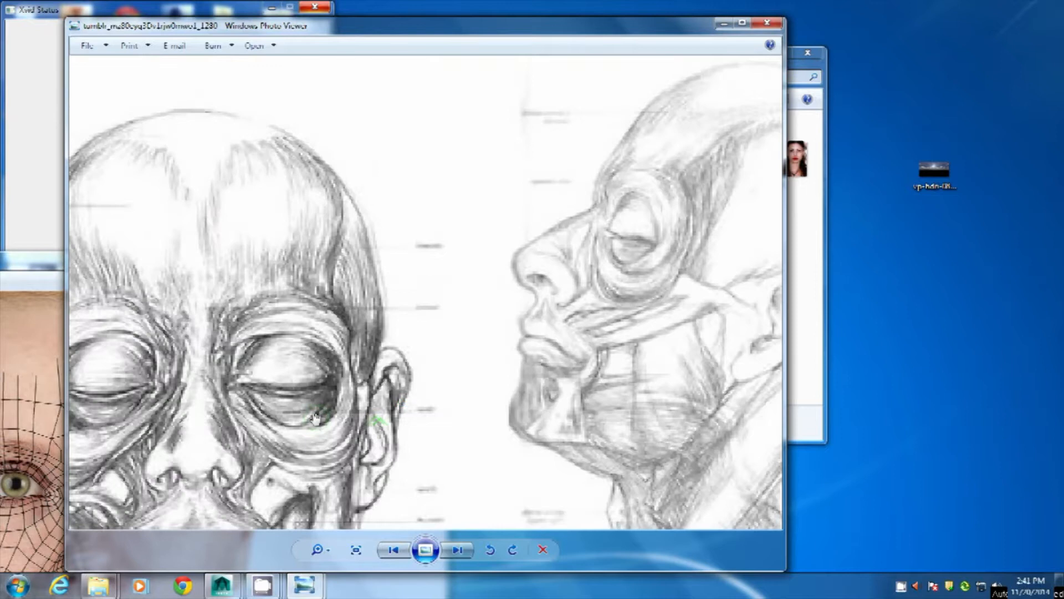
mouse_move(366, 396)
left_mouse_down()
mouse_move(542, 282)
mouse_move(596, 299)
left_mouse_up()
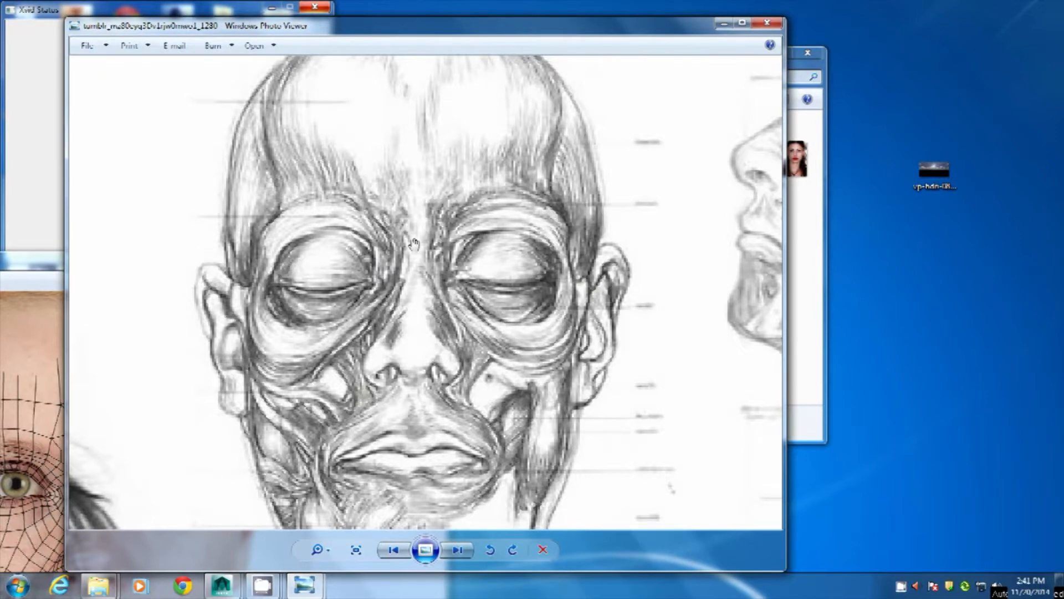
left_click_drag(431, 411, 424, 231)
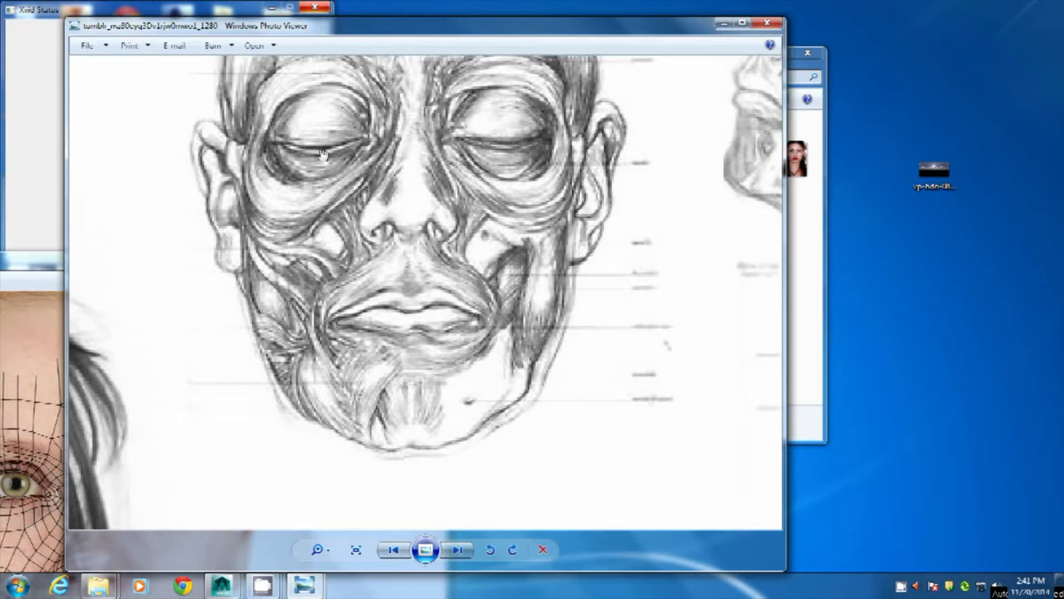
left_click_drag(43, 264, 515, 64)
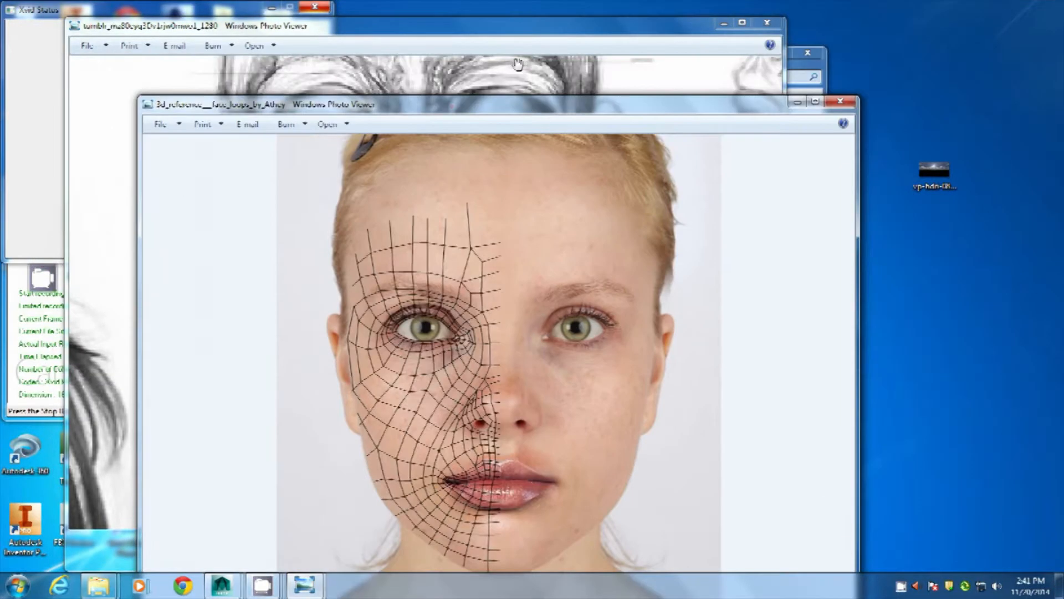
left_click(839, 102)
left_click(767, 22)
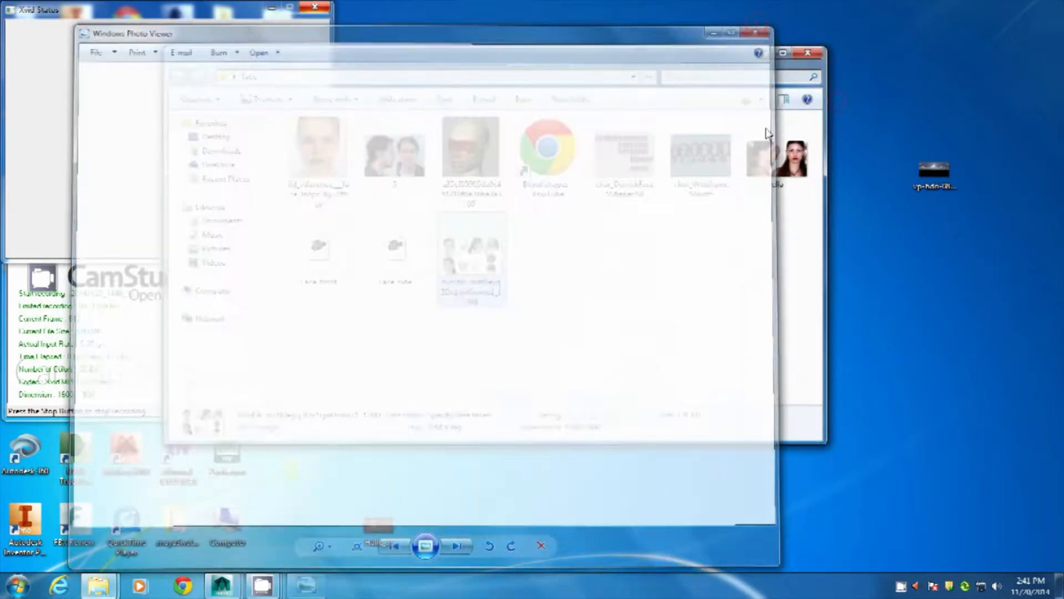
View the head wireframe image with coloured eye and mouth regions, and close it.
double_click(485, 165)
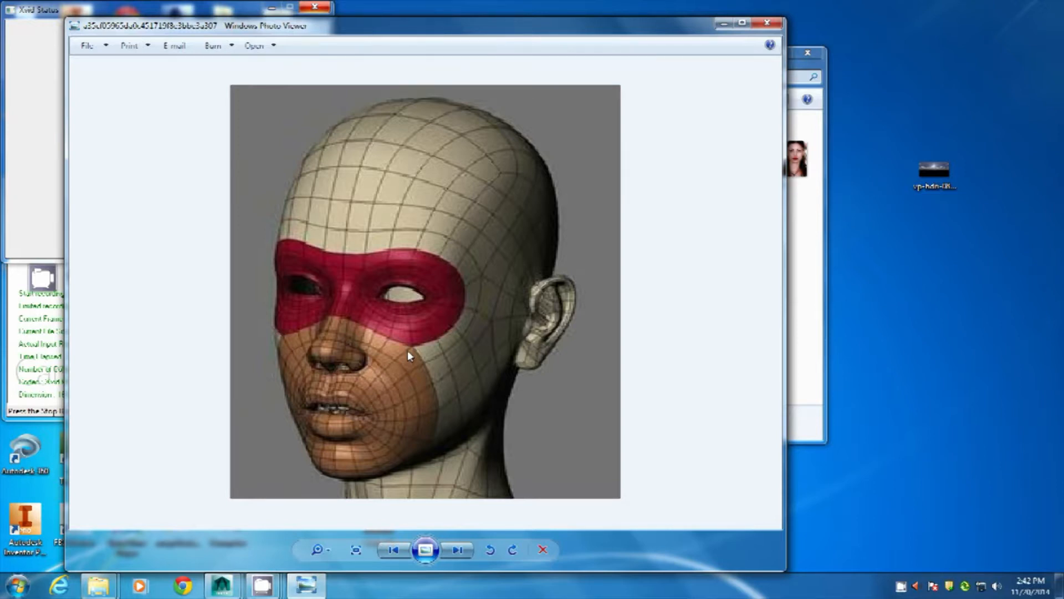
left_click(769, 22)
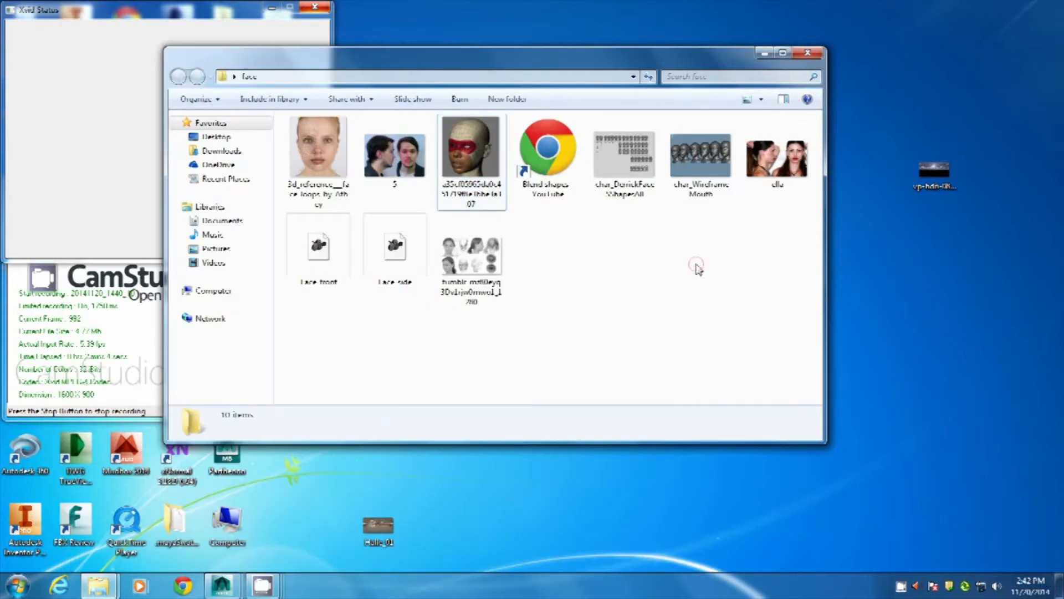
left_click_drag(552, 66, 731, 76)
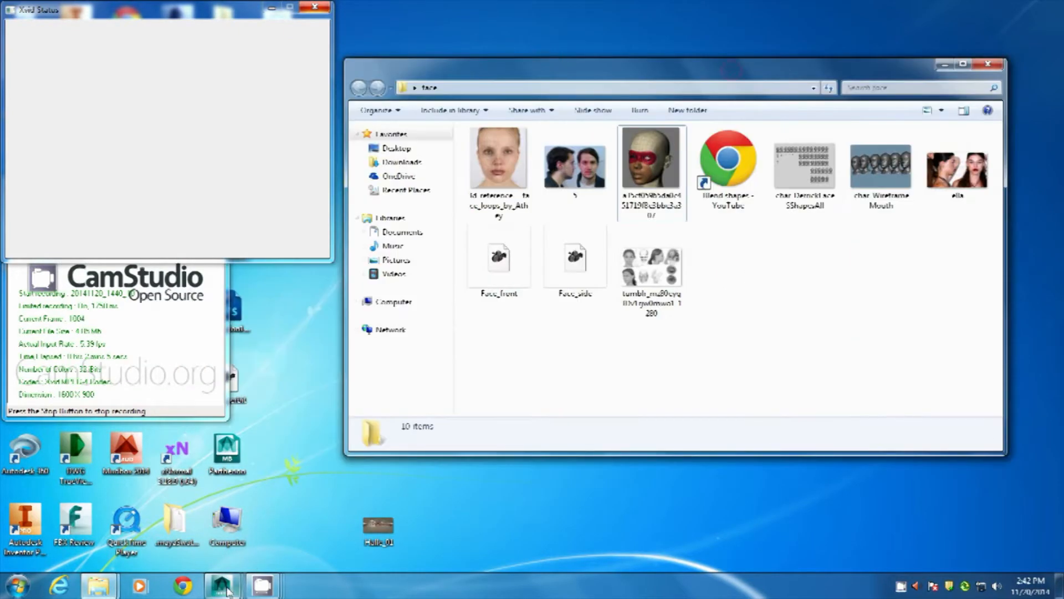
Switch to Maya and start a new project named Face in the Project Window.
mouse_move(222, 585)
left_click(281, 524)
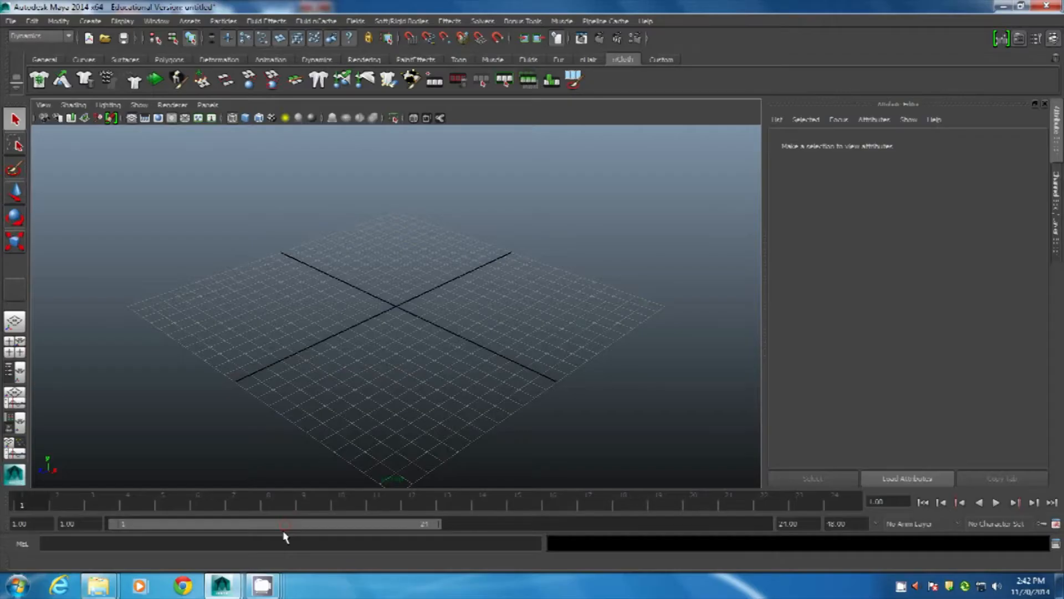
left_click(11, 22)
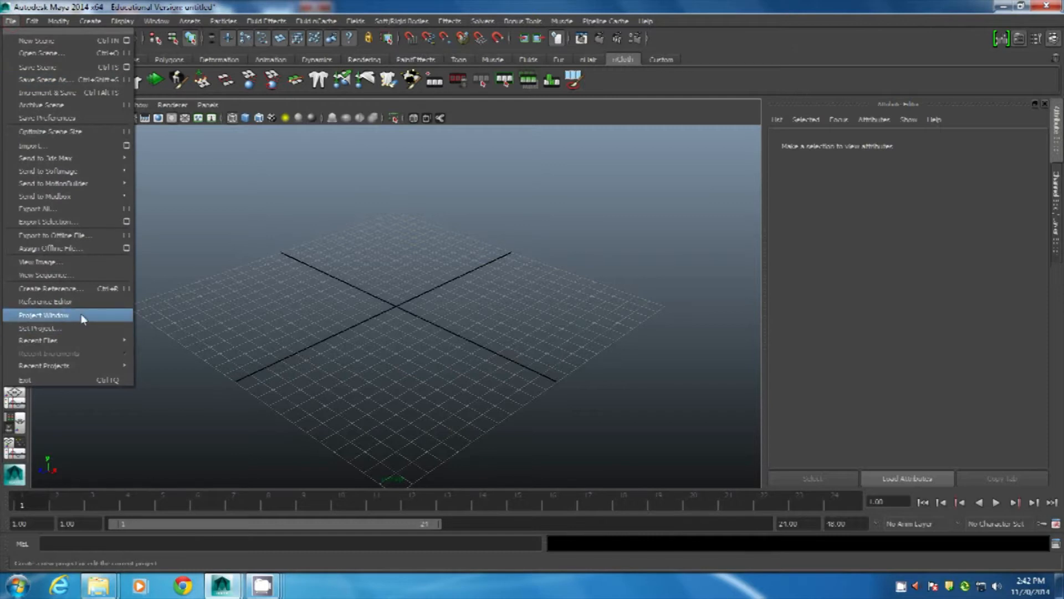
left_click(83, 316)
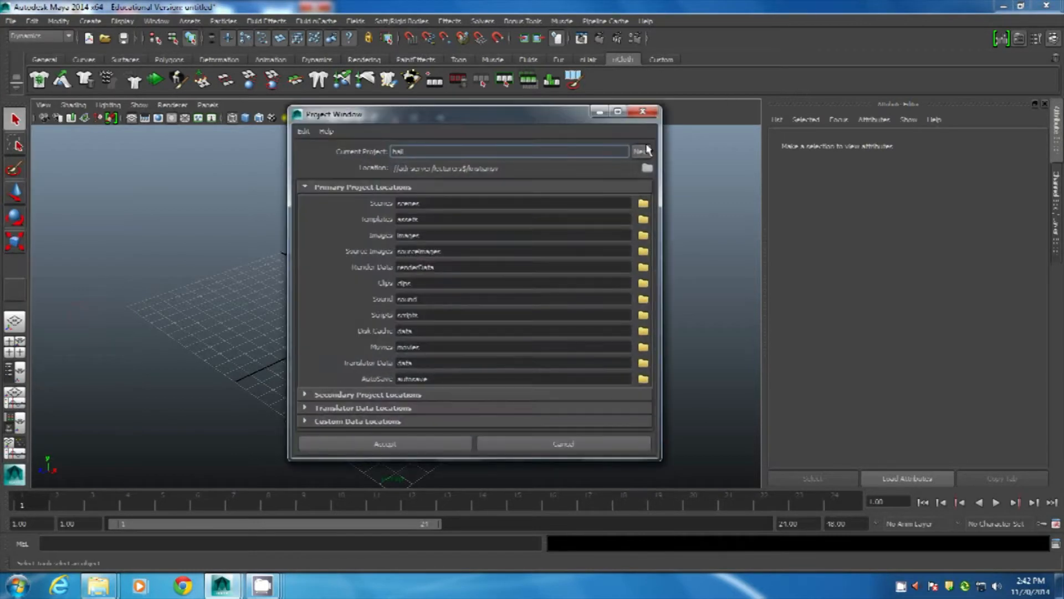
left_click(641, 152)
double_click(464, 149)
type("r")
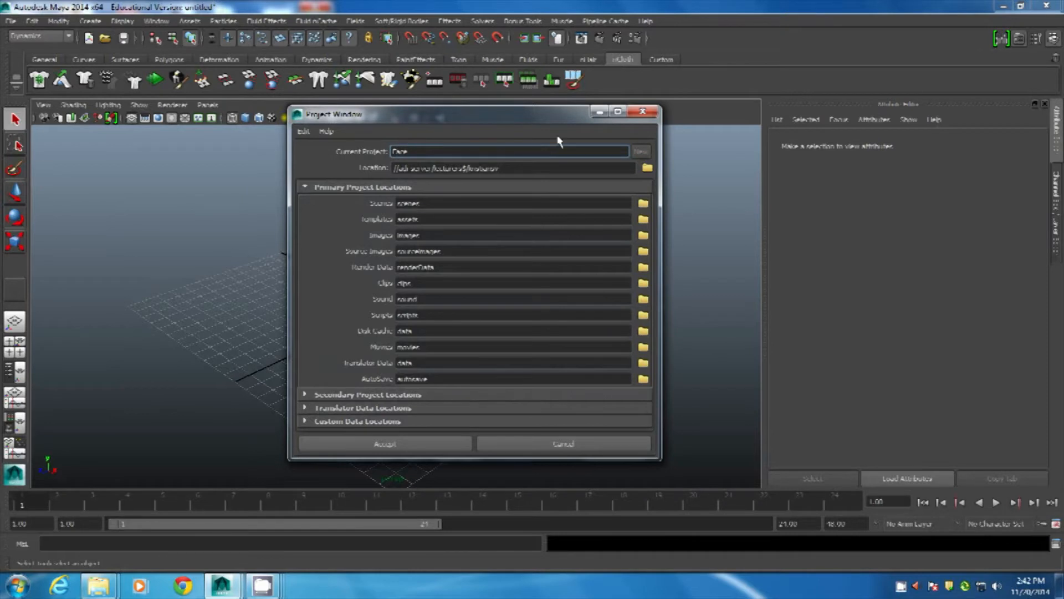
Set the Face project's location to the personal folder on the lecturers$ server share and create the project.
left_click(528, 169)
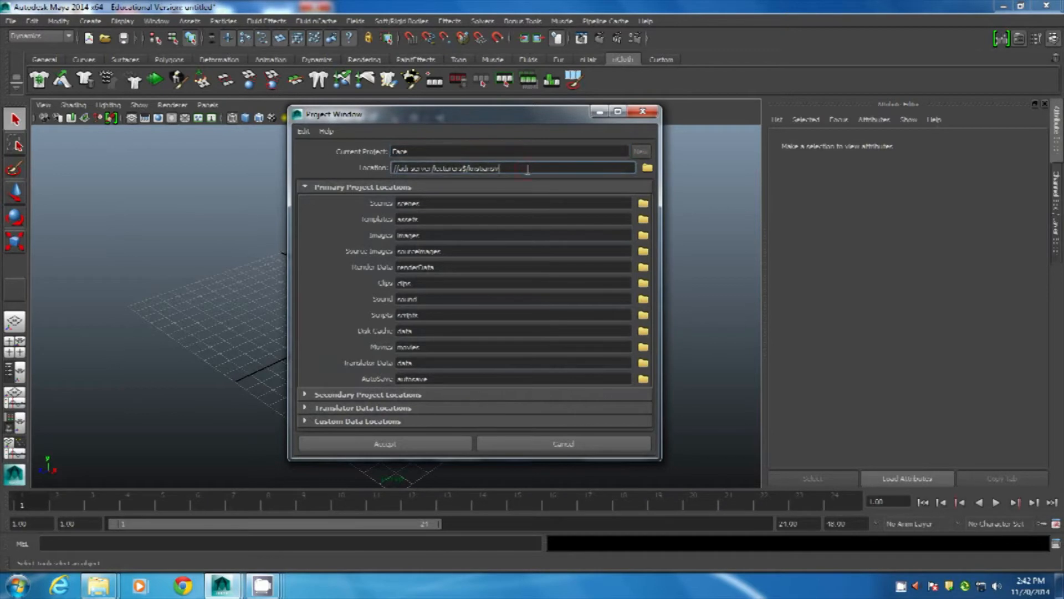
left_click(647, 168)
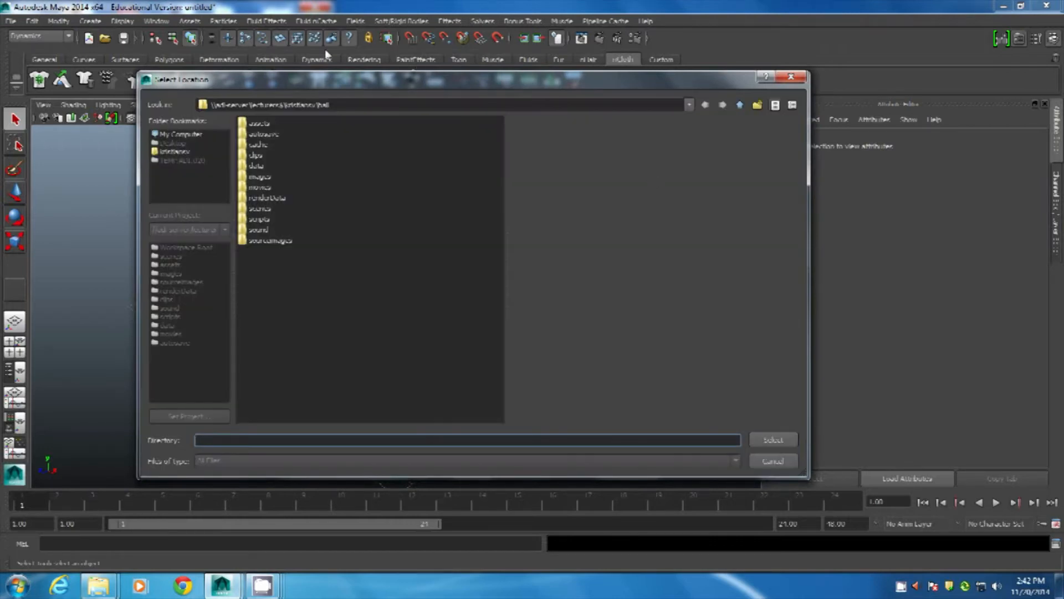
left_click_drag(314, 85, 342, 94)
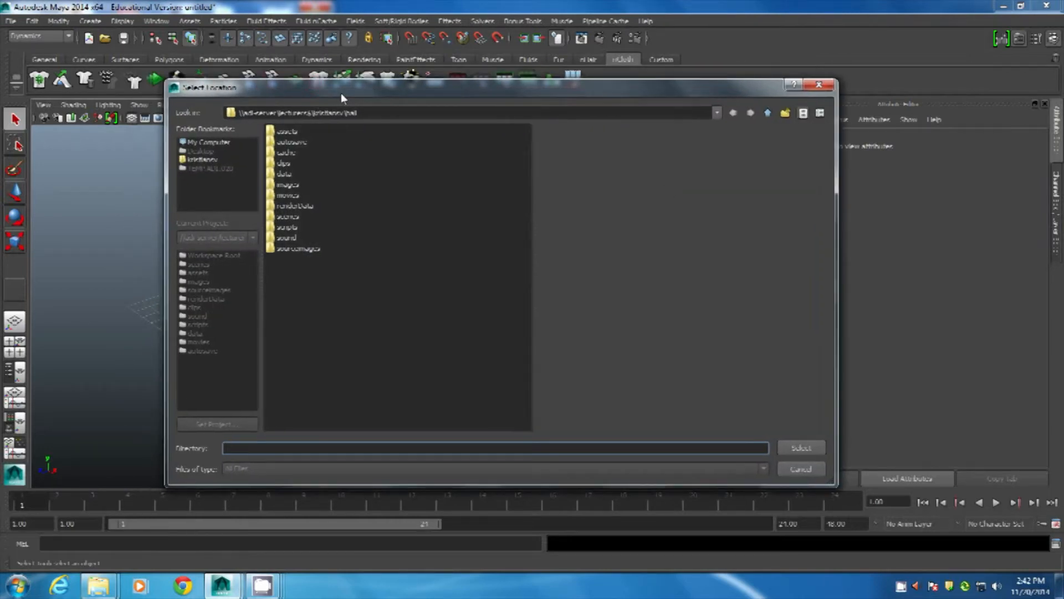
left_click(768, 113)
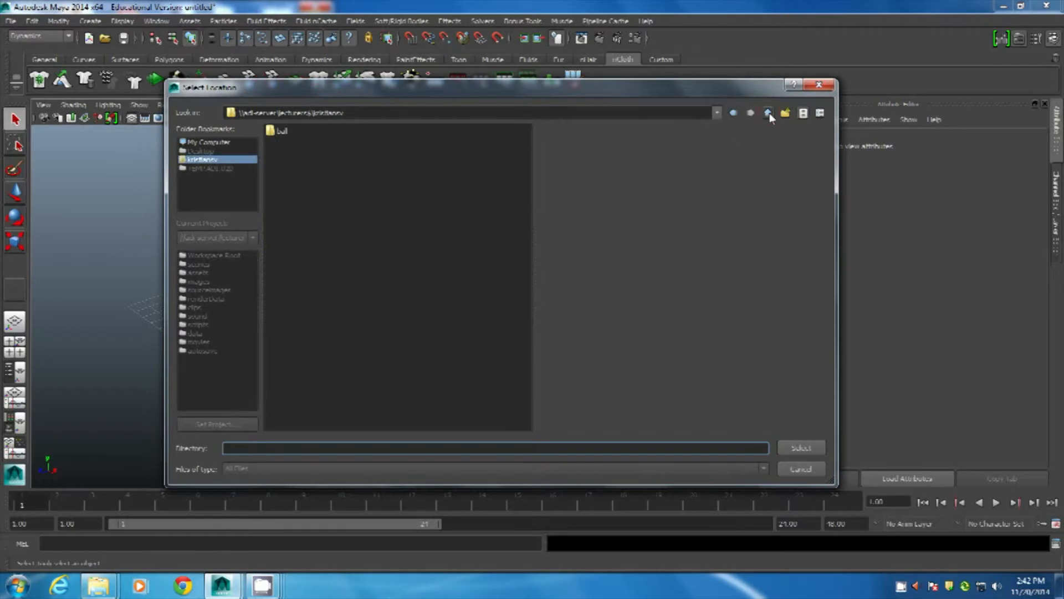
left_click(803, 447)
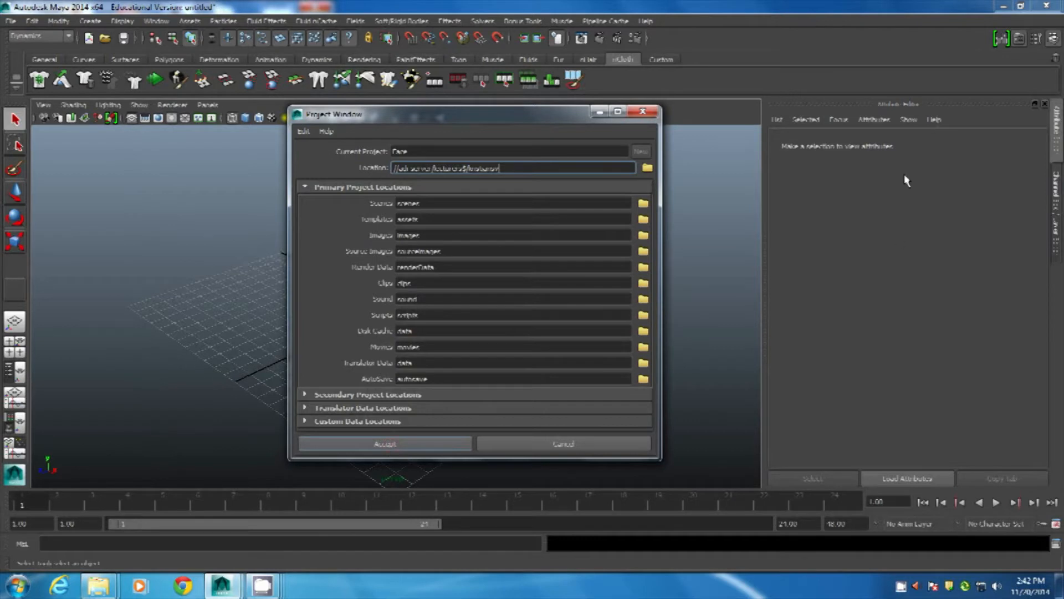
key("Return")
Switch to Windows Explorer and open the Face project's sourceimages folder on the S: network drive.
left_click(1003, 7)
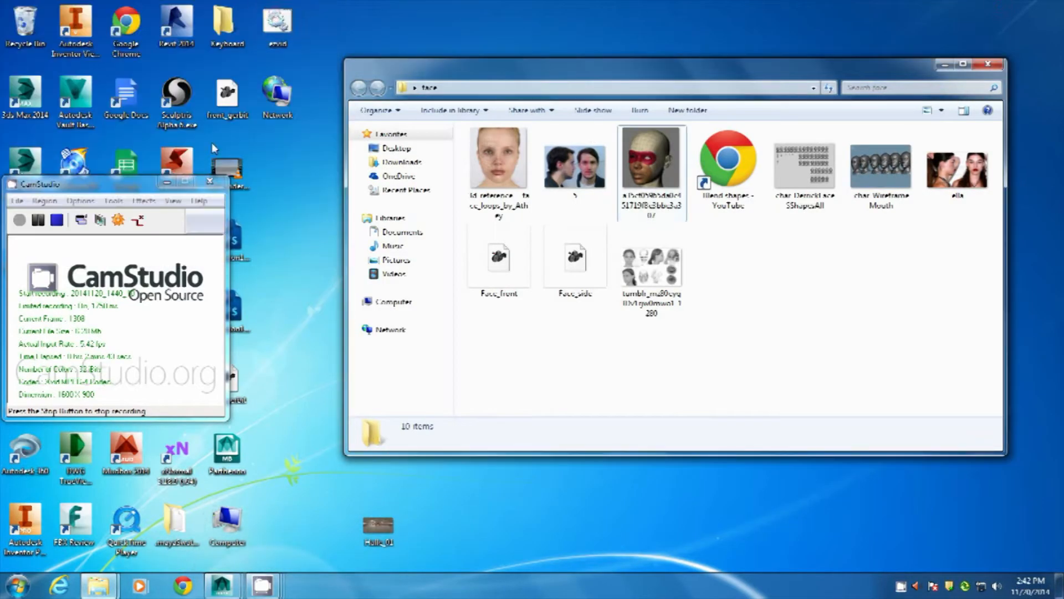
left_click(167, 182)
double_click(213, 30)
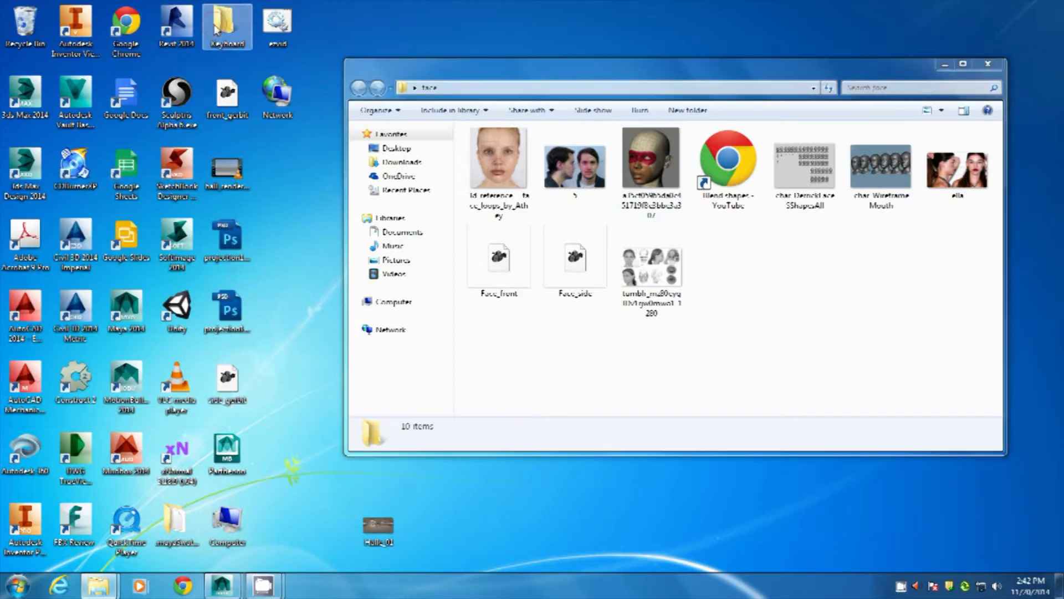
left_click_drag(764, 88, 658, 119)
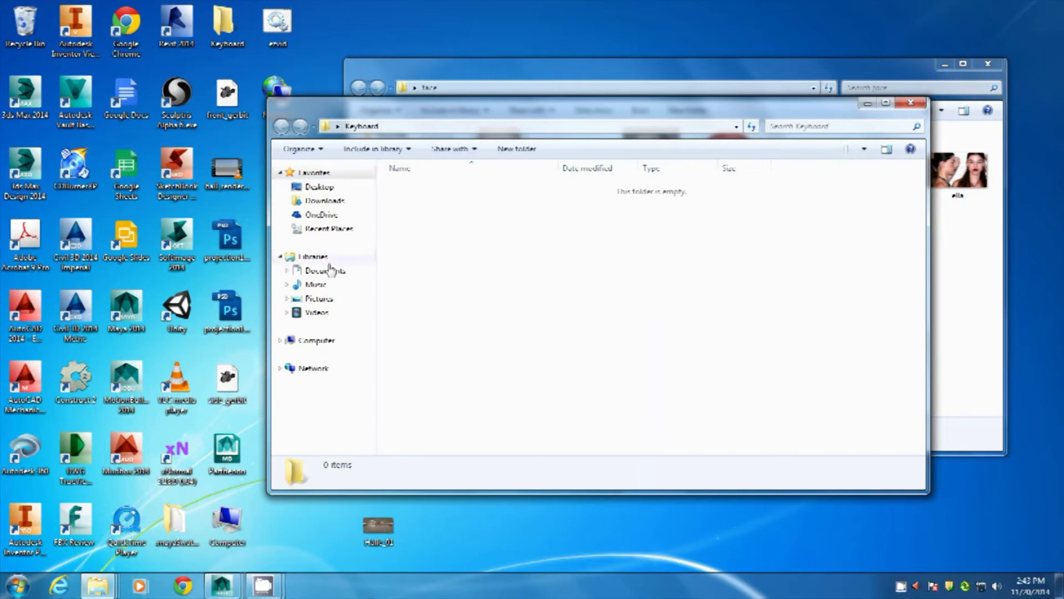
left_click(325, 342)
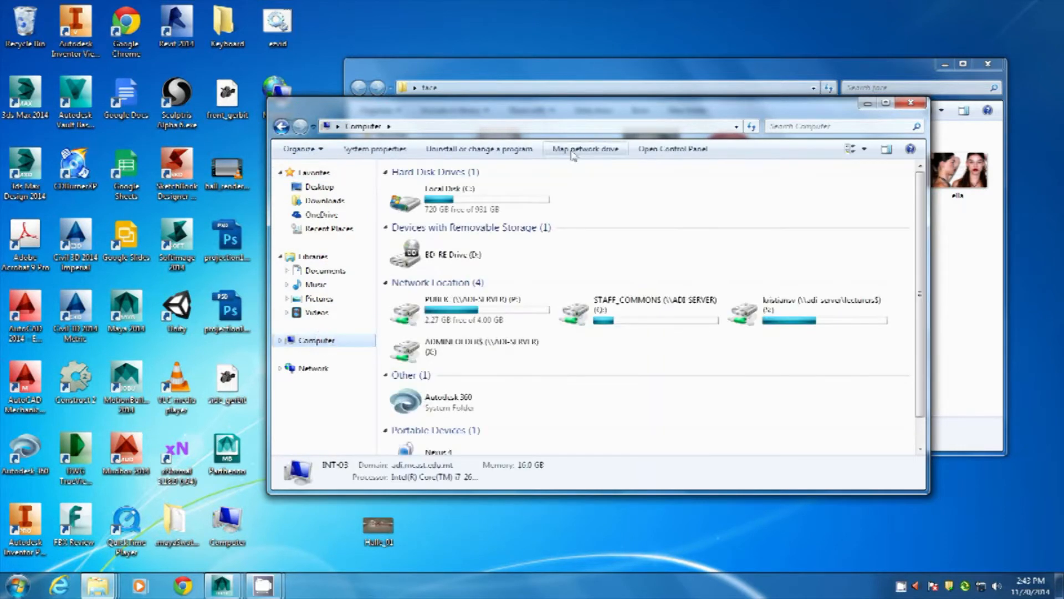
double_click(794, 314)
double_click(413, 313)
double_click(426, 341)
Copy Face_front and Face_side from the face folder into the Face project's sourceimages folder.
left_click_drag(687, 117, 287, 150)
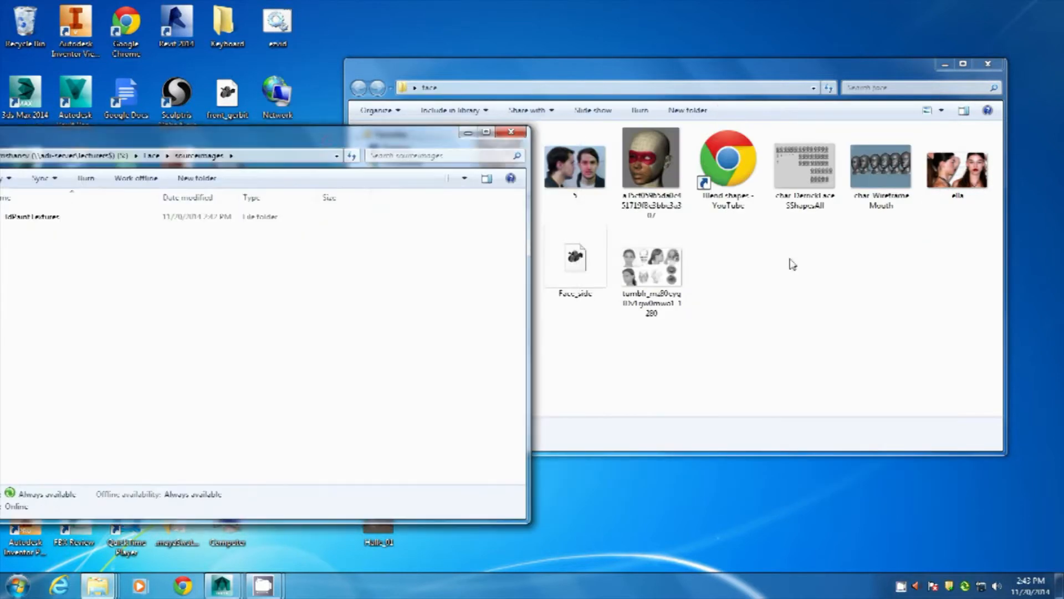
left_click(823, 277)
left_click_drag(600, 339, 47, 361)
left_click_drag(242, 143, 554, 78)
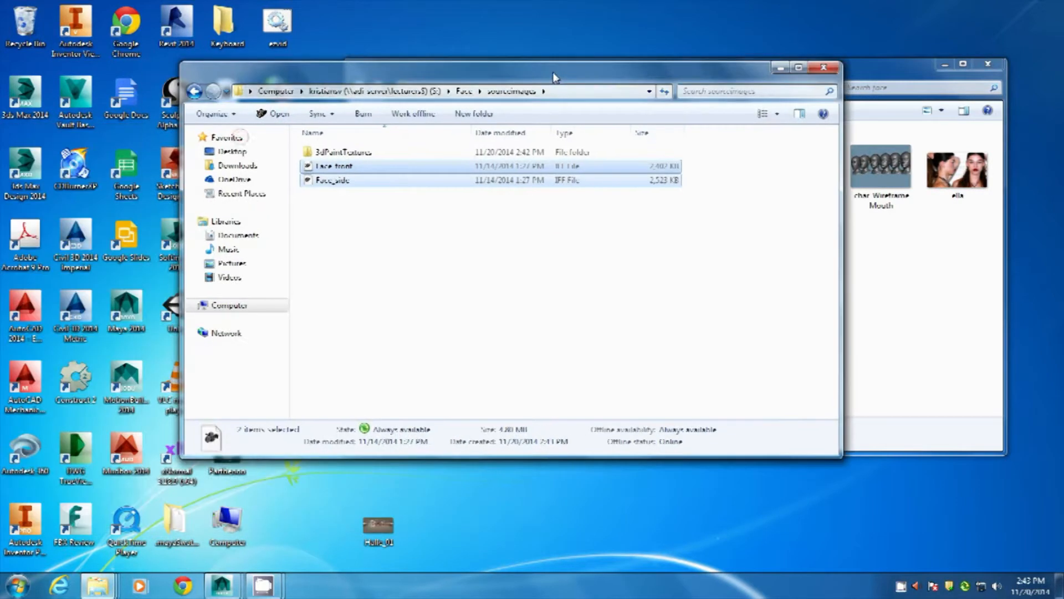
Switch to Maya and import Face_front.iff from the project's sourceimages folder as an image plane in the front view.
left_click(284, 516)
key("alt+Tab")
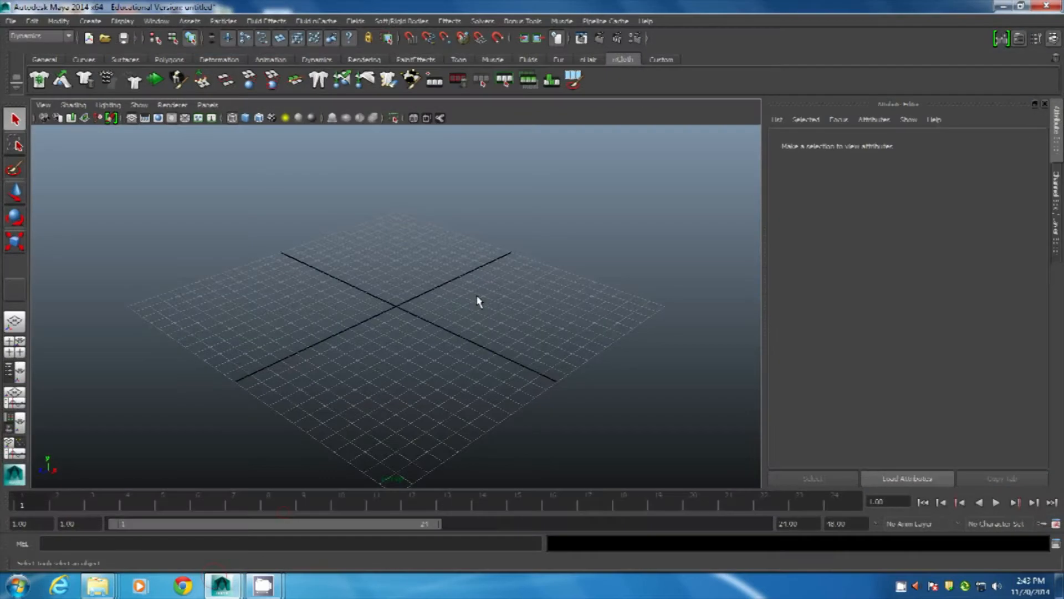
key("space")
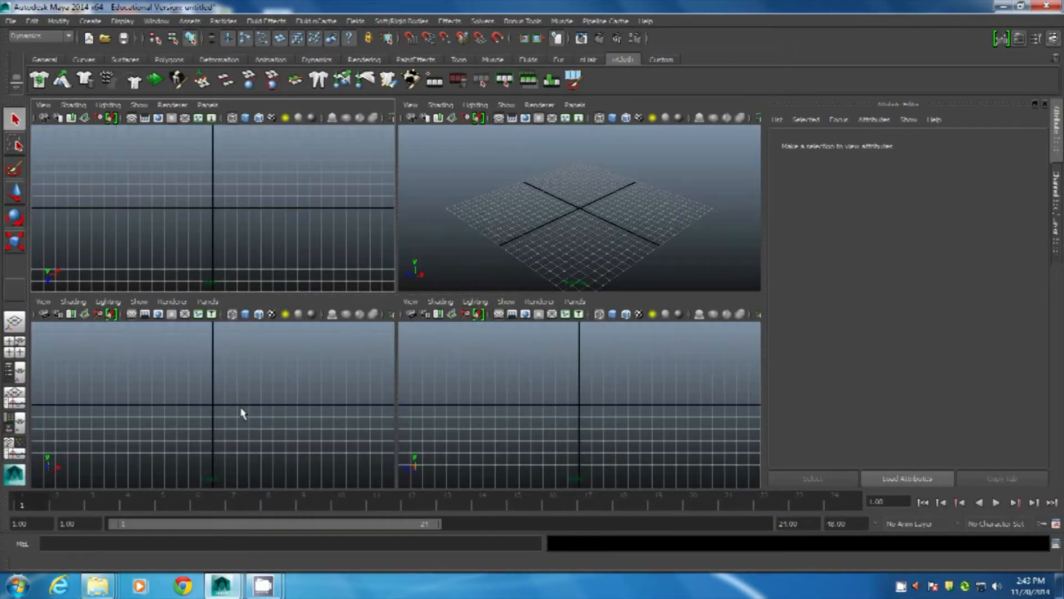
key("space")
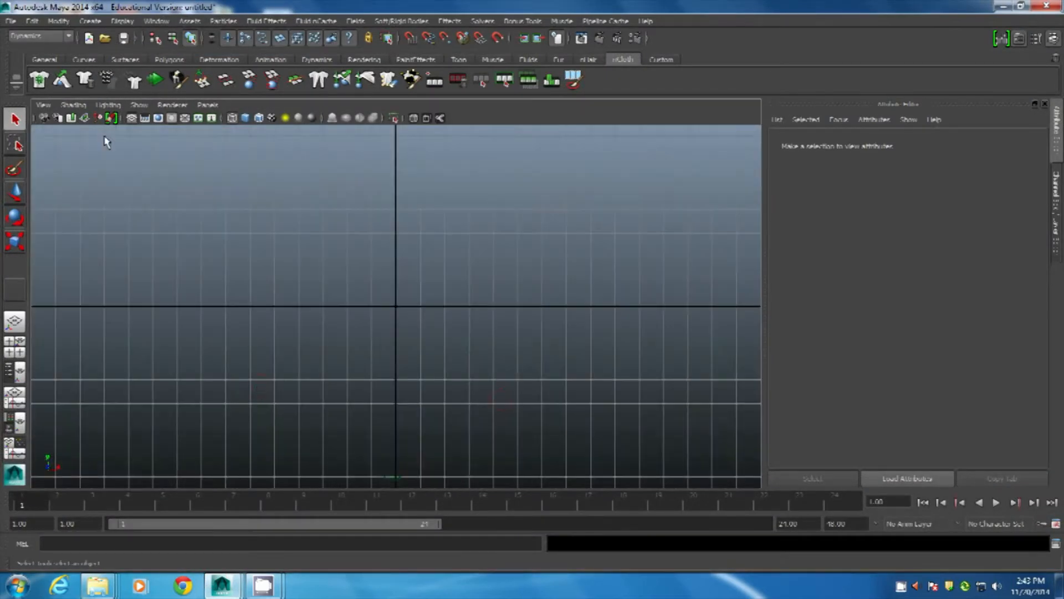
left_click(44, 105)
mouse_move(163, 328)
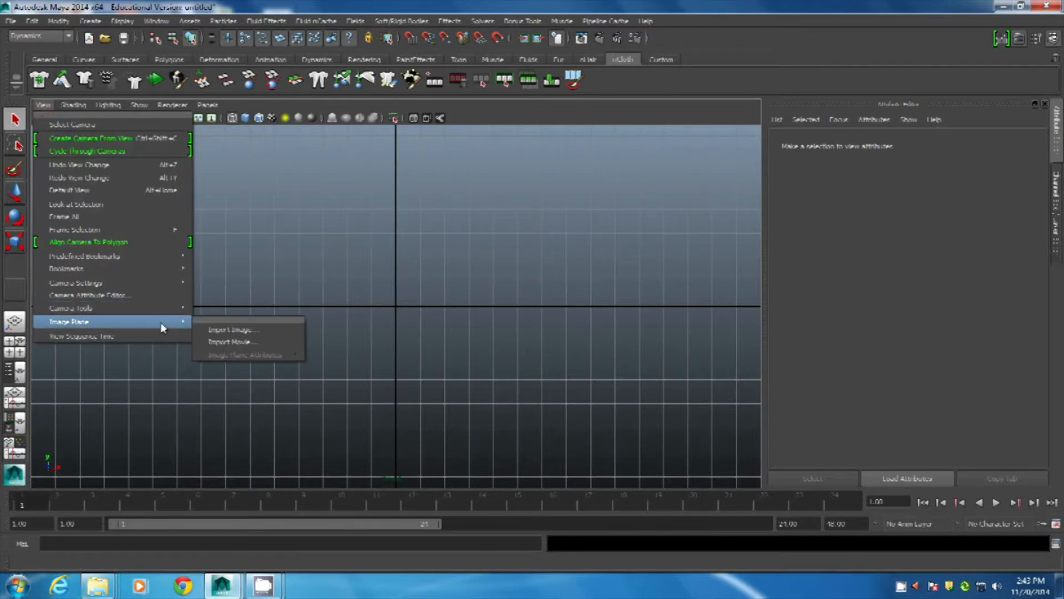
left_click(262, 331)
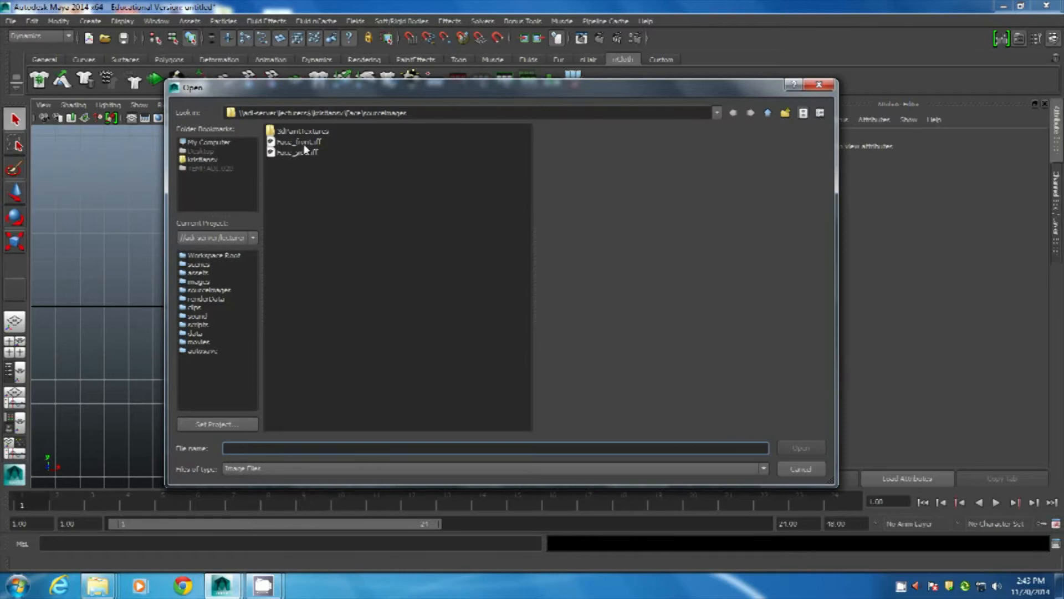
left_click_drag(319, 92, 353, 42)
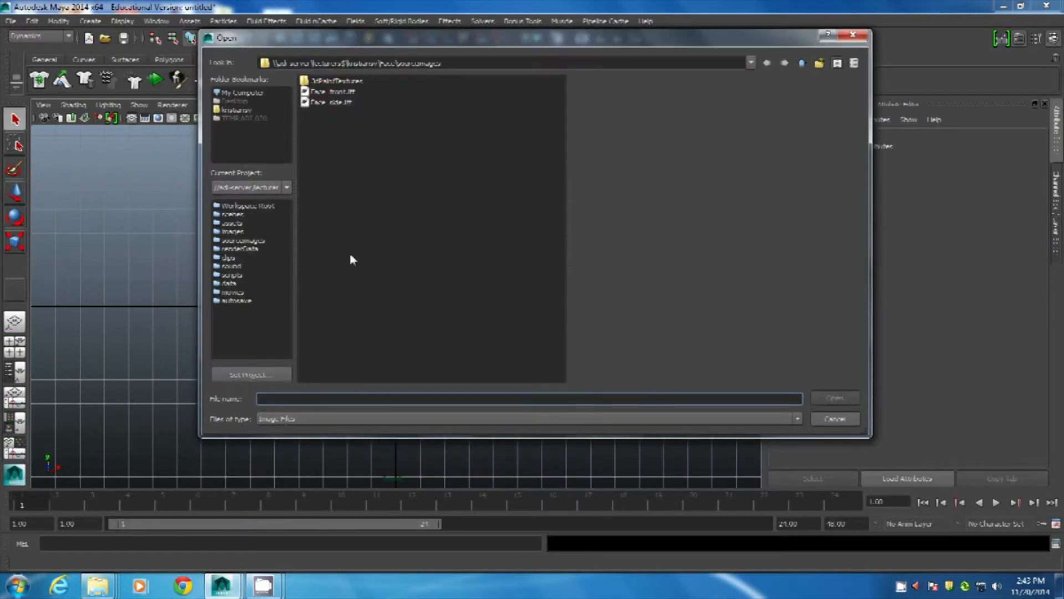
left_click(326, 92)
left_click(828, 400)
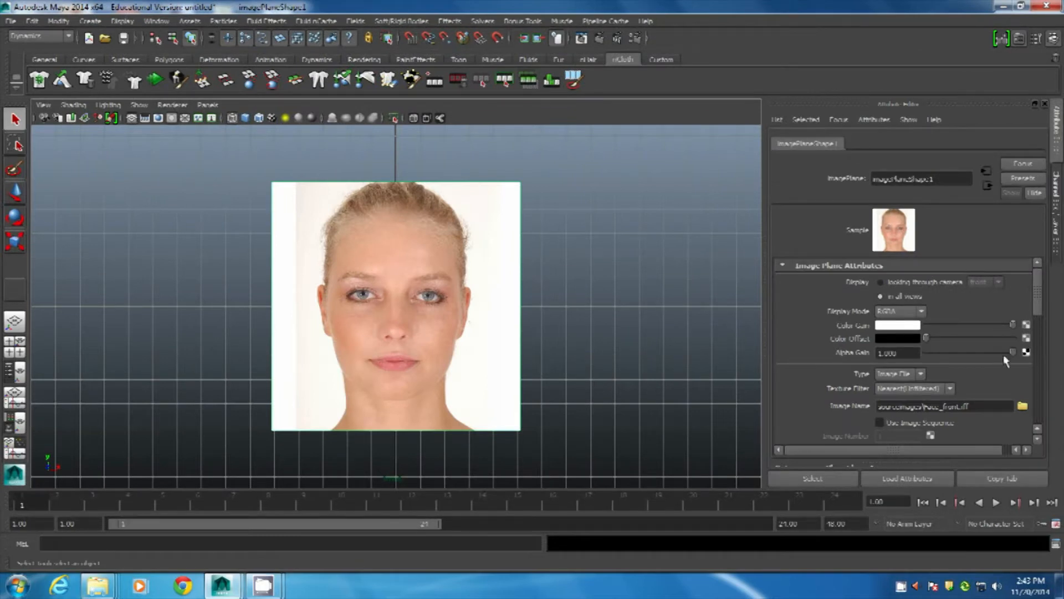
Display the front image plane only when looking through the front camera and lower its Color Gain to mid grey.
scroll(1039, 296, "down", 3)
scroll(1039, 296, "up", 3)
left_click(900, 285)
scroll(1040, 293, "down", 2)
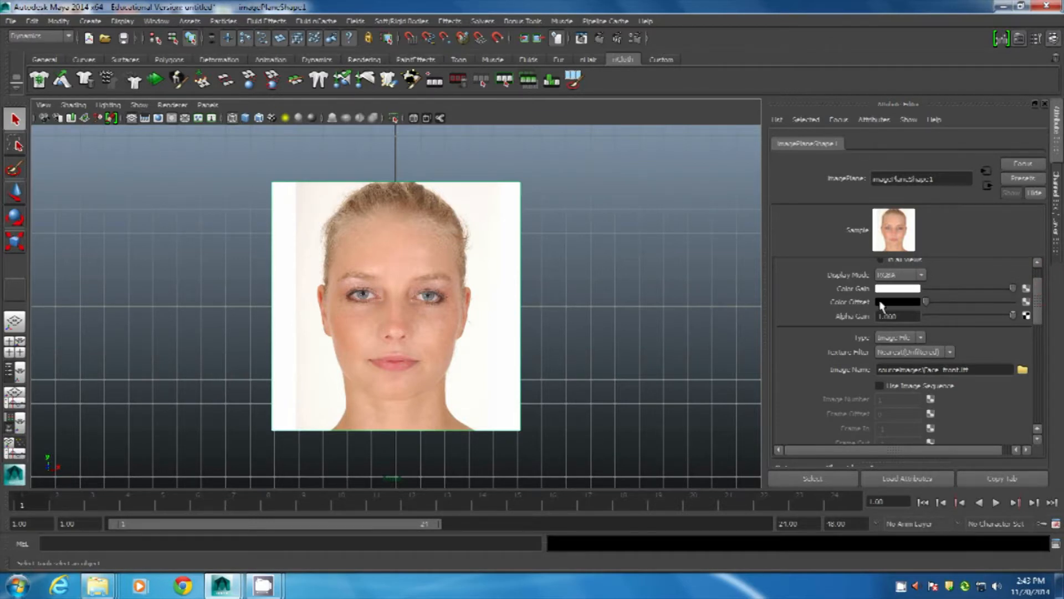
left_click_drag(990, 294, 971, 293)
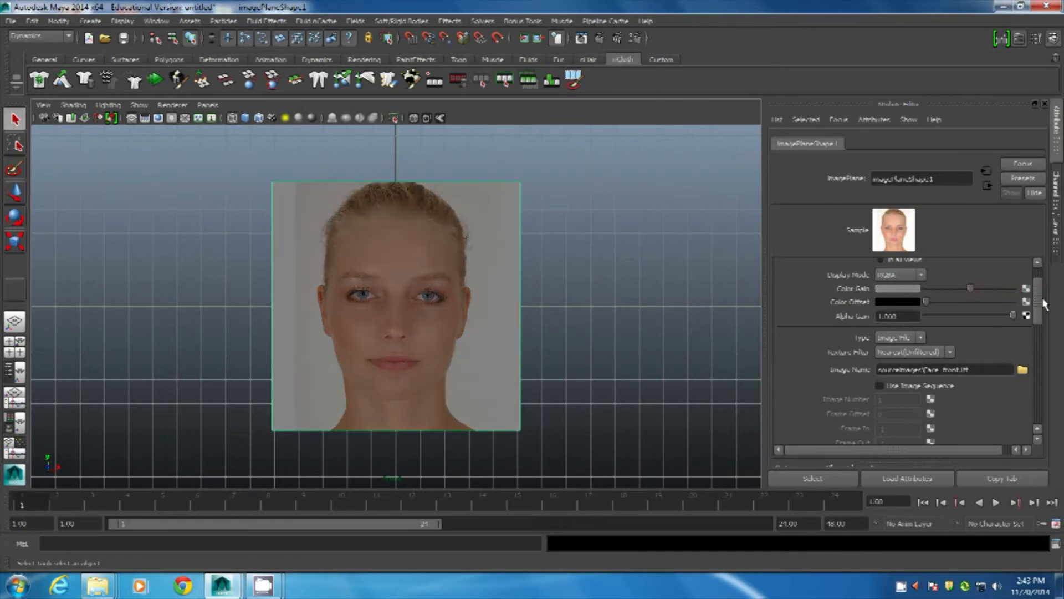
Set the front image plane's Image Center Z to -50 to move it behind the grid.
scroll(1041, 366, "down", 6)
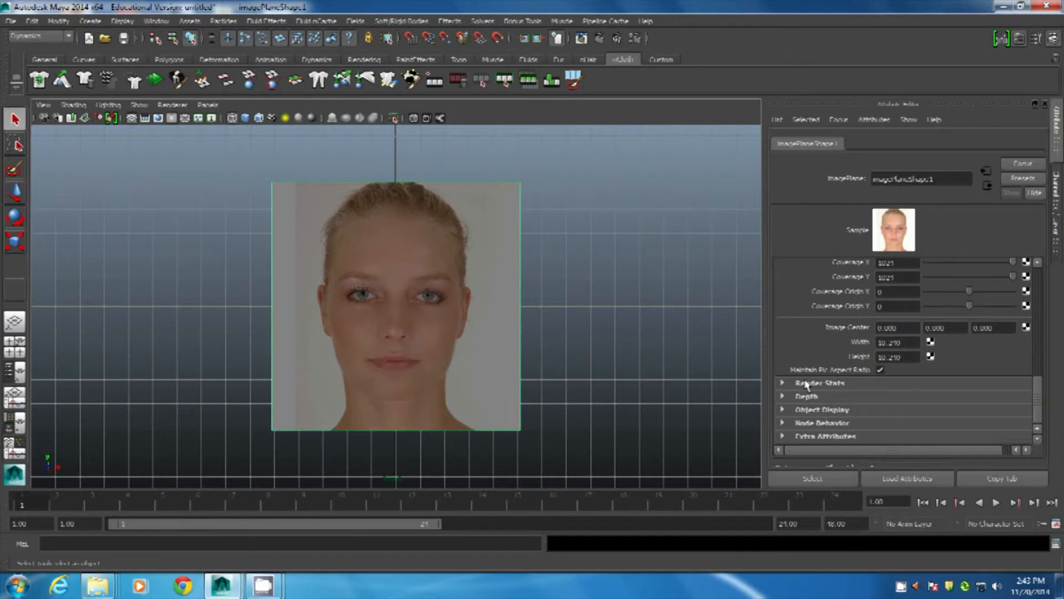
left_click(1003, 326)
key("BackSpace")
type("50")
key("Return")
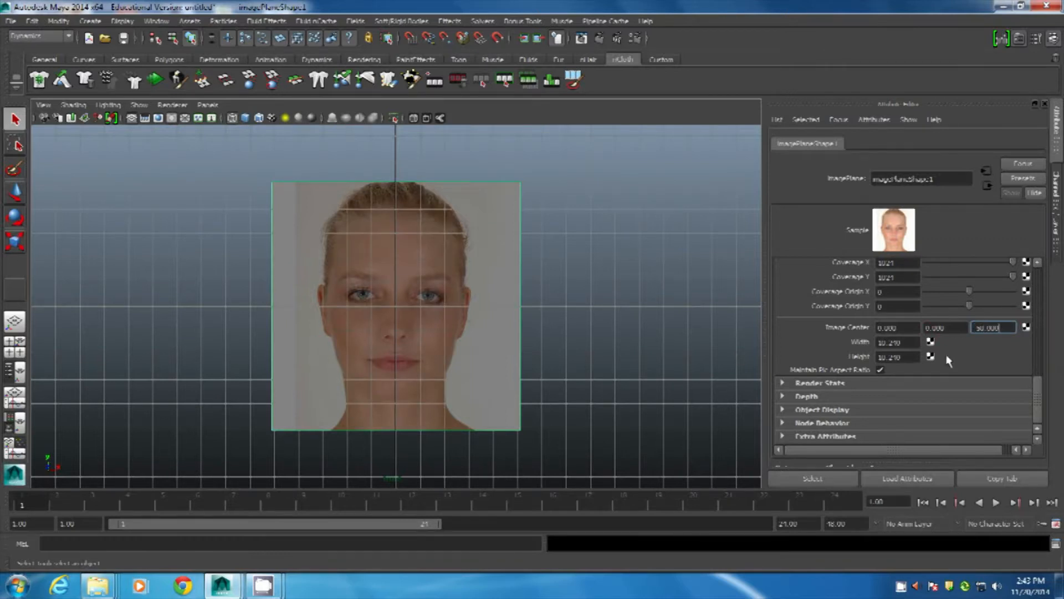
Set the front image plane's width to 30, keep the picture's aspect ratio, and deselect it.
left_click(905, 342)
type("5")
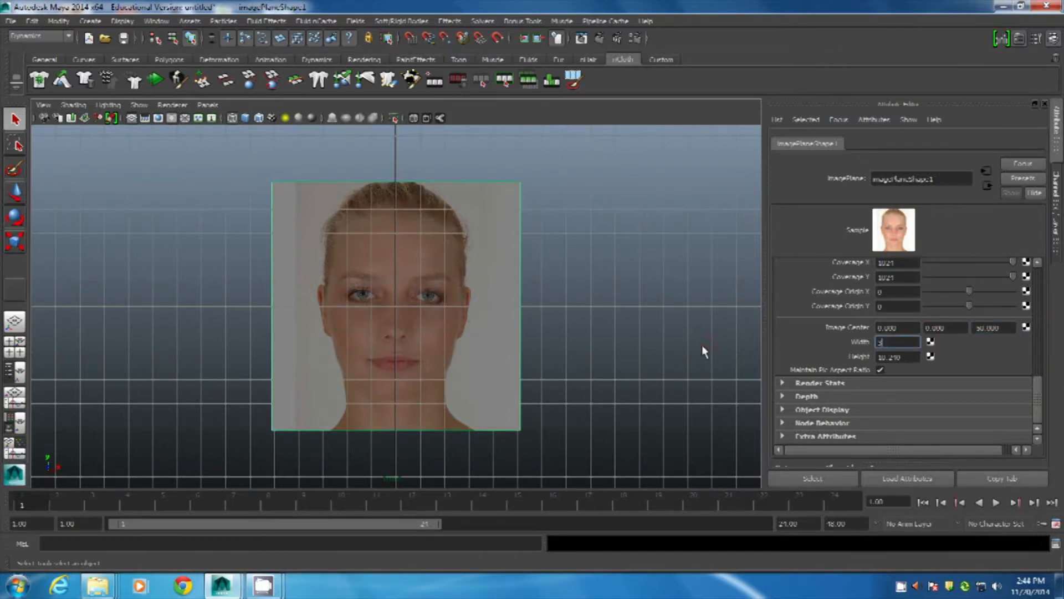
type("0")
key("Return")
left_click(915, 359)
left_click(621, 328)
scroll(622, 333, "down", 6)
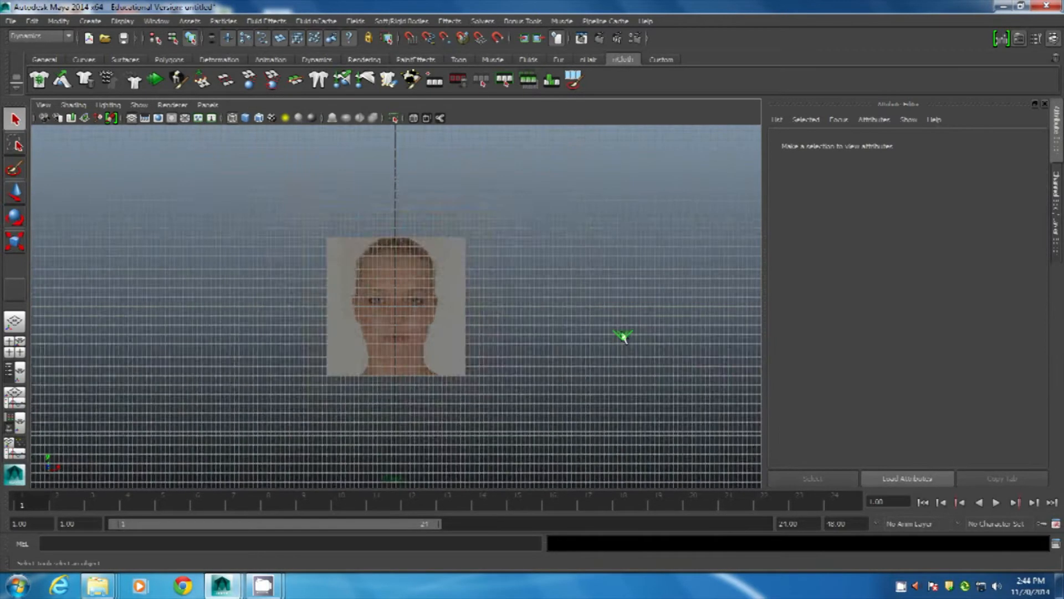
Import Face_side.iff from the sourceimages folder as an image plane in the side view.
key("space")
key("space")
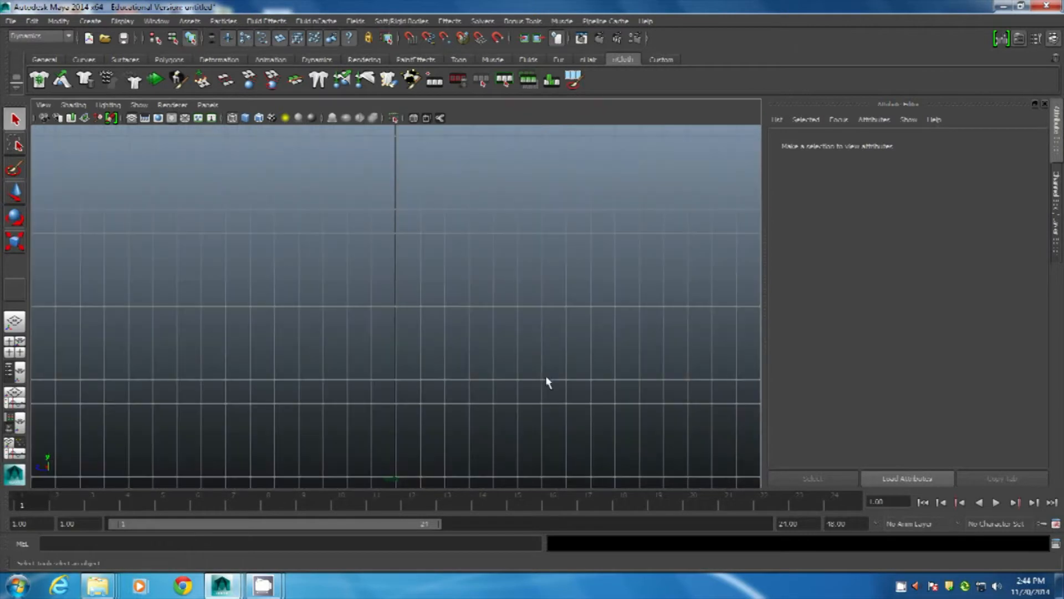
left_click(44, 105)
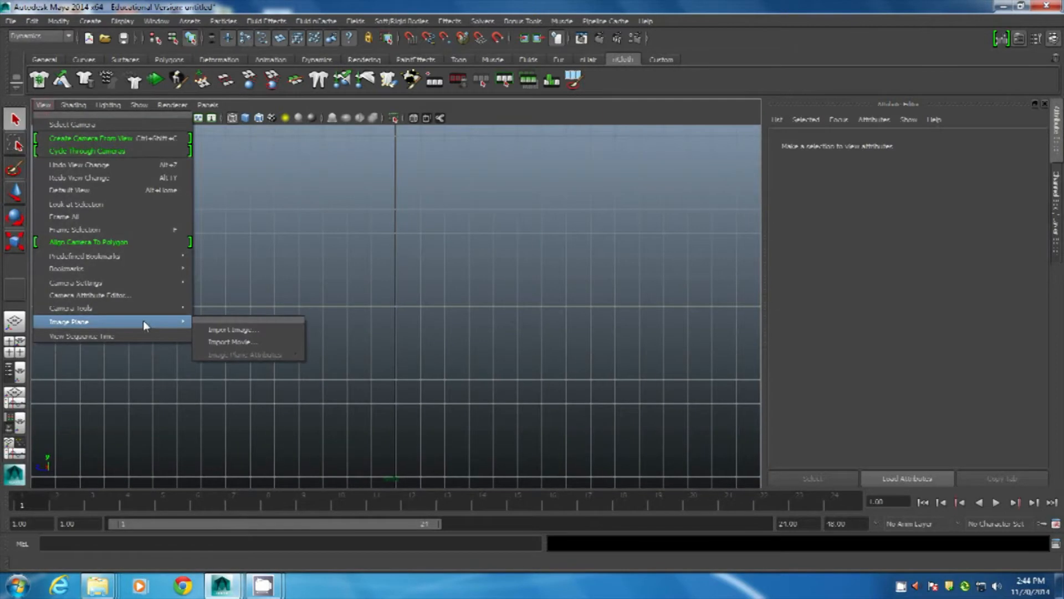
left_click(224, 329)
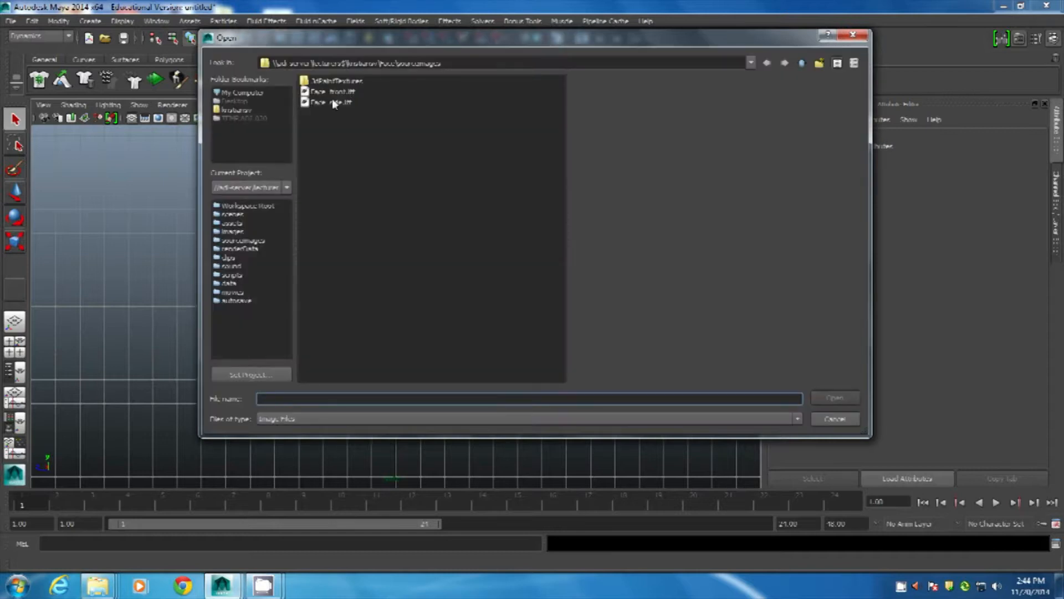
left_click(333, 102)
left_click(835, 398)
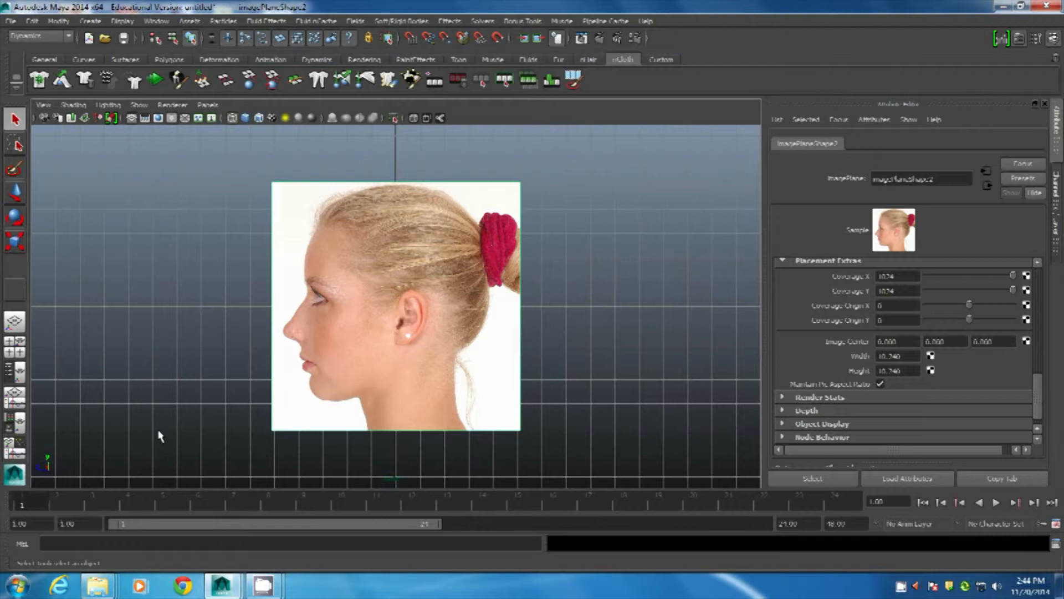
Set the side image plane's Image Center X to -50 and its width to 30.
left_click(915, 341)
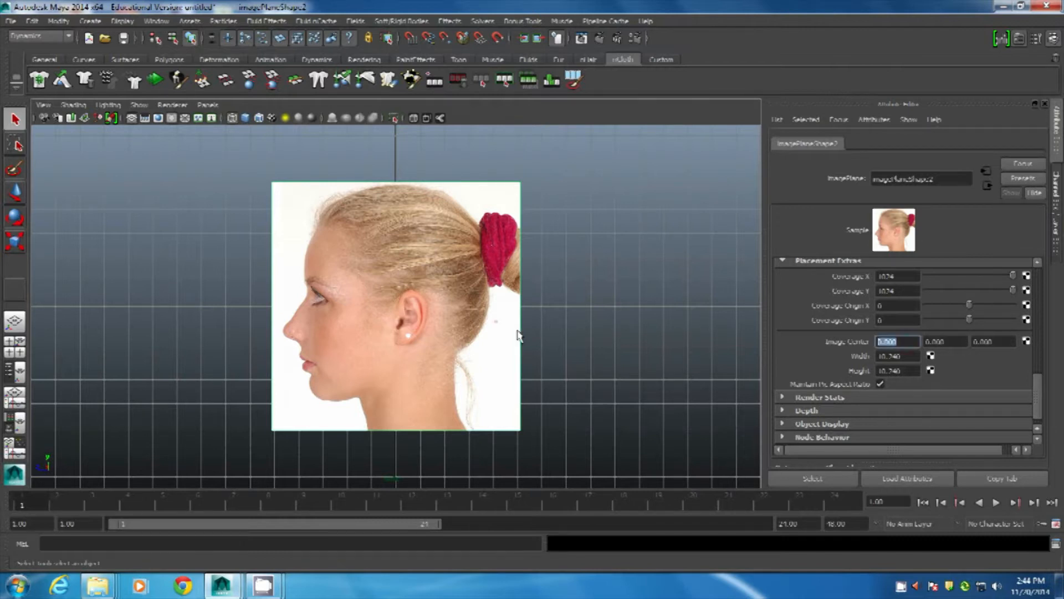
type("-50")
key("Return")
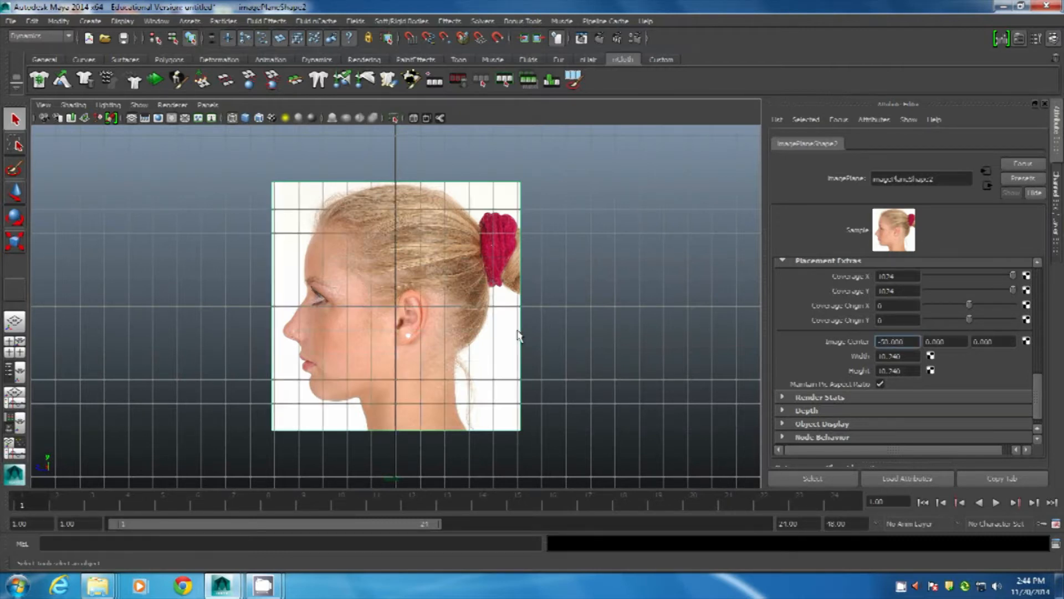
scroll(1009, 391, "up", 5)
scroll(1011, 392, "down", 6)
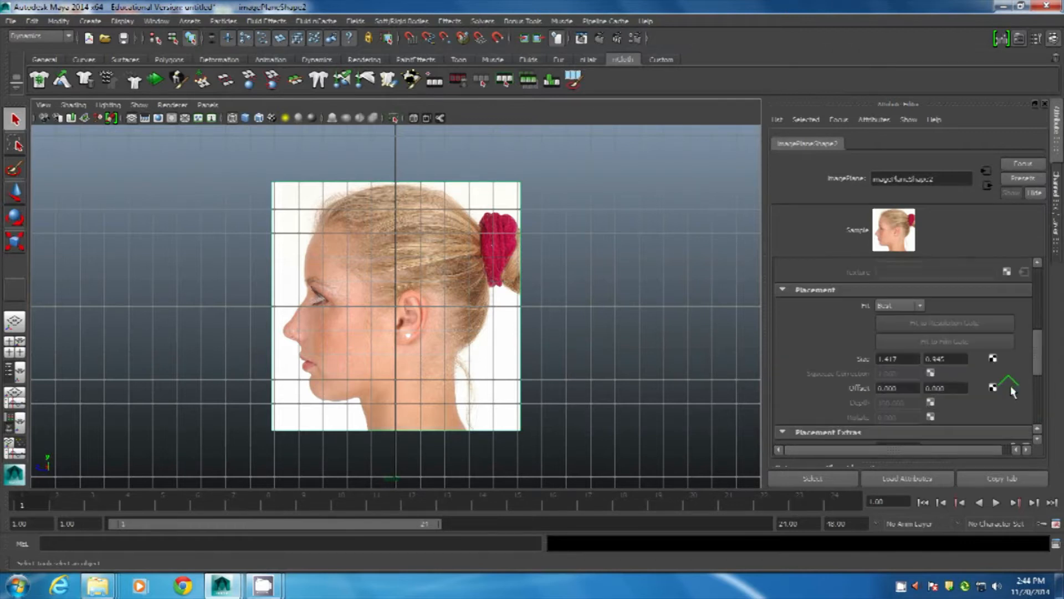
left_click(897, 342)
type("30")
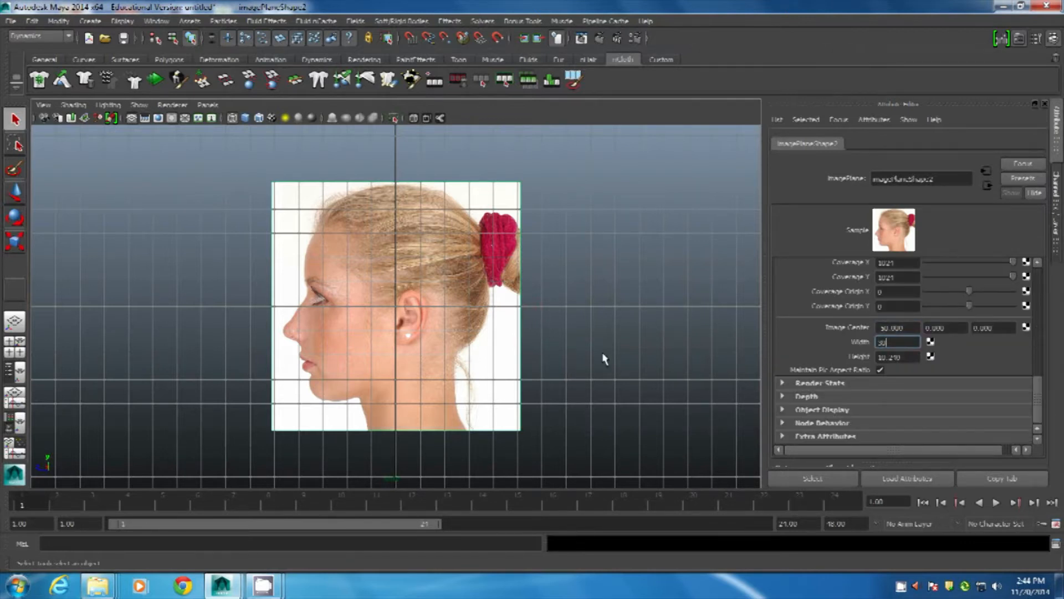
key("Return")
Lower the side image plane's Color Gain to mid grey and deselect the plane.
scroll(1009, 327, "up", 5)
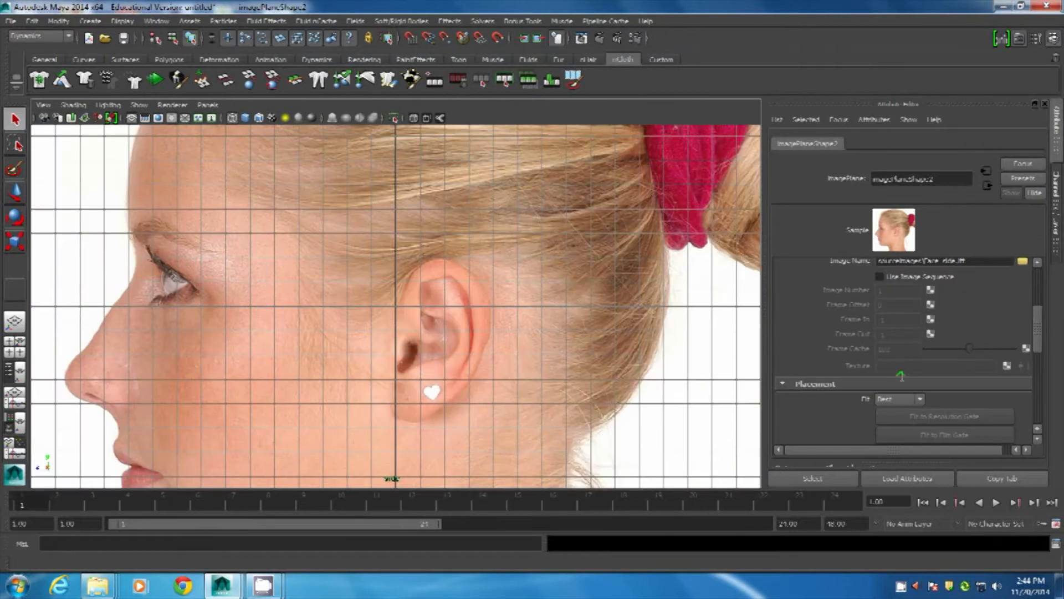
left_click_drag(1010, 327, 971, 324)
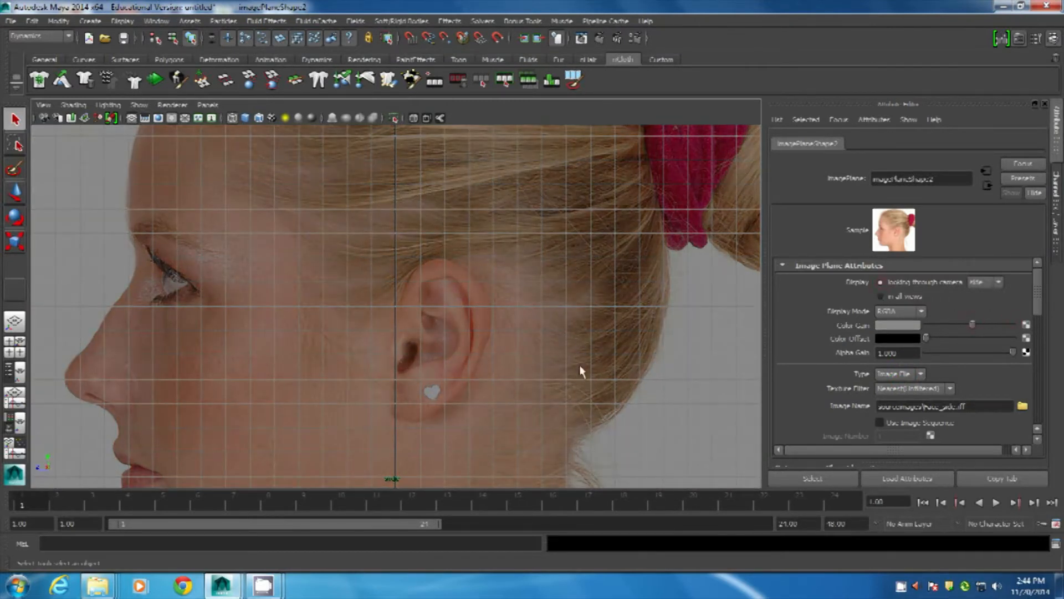
left_click(580, 367)
scroll(563, 338, "down", 5)
scroll(558, 340, "down", 3)
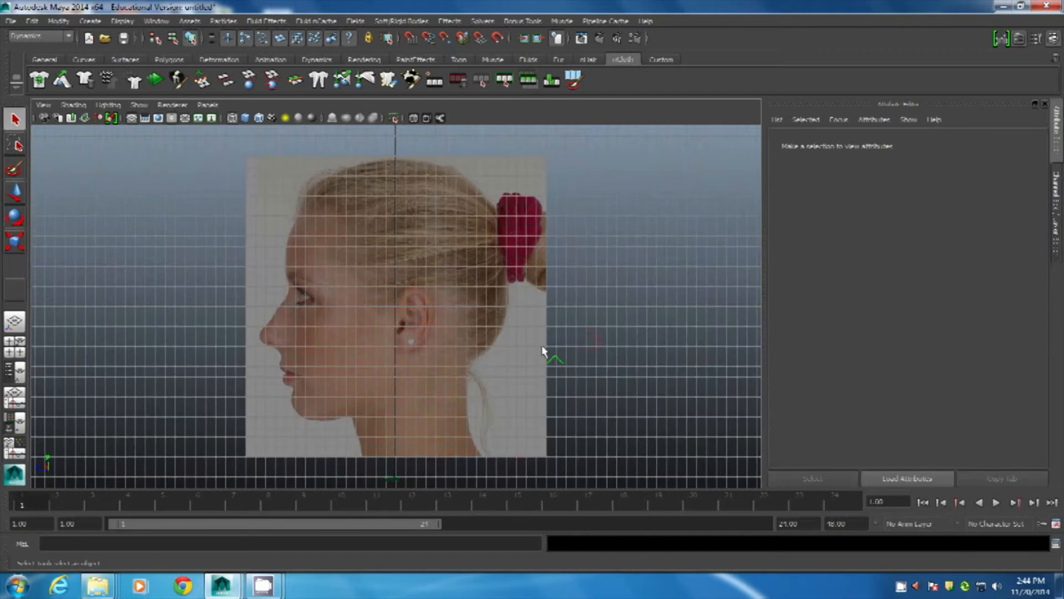
Hide the front and side camera outlines together with their image plane frames in the perspective view.
key("space")
key("space")
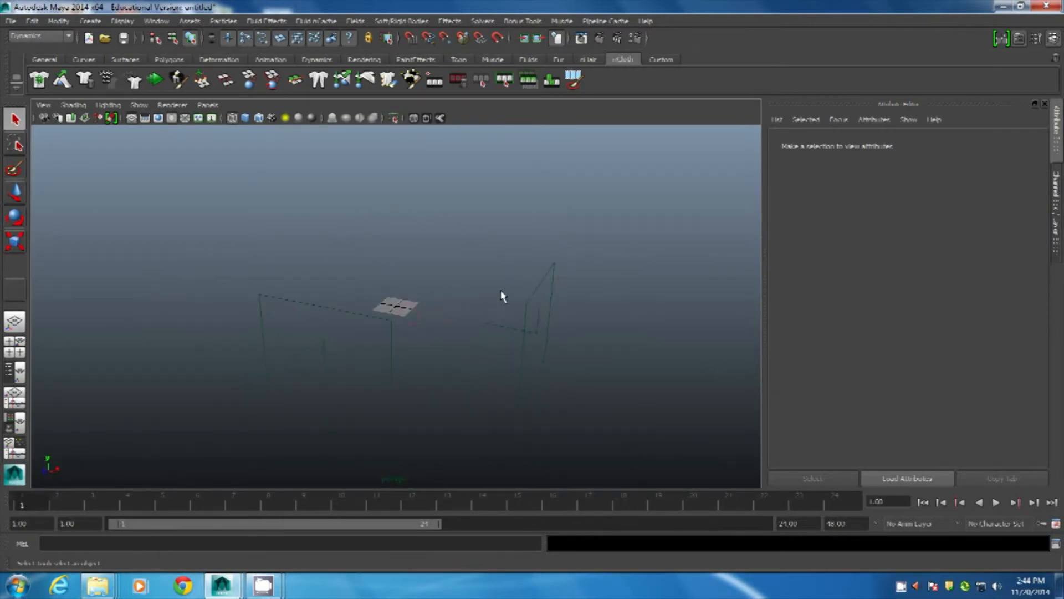
left_click_drag(358, 344, 438, 350, "alt")
scroll(437, 350, "down", 5)
left_click_drag(598, 408, 201, 228)
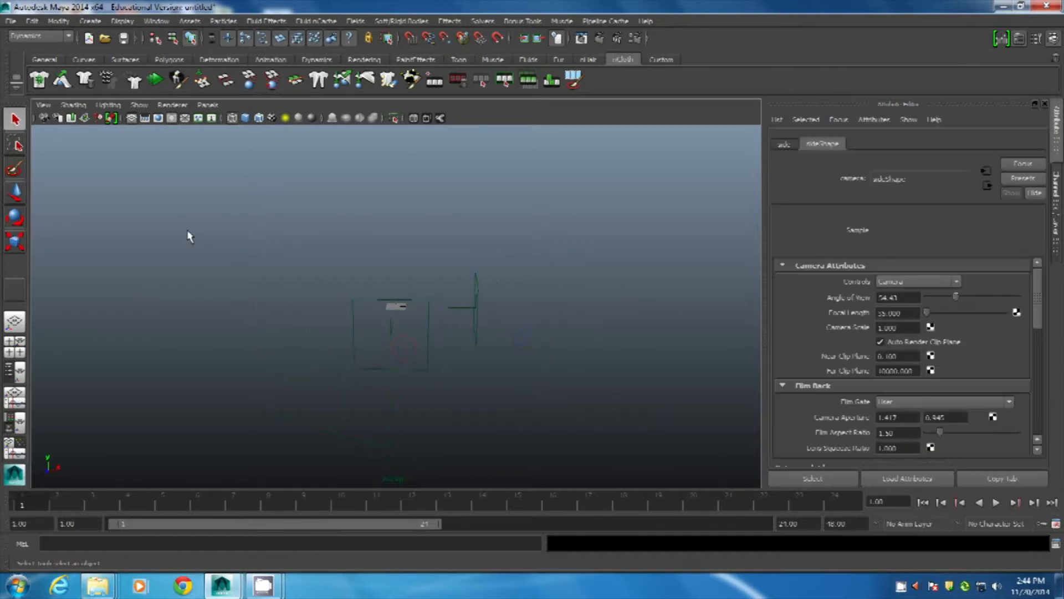
key("ctrl+h")
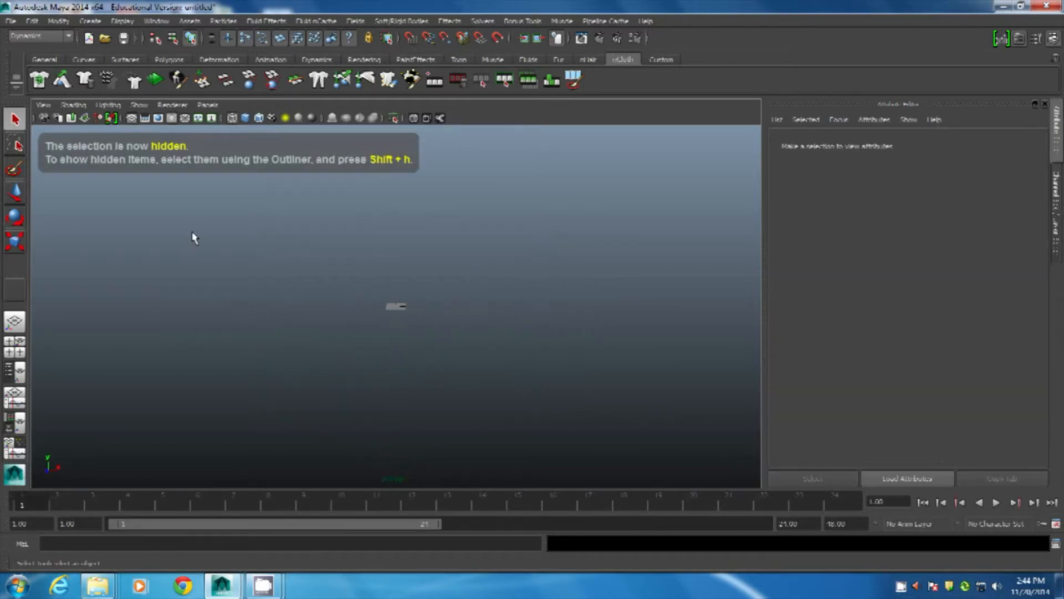
Examine the cleared perspective scene and the facial features of the front reference image up close.
middle_click_drag(363, 291, 377, 331, "alt")
left_click_drag(404, 331, 427, 377, "alt")
right_click_drag(499, 383, 735, 463, "alt")
middle_click_drag(528, 368, 478, 274, "alt")
right_click_drag(488, 292, 593, 377, "alt")
middle_click_drag(487, 334, 461, 315, "alt")
left_click_drag(461, 314, 480, 351, "alt")
key("space")
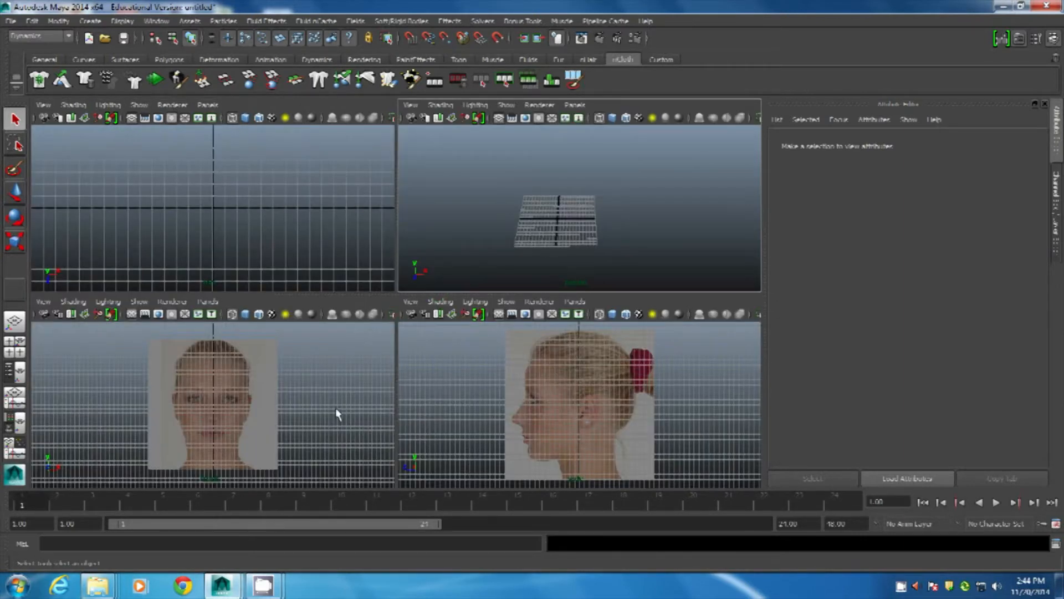
key("space")
right_click_drag(334, 413, 424, 427, "alt")
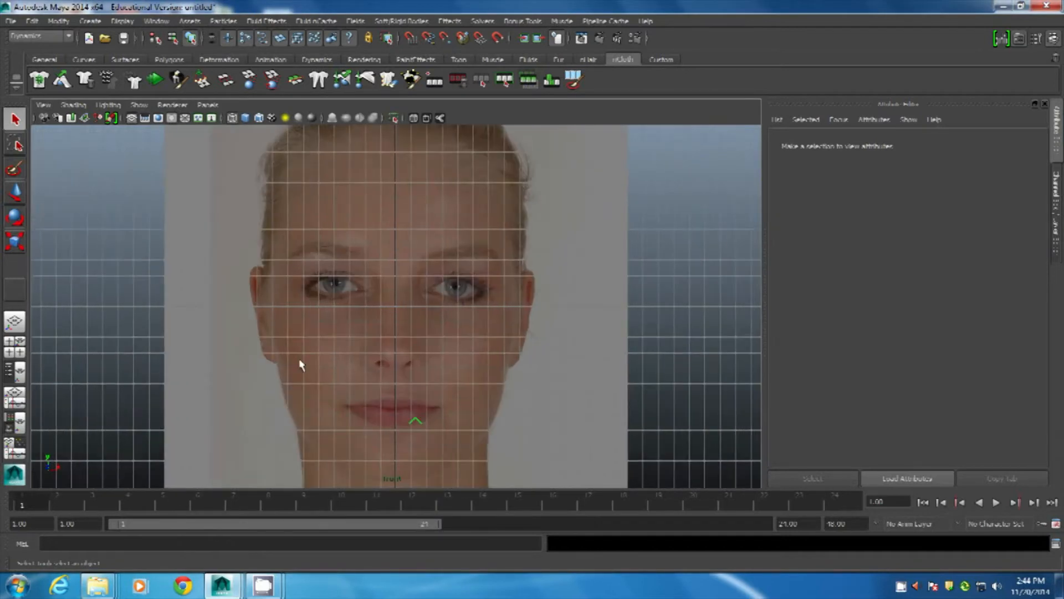
middle_click_drag(442, 361, 422, 266, "alt")
right_click_drag(421, 267, 434, 370, "alt")
middle_click_drag(395, 331, 423, 352, "alt")
Enlarge the front and side viewports by shrinking the height of the top and perspective viewports.
key("space")
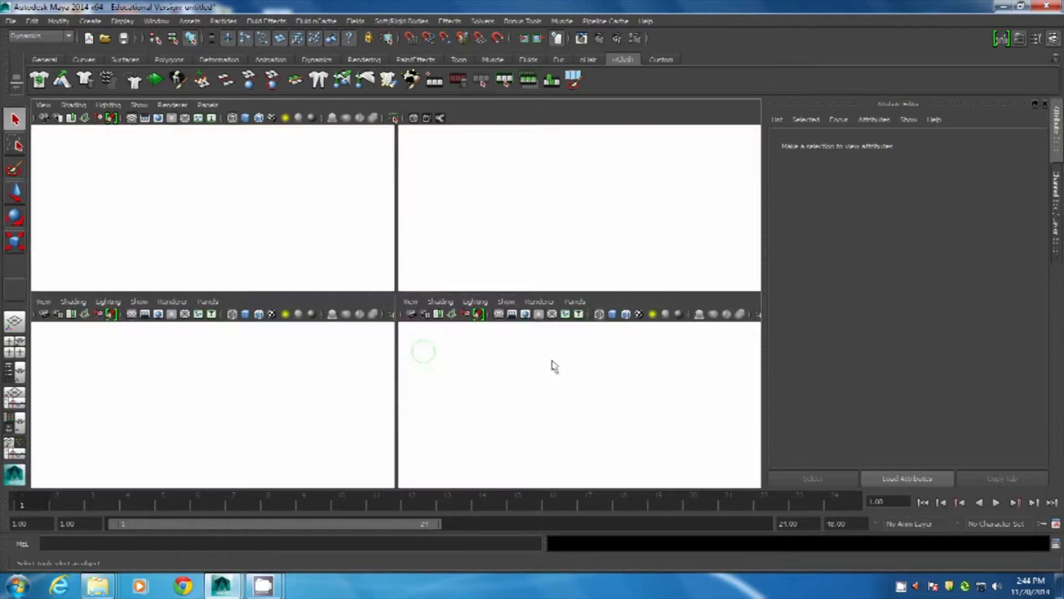
right_click_drag(636, 415, 560, 416, "alt")
middle_click_drag(561, 416, 630, 355, "alt")
left_click_drag(423, 290, 431, 162)
right_click_drag(512, 317, 415, 347, "alt")
middle_click_drag(416, 347, 458, 348, "alt")
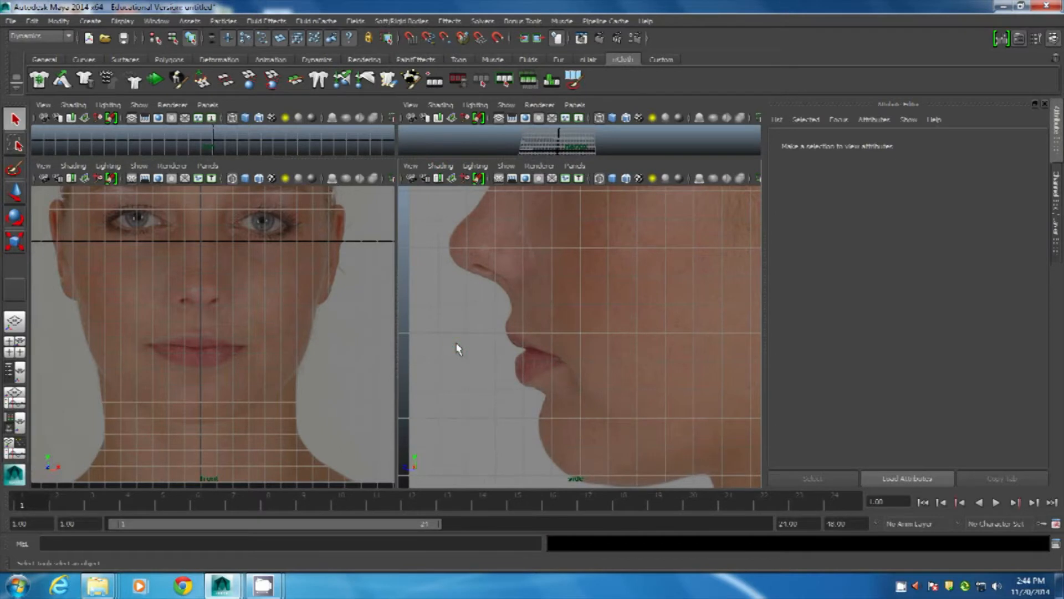
Create a polygon pipe primitive at the grid's origin as the starting shape.
left_click(90, 21)
mouse_move(103, 55)
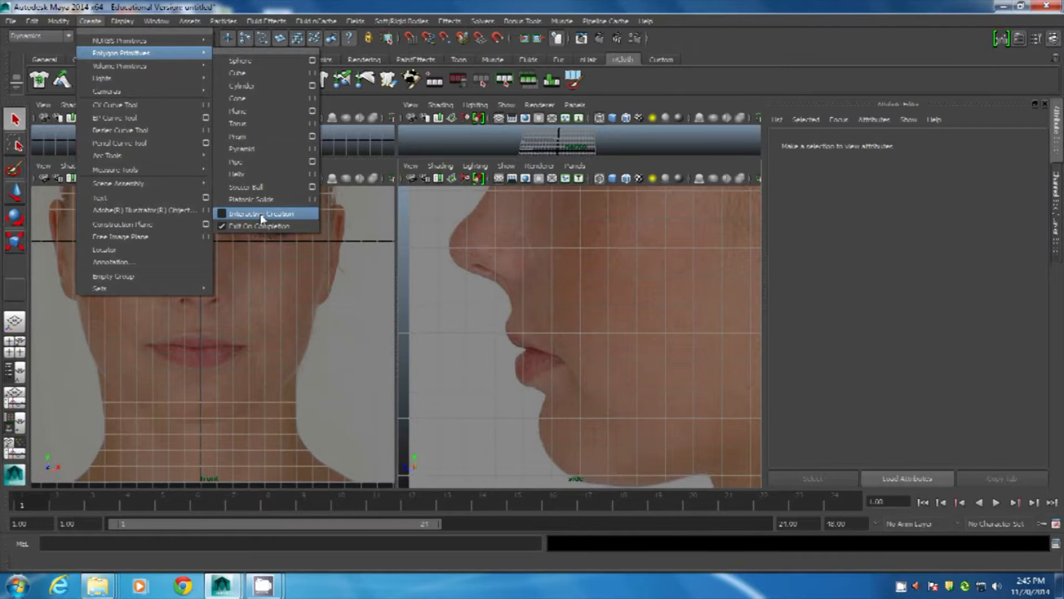
left_click(244, 161)
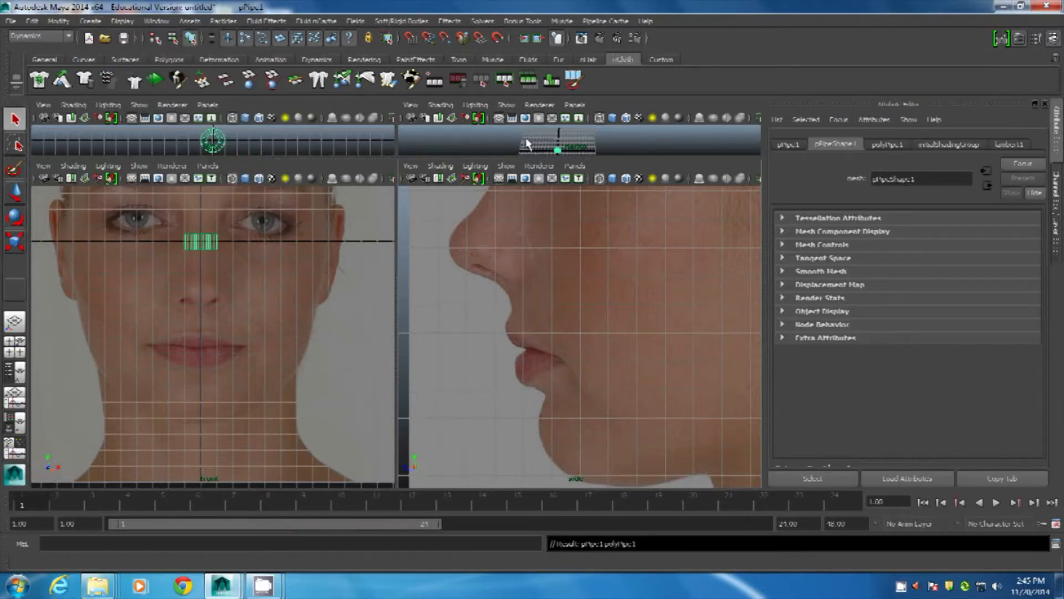
Show the pipe smooth shaded in a full-size perspective view and display its channels in the Channel Box.
key("space")
left_click_drag(404, 338, 348, 305, "alt")
right_click_drag(348, 305, 562, 336, "alt")
key("5")
mouse_move(515, 302)
left_mouse_down("alt")
mouse_move(458, 266)
mouse_move(489, 316)
mouse_move(388, 261)
left_mouse_up("alt")
right_click_drag(388, 261, 608, 419, "alt")
left_click_drag(608, 419, 392, 227, "alt")
mouse_move(391, 227)
middle_mouse_down("alt")
mouse_move(423, 288)
mouse_move(436, 290)
middle_mouse_up("alt")
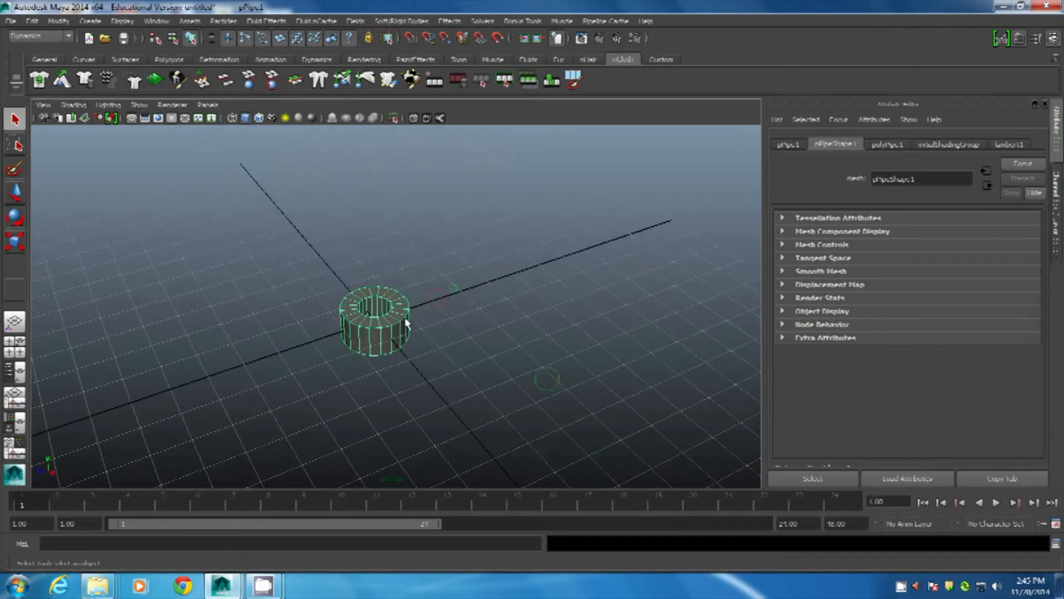
key("ctrl+a")
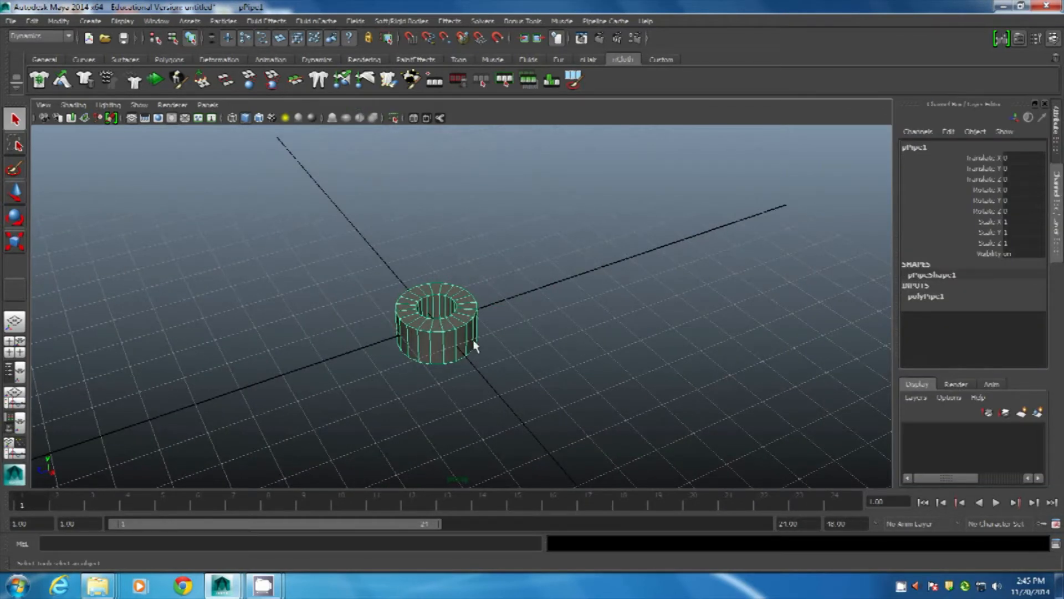
Set the pipe's Subdivisions Axis to 8 in its polyPipe input settings.
left_click(922, 297)
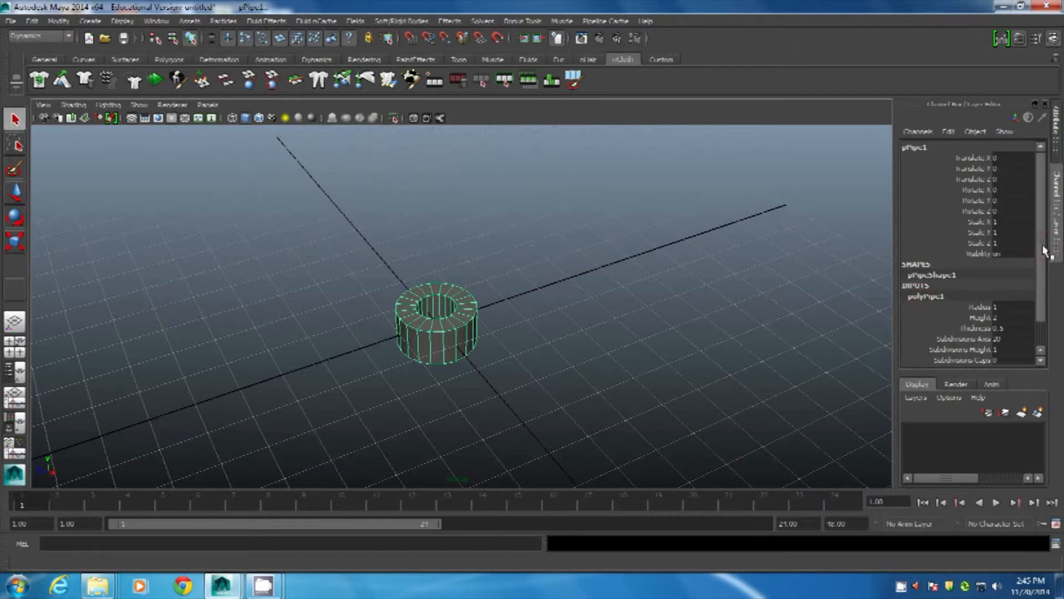
left_click_drag(1042, 246, 1046, 279)
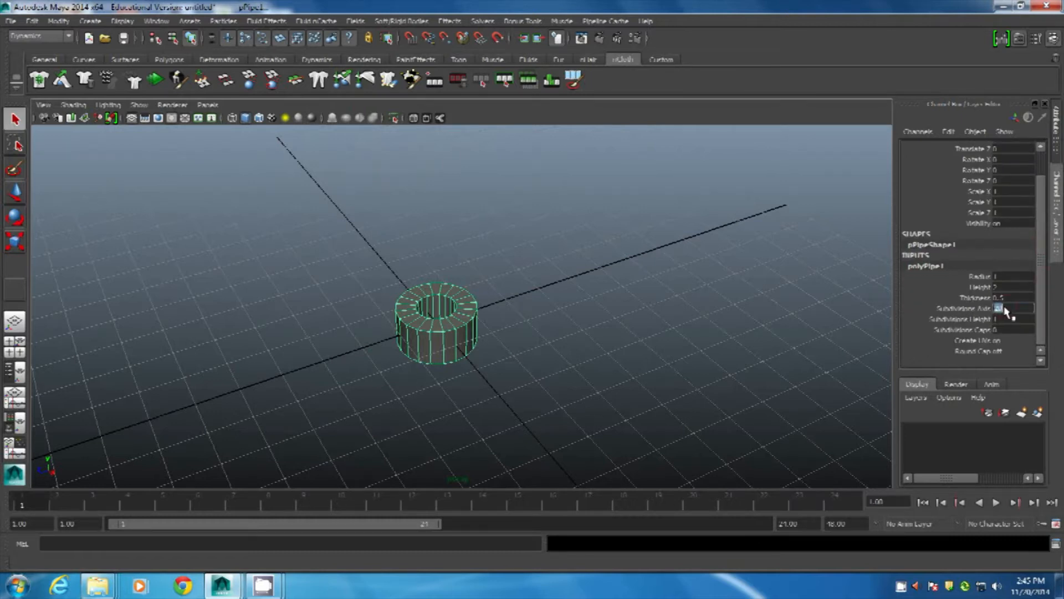
type("8")
key("Return")
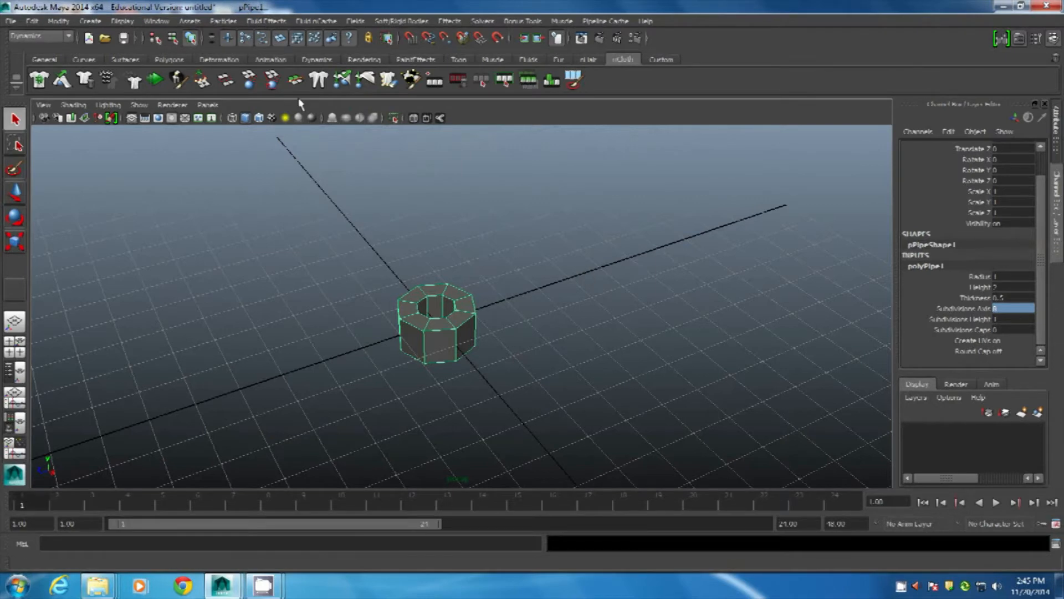
Delete the pipe's unneeded faces in the front view, keeping one flat ring, and return to object selection.
key("space")
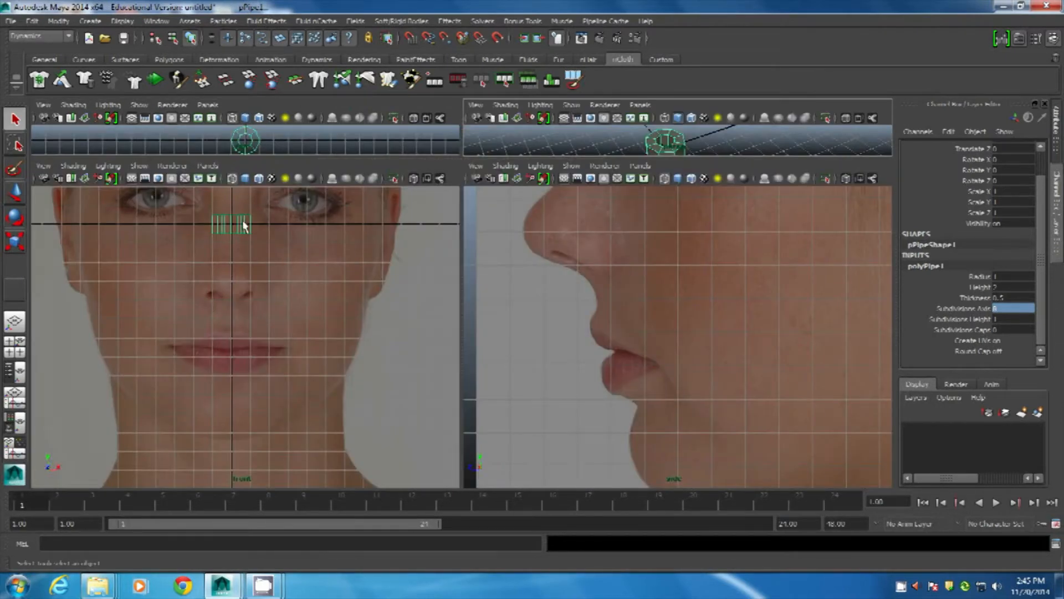
right_click_drag(244, 224, 252, 248)
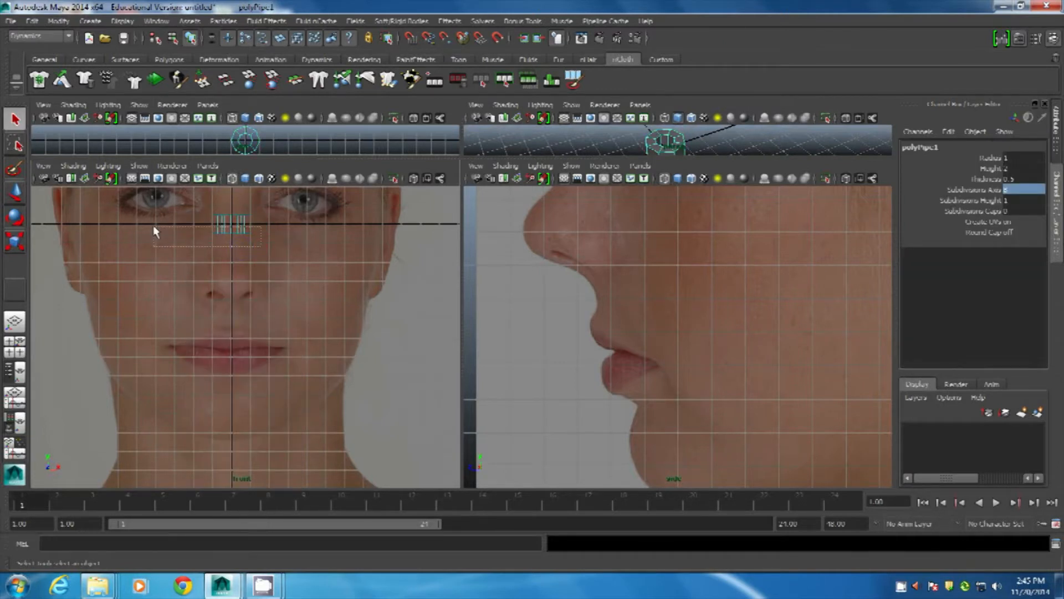
left_click_drag(153, 225, 153, 225)
left_click(244, 219)
right_click_drag(242, 220, 226, 225)
Rotate the ring about 90.77 degrees around X and move it down over the lips in the front view.
key("e")
left_click_drag(237, 209, 233, 244)
double_click(1018, 190)
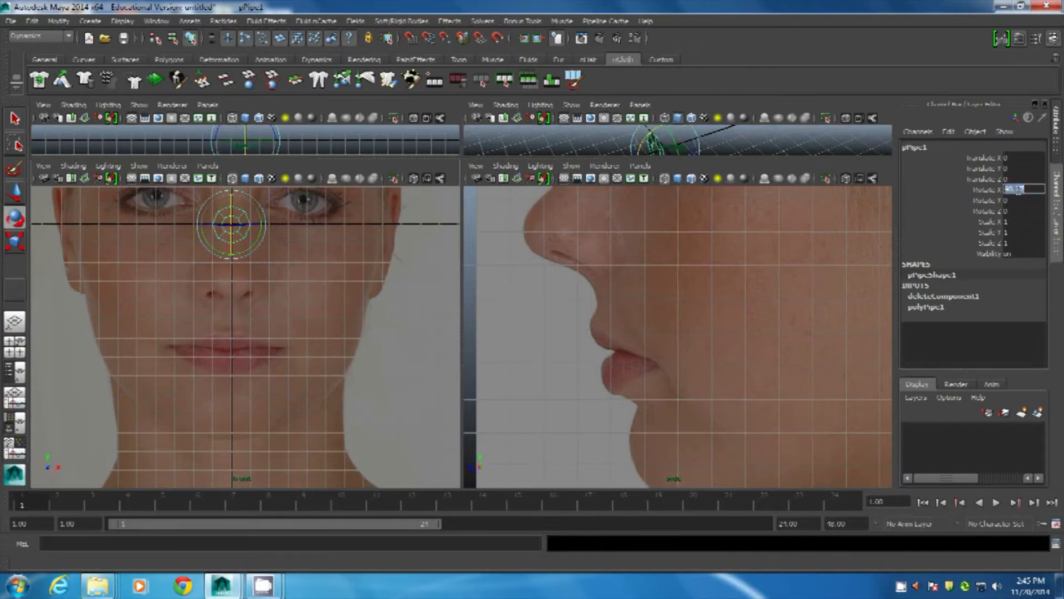
key("w")
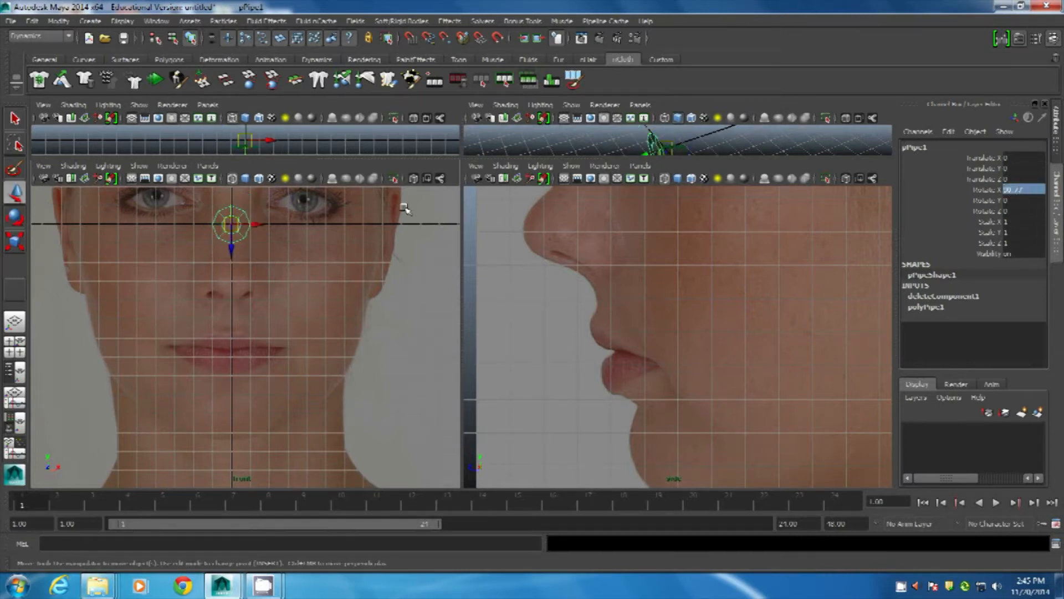
left_click_drag(232, 252, 251, 376)
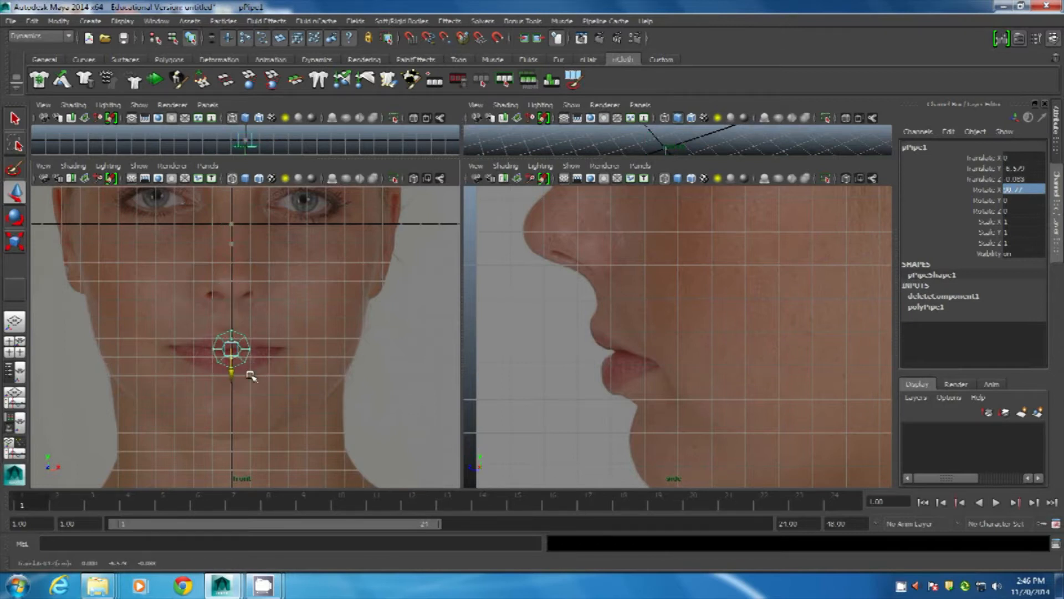
Move the ring's outermost right vertex out to the right corner of the mouth in the front view.
scroll(273, 388, "up", 5)
scroll(347, 301, "down", 3)
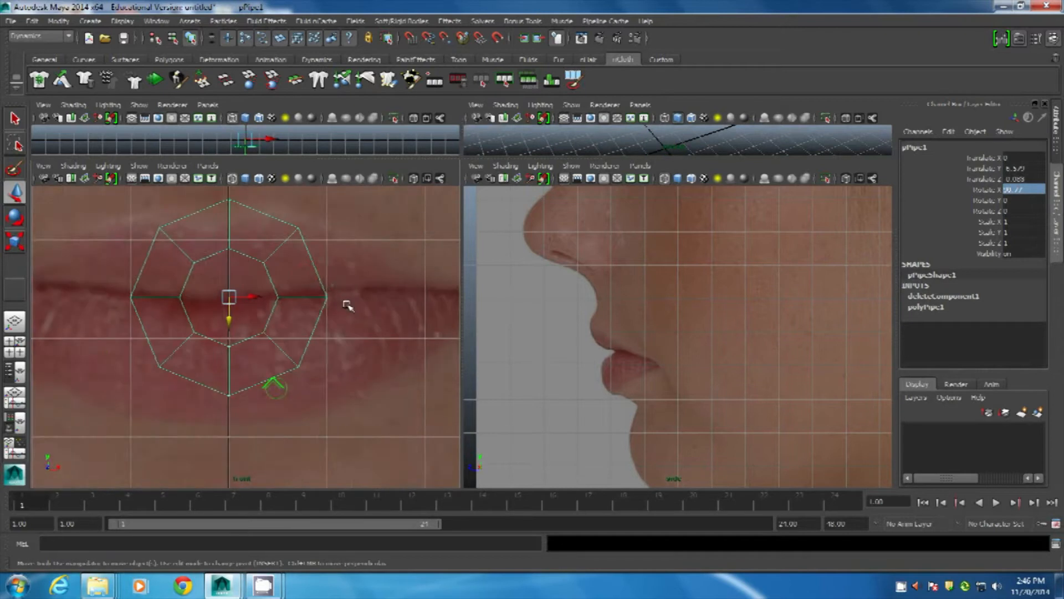
right_click_drag(251, 271, 207, 264)
left_click(274, 323)
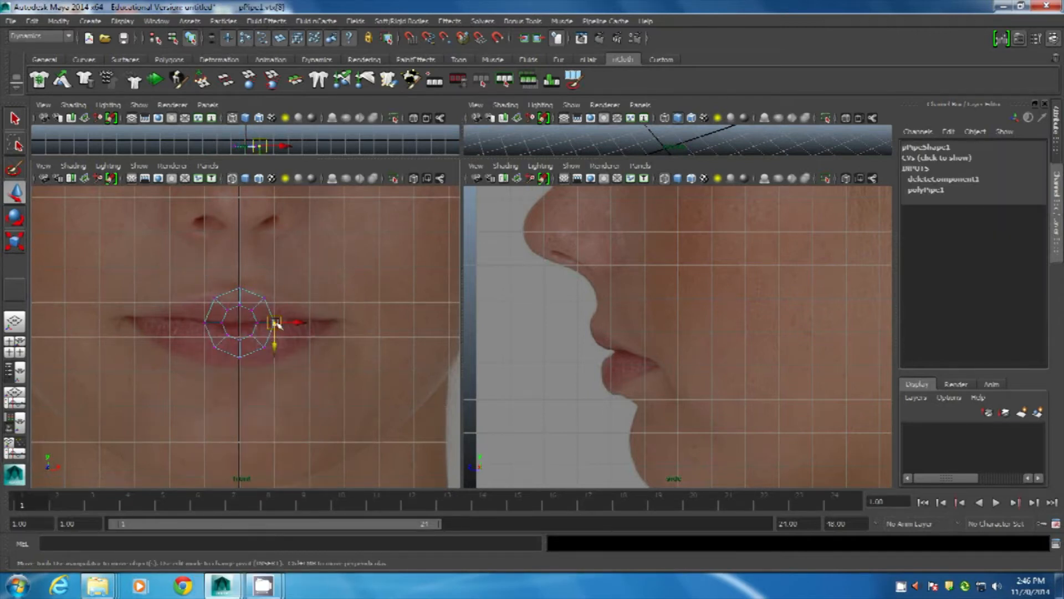
left_click_drag(300, 324, 359, 314)
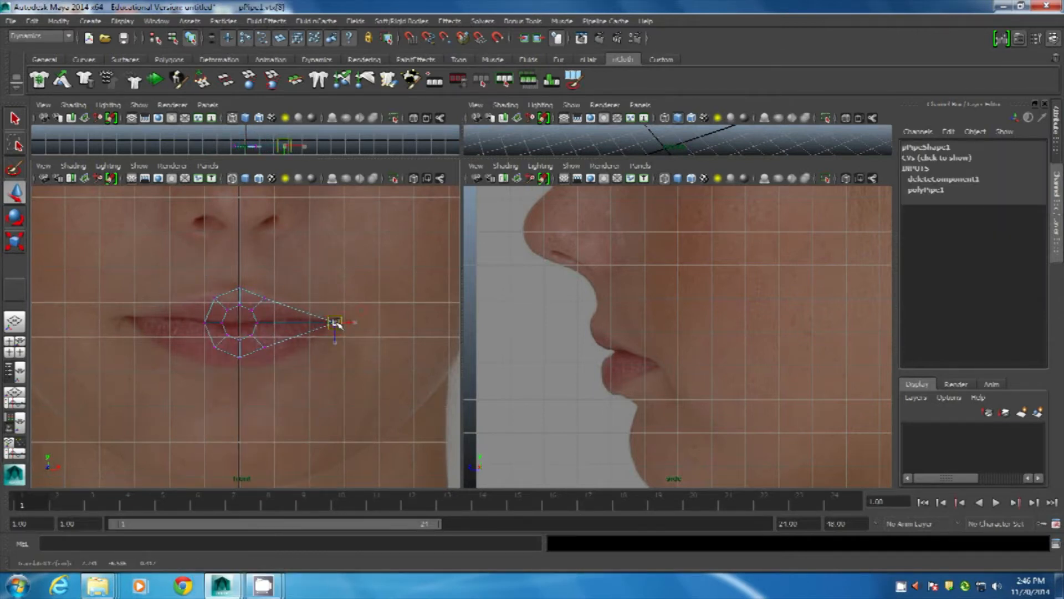
Fit the ring's outer lower and upper vertices on the right half to the lip outline.
left_click(266, 348)
left_click_drag(267, 349, 242, 394)
left_click(240, 359)
left_click(240, 288)
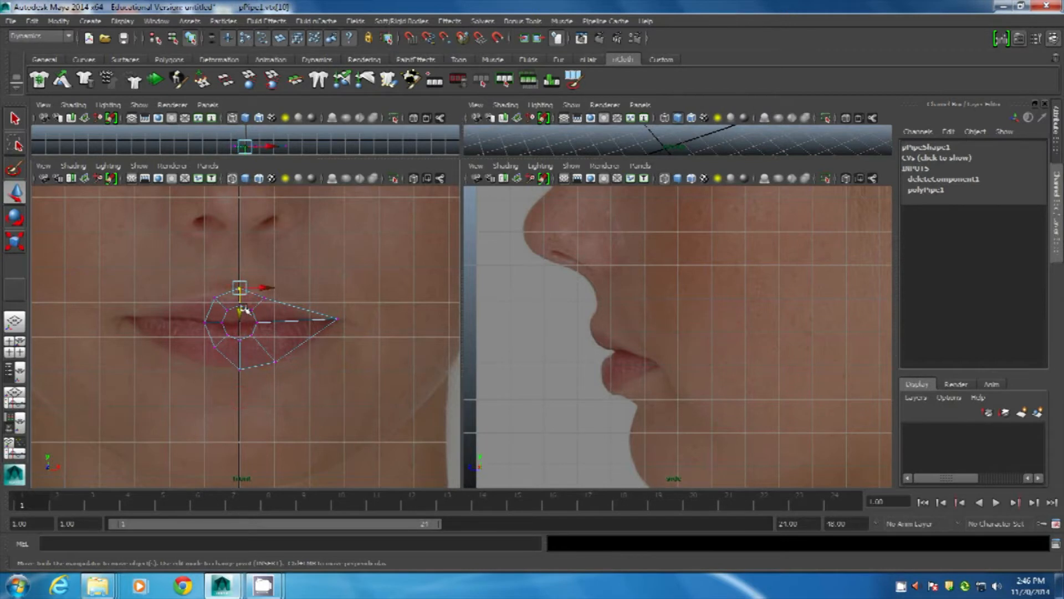
left_click(264, 297)
left_click_drag(265, 297, 286, 336)
Spread the right half's inner vertices outward and shift the left-side vertices to the left mouth corner.
left_click(248, 320)
left_click(253, 335)
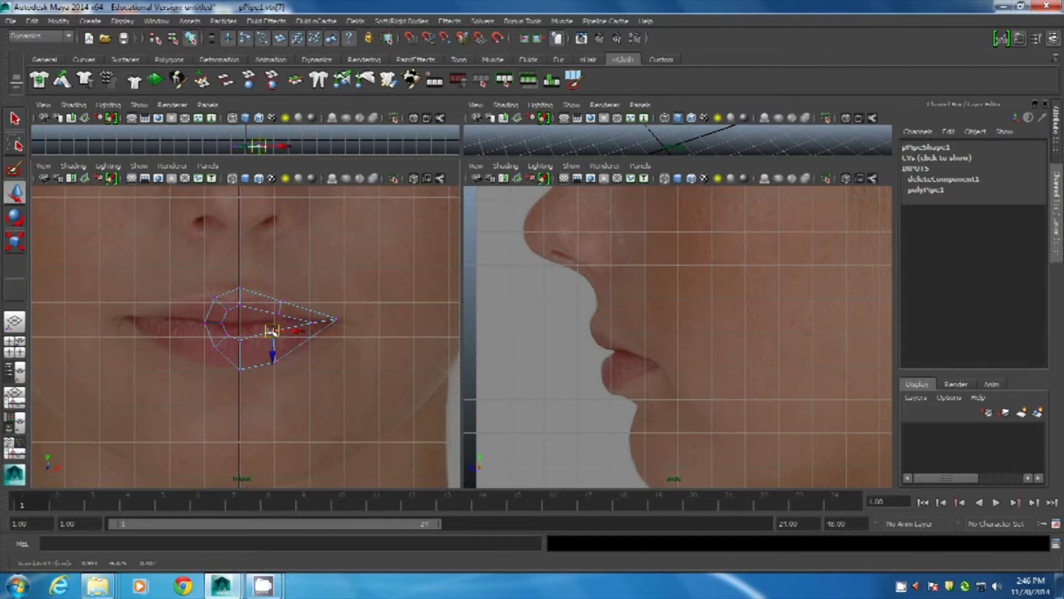
left_click_drag(232, 364, 197, 289)
left_click_drag(242, 320, 147, 316)
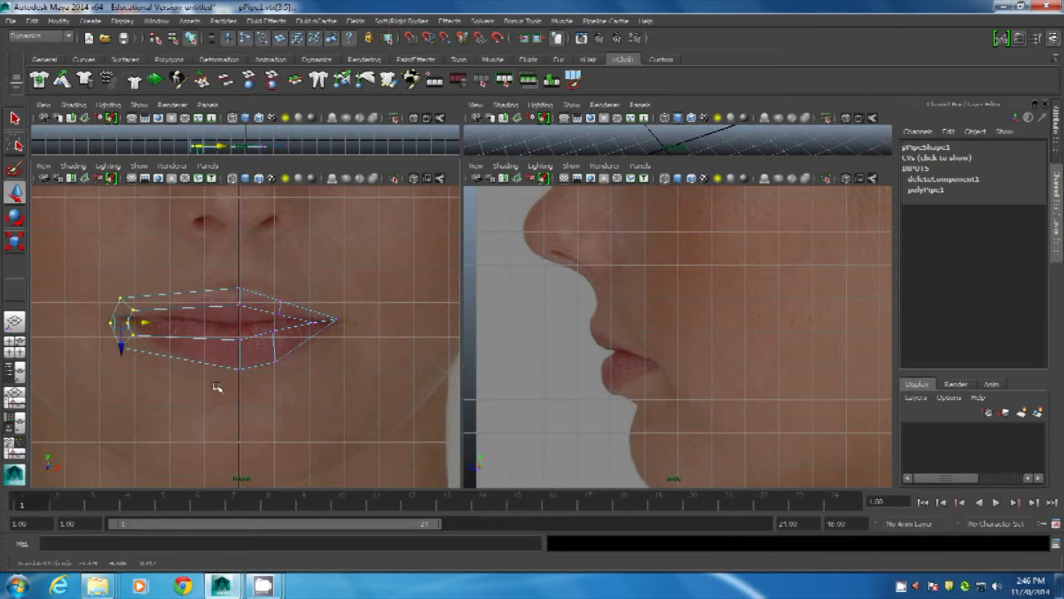
Raise the lower lip's inner centre and neighbouring vertices toward the line between the lips.
scroll(218, 388, "up", 2)
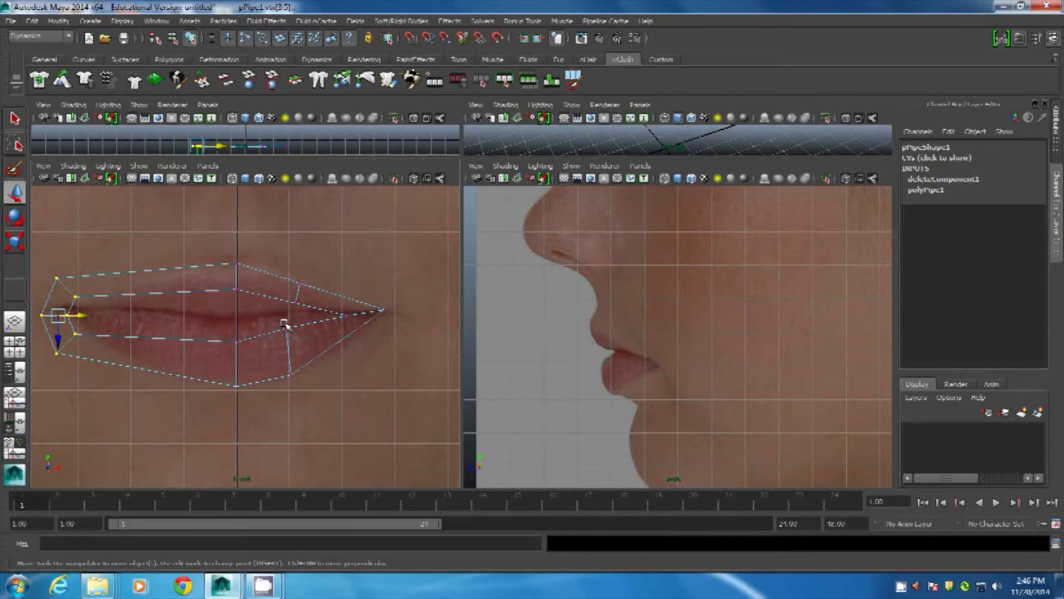
middle_click_drag(301, 365, 333, 361, "alt")
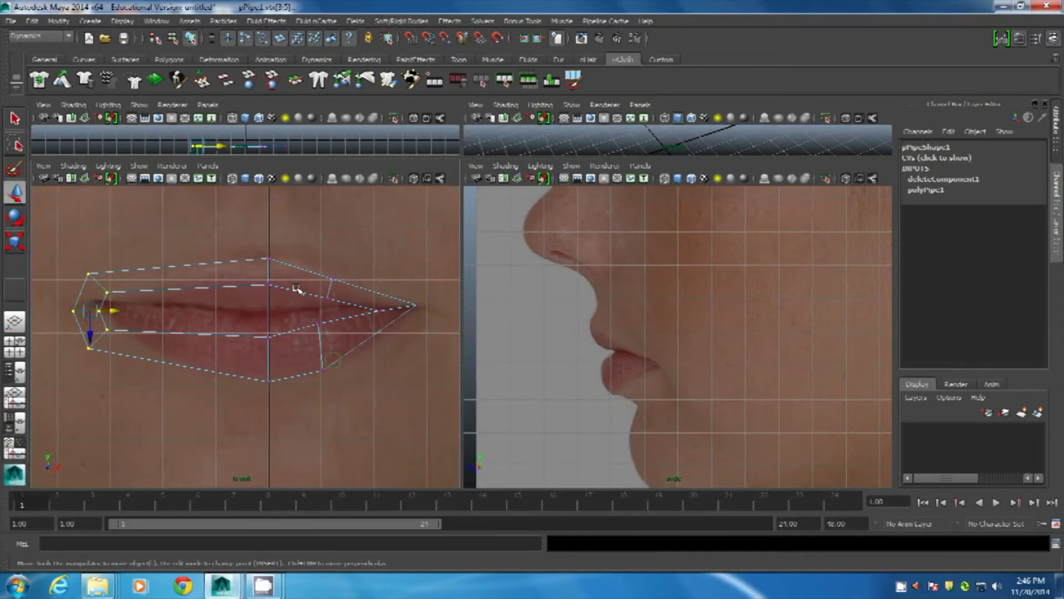
scroll(322, 314, "down", 5)
scroll(320, 316, "up", 3)
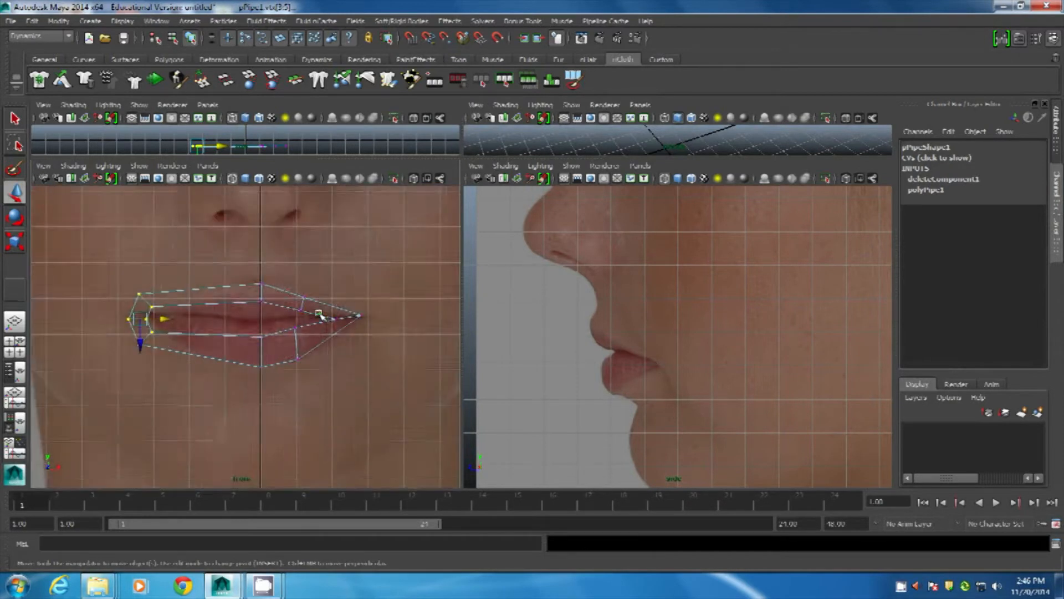
scroll(320, 315, "down", 2)
scroll(319, 312, "up", 3)
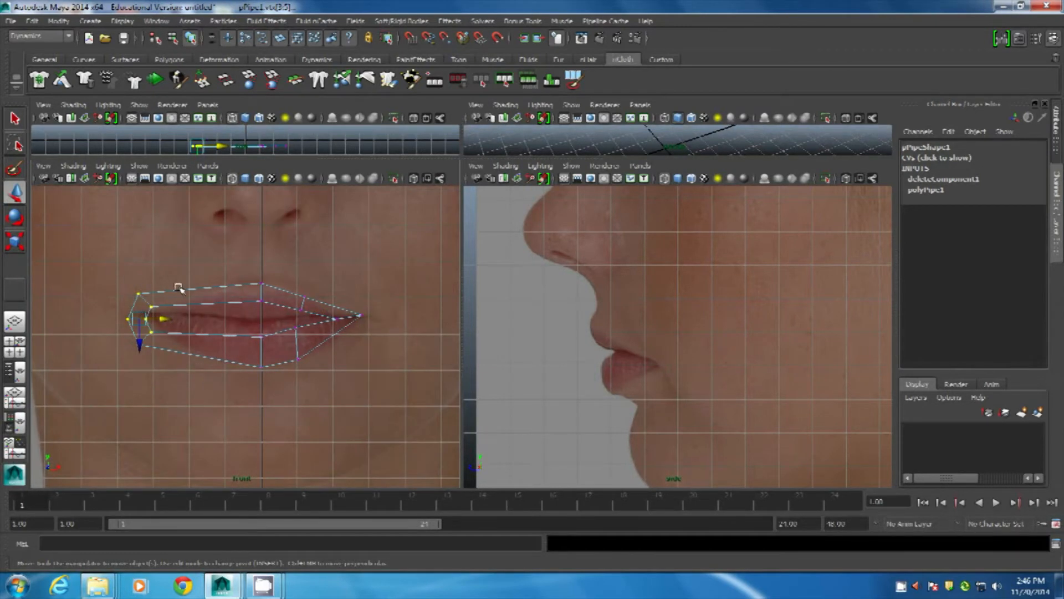
scroll(288, 366, "up", 2)
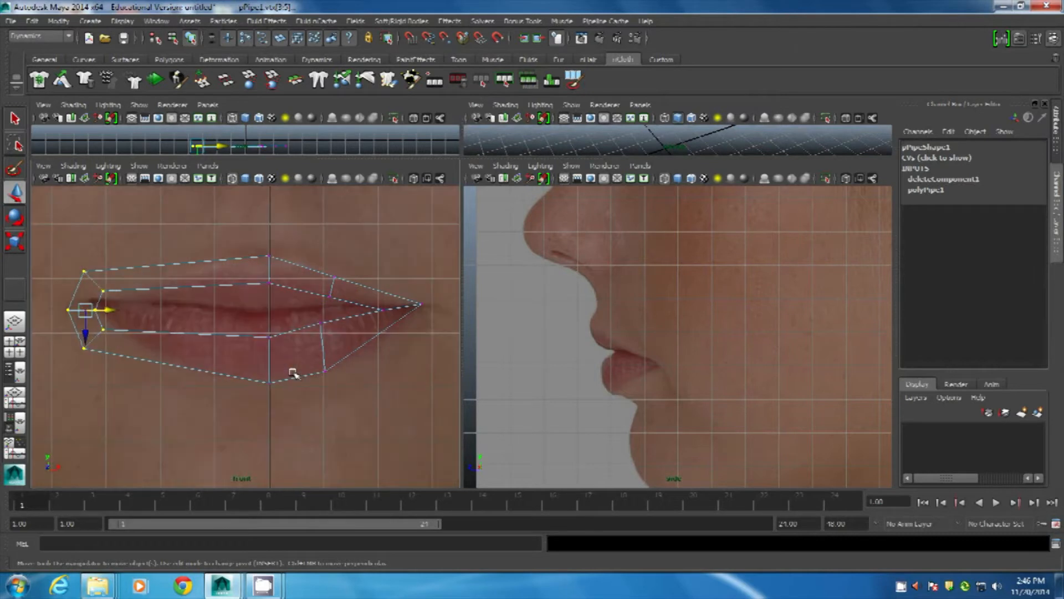
middle_click_drag(288, 360, 285, 383, "alt")
left_click(263, 371)
left_click_drag(262, 386, 262, 366)
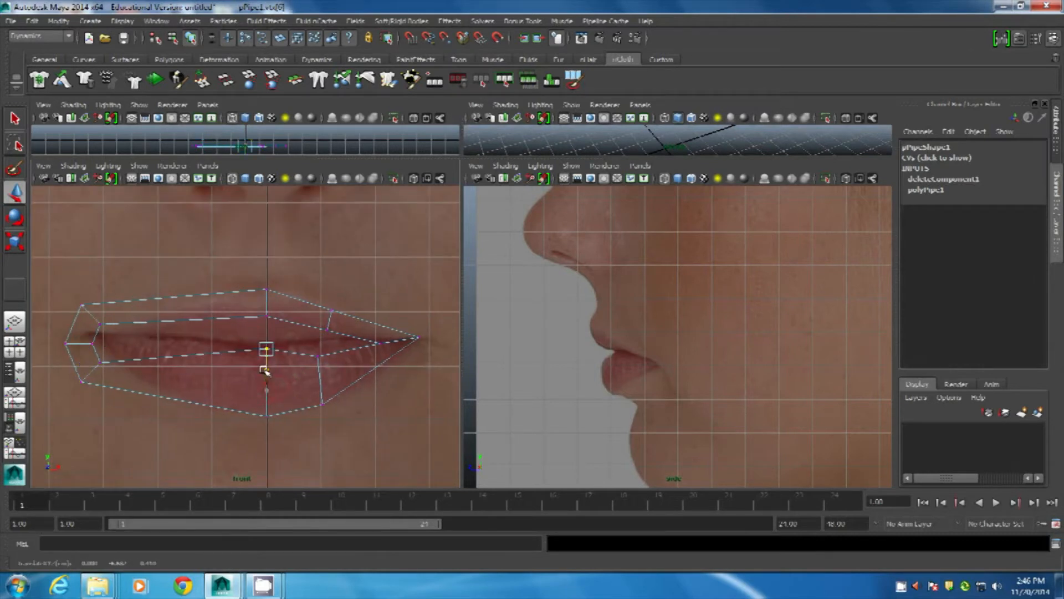
left_click(318, 356)
left_click(311, 372)
left_click(318, 356)
left_click_drag(316, 373, 270, 366)
Lower the upper lip's inner vertices to the mouth line and bring the top centre vertex down to the lip edge.
left_click(267, 316)
left_click(332, 311)
left_click(267, 289)
left_click_drag(267, 290, 267, 301)
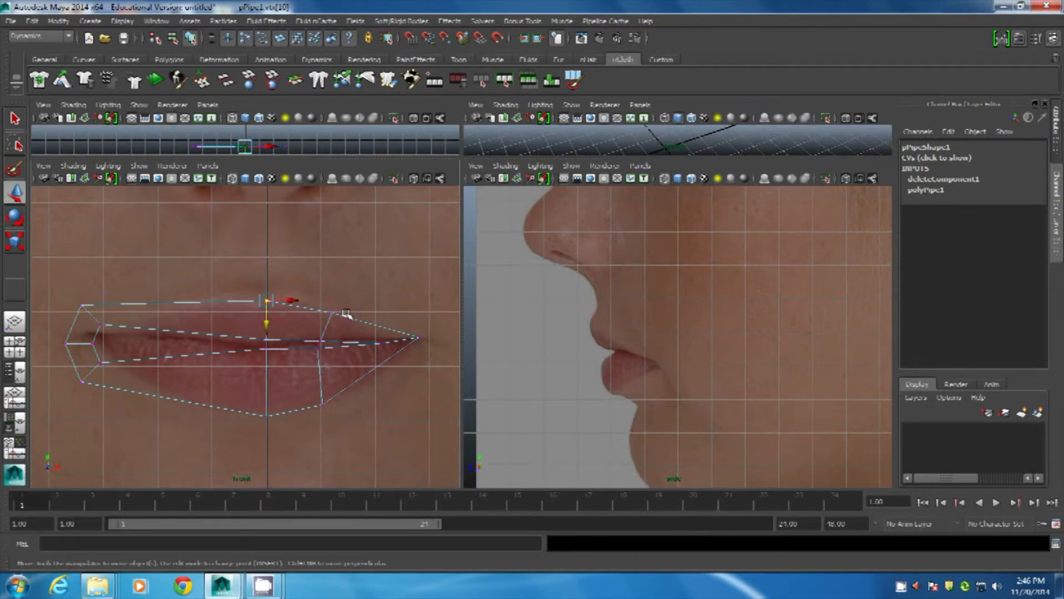
Move the whole lip mesh forward to about Z 10.64 at the front of the lips in the side view.
right_click_drag(338, 317, 401, 256)
left_click(362, 318)
key("space")
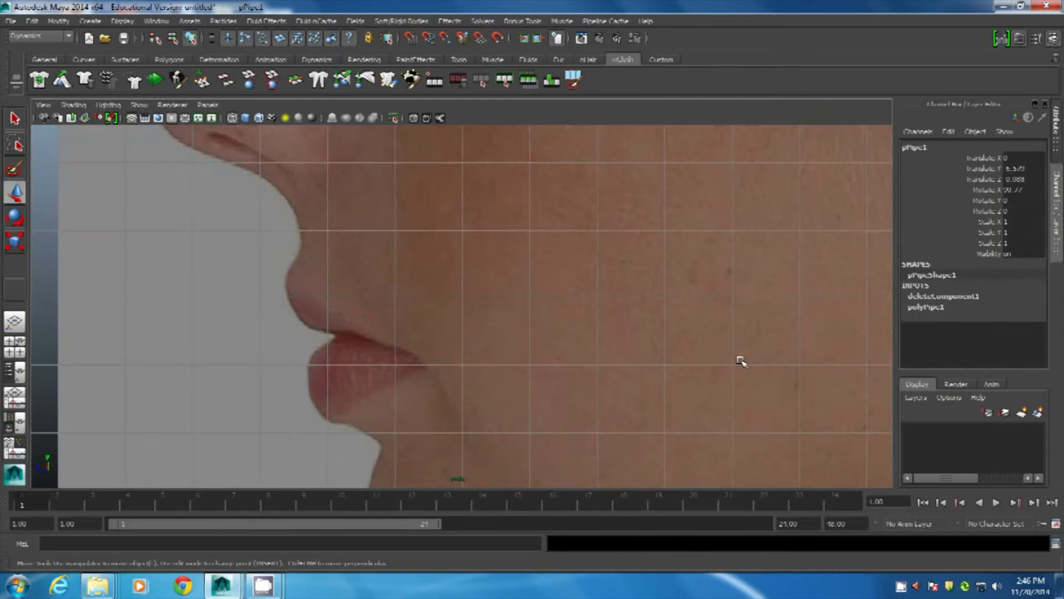
scroll(741, 361, "down", 2)
left_click_drag(685, 324, 413, 335)
scroll(421, 342, "up", 3)
scroll(421, 342, "up", 2)
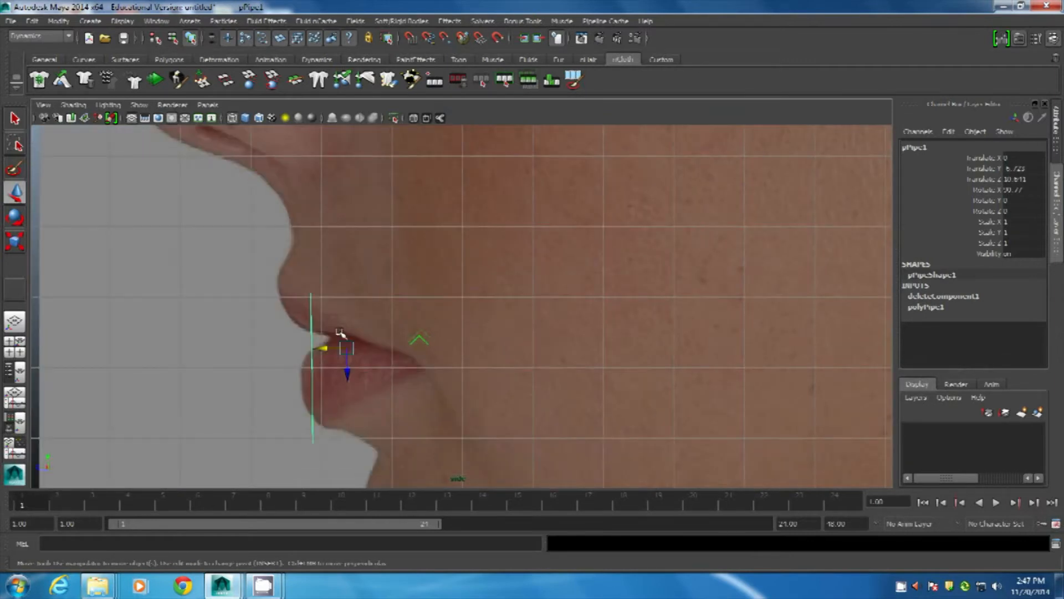
key("space")
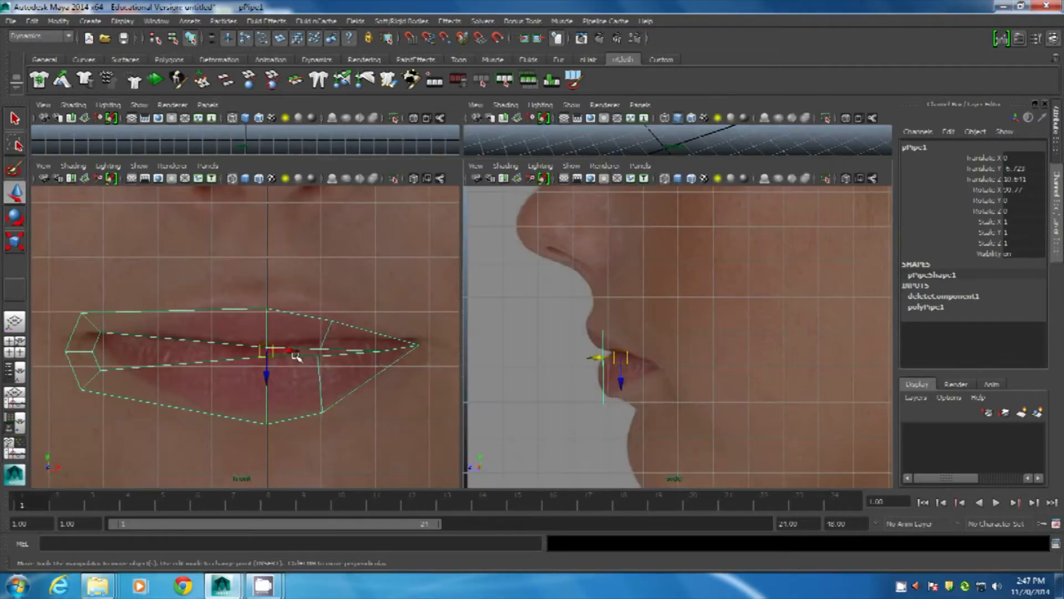
Delete the faces of the lip mesh's left half in the front view.
right_click(238, 311)
right_click_drag(239, 310, 239, 312)
left_click_drag(212, 256, 75, 532)
key("Delete")
Select the vertices along the face's centre line and move them forward in the side view.
right_click_drag(322, 274, 241, 290)
left_click_drag(234, 277, 305, 445)
scroll(601, 379, "up", 3)
middle_click_drag(601, 380, 632, 381, "alt")
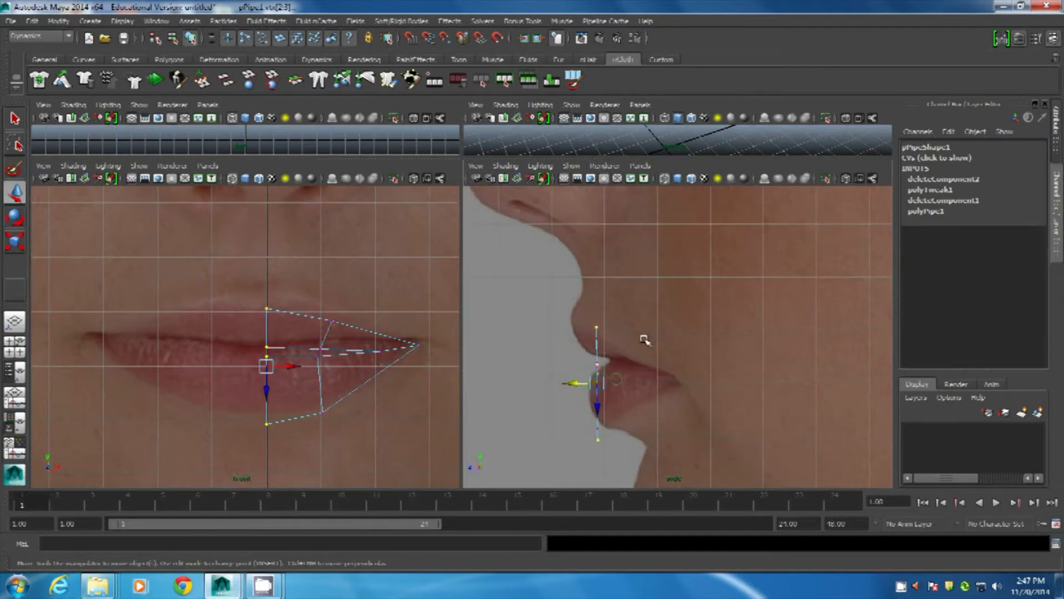
mouse_move(568, 383)
left_mouse_down()
mouse_move(544, 385)
mouse_move(552, 384)
left_mouse_up()
Move the middle column of lip vertices and the mouth-corner vertices back to follow the side profile.
left_click(596, 370)
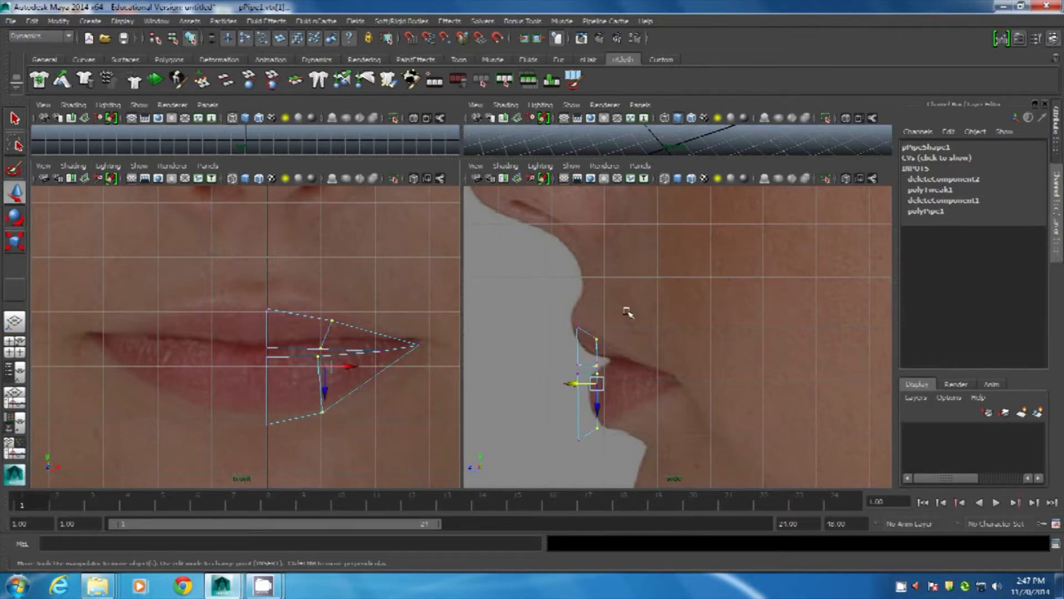
left_click_drag(574, 382, 599, 382)
left_click_drag(370, 310, 437, 380)
left_click_drag(574, 365, 647, 377)
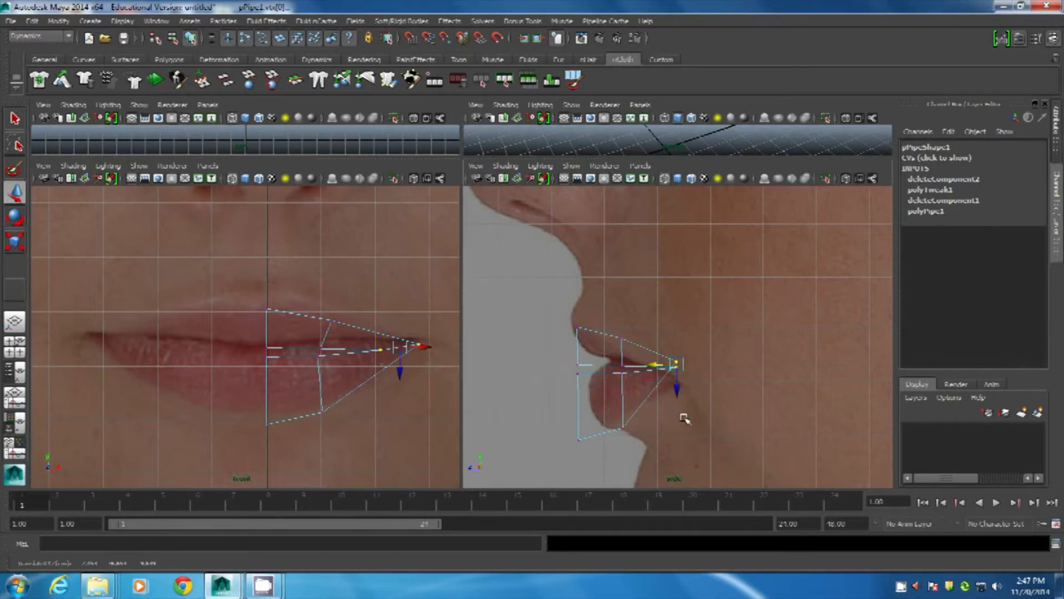
Lower the outer mouth-corner vertex toward the corner of the lips in the side view.
scroll(680, 410, "up", 2)
left_click(677, 393)
scroll(685, 336, "up", 3)
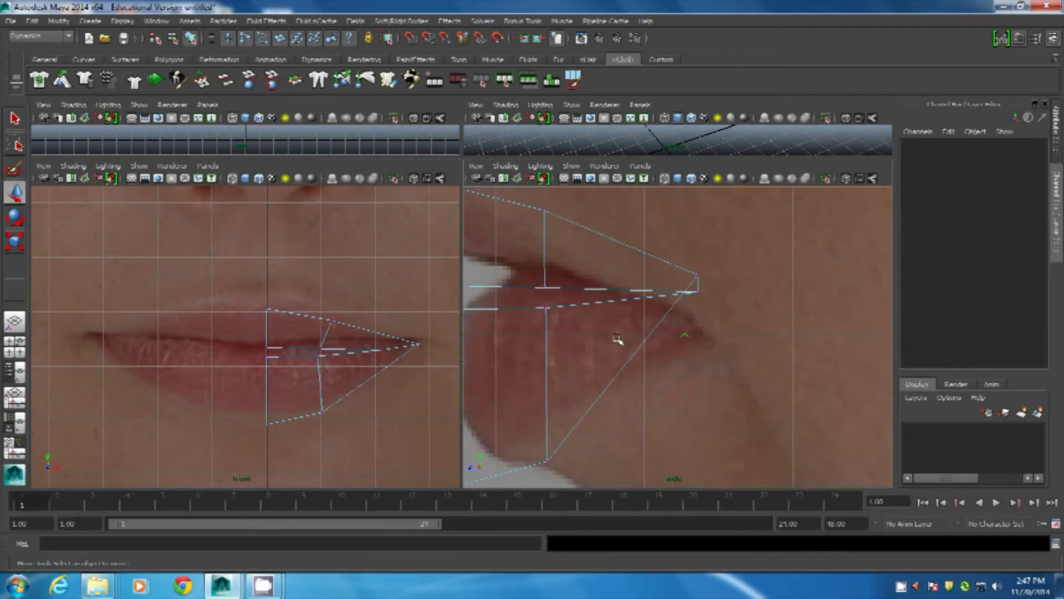
middle_click_drag(442, 347, 403, 363, "alt")
left_click(379, 358)
mouse_move(639, 318)
middle_mouse_down()
mouse_move(646, 339)
mouse_move(644, 329)
middle_mouse_up()
scroll(644, 329, "down", 5)
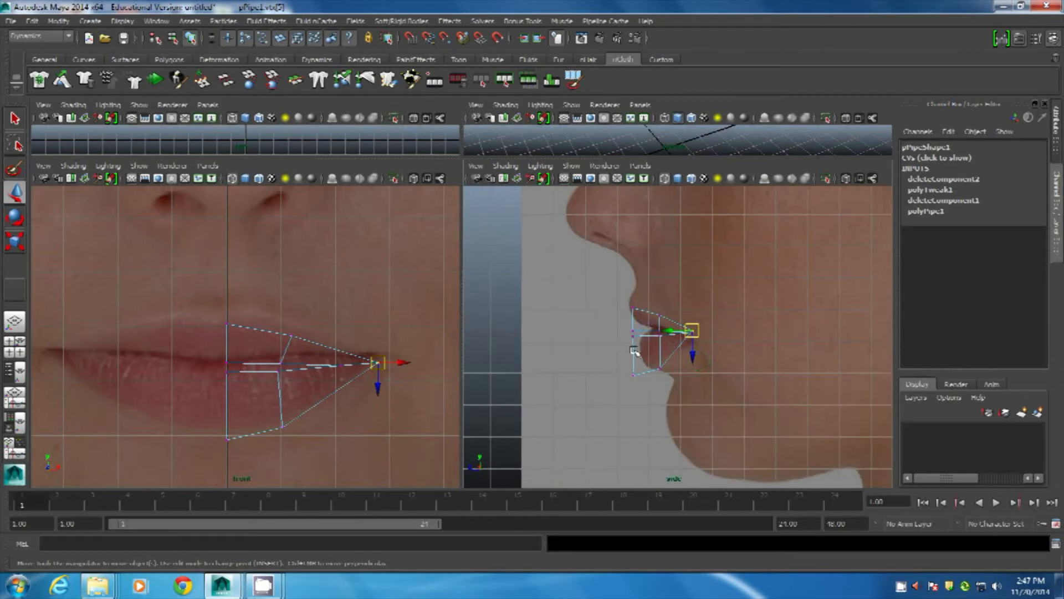
Move the inner and outer mouth-corner vertices down and back onto the lip corner in the side view.
scroll(713, 352, "up", 5)
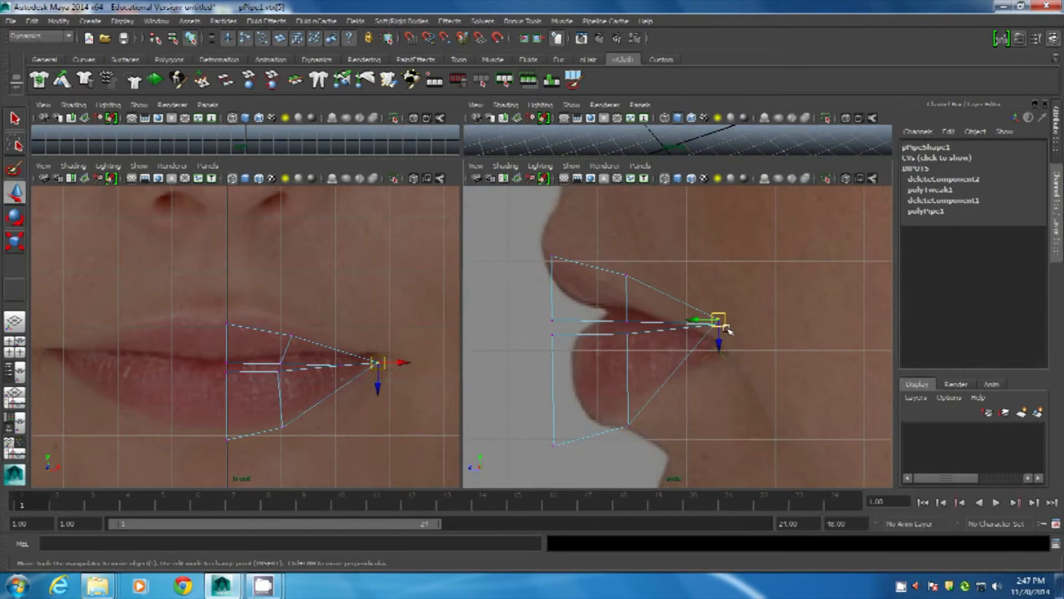
left_click(739, 347)
scroll(738, 347, "up", 3)
left_click_drag(331, 354, 353, 384)
left_click_drag(747, 315, 770, 349)
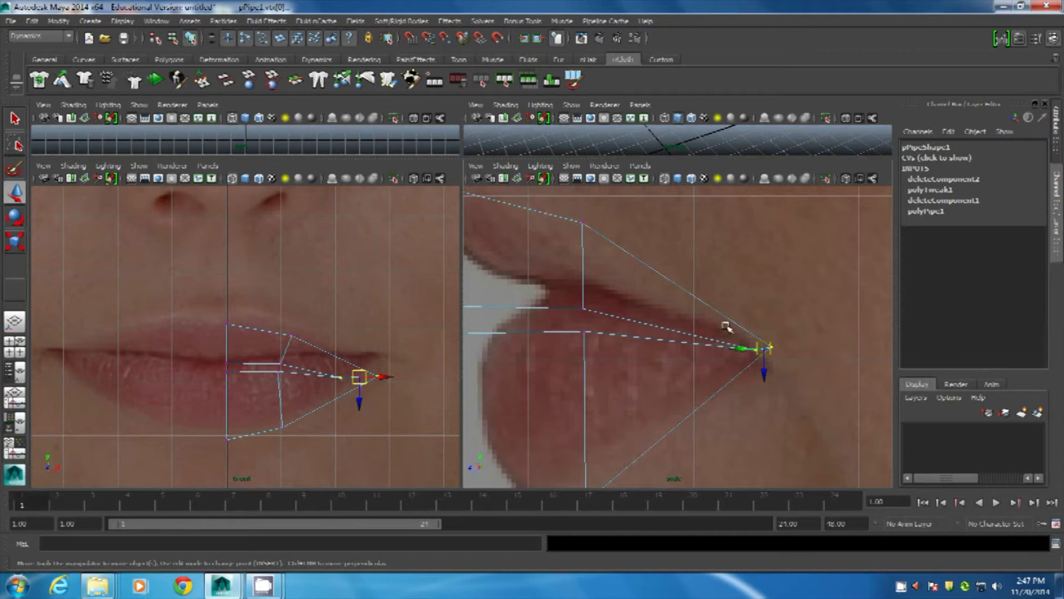
Fit the upper lip's top centre vertex and the vertex beside it to the side profile.
middle_click_drag(725, 326, 753, 359, "alt")
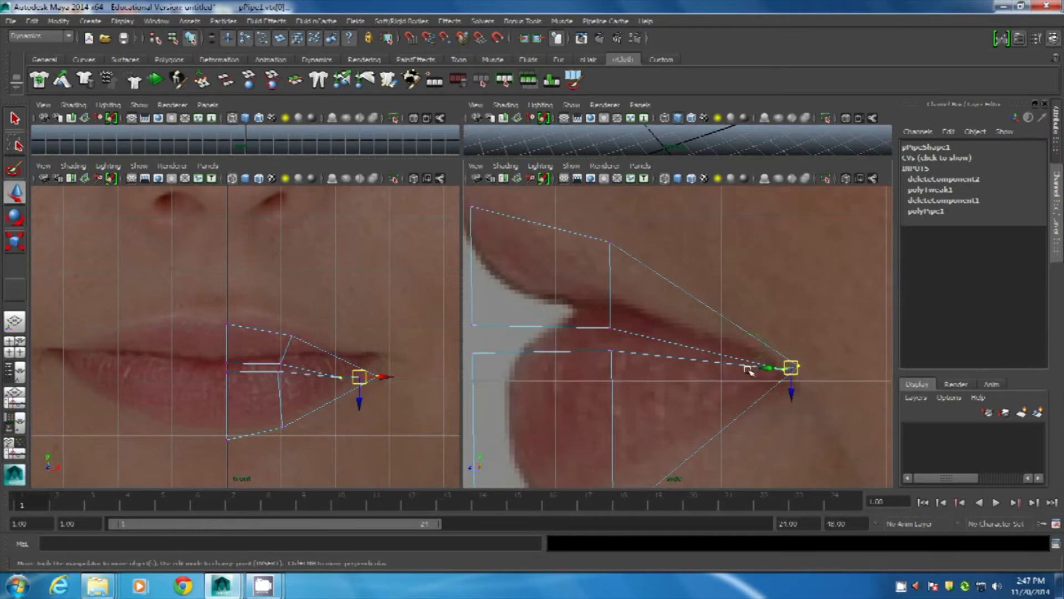
right_click_drag(748, 371, 700, 366, "alt")
left_click(600, 308)
left_click_drag(600, 307, 588, 291)
left_click(677, 328)
mouse_move(676, 328)
left_mouse_down()
mouse_move(658, 337)
mouse_move(676, 312)
mouse_move(672, 332)
left_mouse_up()
Pull the outer mouth-corner vertex farther back and adjust the inner corner vertex in the side view.
left_click(783, 398)
left_click_drag(783, 398, 812, 401)
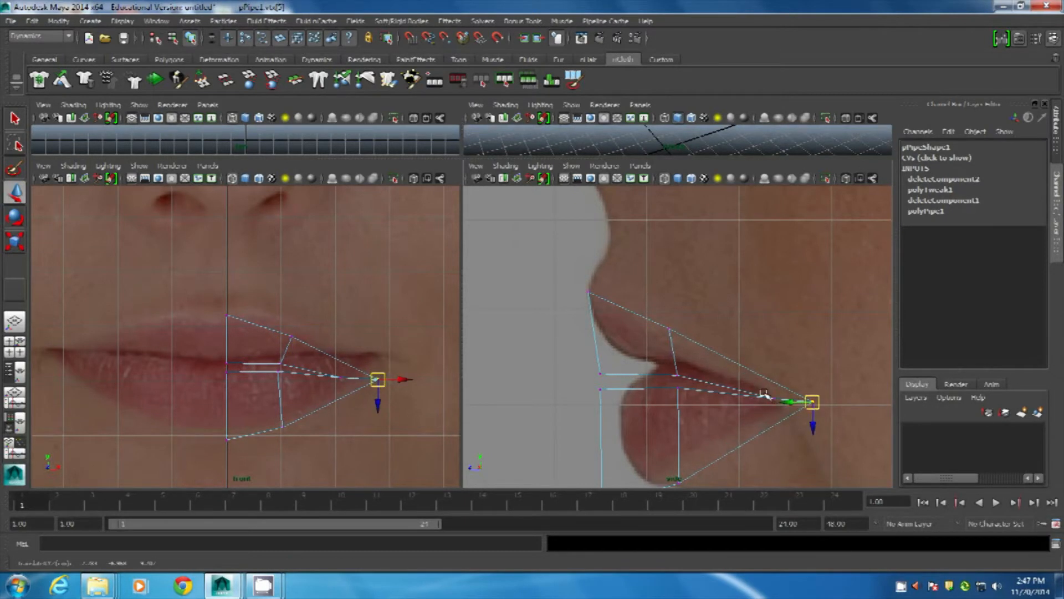
left_click(777, 400)
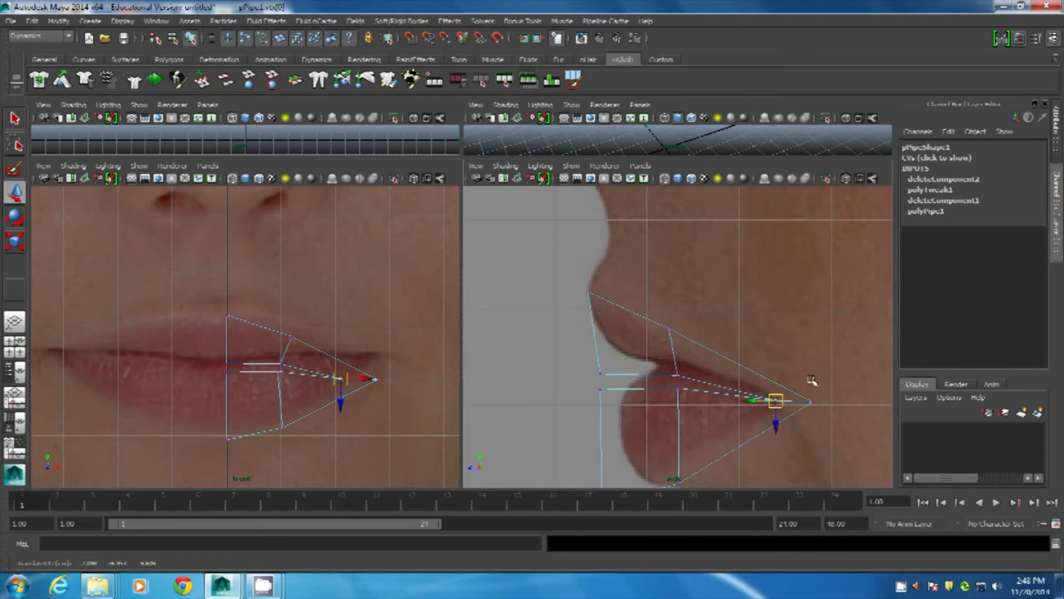
mouse_move(778, 401)
left_mouse_down()
mouse_move(761, 395)
mouse_move(788, 398)
mouse_move(770, 399)
left_mouse_up()
left_click(813, 402)
left_click(757, 395)
Move the lower lip's outer vertices and the inner centre vertices back to fit the lip profile in the side view.
middle_click_drag(705, 389, 686, 294, "alt")
mouse_move(644, 349)
left_mouse_down()
mouse_move(675, 401)
mouse_move(657, 364)
left_mouse_up()
left_click_drag(534, 394, 625, 388)
left_click_drag(575, 287, 605, 261)
Examine the half-lip mesh from several angles in a full-size perspective view with nothing selected.
middle_click_drag(606, 263, 658, 466, "alt")
key("space")
right_click_drag(682, 409, 386, 272, "alt")
left_click_drag(385, 272, 606, 294, "alt")
right_click_drag(605, 294, 548, 363, "alt")
left_click_drag(548, 362, 601, 321, "alt")
right_click_drag(601, 321, 523, 278, "alt")
left_click(574, 252)
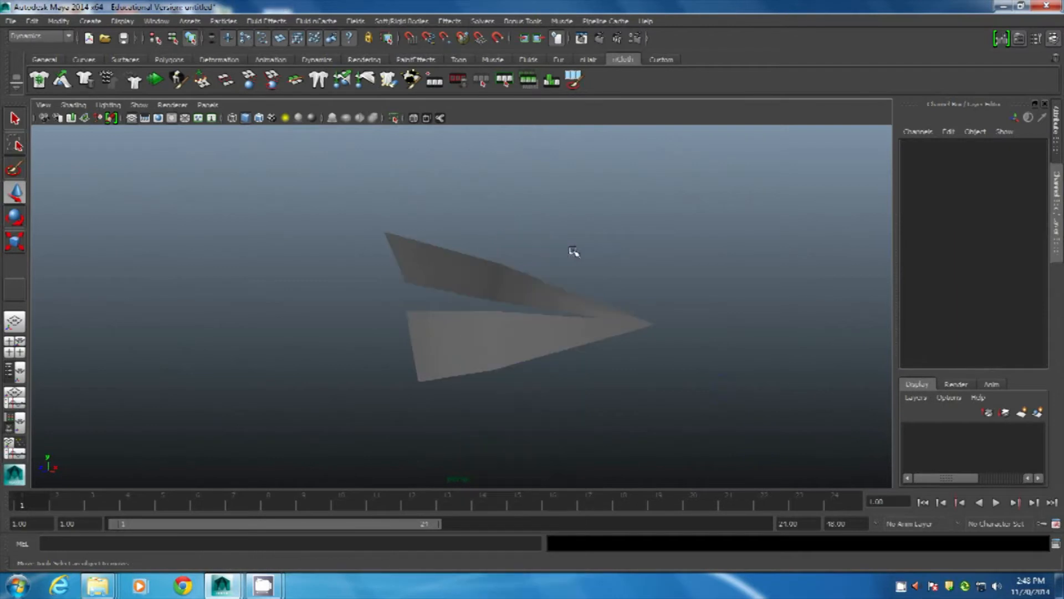
Reposition the half-lip's inner mouth-corner vertex behind the outer corner, checking the corner's smoothed shape in the perspective view.
left_click(527, 296)
left_click(609, 275)
left_click_drag(609, 275, 558, 375, "alt")
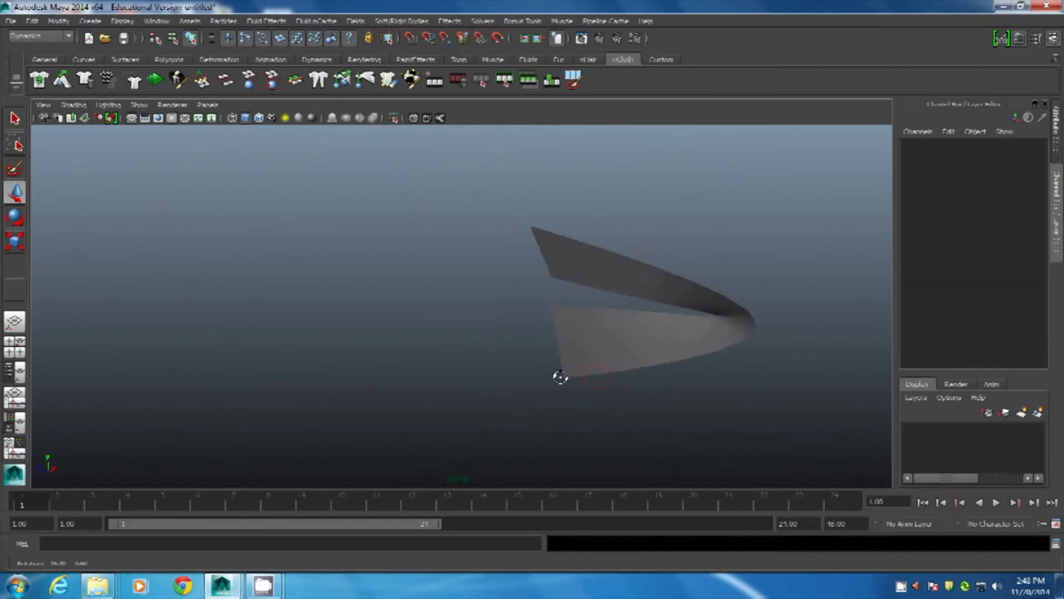
right_click_drag(559, 375, 674, 337, "alt")
left_click(757, 274)
left_click_drag(755, 297, 689, 397, "alt")
left_click_drag(550, 308, 577, 316, "alt")
right_click_drag(513, 275, 526, 310)
left_click(596, 328)
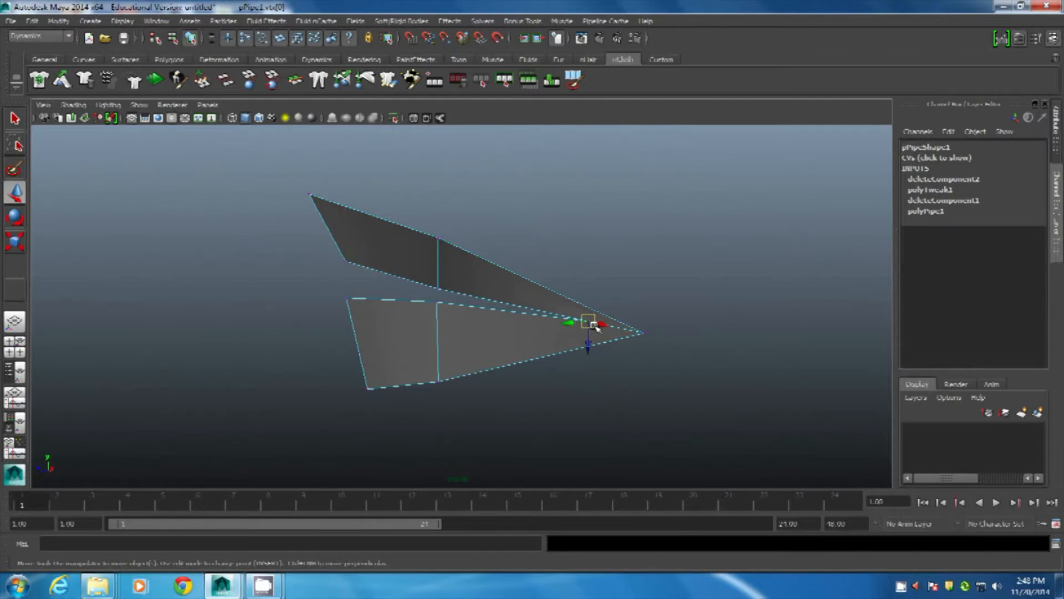
left_click_drag(569, 298, 493, 253, "alt")
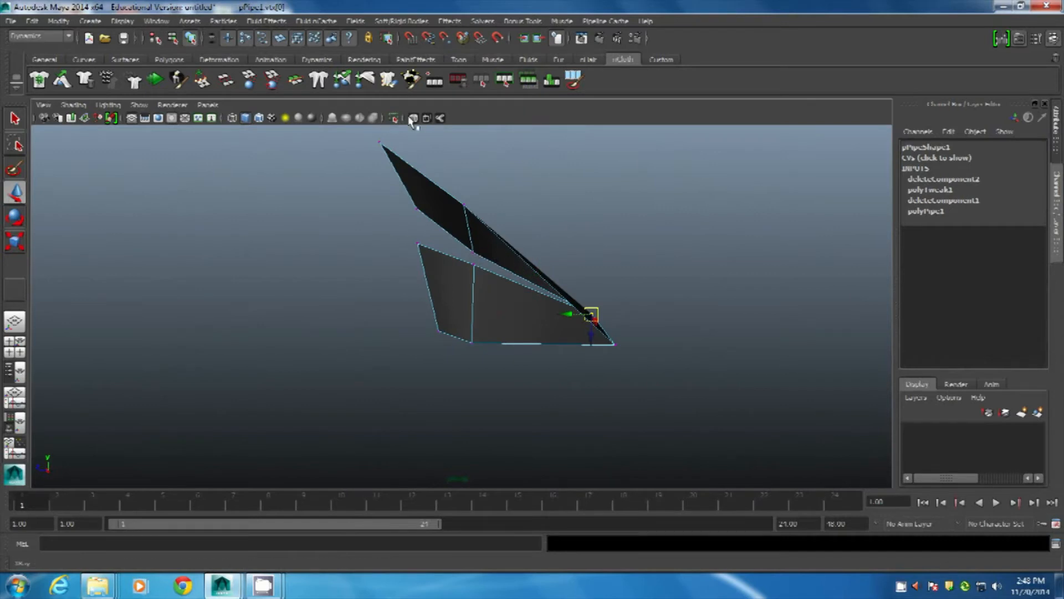
right_click_drag(532, 243, 720, 332, "alt")
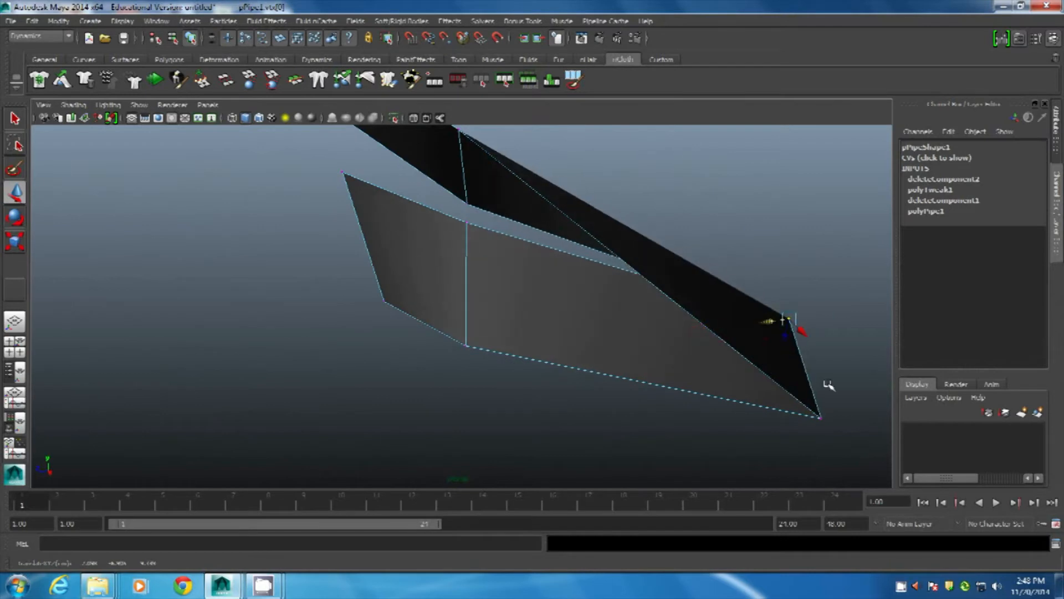
left_click_drag(829, 387, 656, 300, "alt")
left_click_drag(594, 243, 535, 192)
left_click_drag(586, 159, 588, 221, "alt")
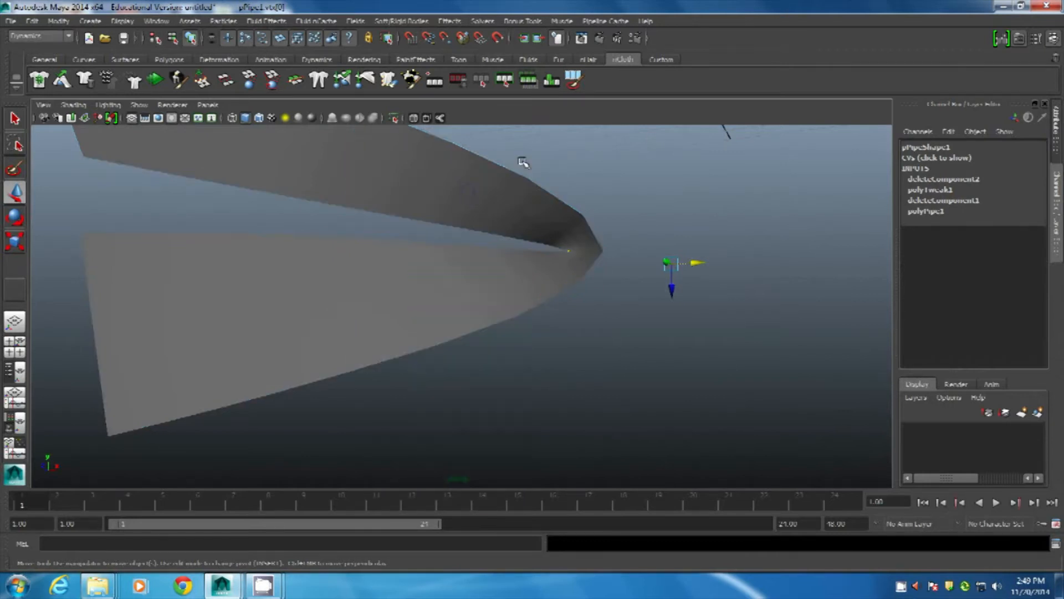
Mirror the half-lip mesh across the X axis, merging it with the original and merging the vertices.
key("F8")
key("space")
key("space")
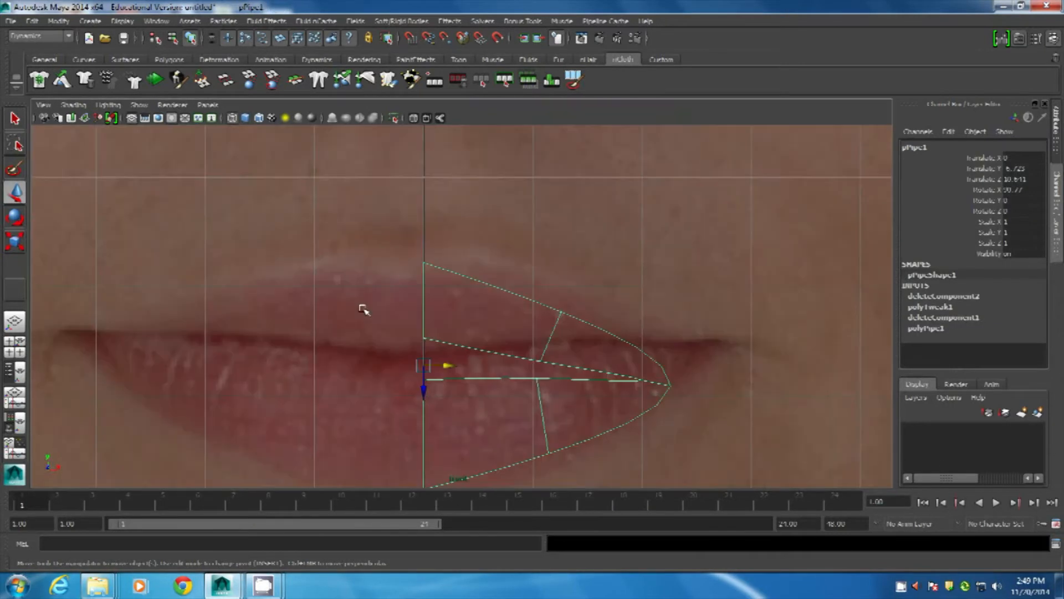
scroll(387, 202, "up", 4)
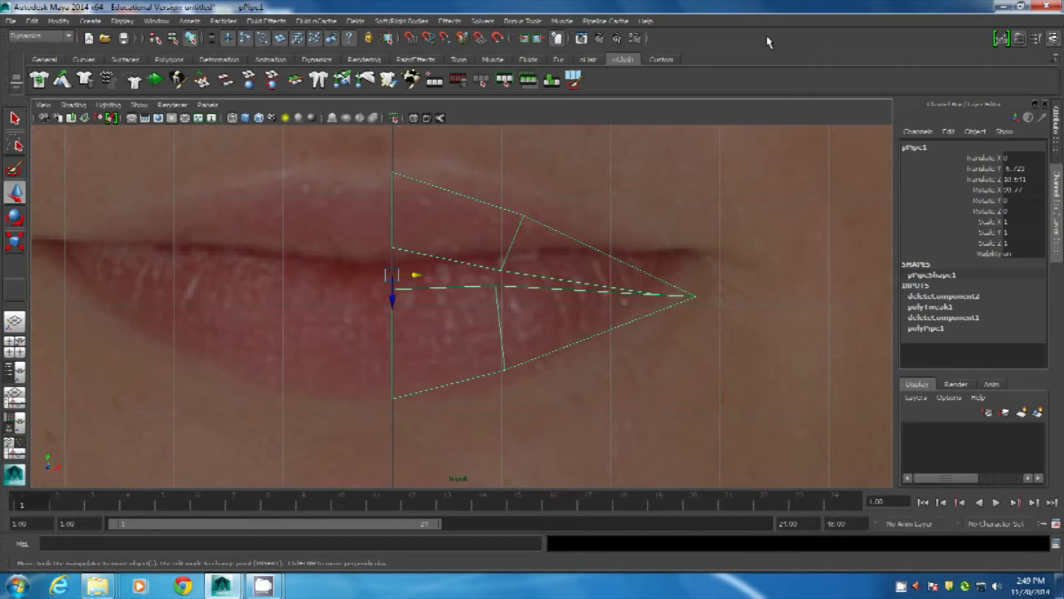
scroll(689, 351, "down", 5)
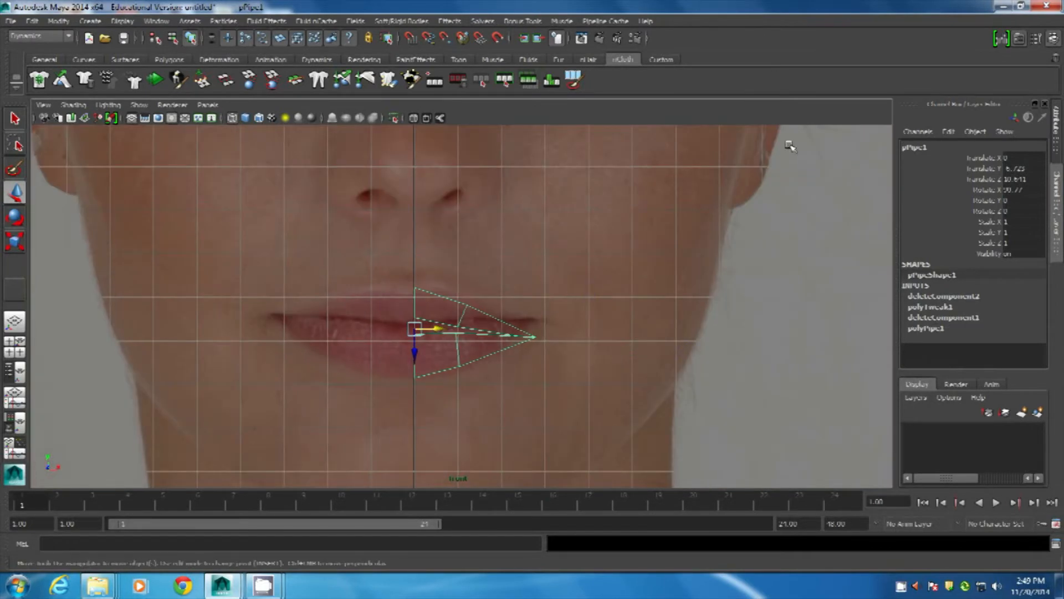
scroll(641, 171, "up", 2)
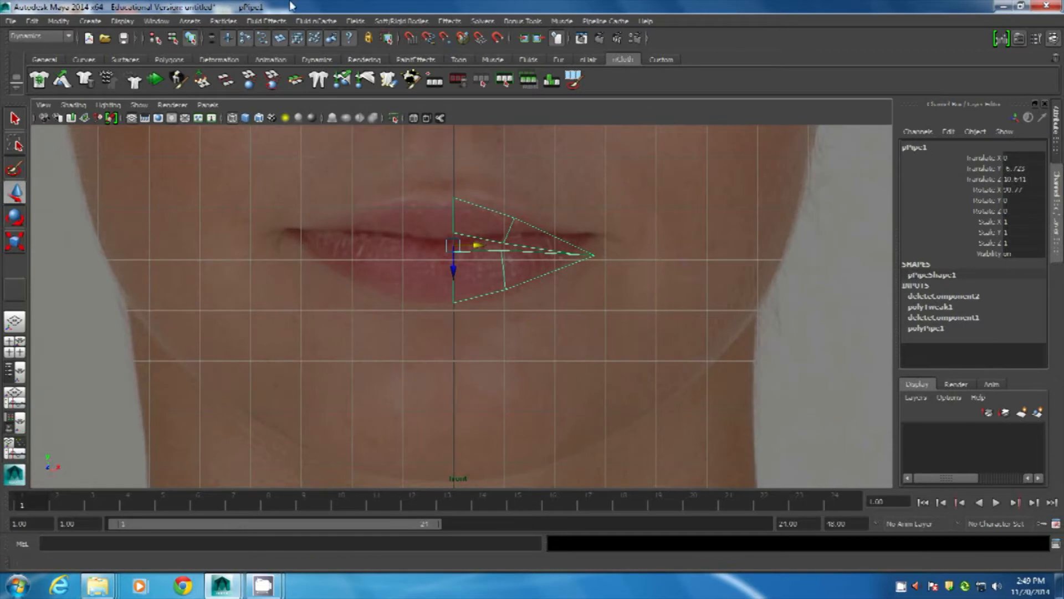
left_click(56, 37)
left_click(36, 57)
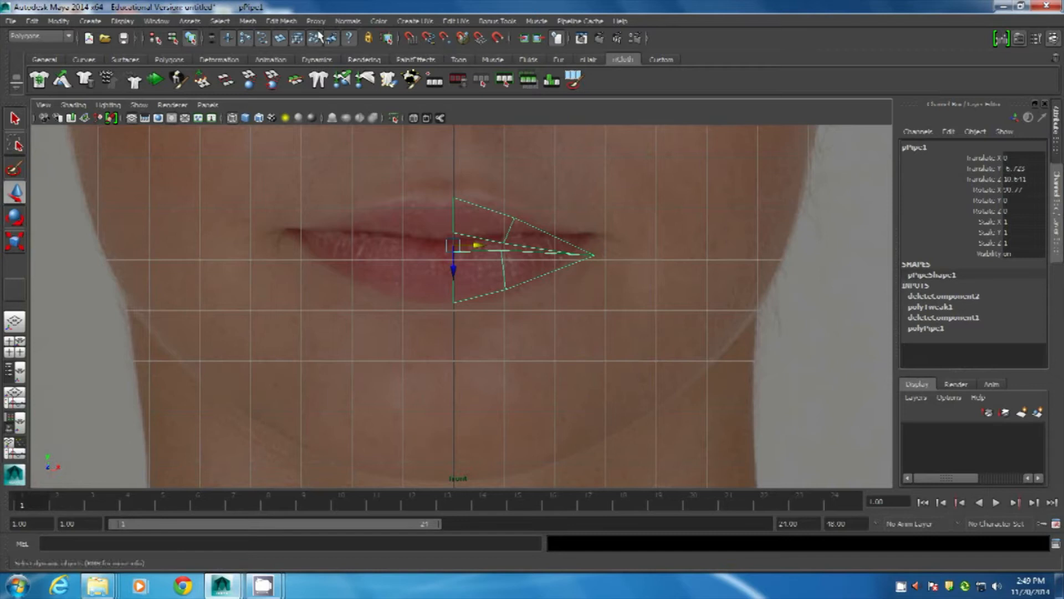
left_click(248, 21)
left_click(381, 301)
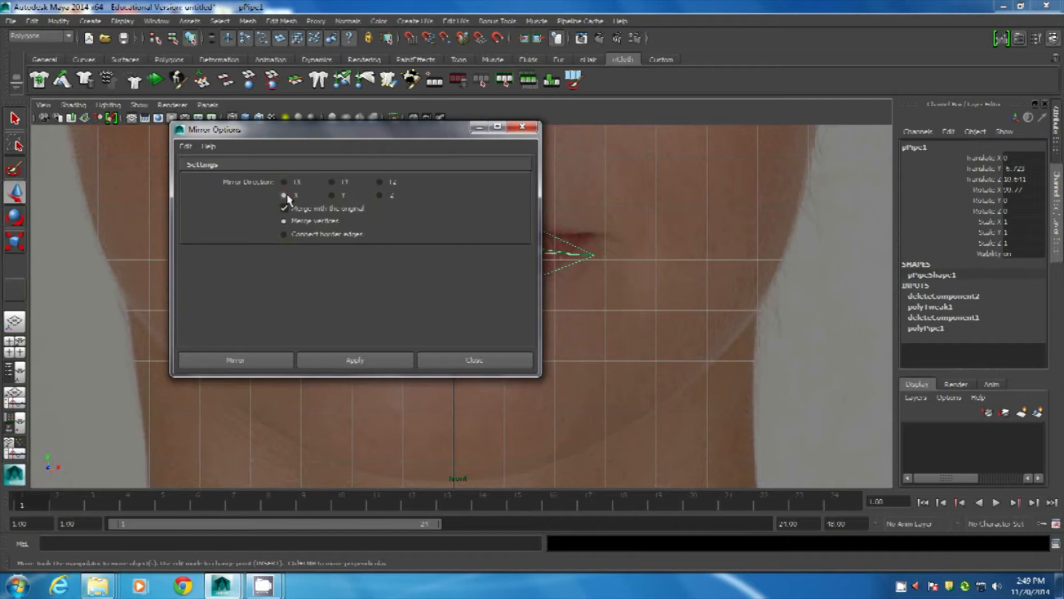
left_click(374, 360)
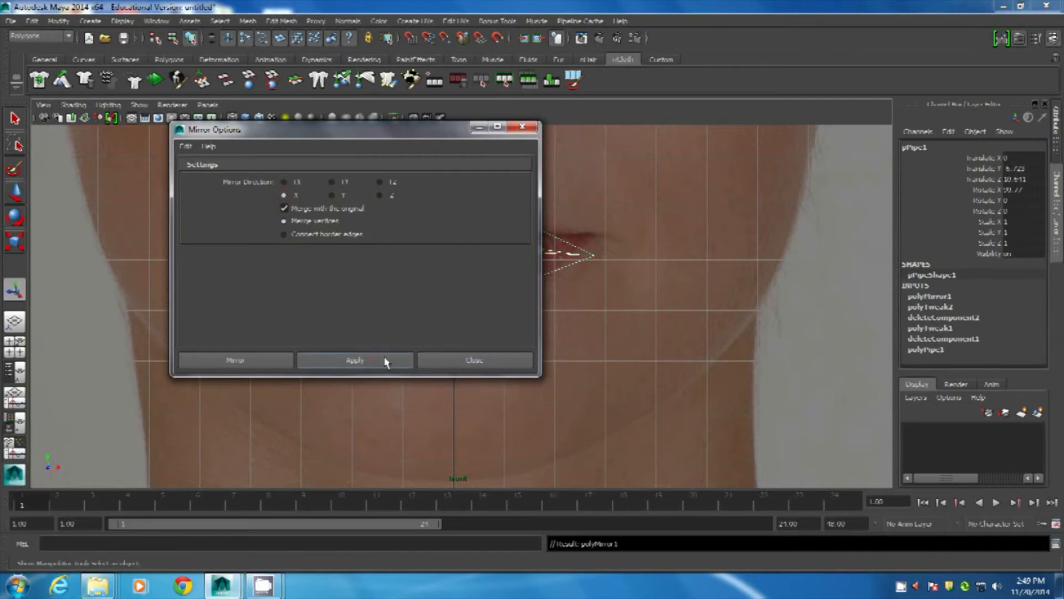
left_click(474, 361)
middle_click_drag(501, 241, 502, 296, "alt")
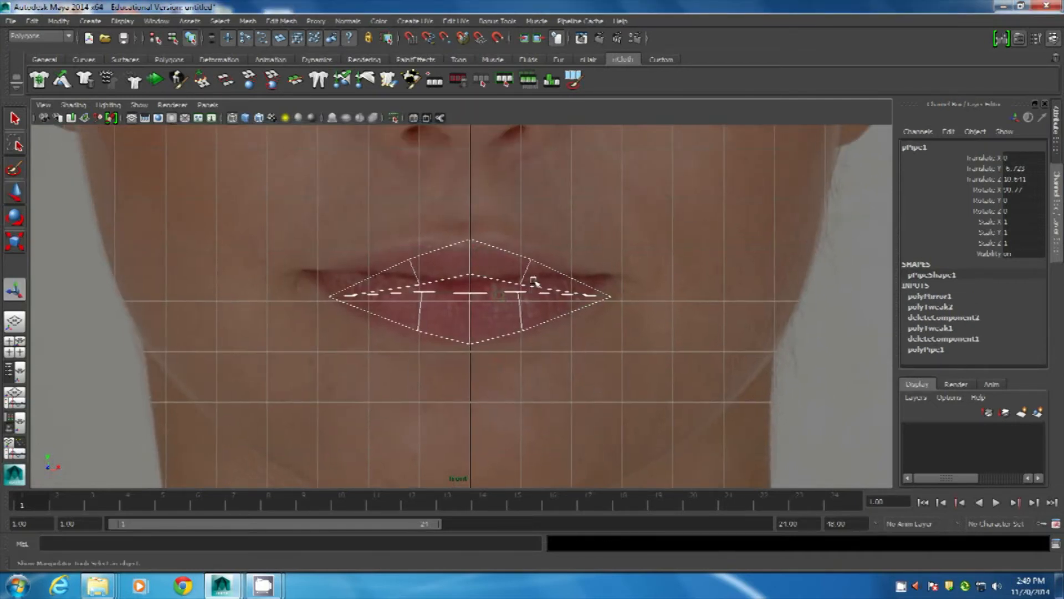
Examine the mirrored lips from several angles in the perspective view.
key("space")
key("space")
key("space")
key("space")
right_click_drag(595, 291, 423, 178, "alt")
left_click_drag(423, 178, 408, 311, "alt")
key("space")
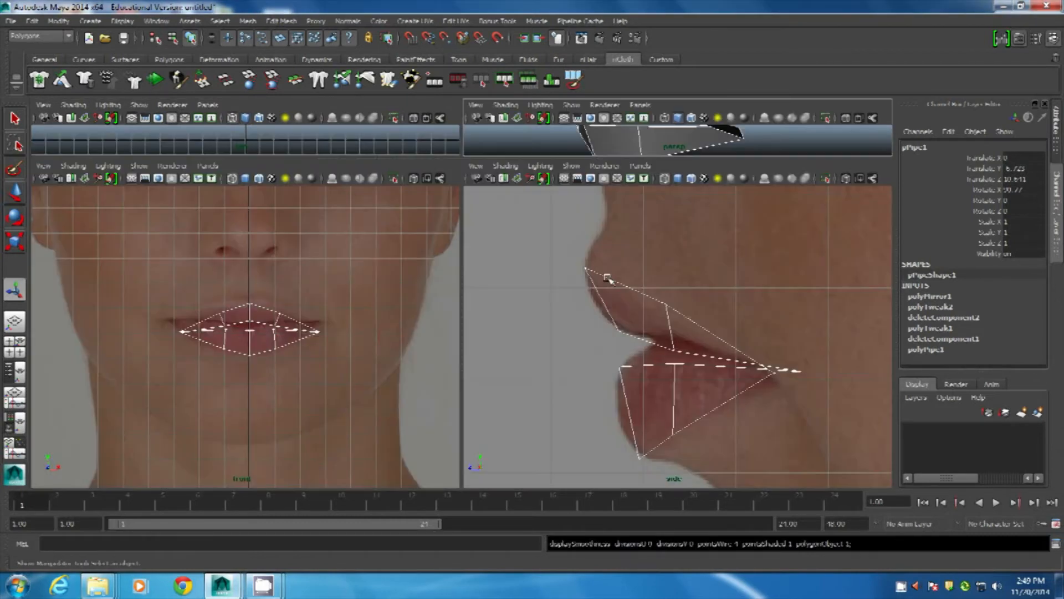
Extrude the outer border edge loop of the mirrored lips.
key("space")
middle_click_drag(476, 261, 479, 283, "alt")
right_click_drag(471, 309, 484, 315)
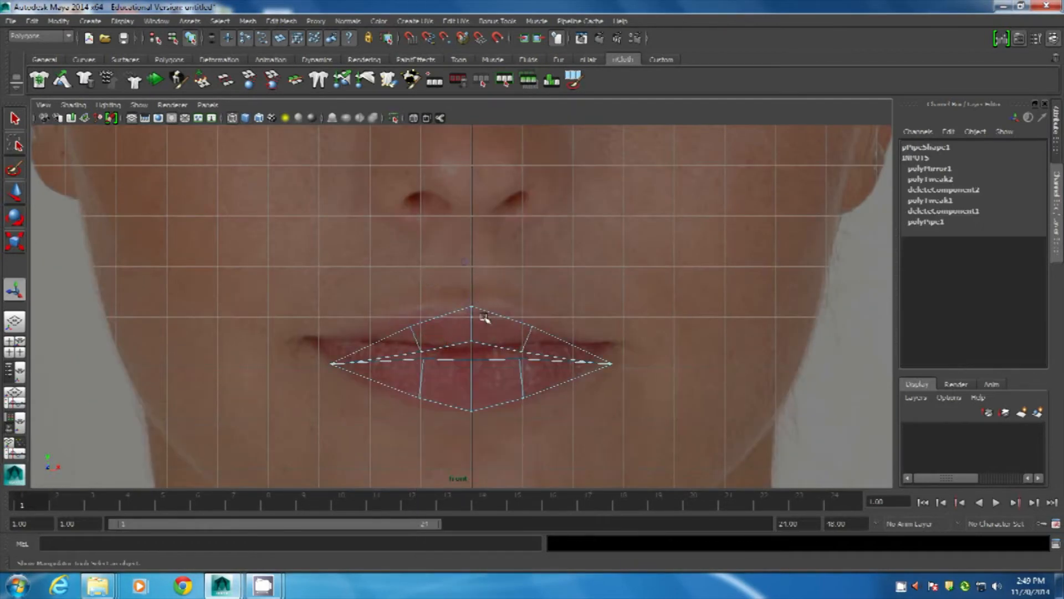
double_click(486, 309)
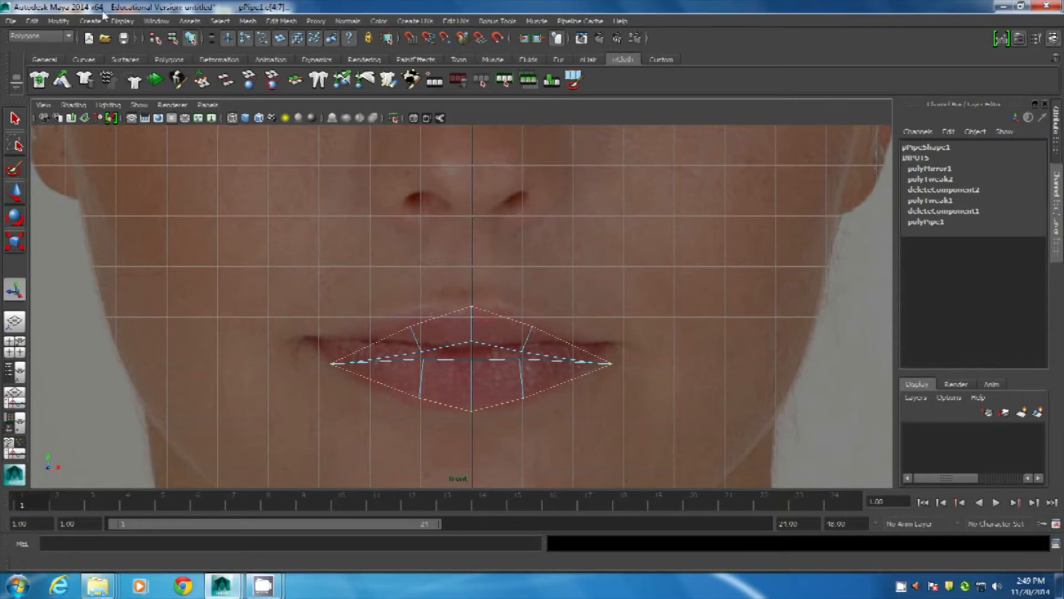
left_click(660, 59)
left_click(39, 80)
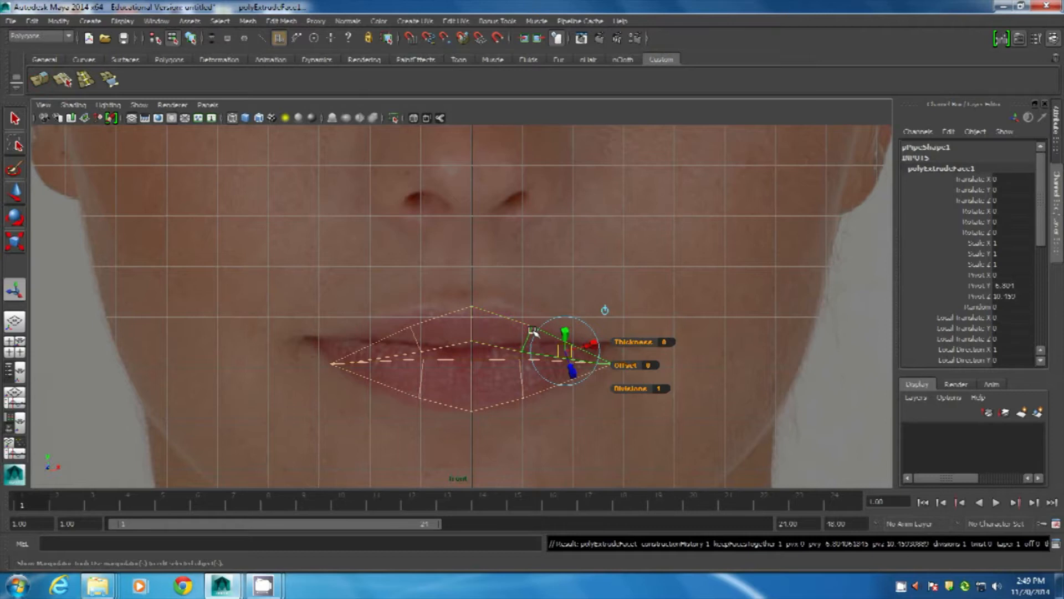
key("ctrl+z")
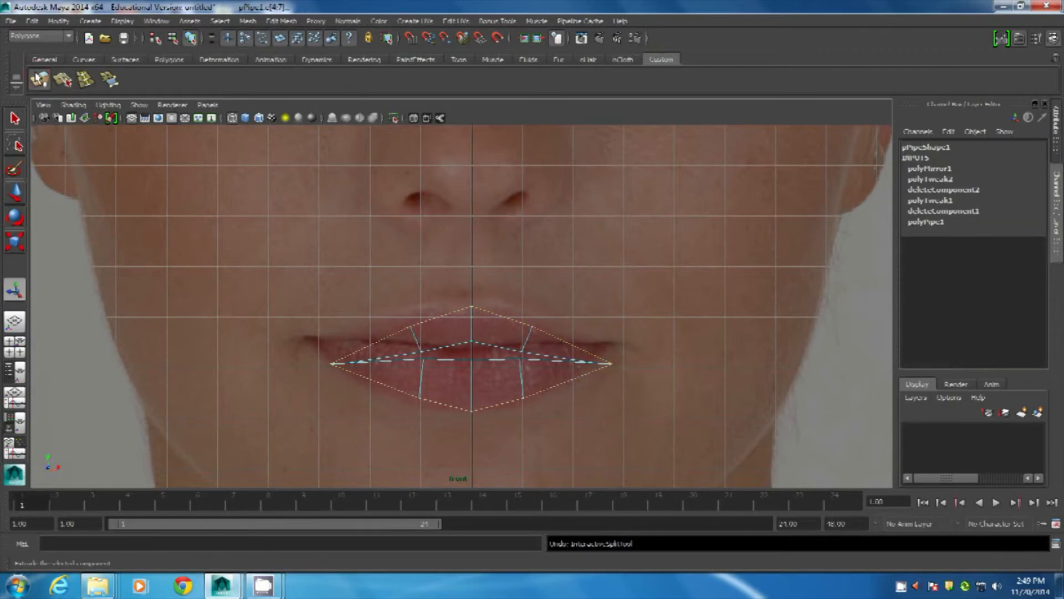
left_click(38, 79)
left_click(571, 366, "alt")
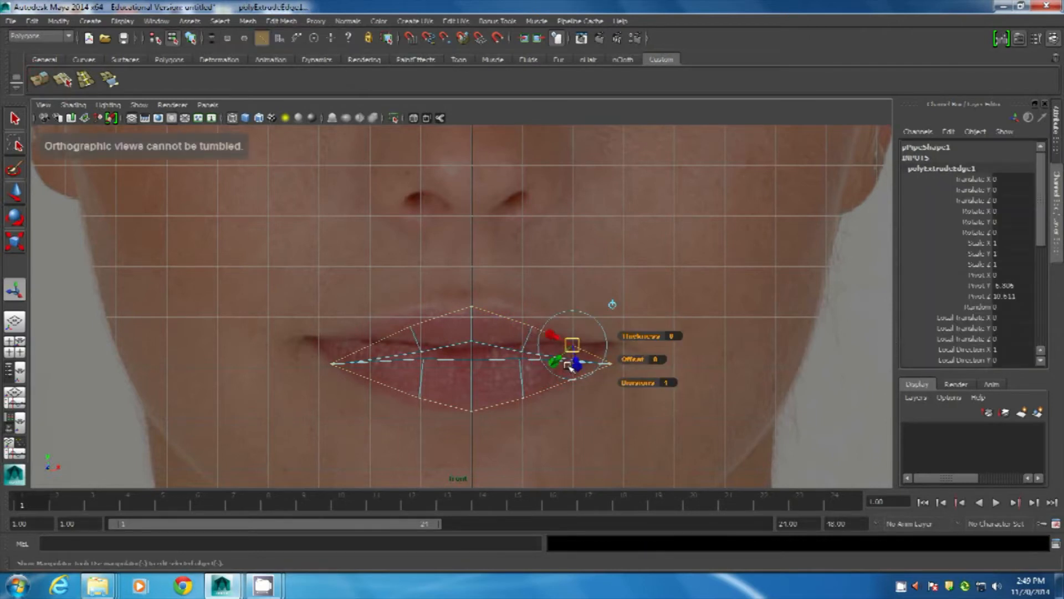
Scale the extruded edge loop outward to form a ring of faces around the mouth in the front view.
key("w")
key("r")
left_click_drag(472, 359, 552, 336)
mouse_move(468, 400)
left_mouse_down()
mouse_move(475, 409)
mouse_move(474, 399)
left_mouse_up()
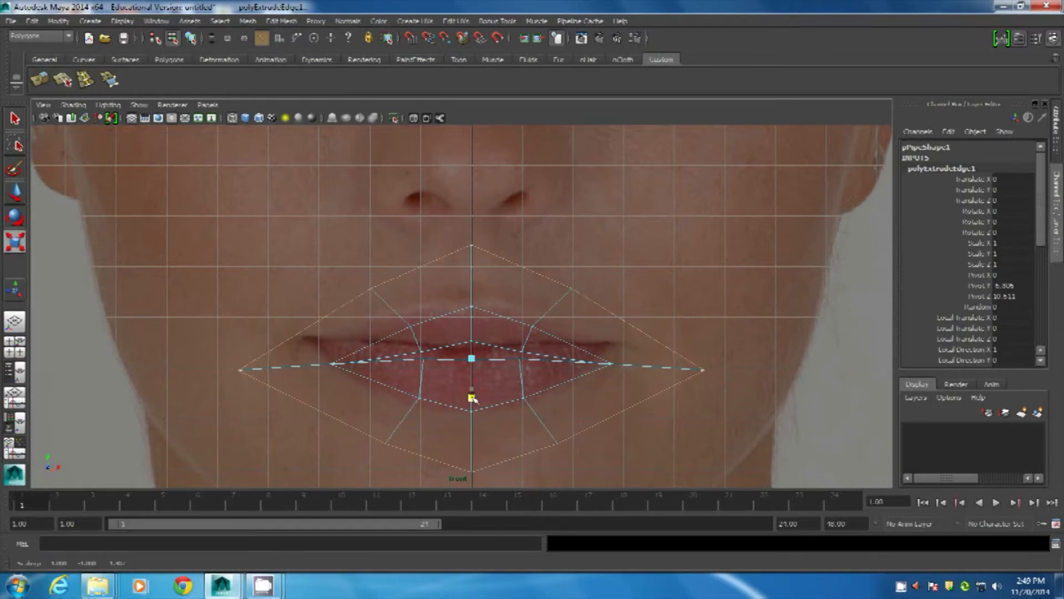
Lower the new ring's top centre vertex slightly toward the upper lip in the front view.
right_click_drag(466, 246, 424, 245)
left_click(471, 245)
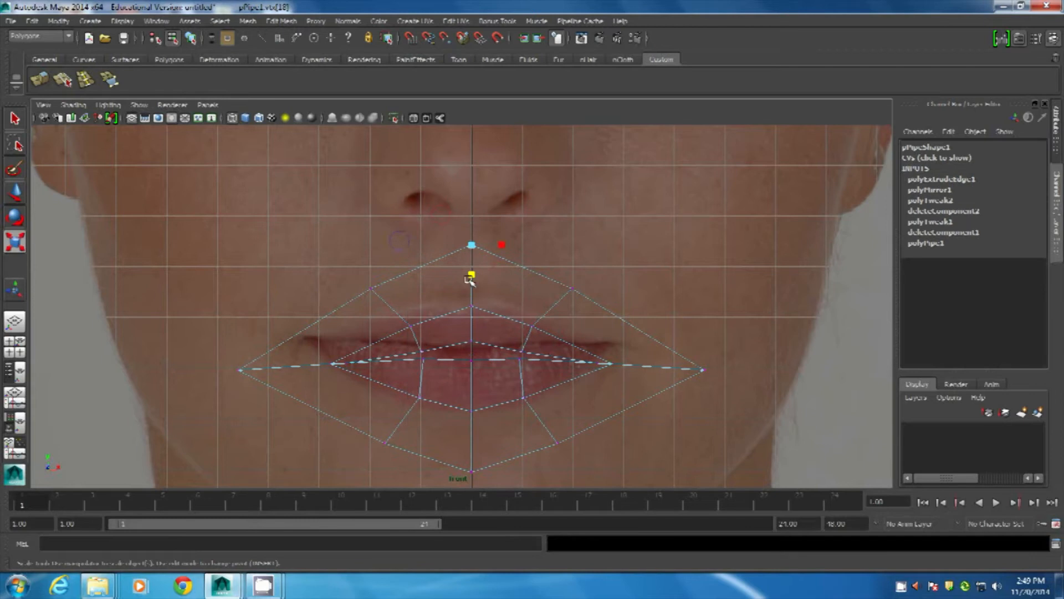
key("w")
left_click_drag(474, 283, 475, 296)
middle_click_drag(539, 275, 465, 264, "alt")
scroll(452, 332, "down", 2)
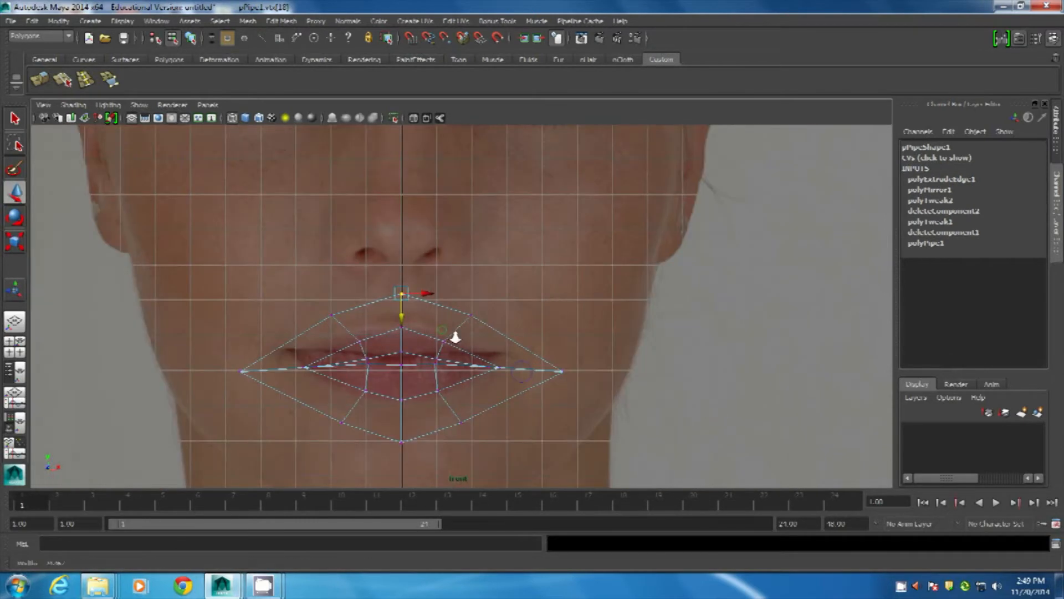
Reshape the ring's positive-X half by moving its upper, mouth-corner and lower outer vertices in the front view.
left_click_drag(419, 315, 470, 303, "alt")
left_click(470, 314)
left_click(562, 370)
left_click_drag(562, 371, 552, 366)
left_click(462, 423)
left_click_drag(462, 424, 477, 447)
Lower the ring's bottom centre vertex along the centre line toward the chin in the front view.
middle_click_drag(475, 444, 486, 365, "alt")
left_click(412, 365)
left_click_drag(413, 395, 412, 413)
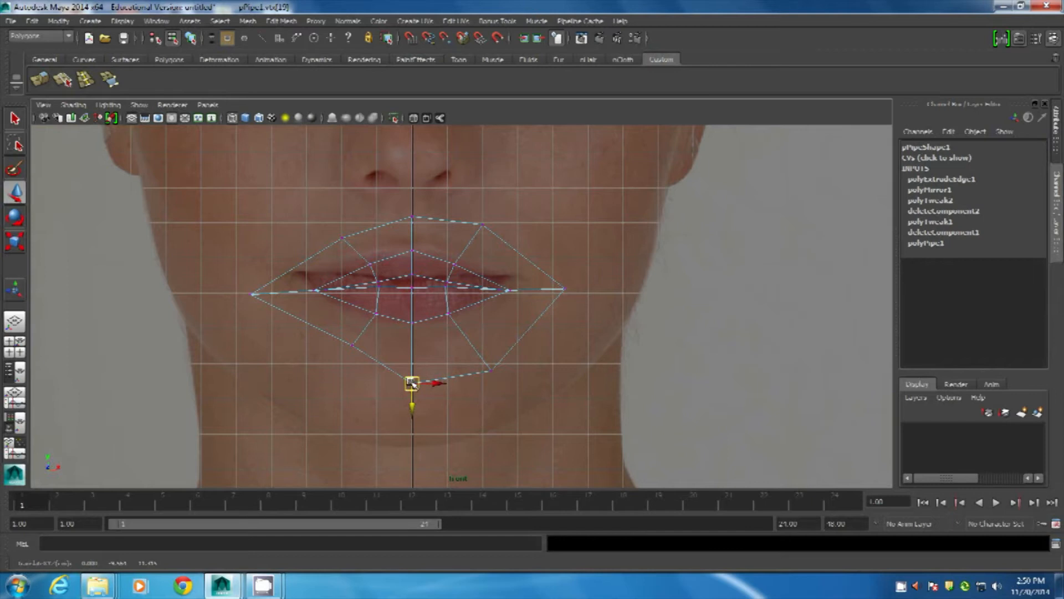
mouse_move(413, 410)
left_mouse_down()
mouse_move(413, 375)
mouse_move(420, 413)
left_mouse_up()
scroll(445, 273, "up", 3)
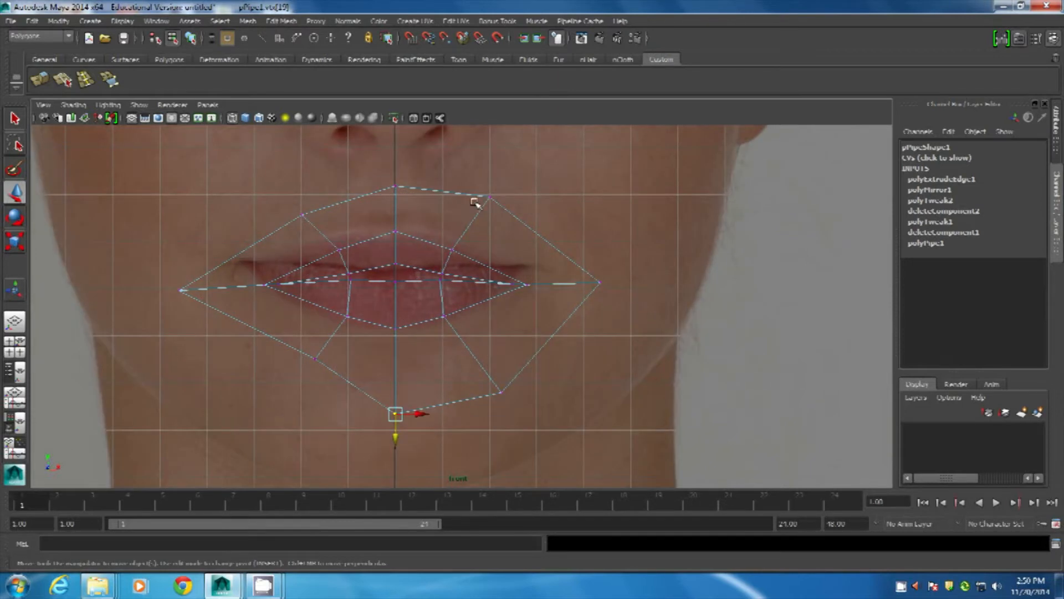
Examine the lip mesh with smooth preview from several angles in the perspective view.
key("space")
left_click_drag(594, 300, 542, 252, "alt")
key("3")
right_click_drag(546, 222, 570, 212)
left_click_drag(707, 228, 549, 320, "alt")
left_click(409, 224)
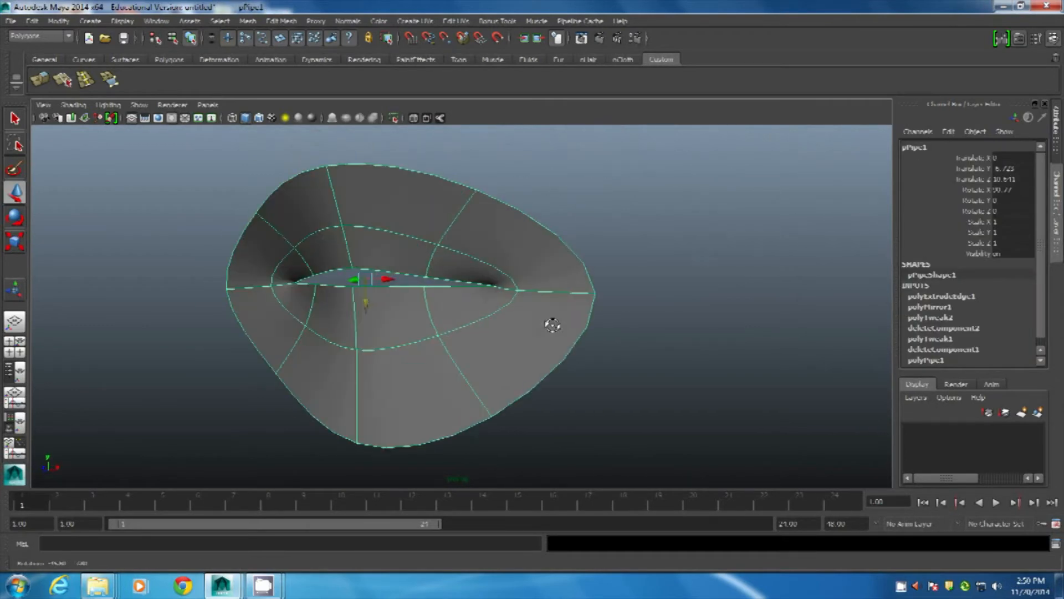
Restore the unsmoothed display and move the ring's top centre vertex and the vertex beside it back to fit the side profile.
left_click_drag(432, 238, 340, 197, "alt")
right_click_drag(339, 197, 299, 192)
left_click_drag(302, 148, 371, 188)
key("1")
left_click_drag(451, 268, 412, 282, "alt")
key("space")
key("space")
left_click_drag(349, 247, 481, 269)
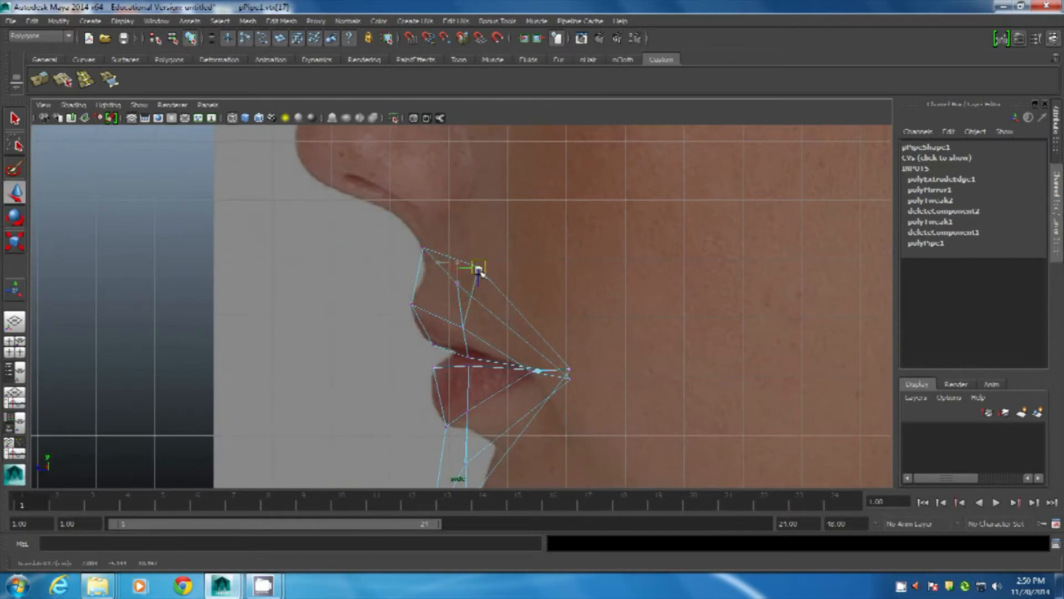
Move the ring's corner, lower outer and bottom centre vertices back to fit the mouth and chin in the side view.
middle_click_drag(547, 344, 499, 276, "alt")
left_click(568, 369)
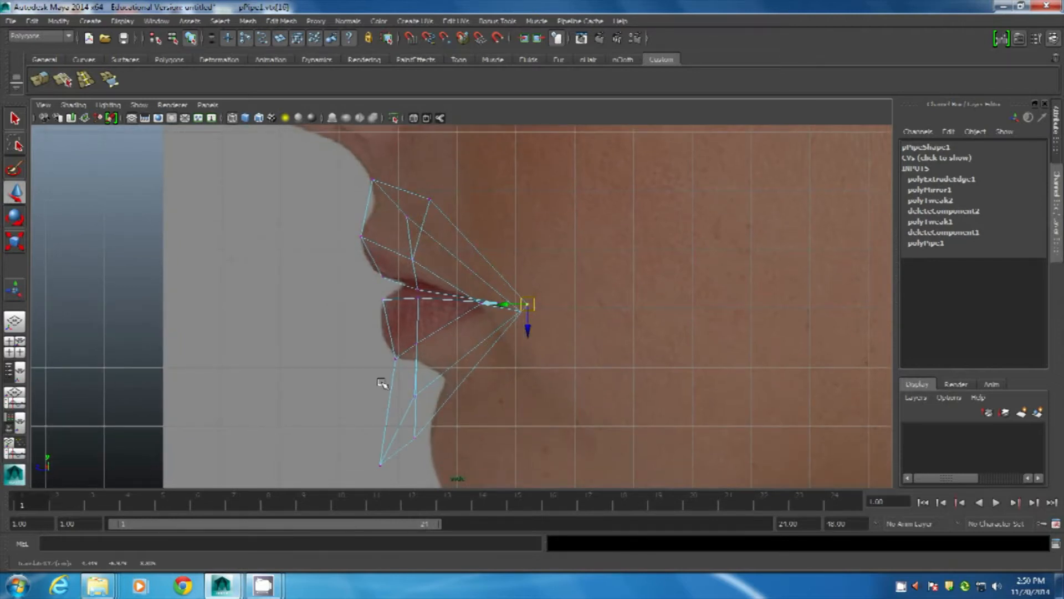
left_click_drag(395, 417, 482, 440)
left_click_drag(344, 449, 410, 465)
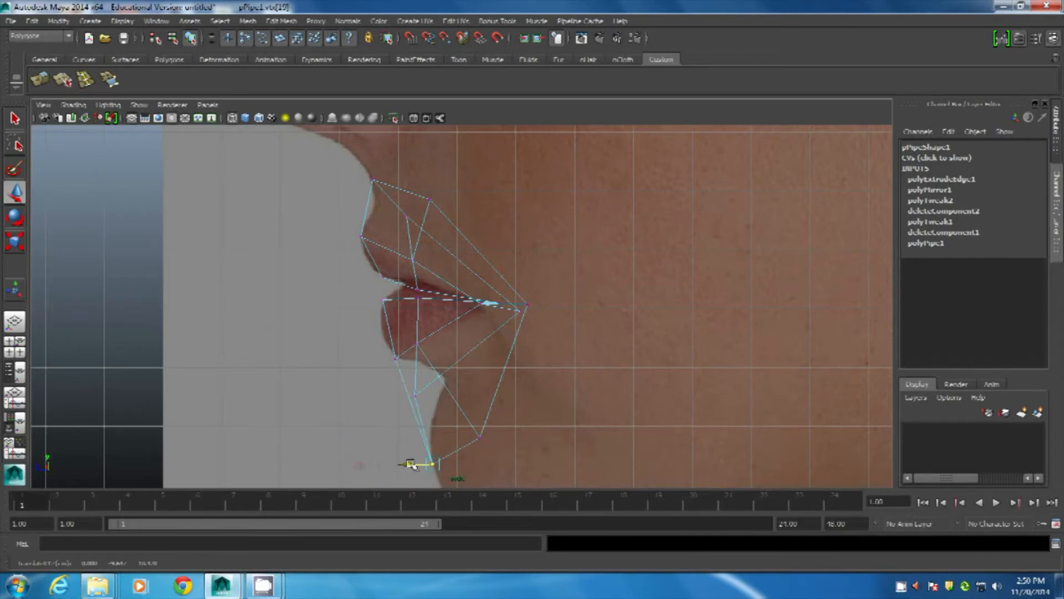
left_click(620, 253)
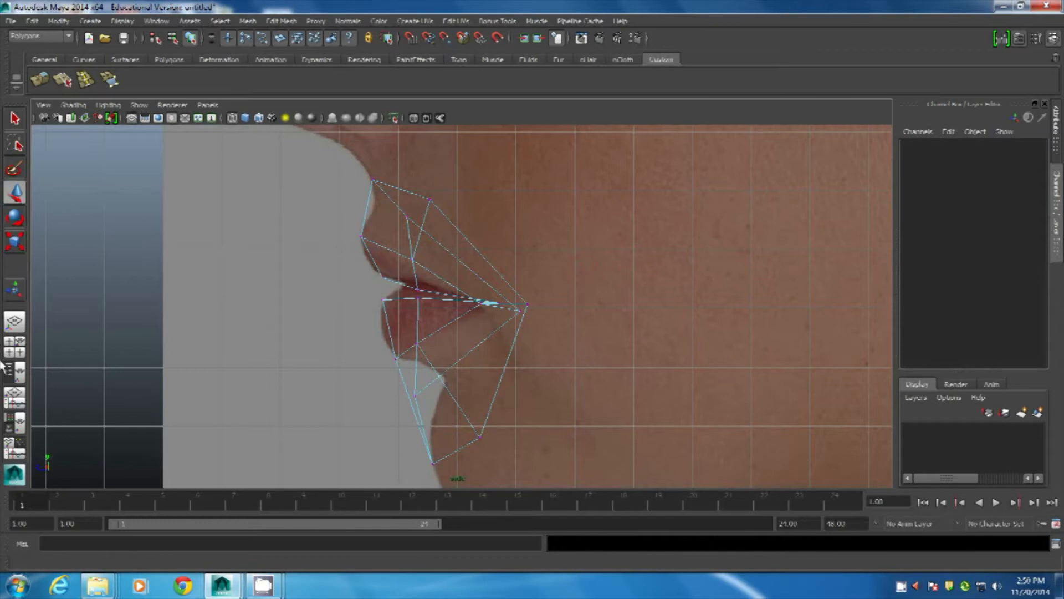
Examine the lip mesh in the perspective view, comparing its reshaped half with the unedited half.
key("space")
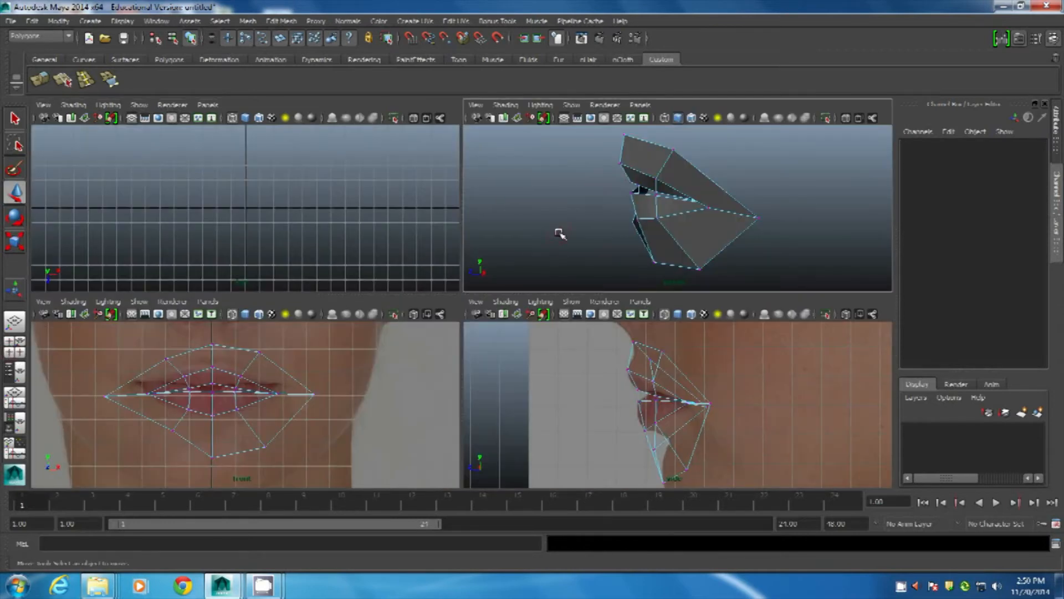
left_click_drag(561, 231, 571, 187, "alt")
right_click_drag(633, 164, 759, 167)
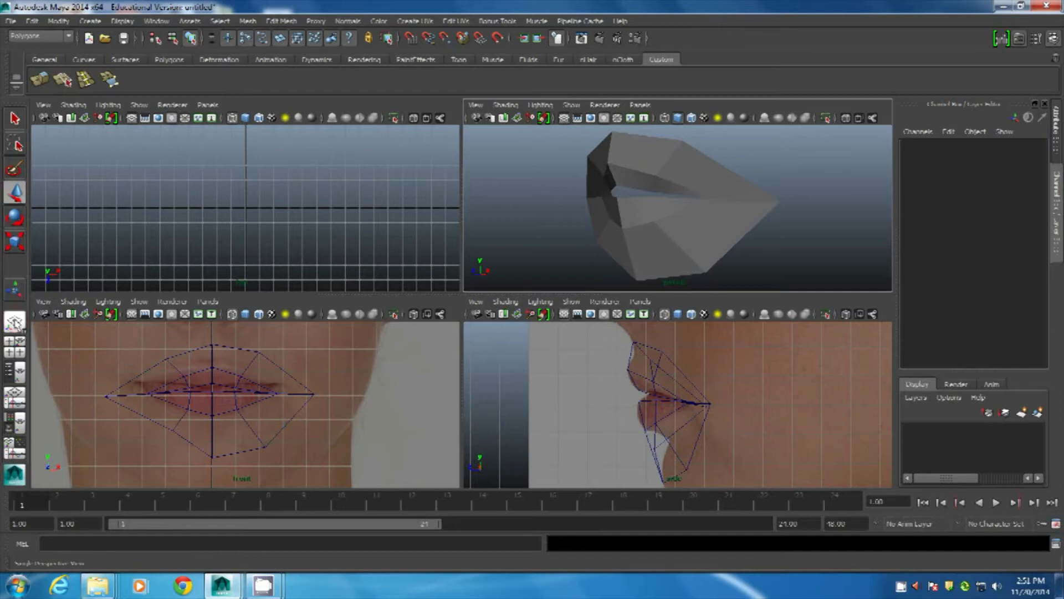
key("space")
left_click_drag(560, 282, 504, 287, "alt")
key("space")
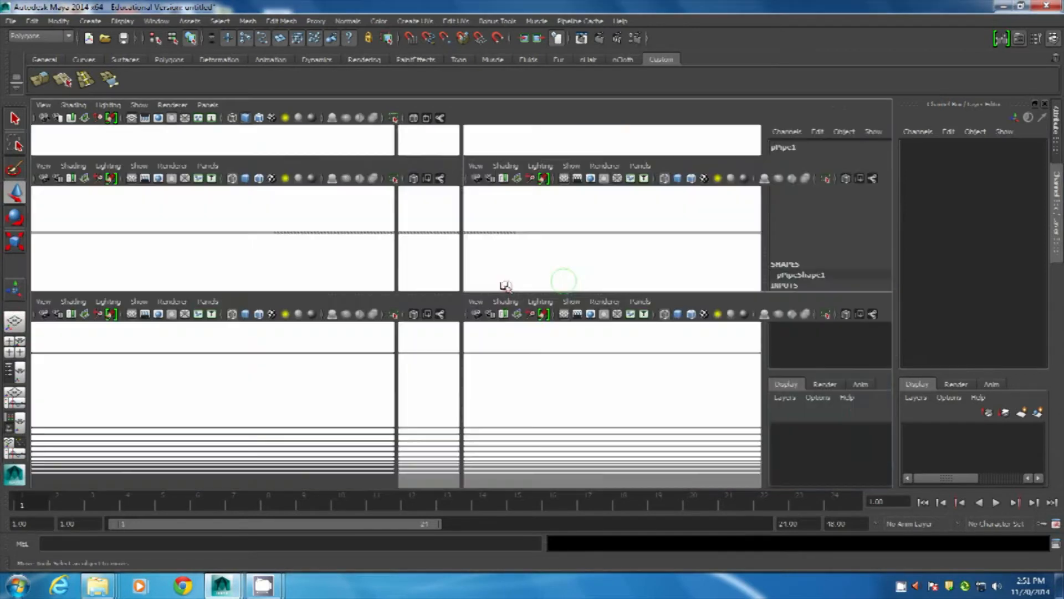
key("space")
left_click_drag(356, 304, 477, 360, "alt")
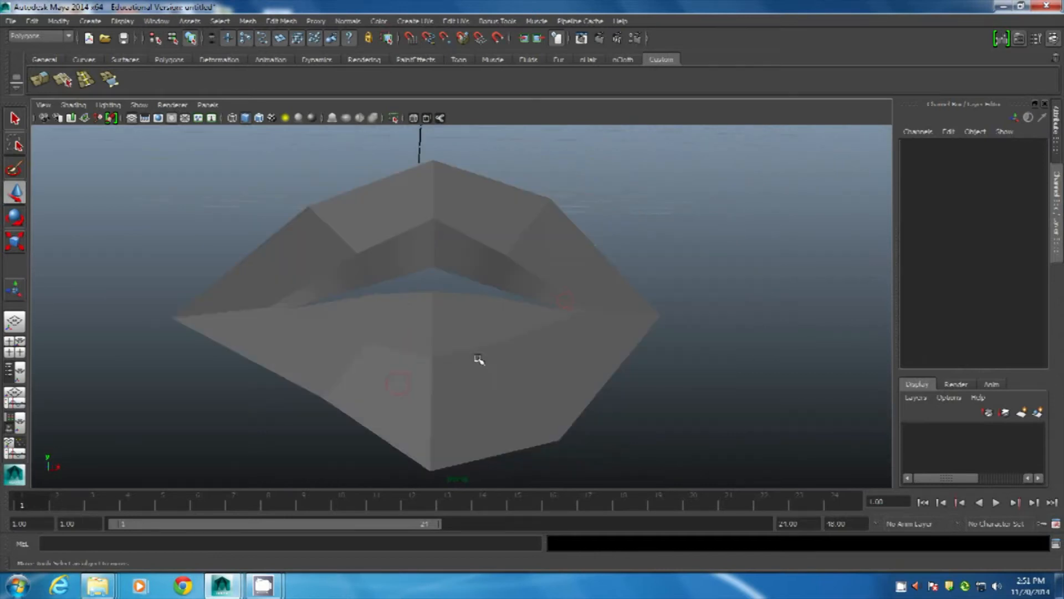
Delete the faces of the unedited negative-X half of the mesh and return to object mode.
left_click(425, 321)
right_click(423, 324)
left_click(153, 207)
left_click_drag(403, 478, 399, 484)
key("Delete")
left_click_drag(520, 428, 587, 242, "alt")
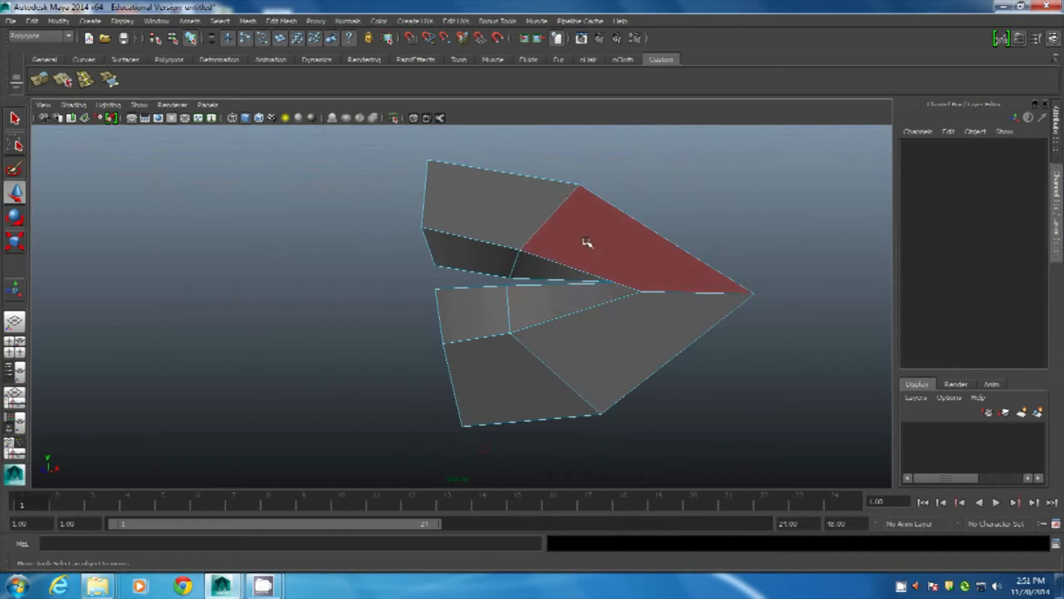
key("F8")
left_click_drag(655, 304, 575, 308, "alt")
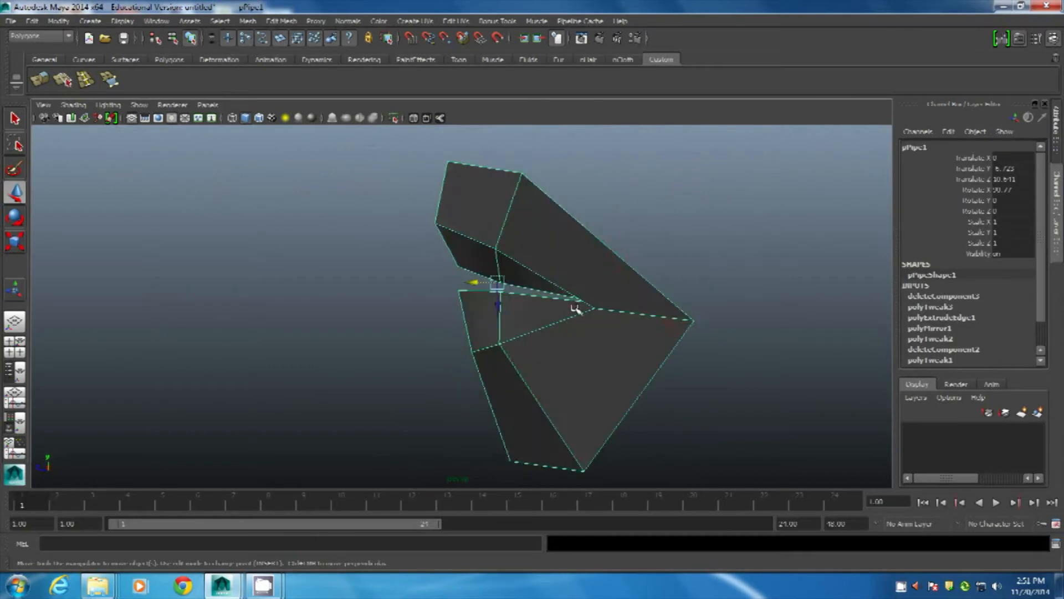
Move the outer ring's mouth-corner vertex back and slightly down in the side view.
key("space")
key("space")
middle_click_drag(541, 296, 571, 284, "alt")
right_click_drag(572, 264, 579, 227)
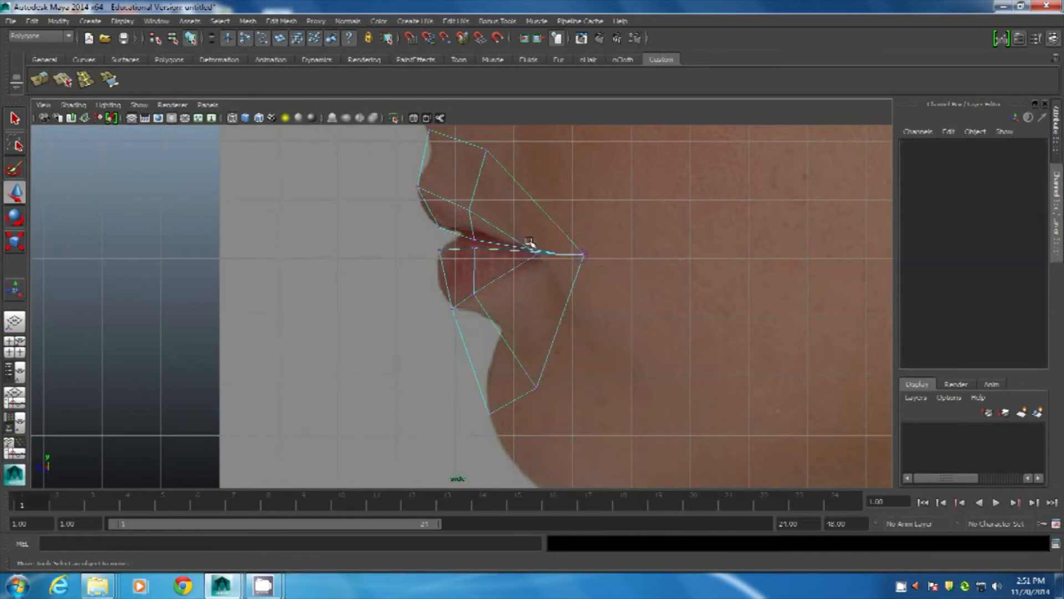
left_click(584, 255)
left_click(586, 256)
left_click_drag(587, 256, 614, 271)
Rearrange the four-view layout so the large right-hand pane shows the side view and the small one above it shows perspective.
key("space")
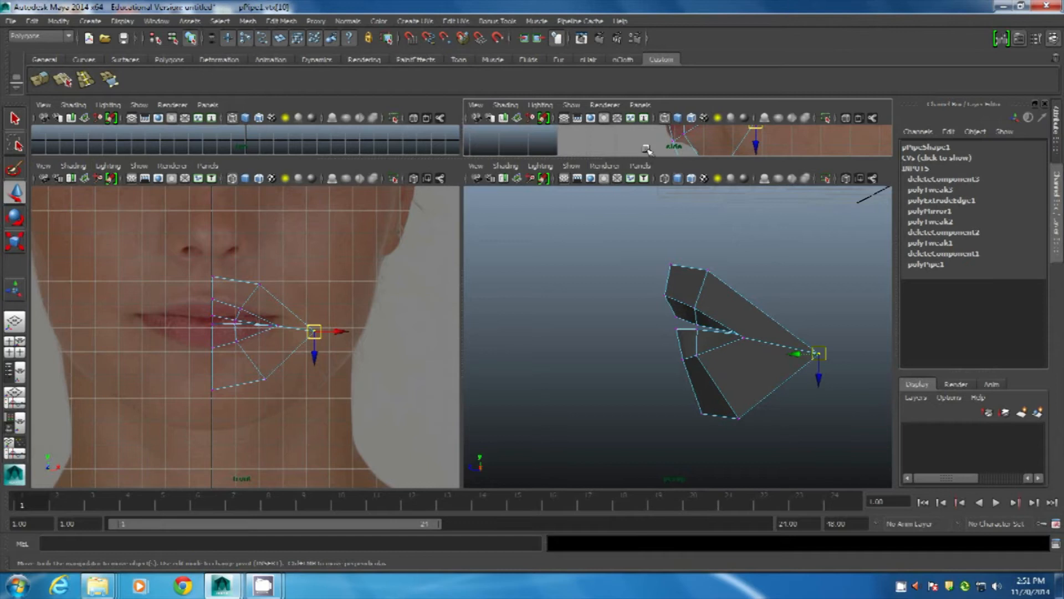
left_click(640, 166)
mouse_move(675, 185)
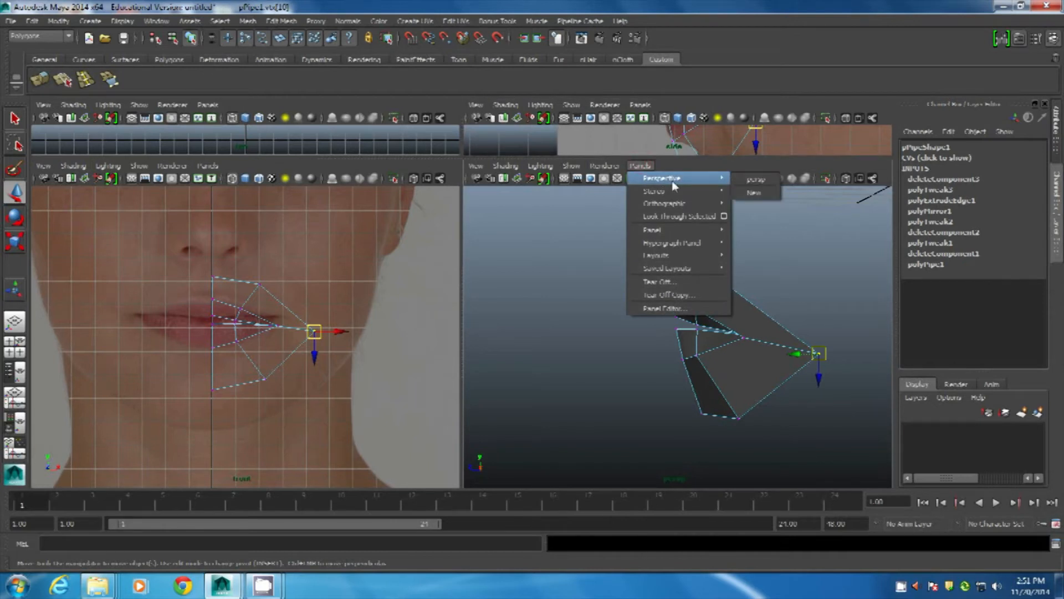
mouse_move(701, 204)
left_click(756, 216)
left_click(638, 105)
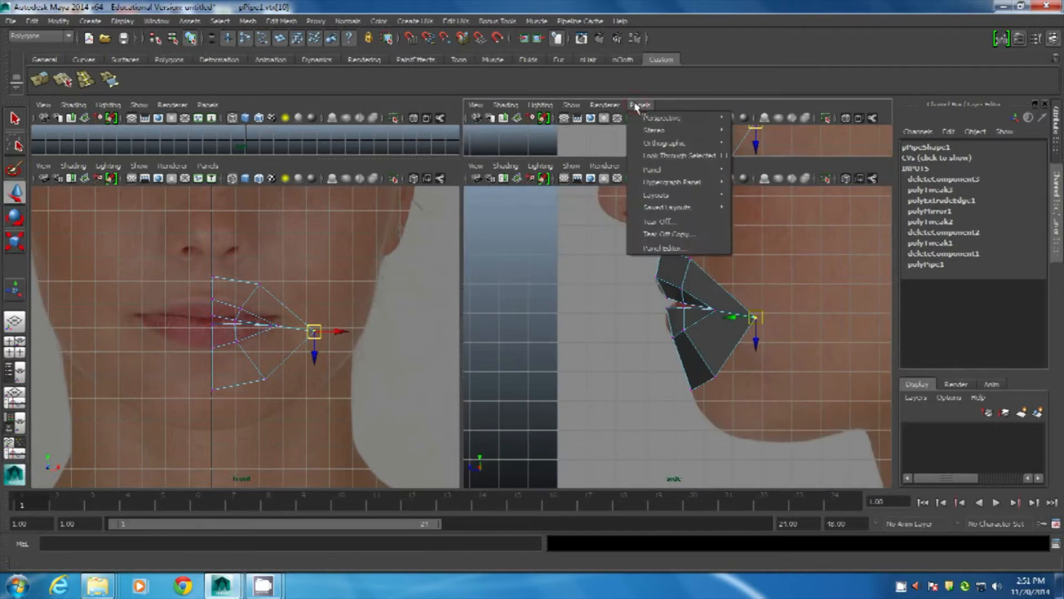
mouse_move(682, 121)
left_click(755, 119)
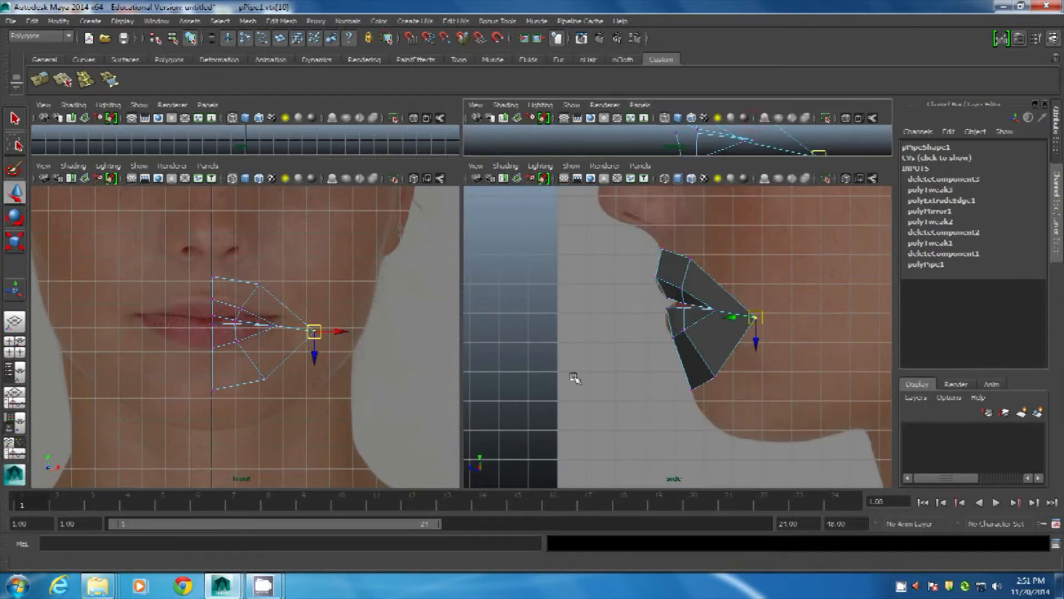
Frame the mouth in wireframe in the side view and raise the ring's outer corner vertex level with the mouth corner.
middle_click_drag(619, 364, 555, 398, "alt")
key("5")
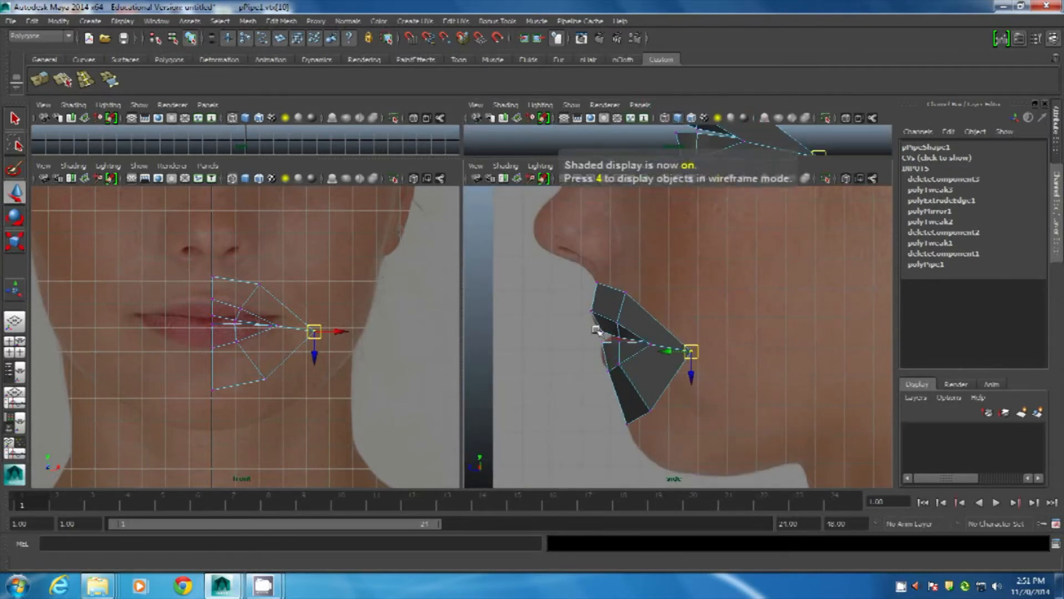
left_click_drag(598, 331, 607, 328, "alt")
middle_click_drag(616, 351, 658, 312, "alt")
key("4")
right_click_drag(648, 384, 694, 391, "alt")
middle_click_drag(629, 316, 642, 379, "alt")
left_click_drag(741, 377, 739, 368)
left_click_drag(320, 326, 316, 324)
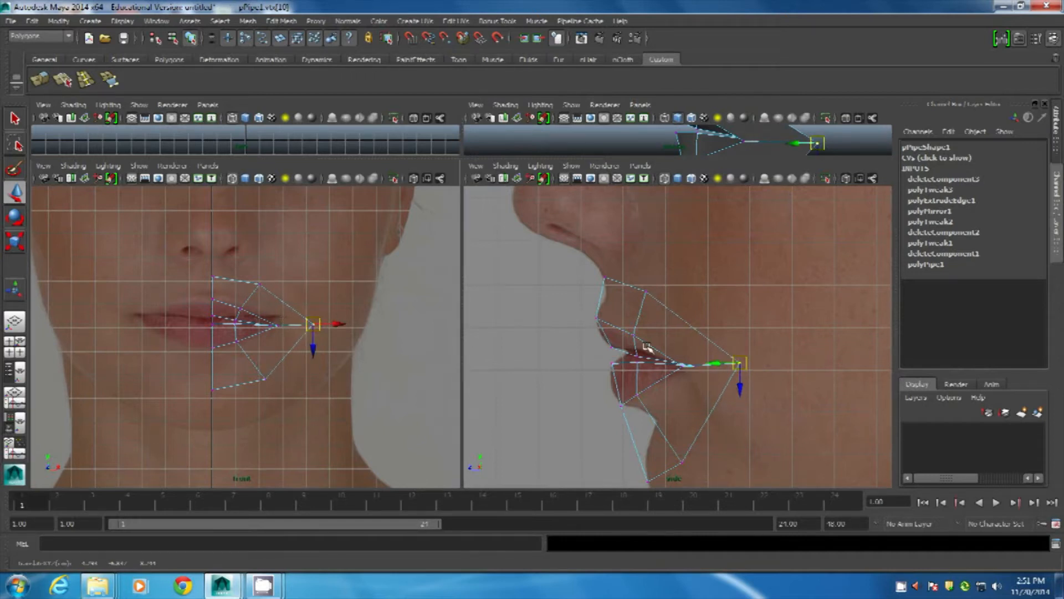
Raise the ring's top centre vertex and the vertex beside it toward the base of the nose.
left_click(604, 273)
left_click(637, 298)
left_click_drag(645, 293, 654, 280)
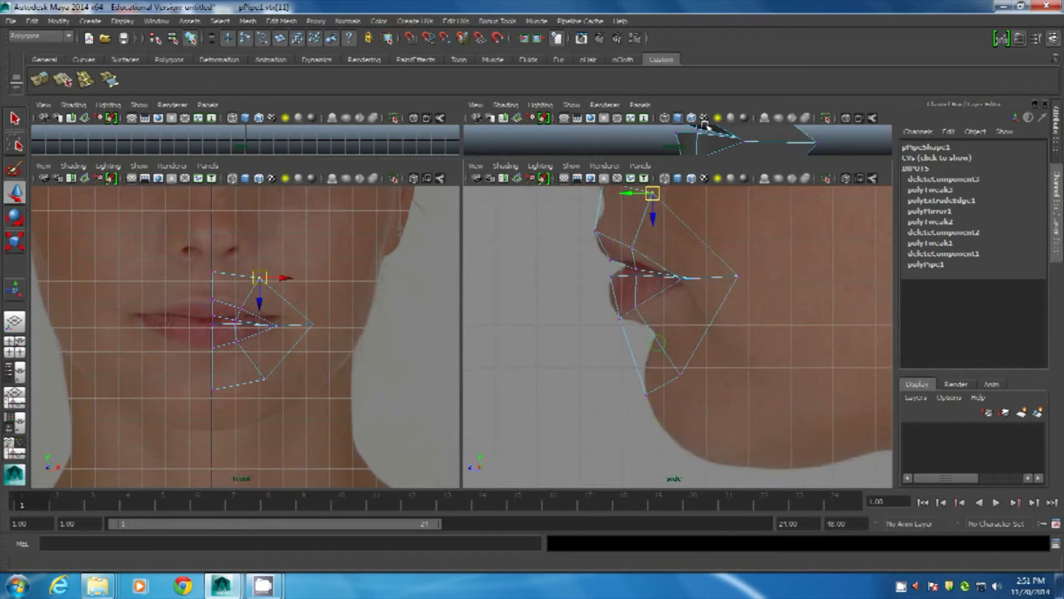
Show the mesh in the perspective view and select the edge crossing the outer ring above the upper lip.
key("space")
mouse_move(552, 264)
left_mouse_down("alt")
mouse_move(522, 297)
mouse_move(548, 260)
left_mouse_up("alt")
right_click_drag(549, 259, 569, 233)
left_click(523, 253)
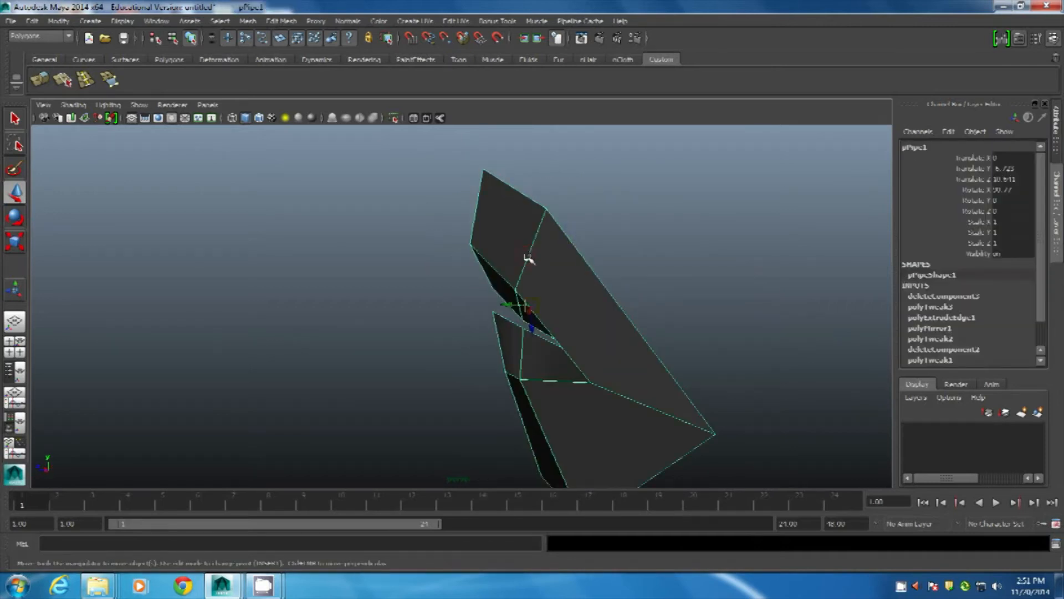
left_click_drag(538, 308, 587, 280, "alt")
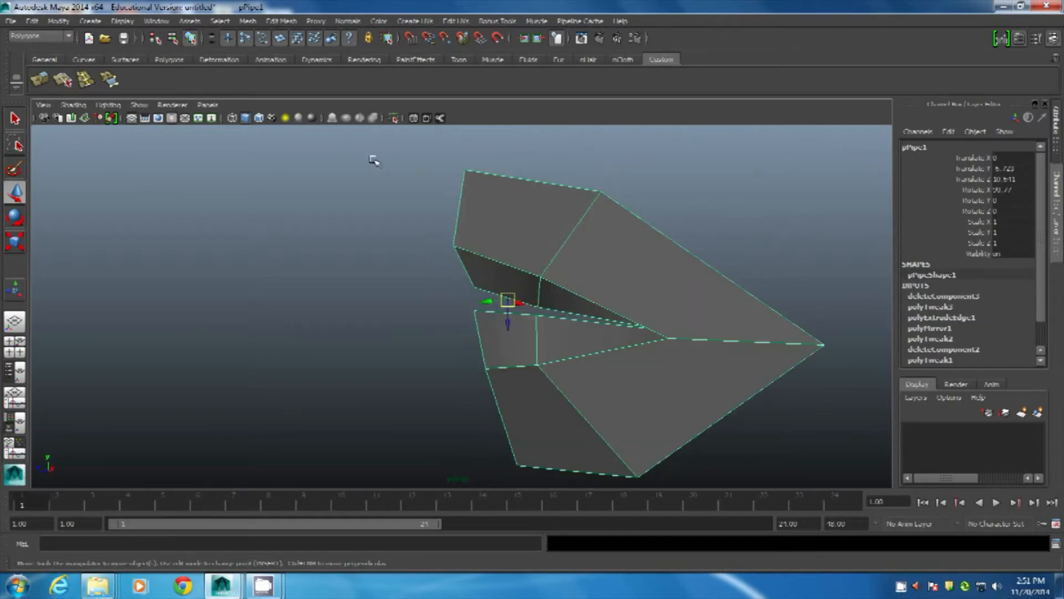
key("F10")
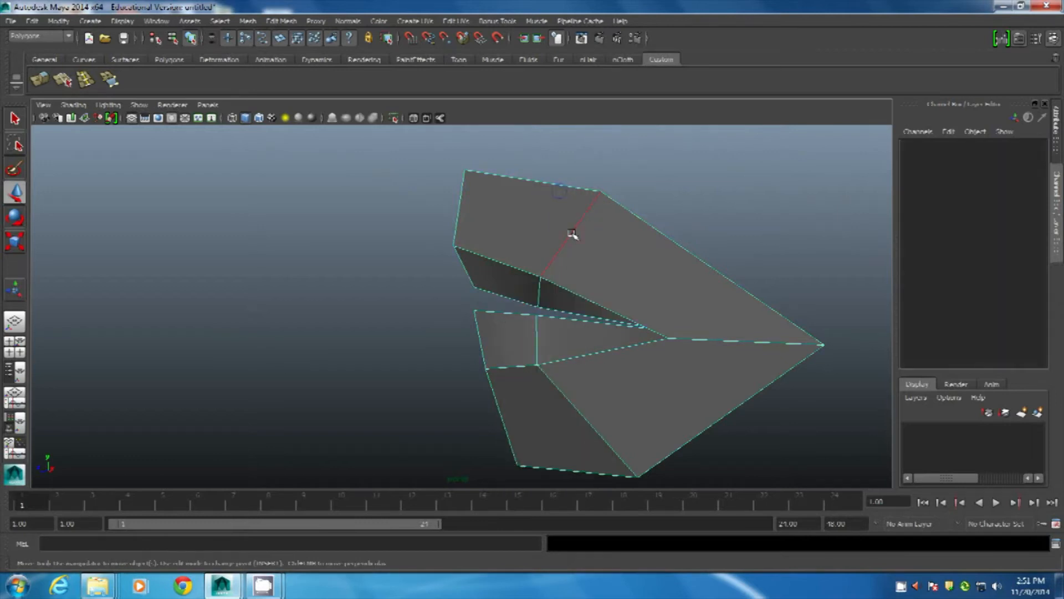
left_click(571, 233)
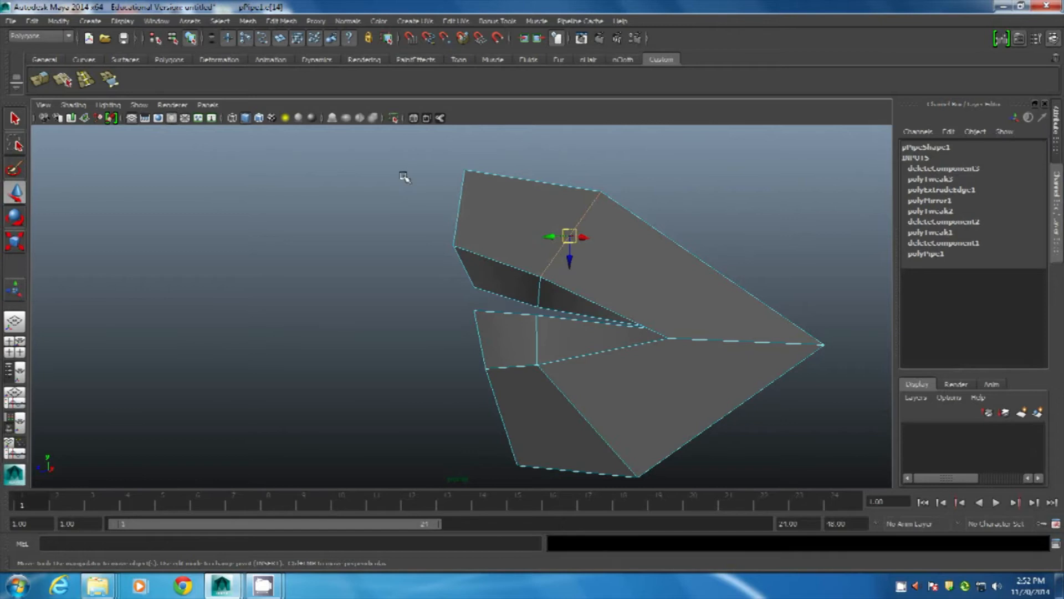
Try to insert an edge loop around the outer ring with the Insert Edge Loop tool.
left_click(85, 80)
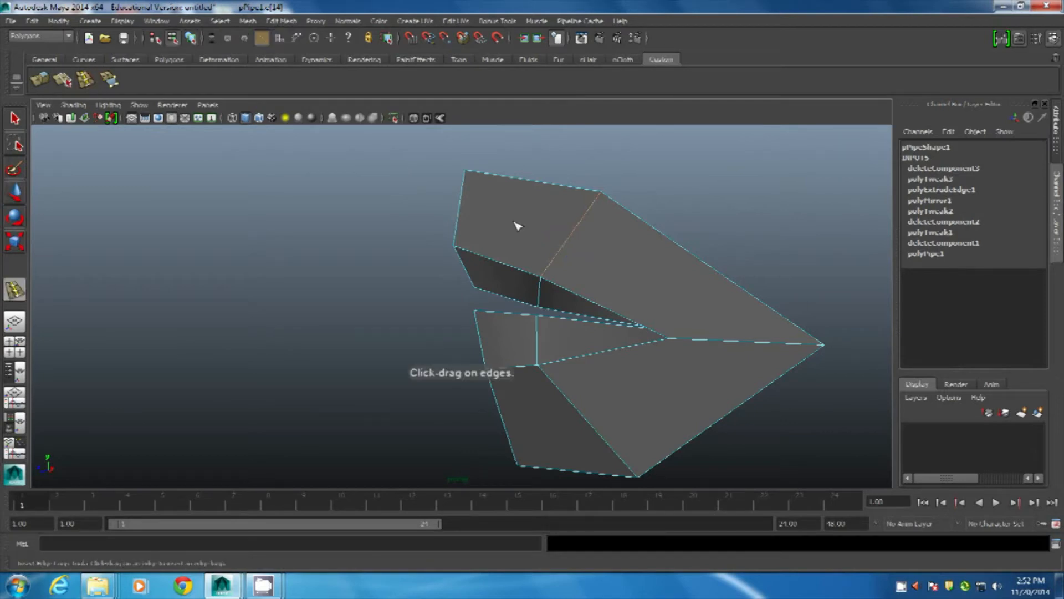
left_click(574, 240)
key("ctrl+z")
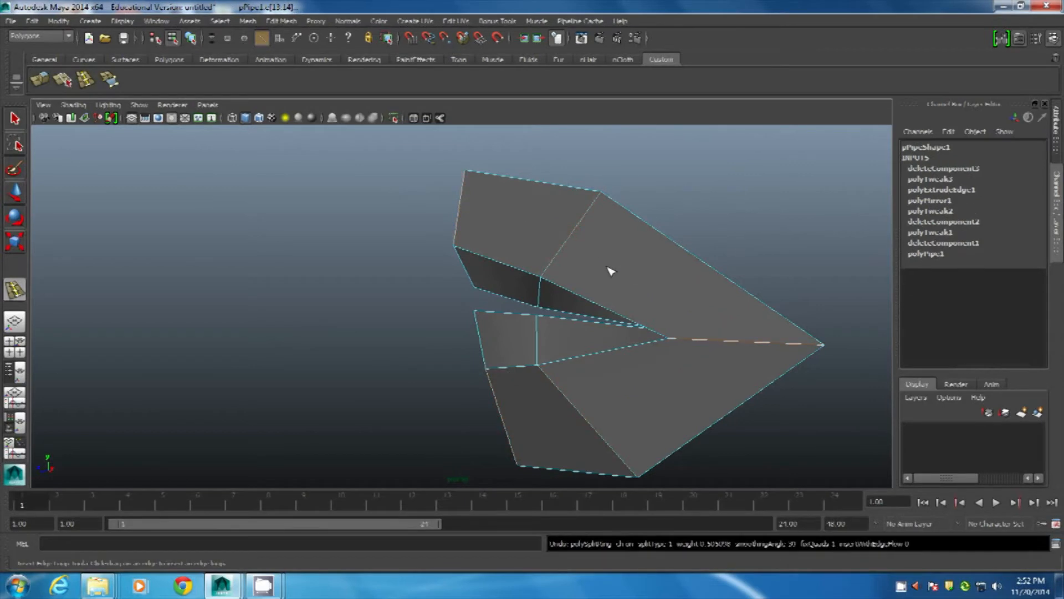
Add one edge loop midway around the outer ring using To Edge Ring and Split on its upper cross edge.
key("w")
left_click(573, 233)
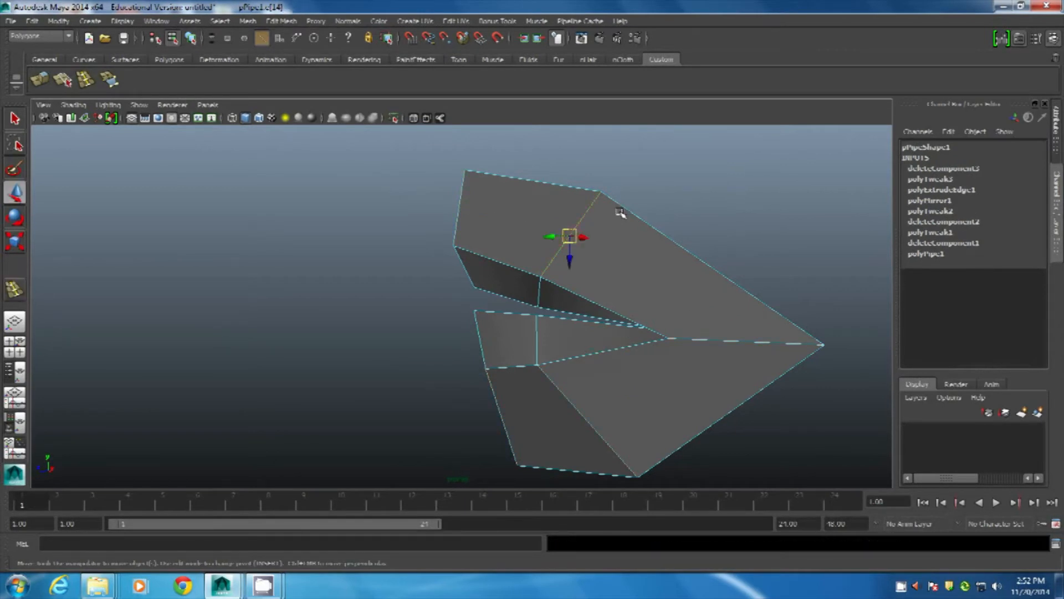
right_click_drag(622, 208, 612, 230, "shift")
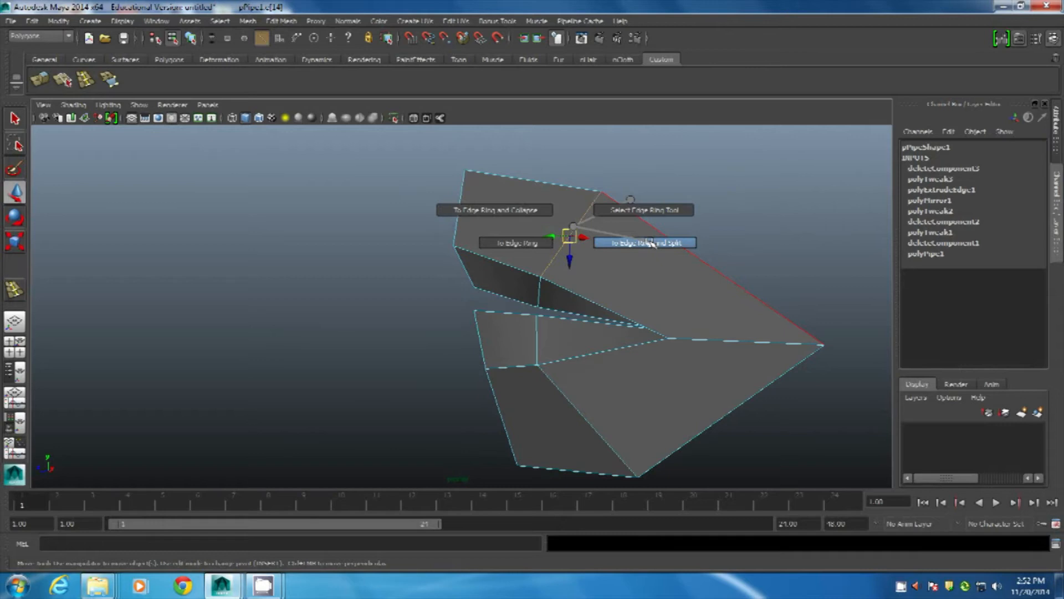
right_click_drag(649, 242, 649, 242, "shift")
left_click(704, 182)
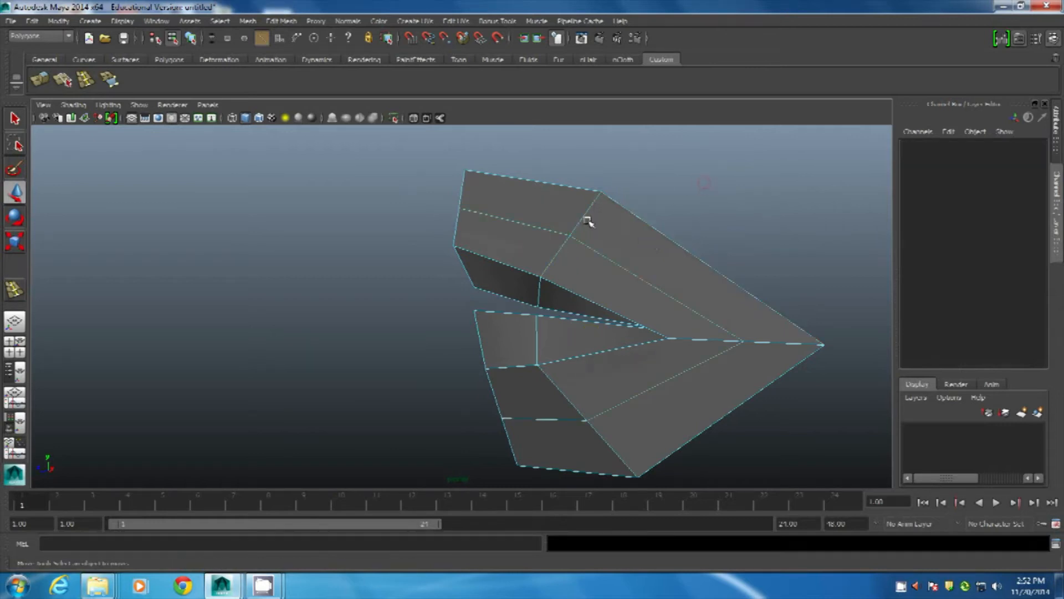
right_click_drag(586, 213, 674, 181, "shift")
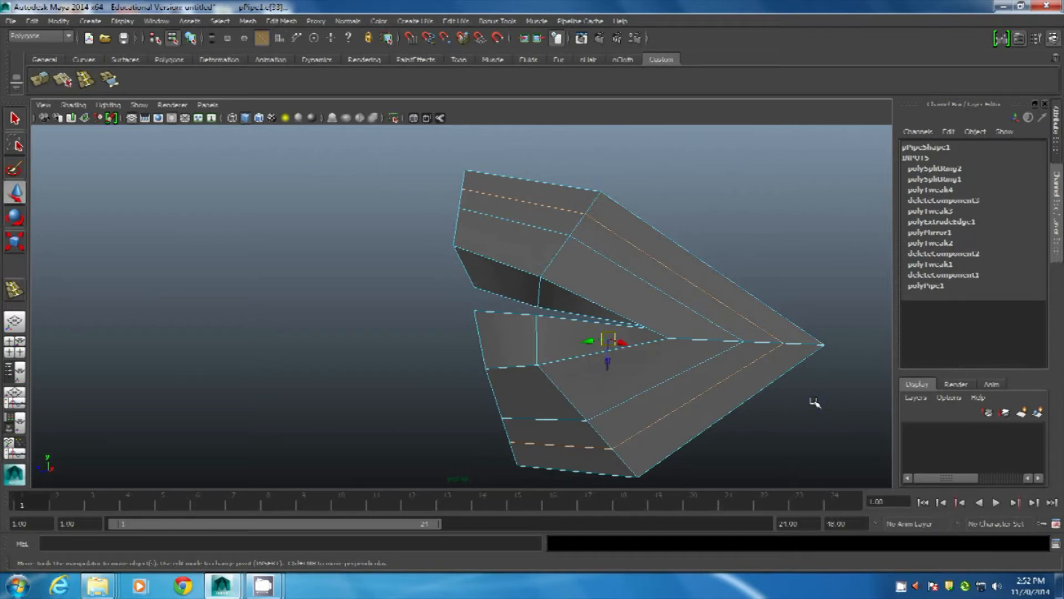
key("ctrl+z")
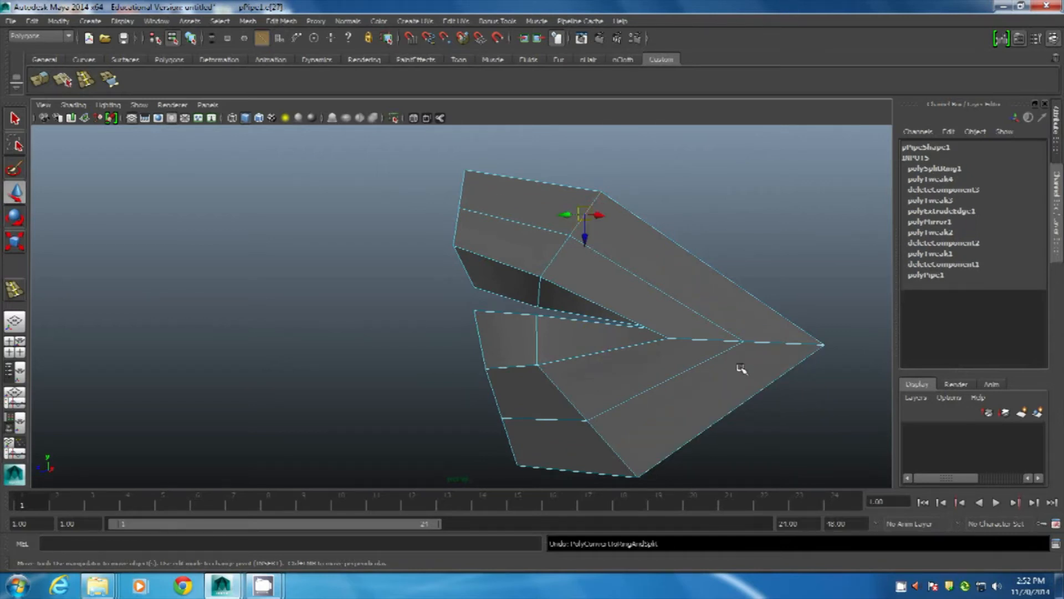
Fit the new loop's top centre vertex to the upper-lip profile and move the vertex beside it back in the side view.
left_click_drag(643, 248, 638, 355, "alt")
right_click_drag(429, 173, 368, 171)
left_click(423, 137)
key("space")
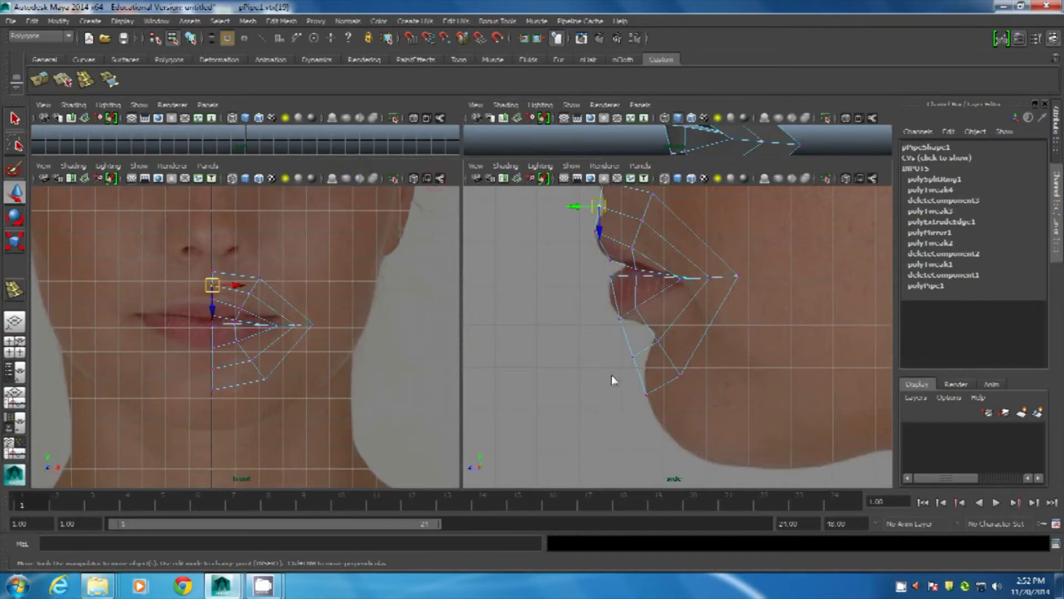
key("space")
scroll(471, 314, "up", 5)
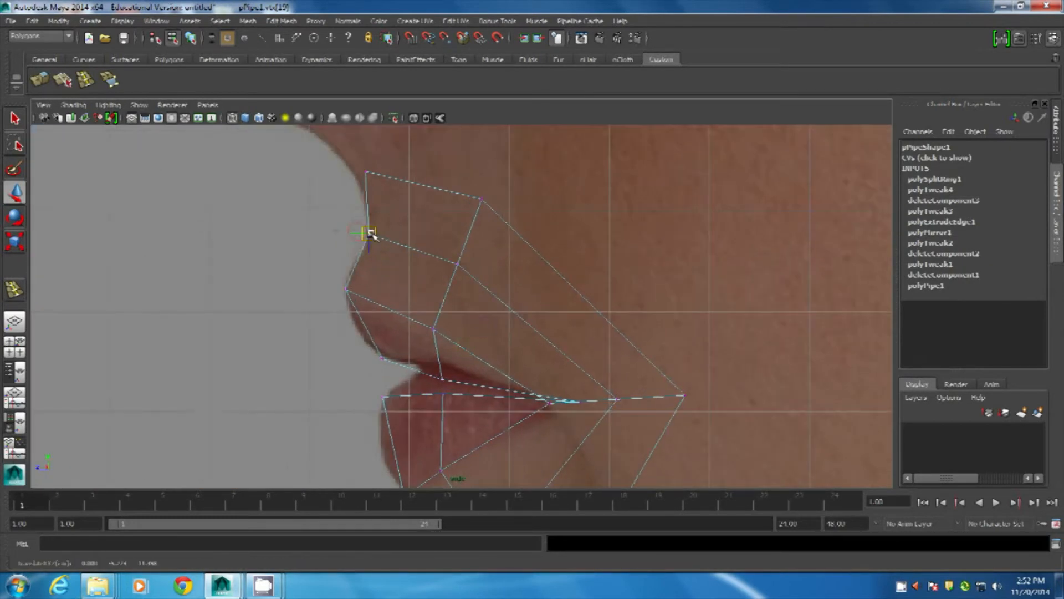
left_click(456, 264)
left_click_drag(468, 278, 487, 287)
Move the new loop's lower vertices to the crease below the lip and the ring's lower outer vertex back in the side view.
middle_click_drag(595, 380, 541, 278, "alt")
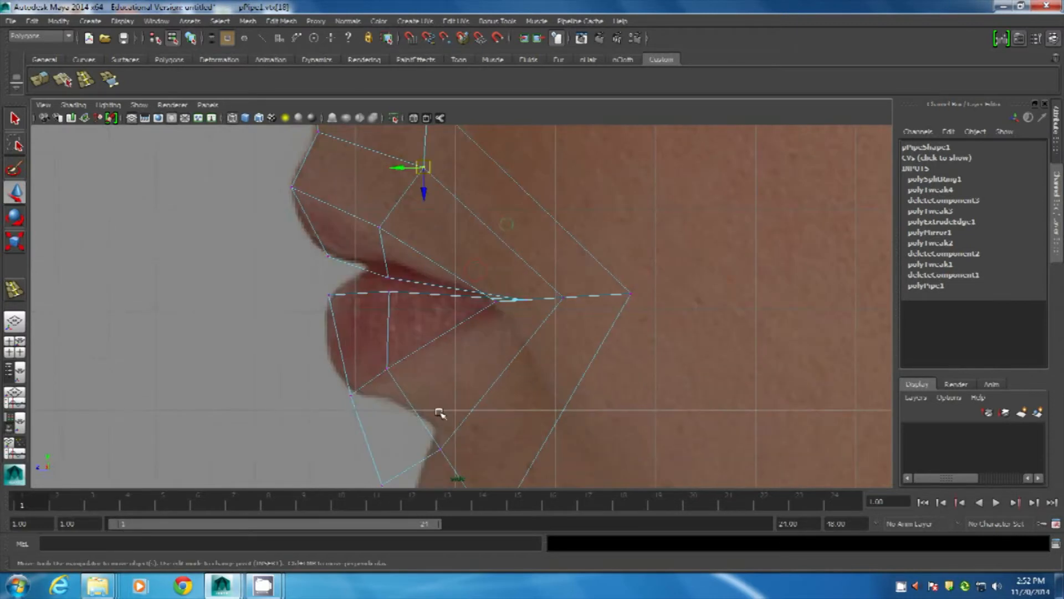
middle_click_drag(440, 413, 447, 268, "alt")
left_click_drag(468, 348, 469, 348)
left_click_drag(419, 323, 494, 269)
left_click(502, 253)
left_click(503, 384)
left_click_drag(504, 386, 541, 373)
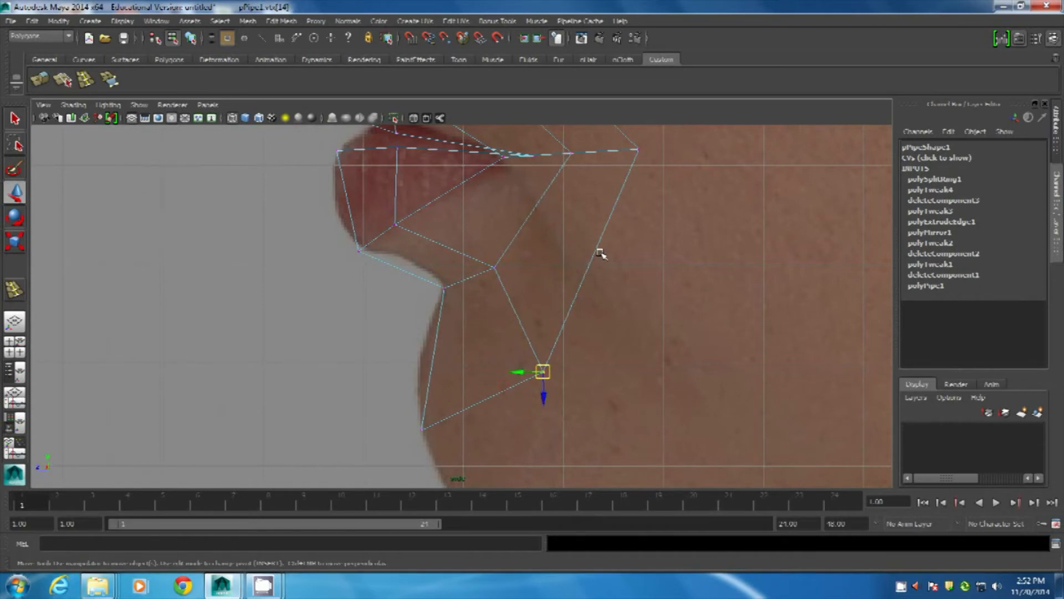
Examine the half-mouth mesh with smooth preview in the perspective view and restore the unsmoothed display.
key("space")
key("space")
left_click_drag(600, 313, 582, 297, "alt")
key("3")
right_click_drag(551, 245, 589, 237)
left_click_drag(587, 340, 634, 311, "alt")
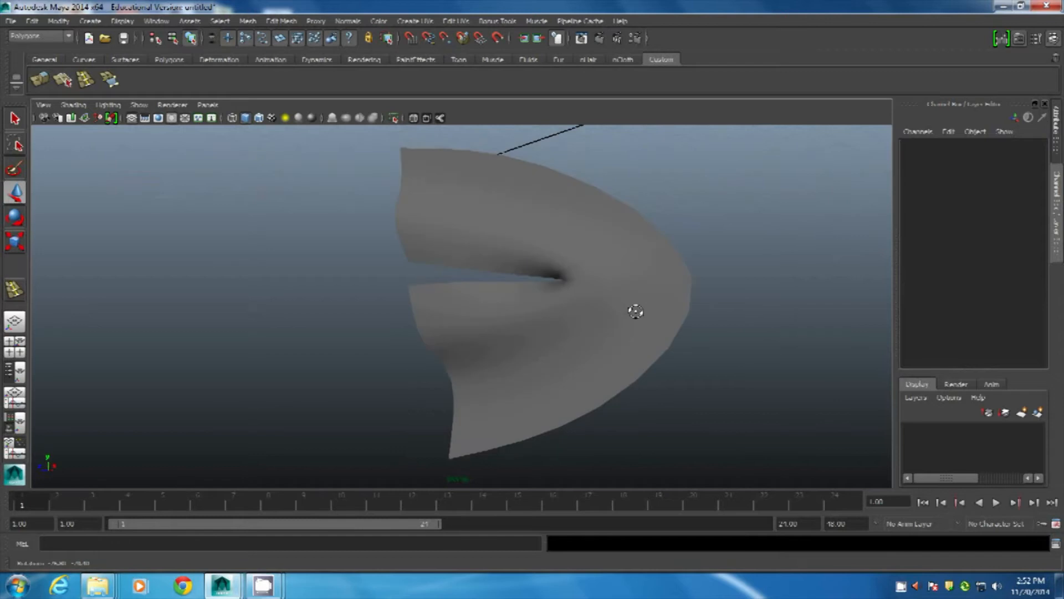
left_click(565, 237)
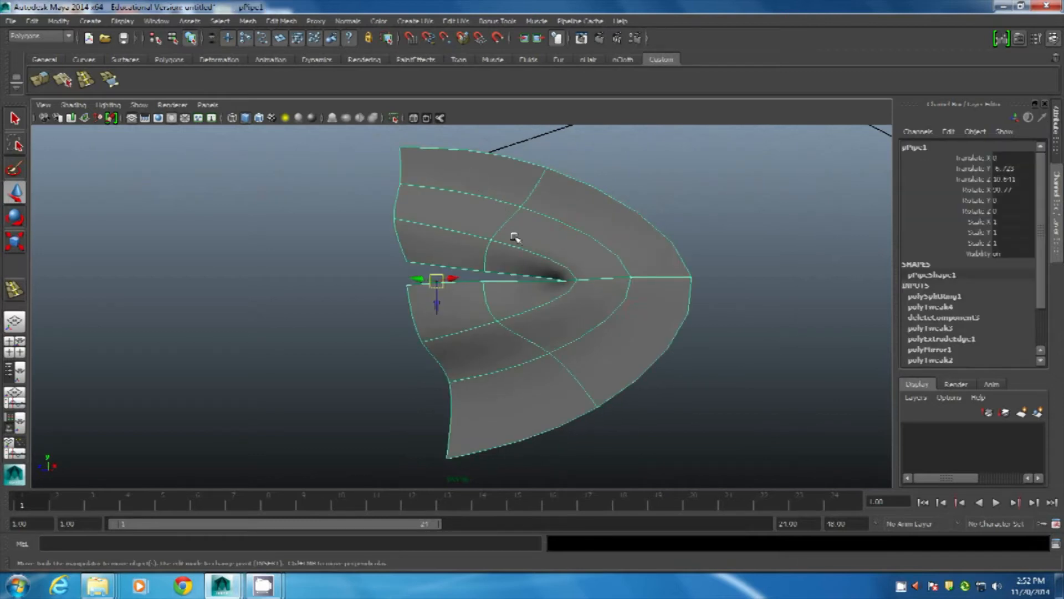
key("1")
left_click_drag(574, 281, 548, 315, "alt")
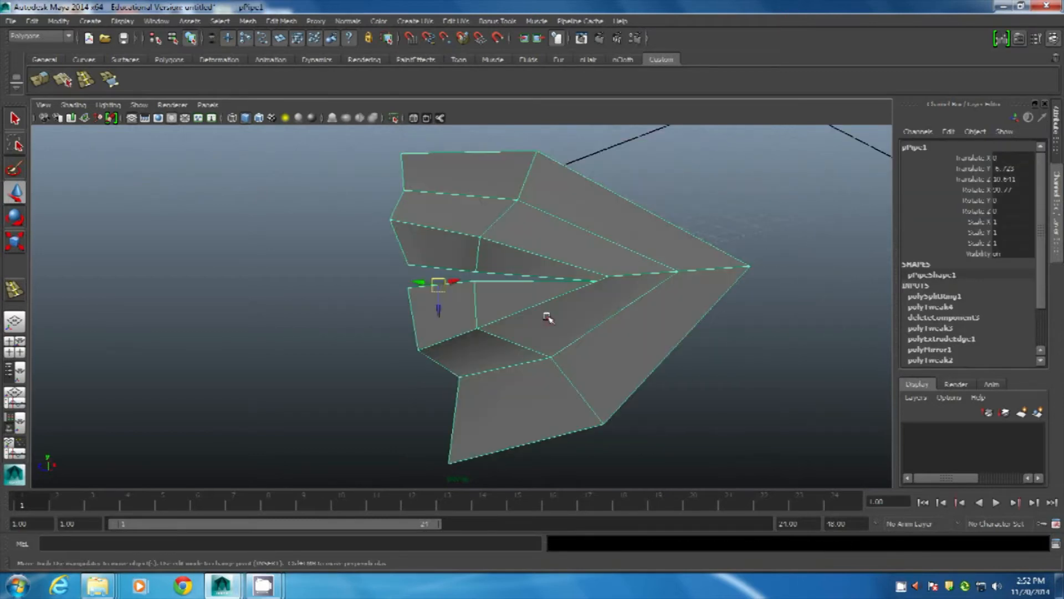
Move the outer ring's top centre vertex forward onto the profile below the nose in the side view.
key("space")
key("space")
middle_click_drag(627, 290, 661, 526, "alt")
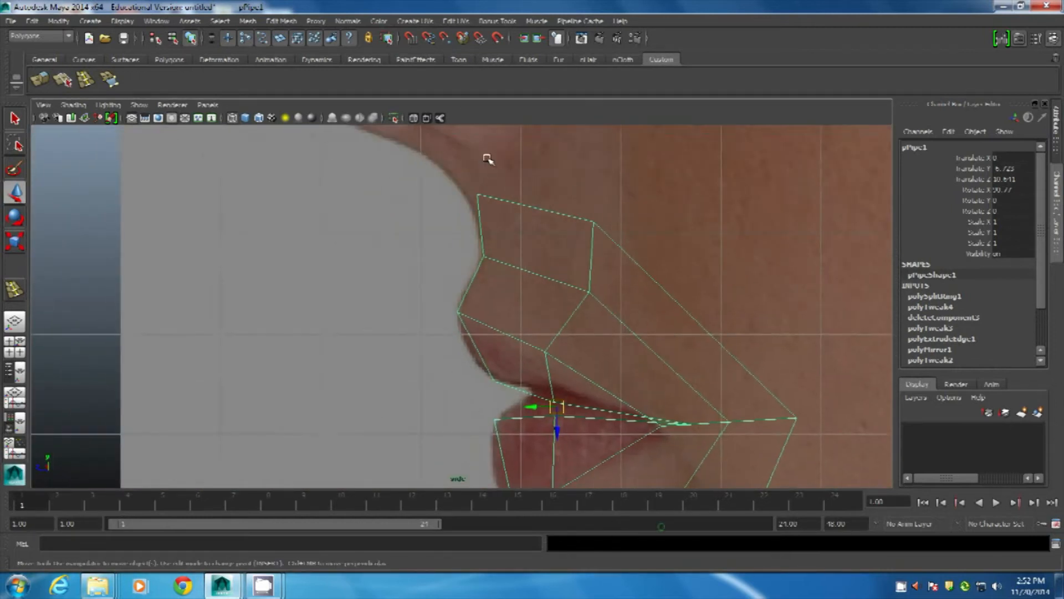
right_click_drag(490, 203, 452, 188)
left_click(478, 196)
left_click_drag(479, 196, 465, 194)
Reposition the vertices beside the centre line on the outer ring and middle loop above the upper lip.
scroll(670, 239, "down", 3)
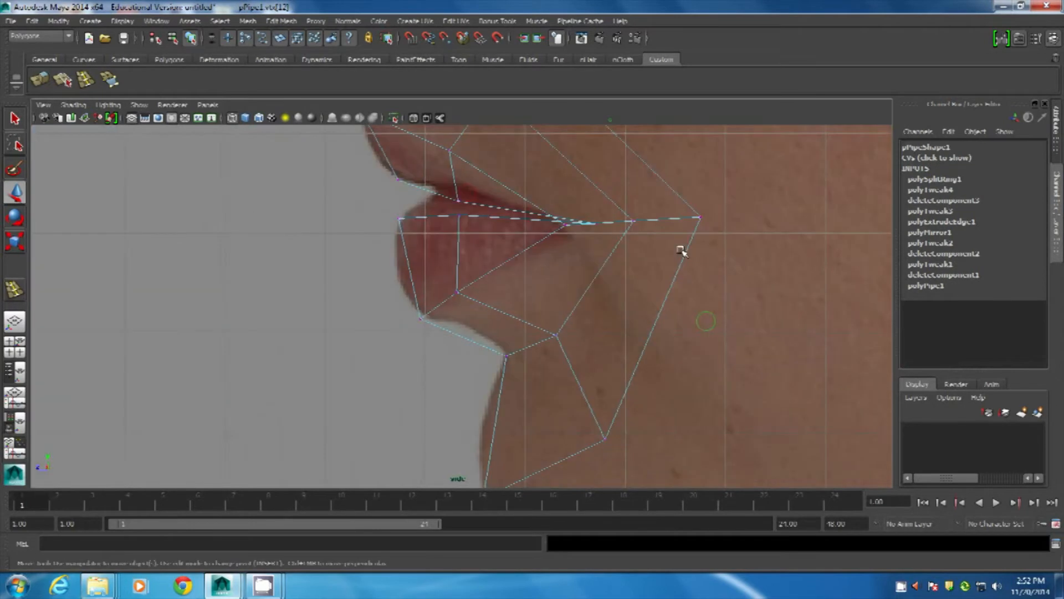
middle_click_drag(675, 285, 794, 399, "alt")
left_click(613, 246)
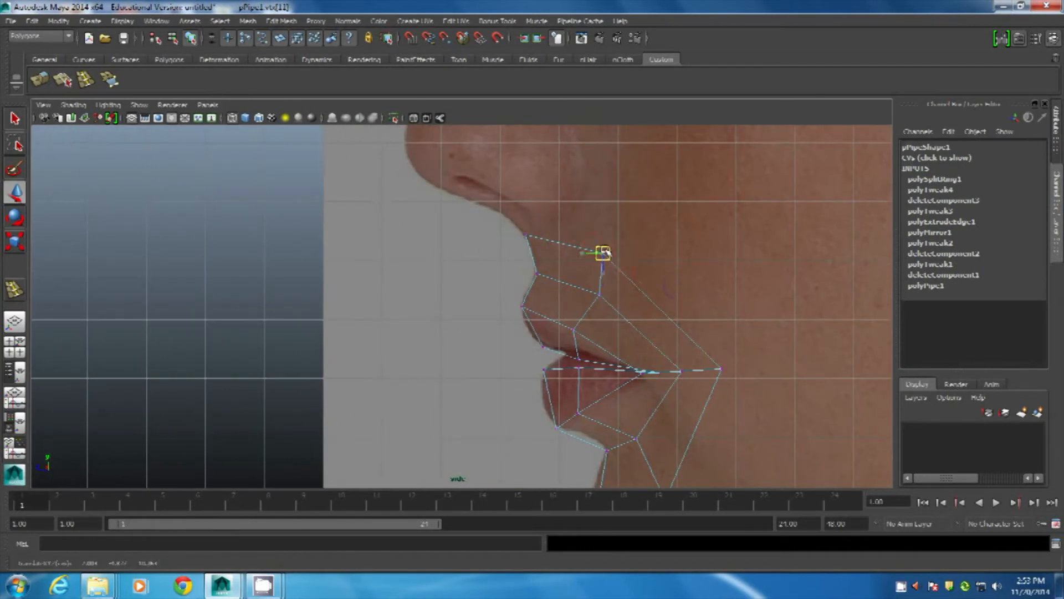
left_click(600, 293)
left_click_drag(601, 294, 615, 299)
left_click(613, 244)
Examine how the mesh fits the nose, lips and chin of the side reference image.
middle_click_drag(657, 280, 647, 305, "alt")
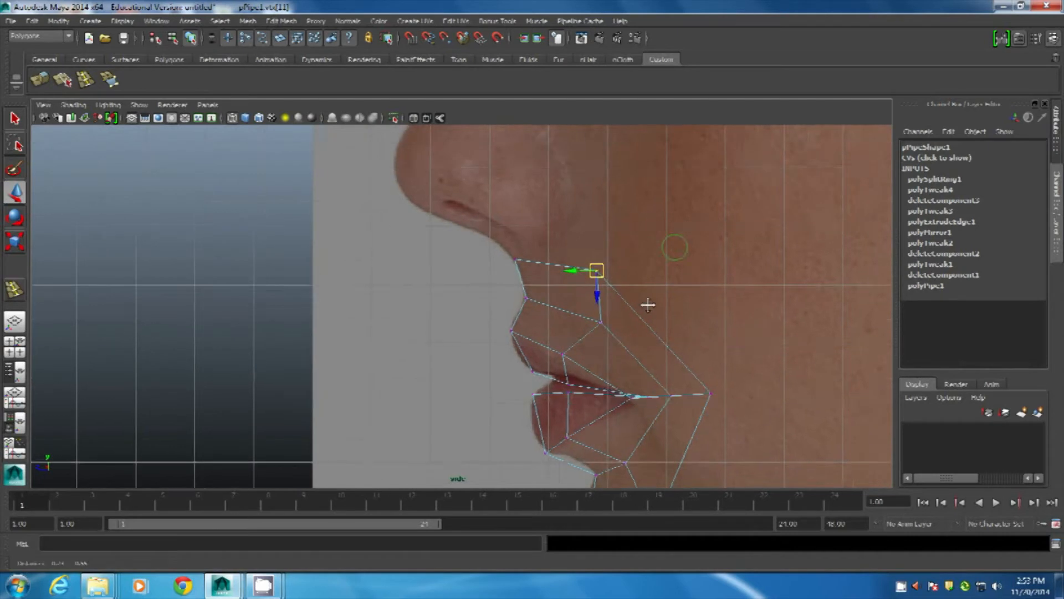
scroll(581, 218, "down", 5)
scroll(499, 280, "up", 6)
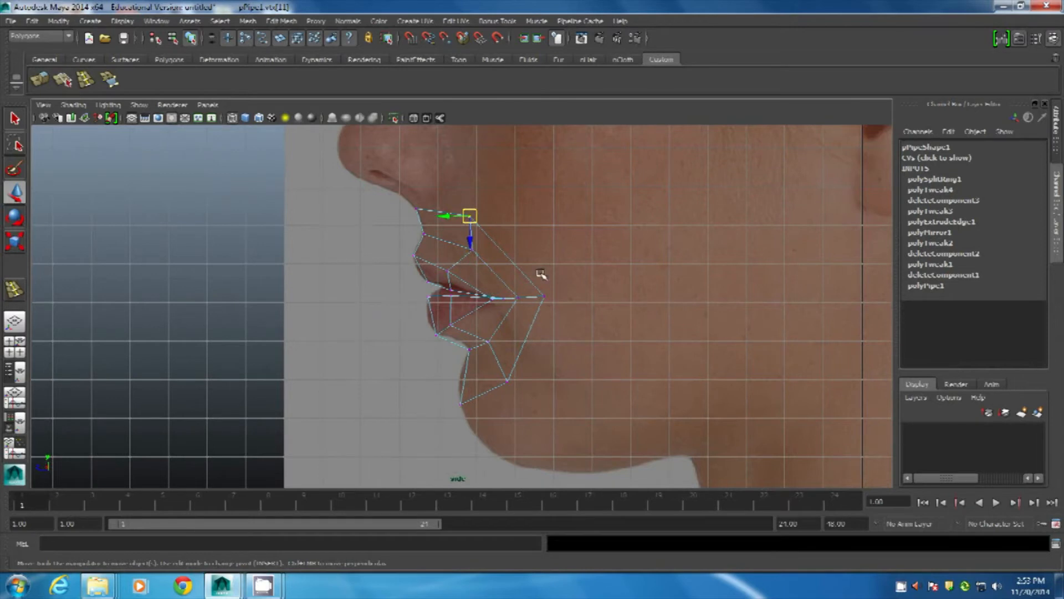
scroll(541, 274, "up", 2)
middle_click_drag(554, 278, 538, 348, "alt")
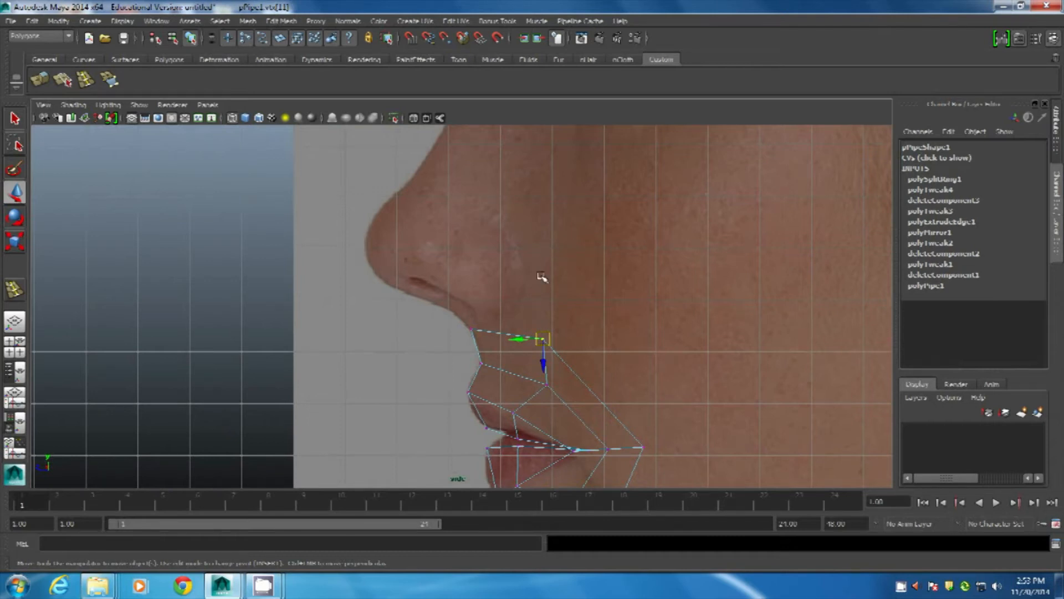
middle_click_drag(573, 218, 505, 271, "alt")
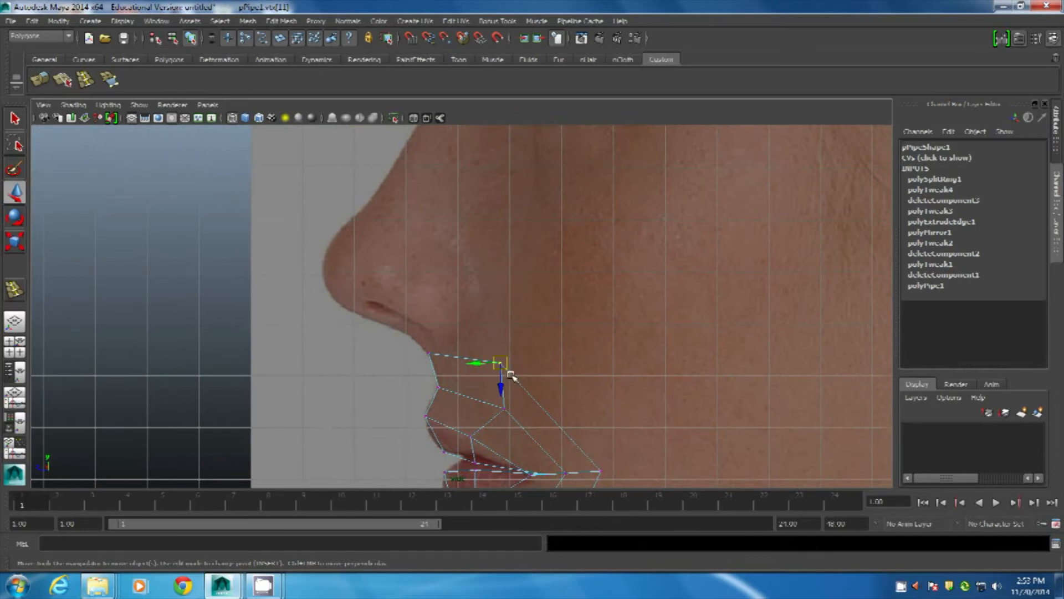
middle_click_drag(509, 368, 505, 254, "alt")
middle_click_drag(505, 398, 536, 361, "alt")
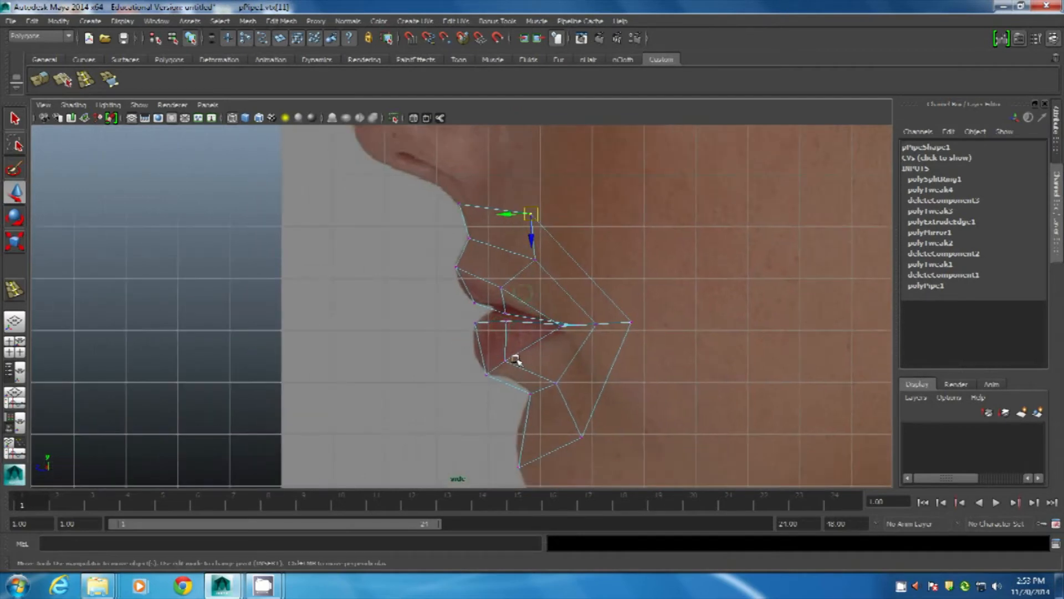
Insert an edge loop through the middle of the upper and lower lips in the side view.
right_click_drag(508, 328, 487, 388, "shift")
left_click(501, 338)
key("w")
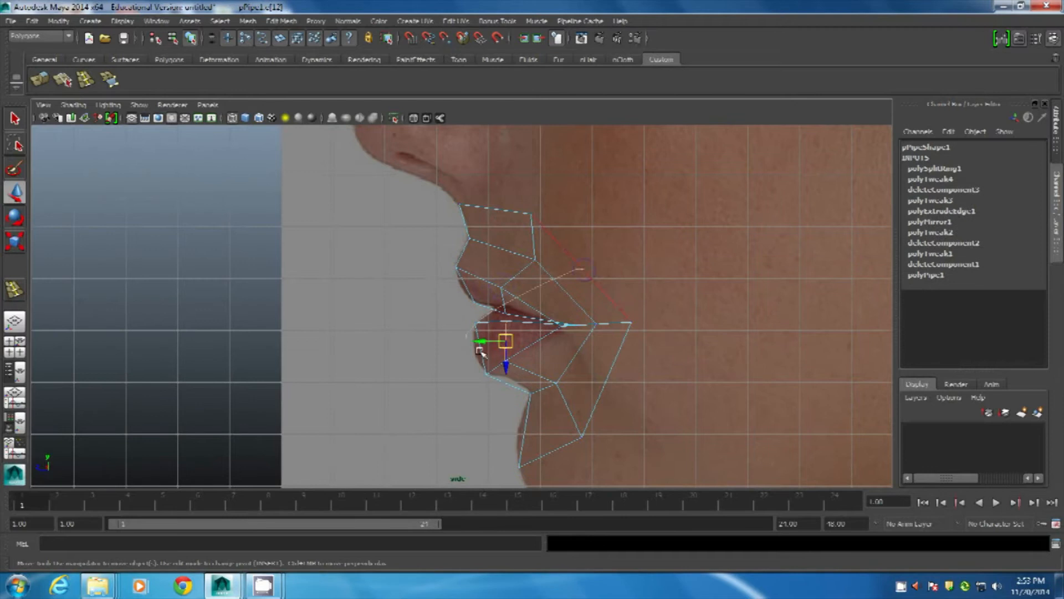
scroll(503, 355, "up", 3)
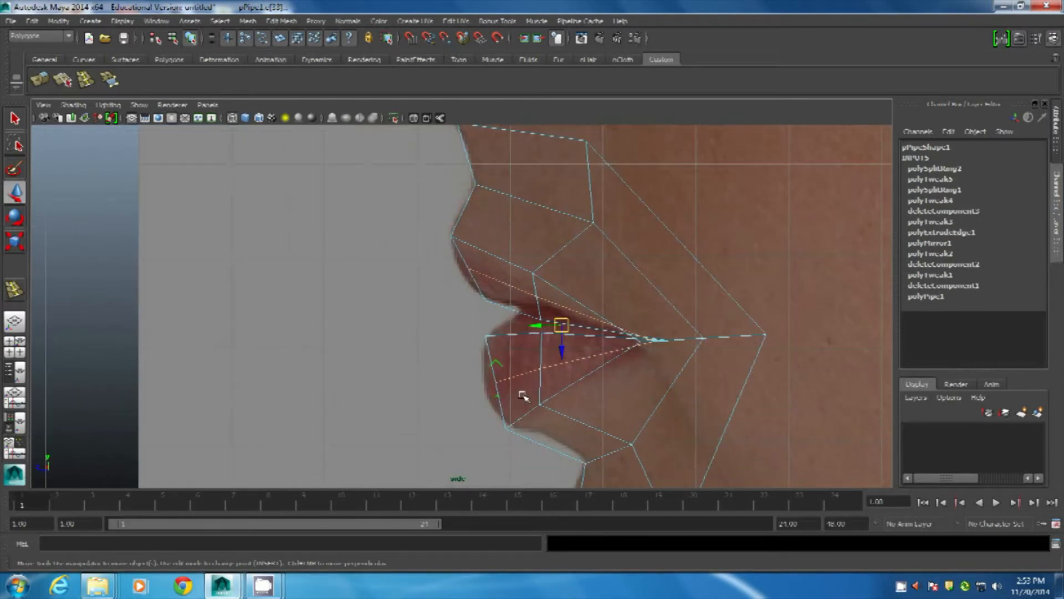
Move the new loop's lower-lip and upper-lip parts at the centre line forward onto the lip profile.
left_click(519, 377)
left_click_drag(520, 377, 504, 377)
left_click(502, 282)
left_click_drag(504, 282, 490, 278)
Examine the half-mouth mesh and the mouth corner in the perspective view with and without smooth preview.
key("space")
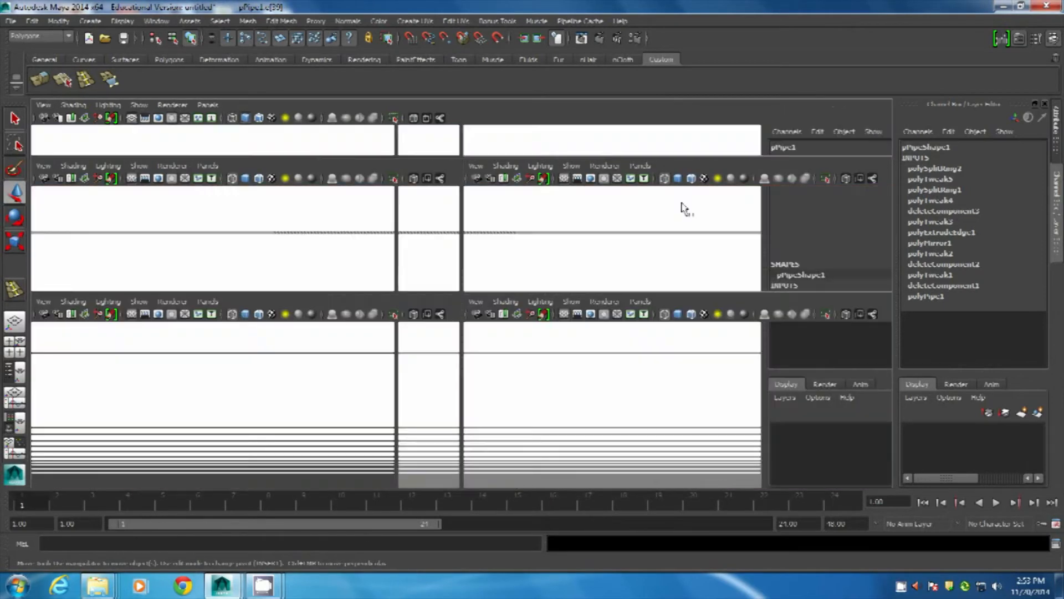
key("space")
left_click_drag(529, 341, 406, 373, "alt")
right_click_drag(406, 373, 425, 395, "alt")
left_click_drag(424, 394, 483, 255, "alt")
right_click_drag(482, 255, 582, 161)
key("3")
left_click(720, 218)
left_click_drag(720, 219, 547, 235, "alt")
left_click(546, 235)
key("1")
right_click_drag(546, 235, 489, 372, "alt")
left_click_drag(489, 371, 435, 286, "alt")
left_click_drag(525, 298, 351, 305, "alt")
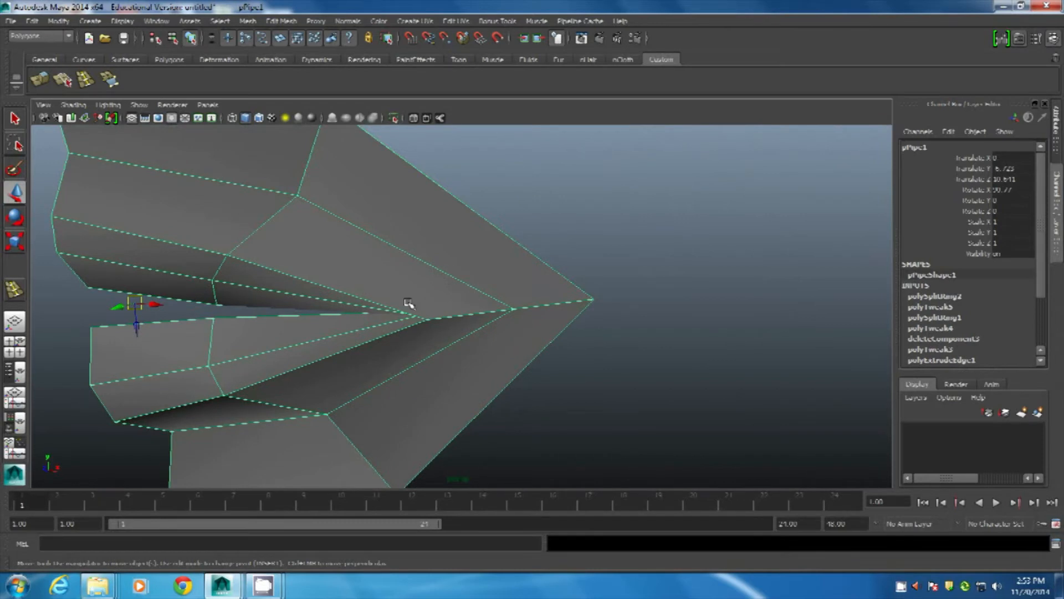
key("3")
left_click(363, 338)
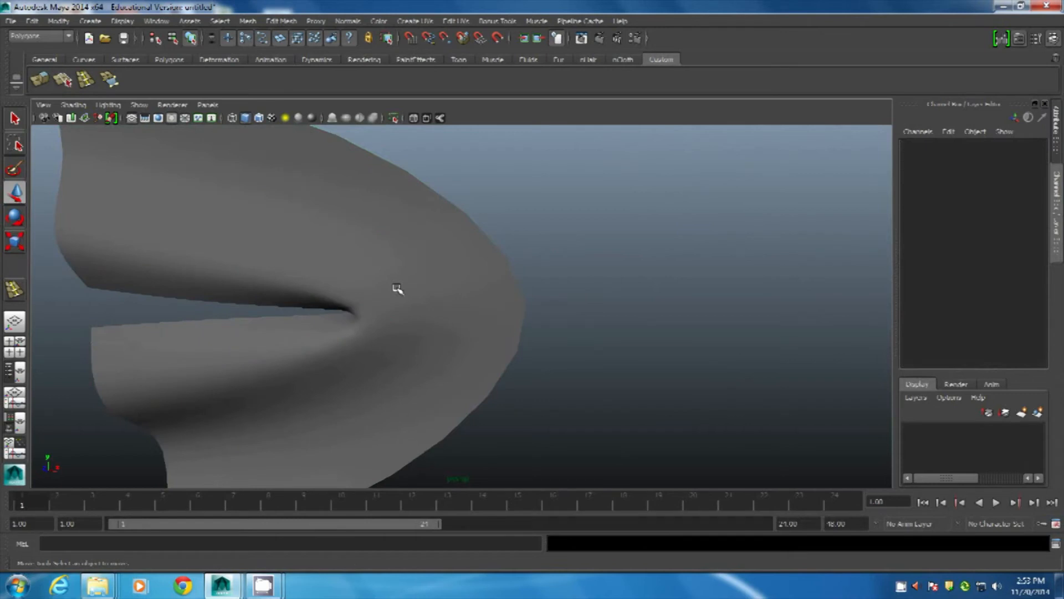
left_click(376, 307)
key("1")
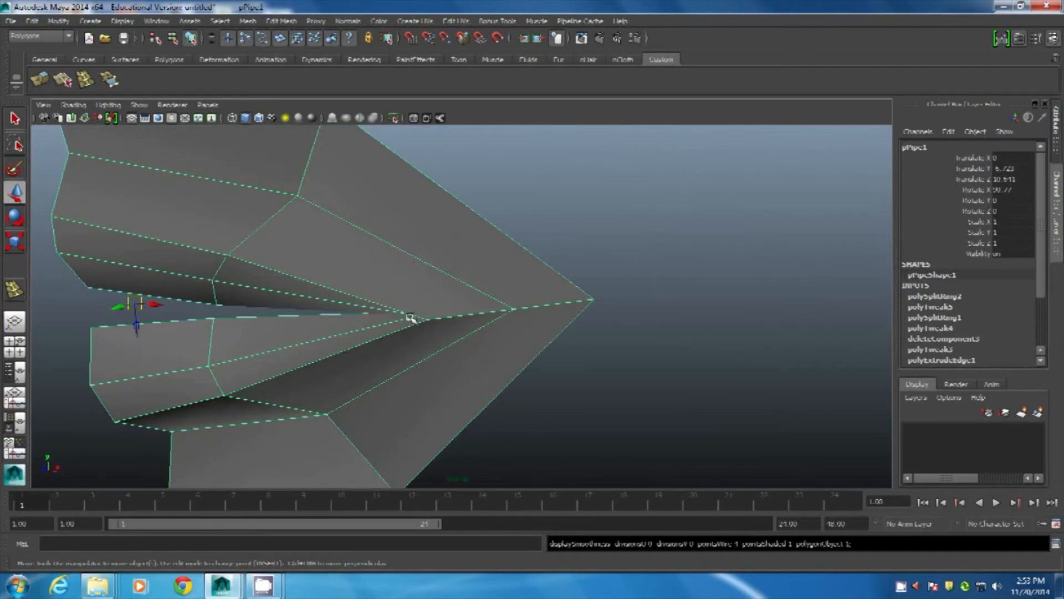
key("3")
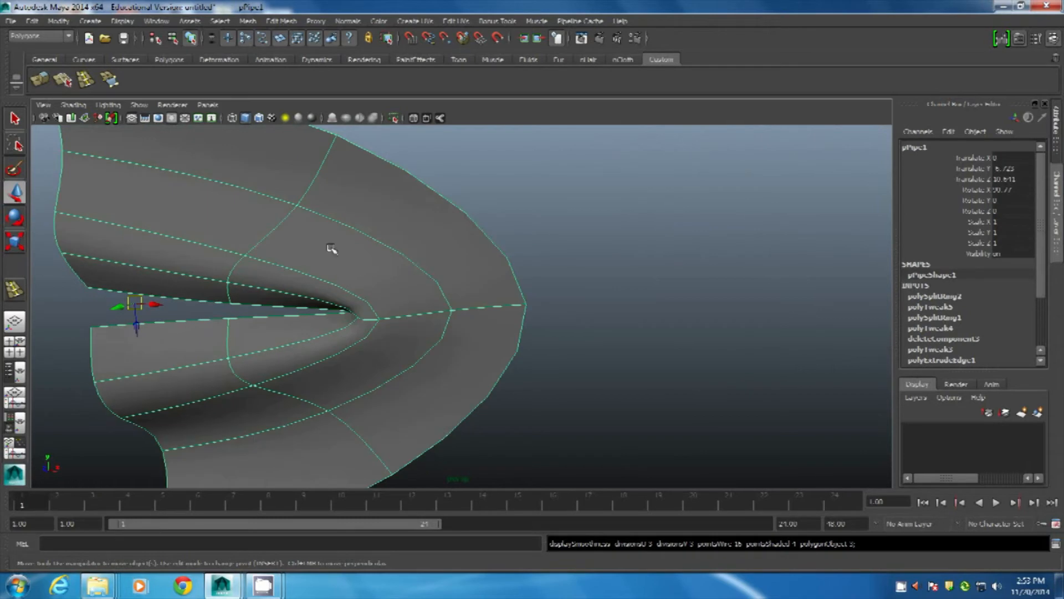
key("1")
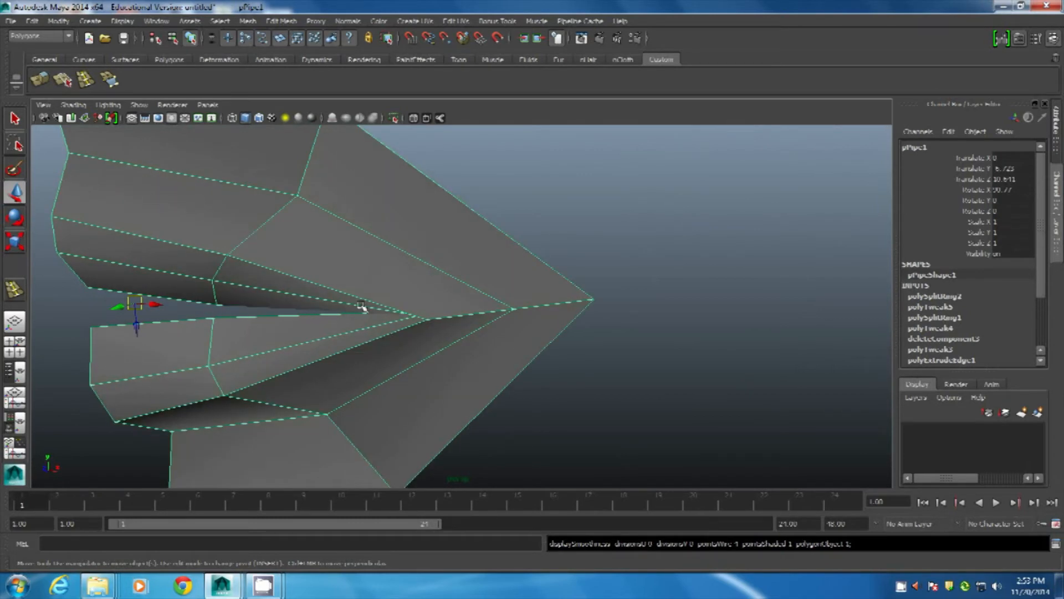
Insert two edge loops close to the mouth corner, one across the upper lip side and one across the lower.
left_click_drag(450, 321, 467, 361, "alt")
right_click_drag(468, 361, 523, 392, "alt")
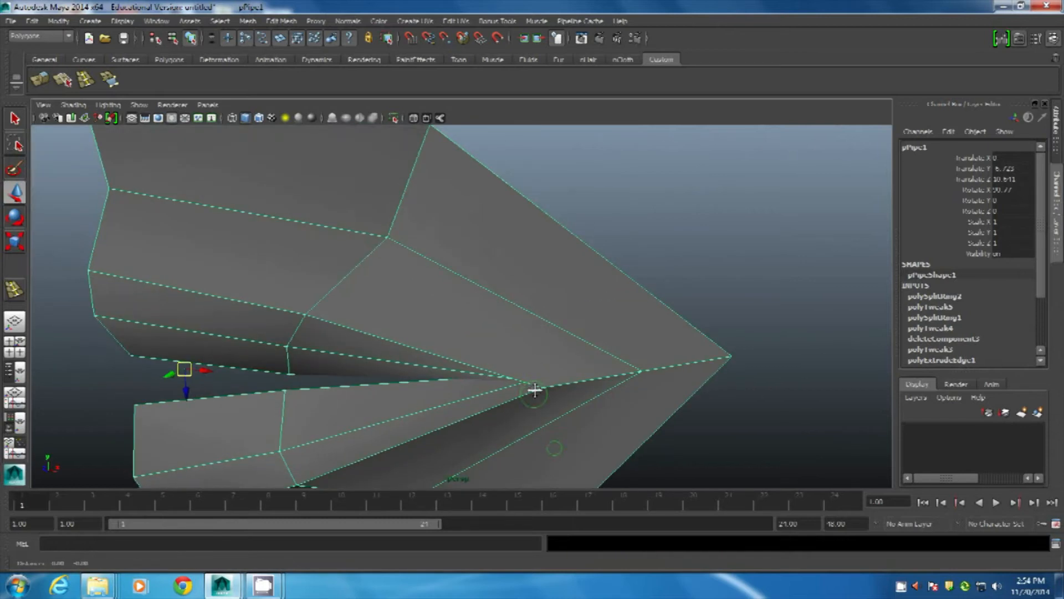
middle_click_drag(535, 390, 493, 322, "alt")
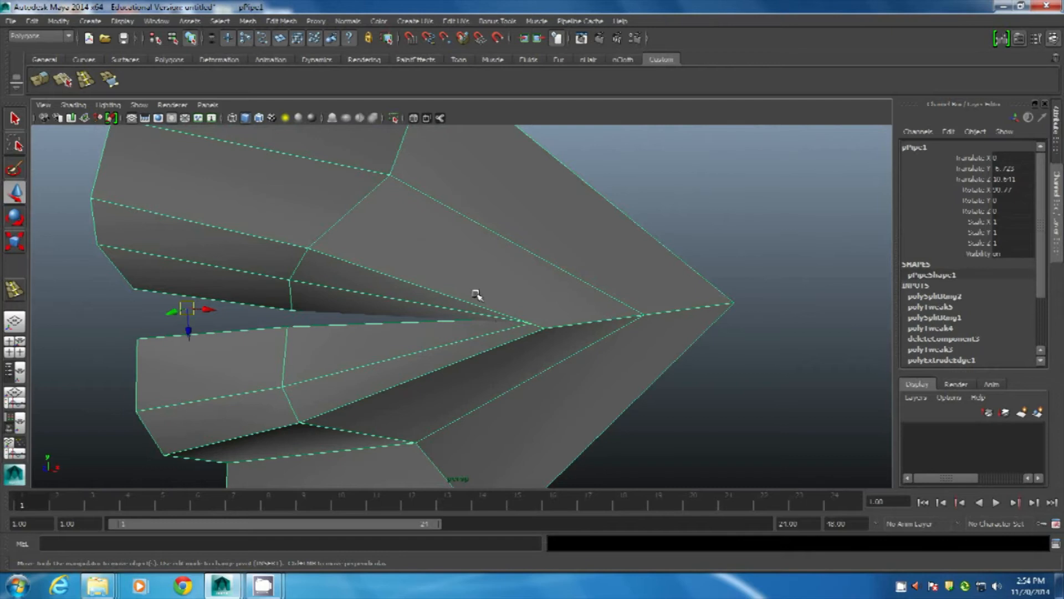
right_click_drag(502, 314, 483, 266, "shift")
left_click(85, 84)
left_click_drag(499, 316, 515, 320)
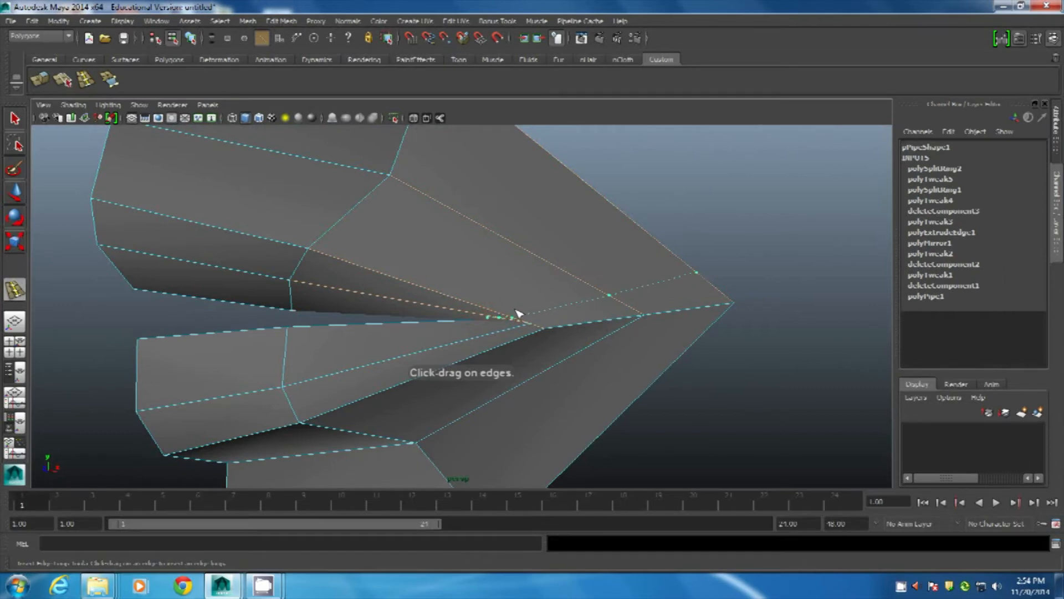
left_click_drag(486, 304, 492, 302)
left_click_drag(492, 358, 493, 361)
Examine the effect of the new loops on the mouth corner with smooth preview and restore the unsmoothed display.
key("3")
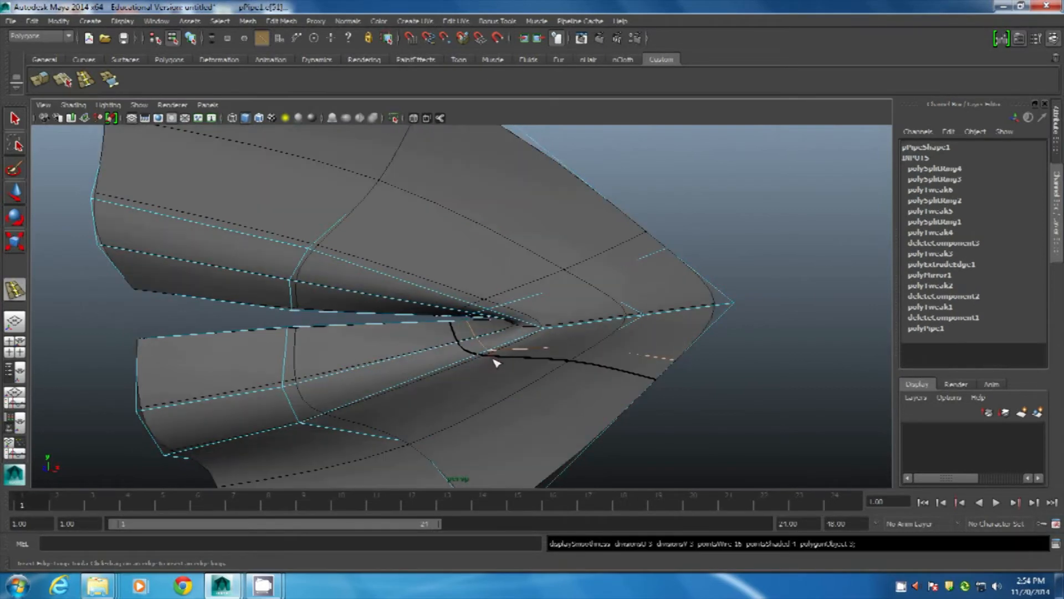
key("1")
right_click_drag(548, 266, 597, 244)
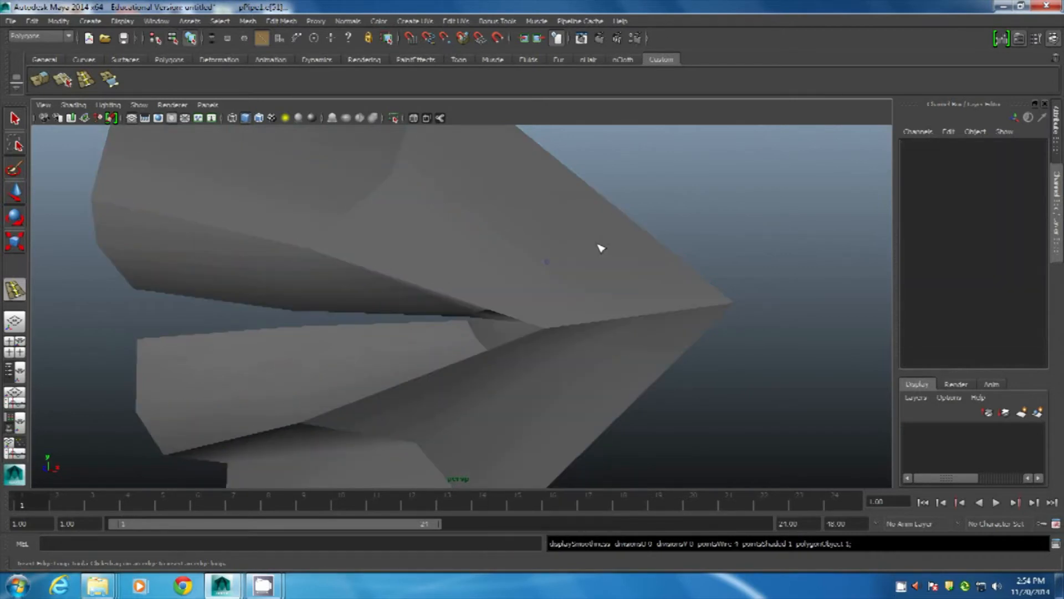
key("w")
left_click(615, 280)
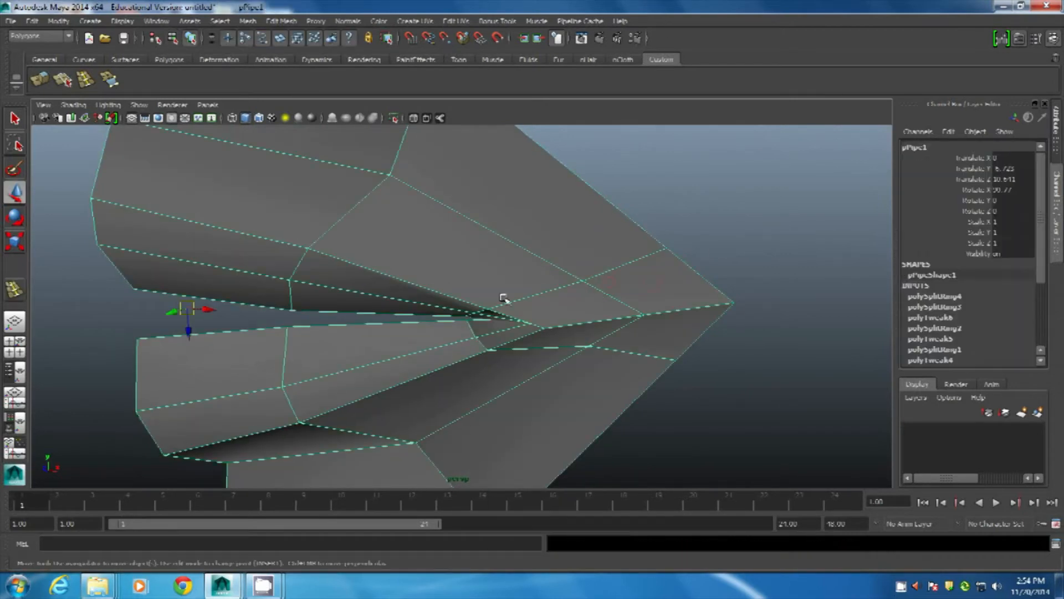
key("3")
left_click(771, 209)
left_click_drag(538, 366, 563, 305, "alt")
left_click(564, 332)
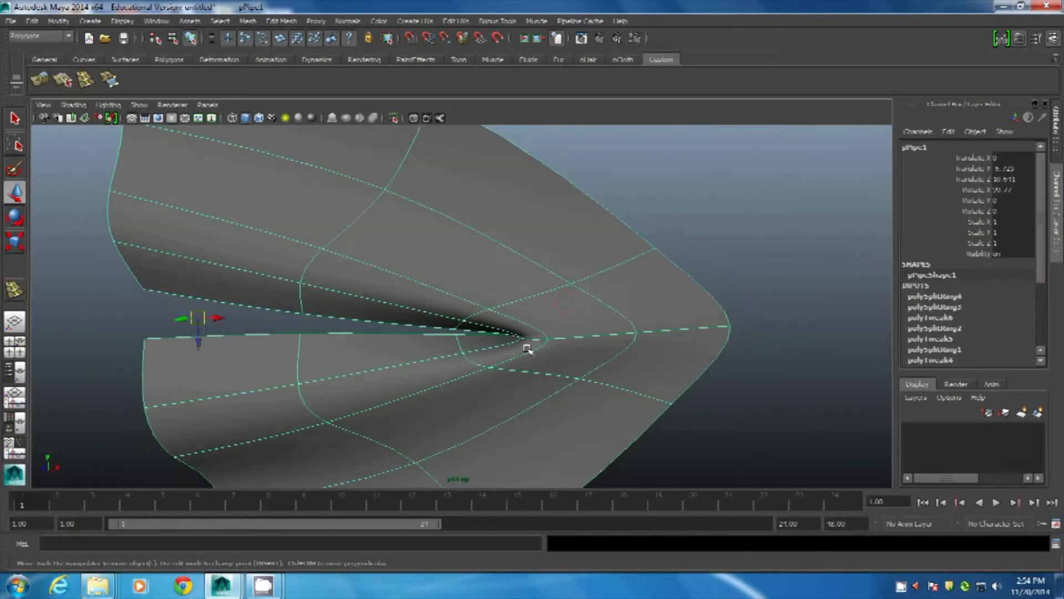
key("1")
Try to lower the upper lip's outer vertex beside the mouth corner and check the shape with smooth preview.
left_click_drag(550, 325, 477, 320, "alt")
right_click_drag(455, 286, 407, 284)
left_click(458, 291)
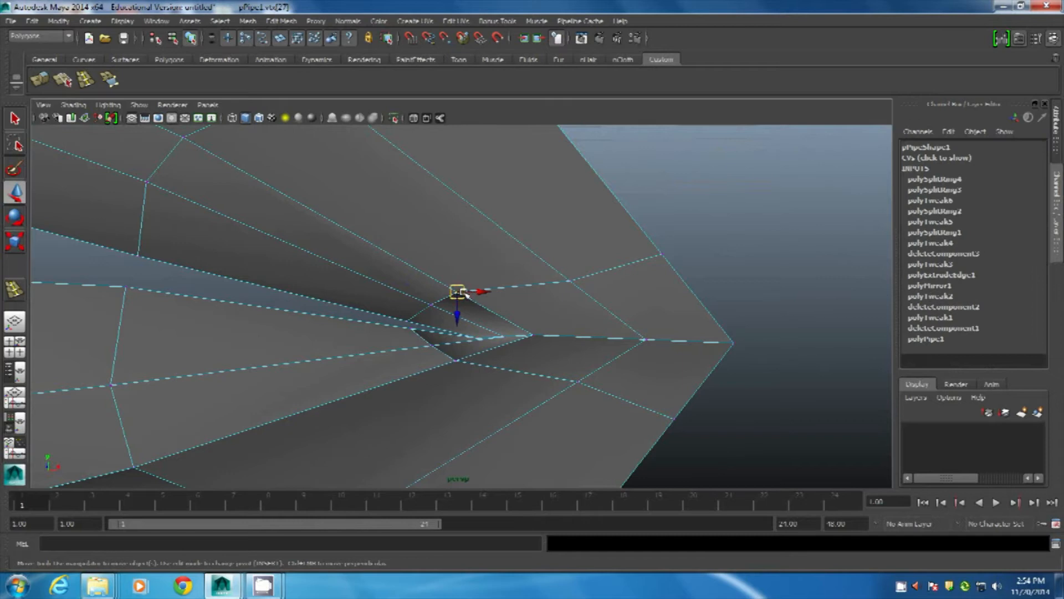
key("3")
left_click_drag(463, 321, 460, 372)
left_click_drag(581, 370, 540, 233, "alt")
right_click_drag(540, 232, 589, 219)
left_click_drag(570, 280, 490, 323, "alt")
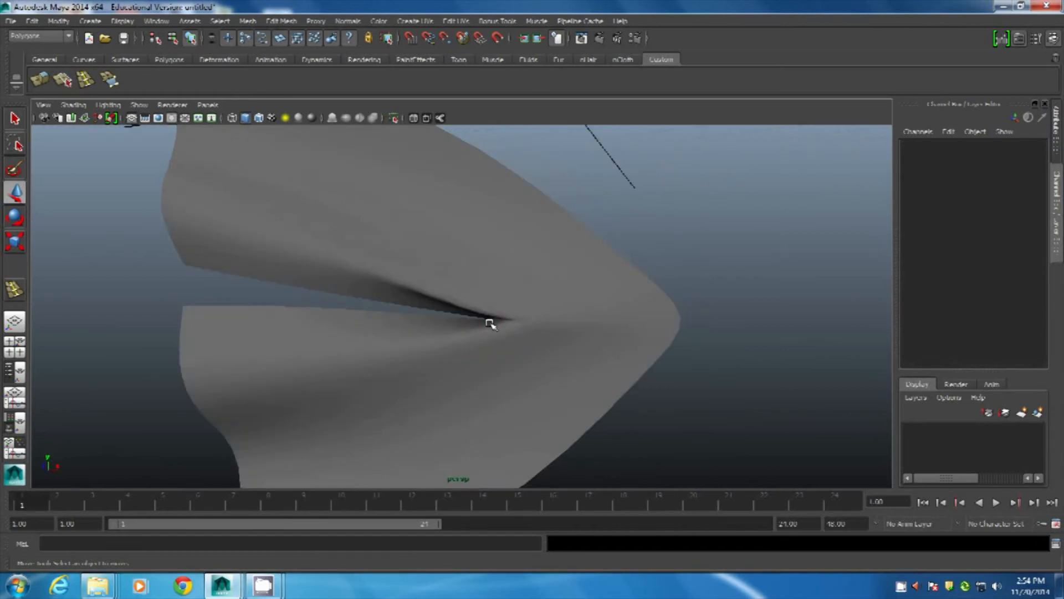
left_click(517, 247)
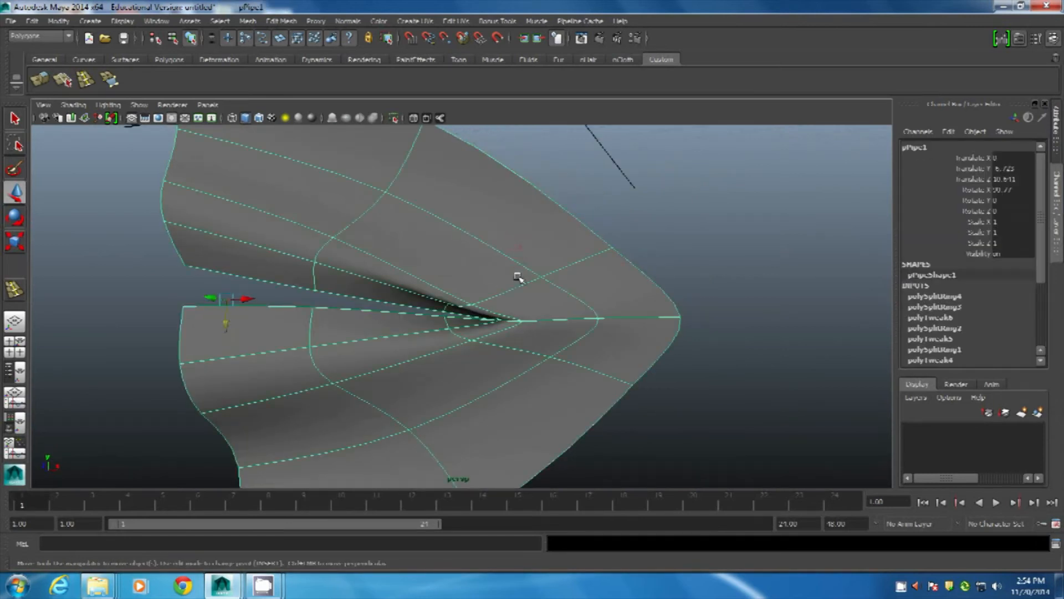
key("1")
Undo the lowering of the upper-lip vertex beside the mouth corner.
left_click_drag(502, 312, 491, 297, "alt")
right_click_drag(491, 297, 468, 345)
left_click(467, 342)
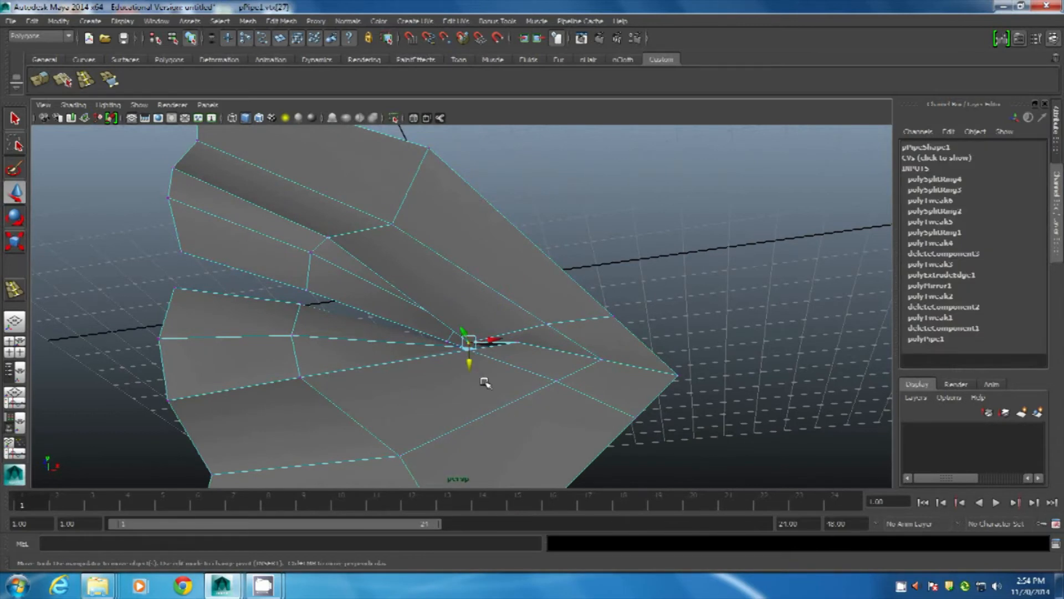
key("ctrl+z")
key("ctrl+z")
key("ctrl+z")
key("ctrl+z")
key("ctrl+z")
Move the innermost vertex at the mouth corner away from the lip opening, working from behind the mesh.
mouse_move(541, 325)
left_mouse_down("alt")
mouse_move(525, 382)
mouse_move(546, 323)
left_mouse_up("alt")
right_click_drag(344, 319, 394, 323, "alt")
left_click_drag(394, 323, 269, 278, "alt")
right_click_drag(363, 277, 353, 296)
left_click(351, 290)
left_click_drag(368, 333, 336, 355, "alt")
left_click_drag(439, 269, 374, 306, "alt")
middle_click_drag(510, 243, 368, 384, "alt")
left_click_drag(445, 328, 379, 350, "alt")
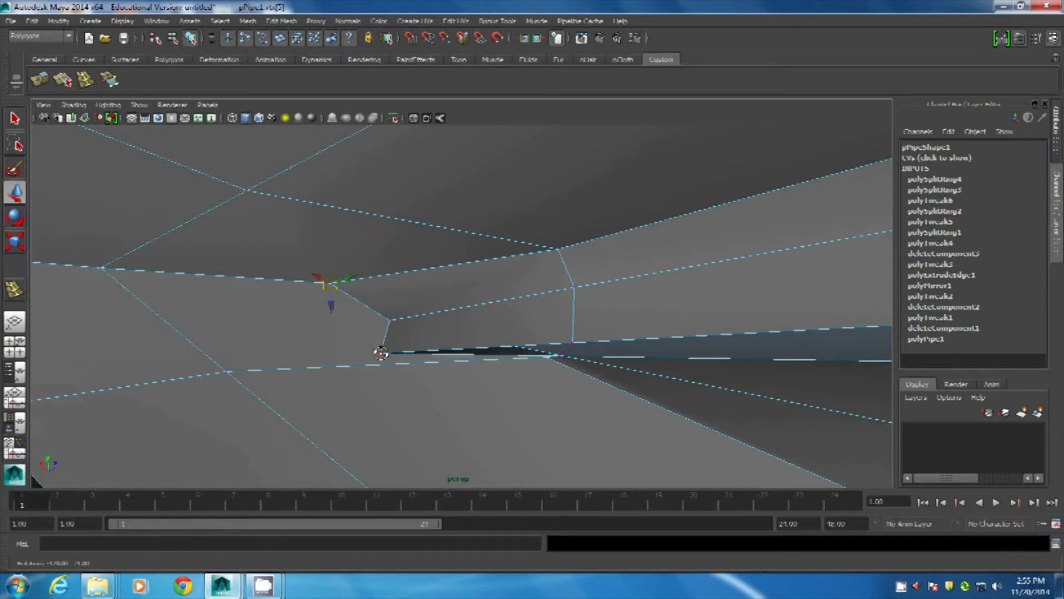
left_click(380, 353)
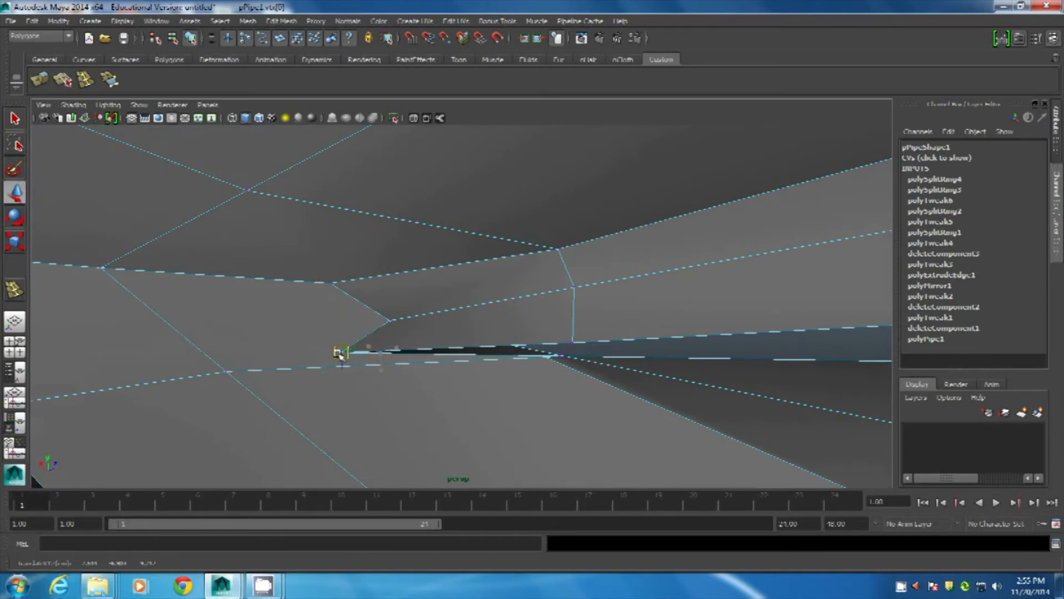
Select the two neighbouring upper-lip vertices on the loop beside the mouth corner and move them down slightly.
left_click_drag(616, 358, 383, 324, "alt")
right_click_drag(383, 323, 425, 308, "alt")
left_click_drag(470, 291, 444, 318)
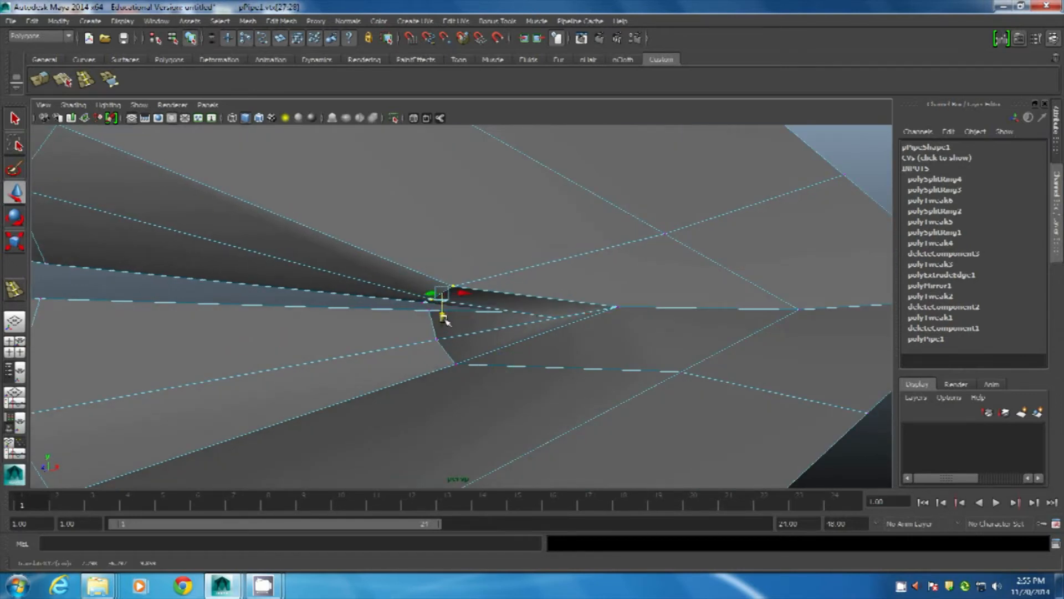
scroll(469, 318, "down", 5)
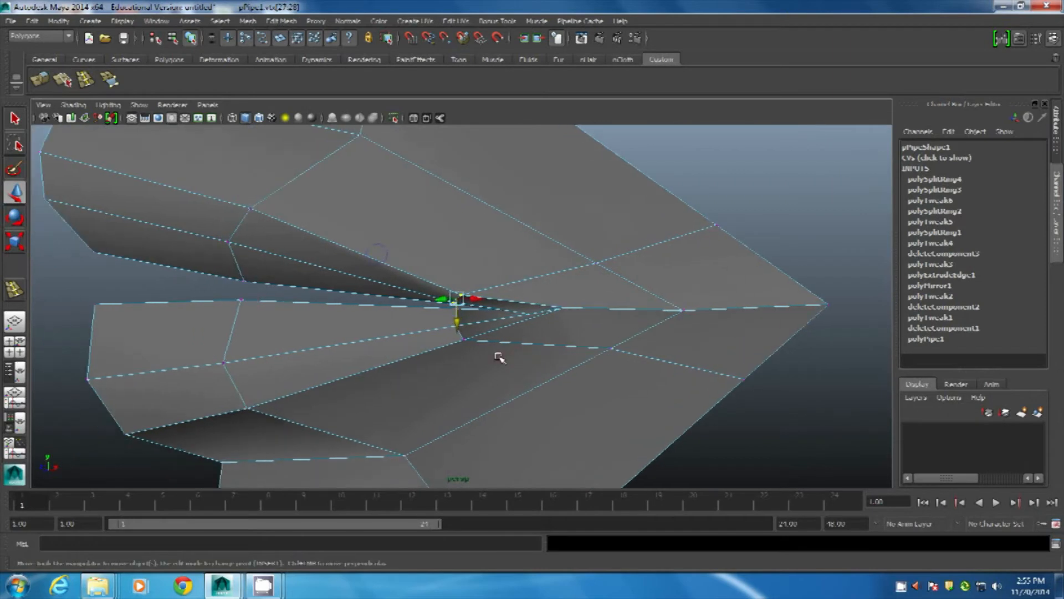
mouse_move(498, 354)
middle_mouse_down("alt")
mouse_move(506, 284)
mouse_move(506, 338)
middle_mouse_up("alt")
Unfold all UVs of the mouth mesh in the UV Texture Editor and close the editor.
left_click_drag(465, 300, 487, 202, "alt")
right_click_drag(487, 202, 530, 172)
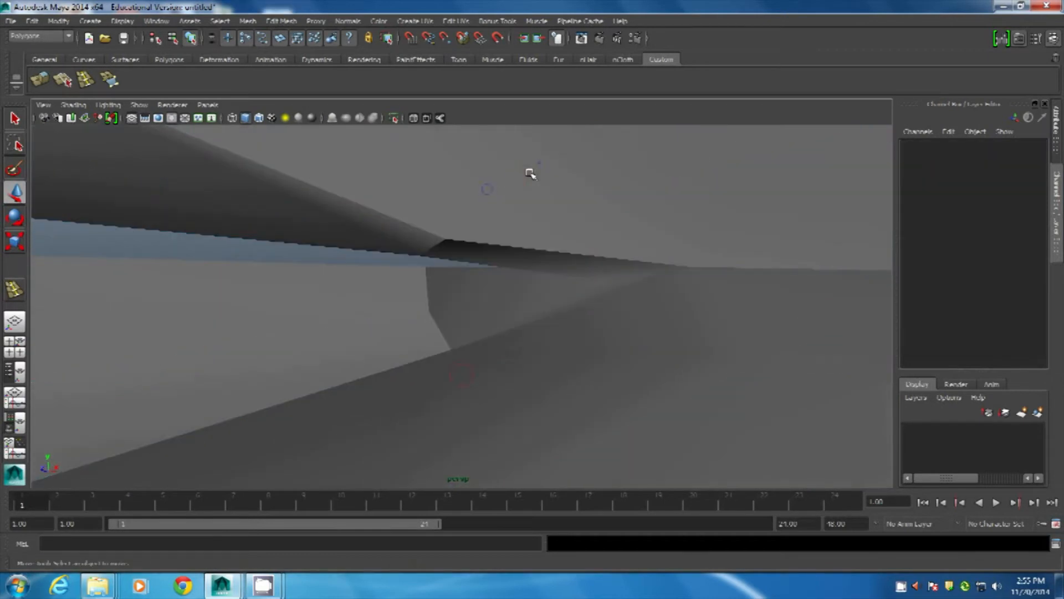
left_click(157, 22)
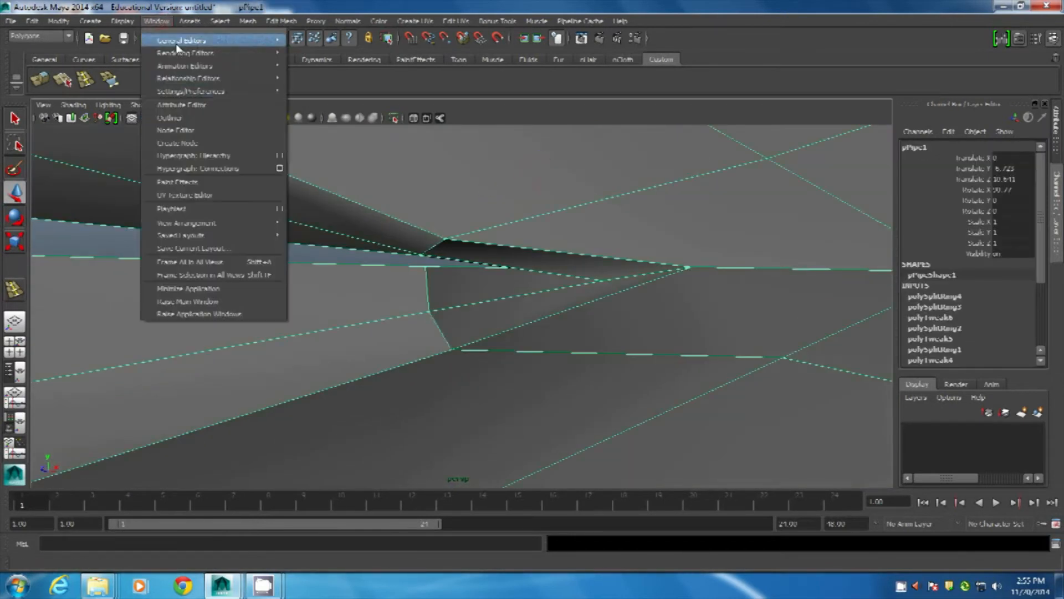
left_click(213, 196)
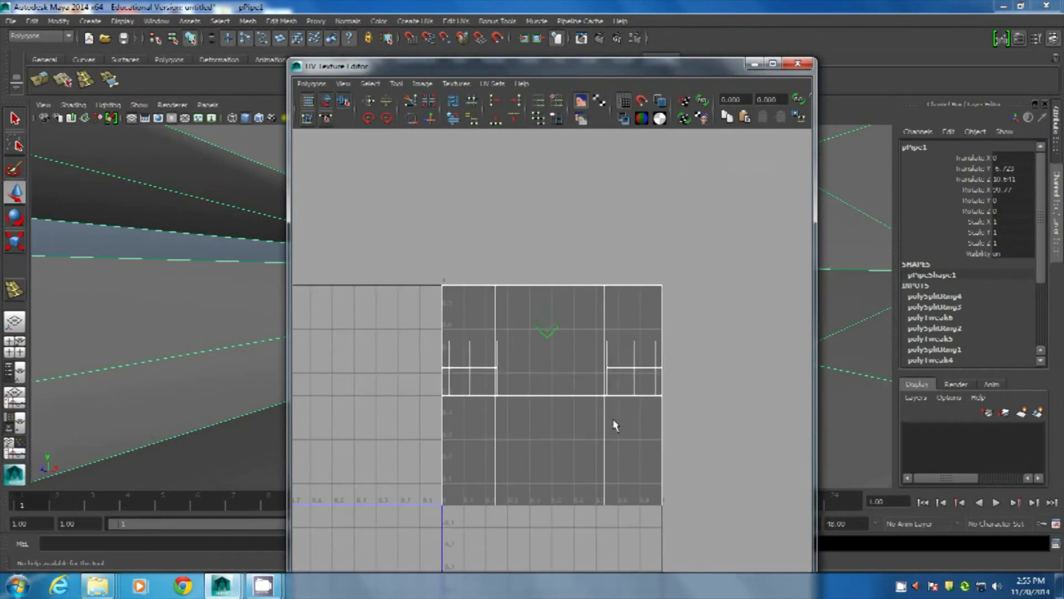
right_click_drag(492, 346, 413, 344)
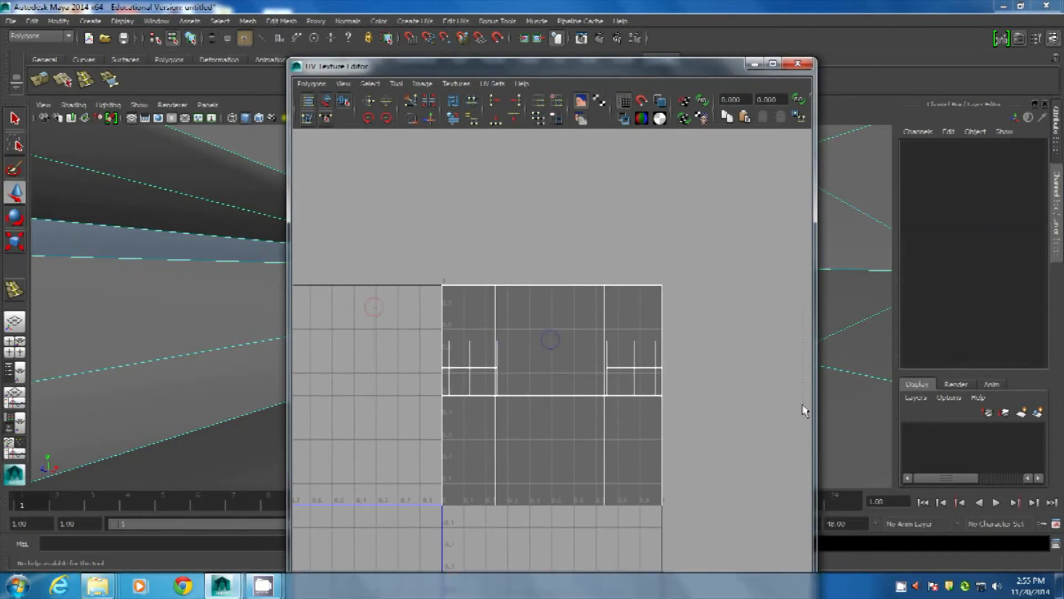
left_click(452, 119)
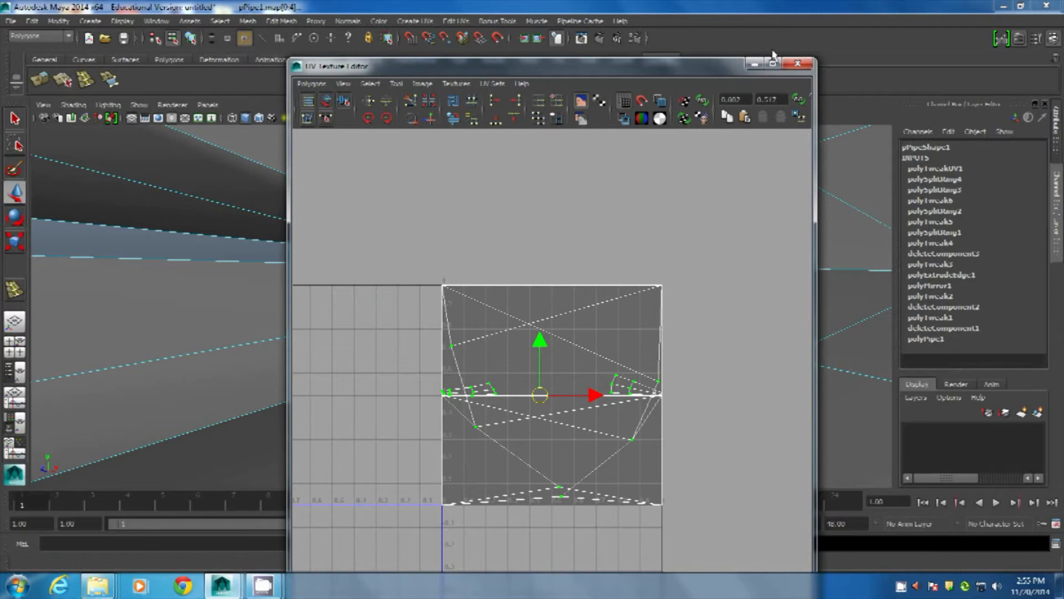
left_click(797, 63)
Reposition the middle lip loop's vertices beside the centre line on the upper and lower lips for rounder lips.
left_click_drag(521, 217, 373, 352, "alt")
left_click(384, 342)
right_click_drag(364, 331, 309, 305)
left_click(356, 331)
left_click_drag(356, 330, 364, 281, "alt")
left_click(363, 271)
left_click_drag(423, 292, 197, 275, "alt")
left_click(341, 240)
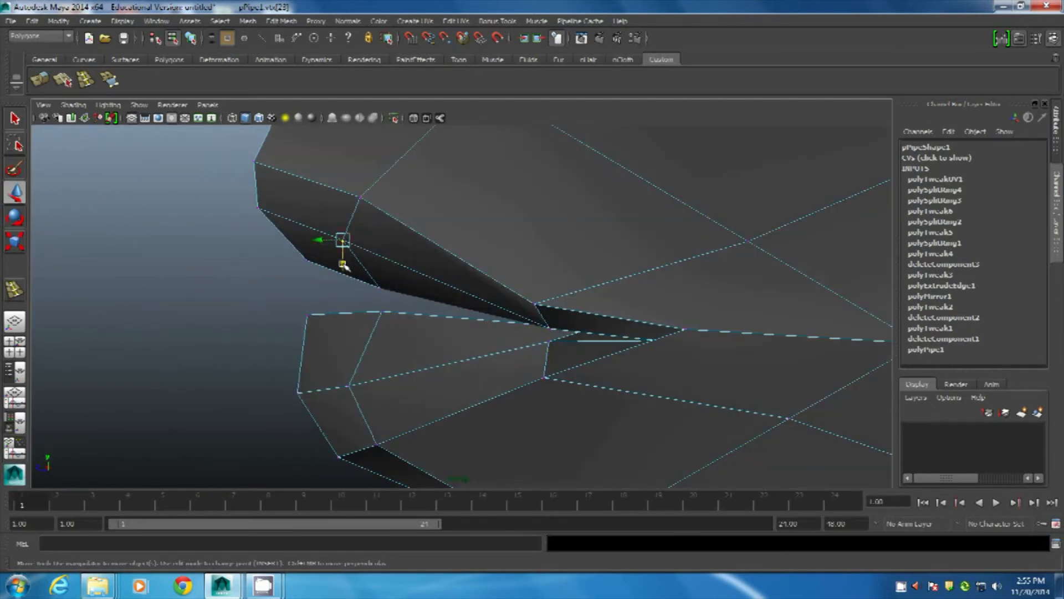
left_click_drag(344, 265, 419, 297, "alt")
right_click_drag(419, 296, 275, 360, "alt")
left_click_drag(426, 389, 433, 290)
Examine the half-mouth mesh with smooth preview in perspective and its unsmoothed fit against the side reference's lip profile.
right_click_drag(451, 249, 487, 239)
key("3")
left_click_drag(594, 344, 506, 288, "alt")
left_click(421, 240)
key("1")
left_click_drag(420, 240, 497, 331, "alt")
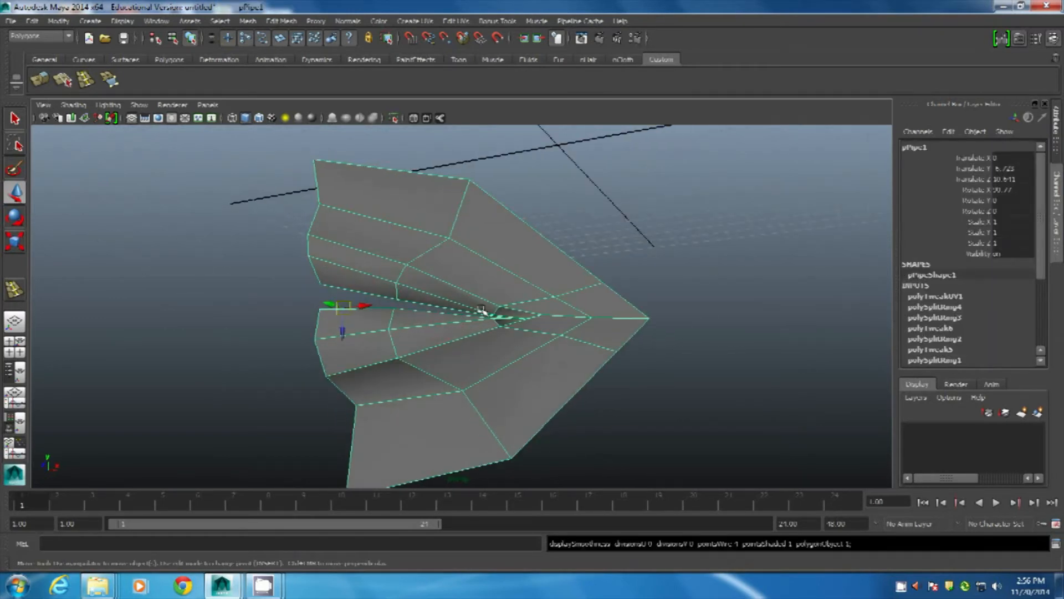
key("space")
key("space")
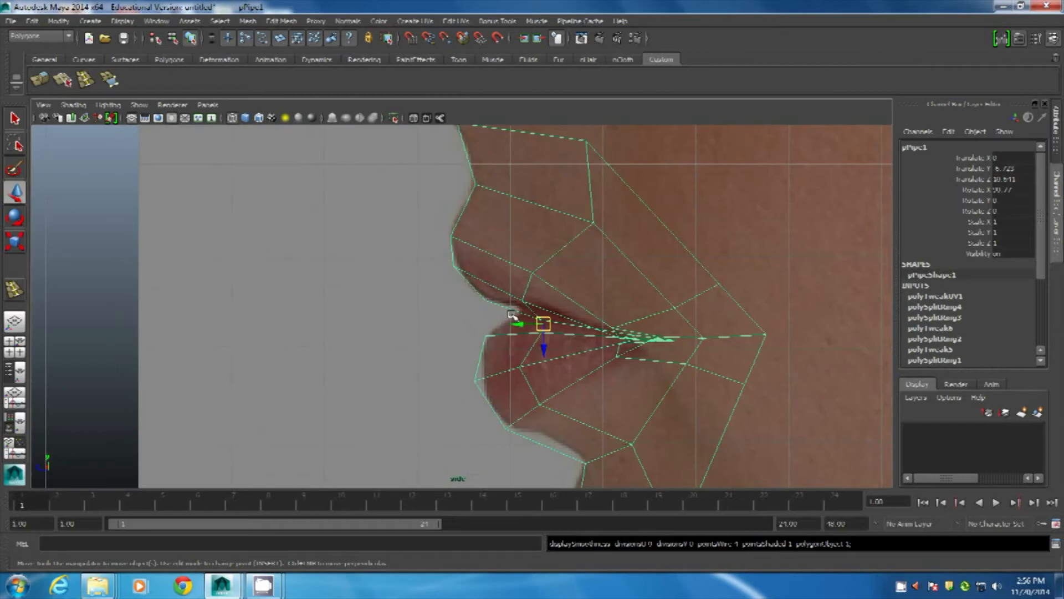
mouse_move(521, 331)
middle_mouse_down("alt")
mouse_move(458, 269)
mouse_move(518, 333)
middle_mouse_up("alt")
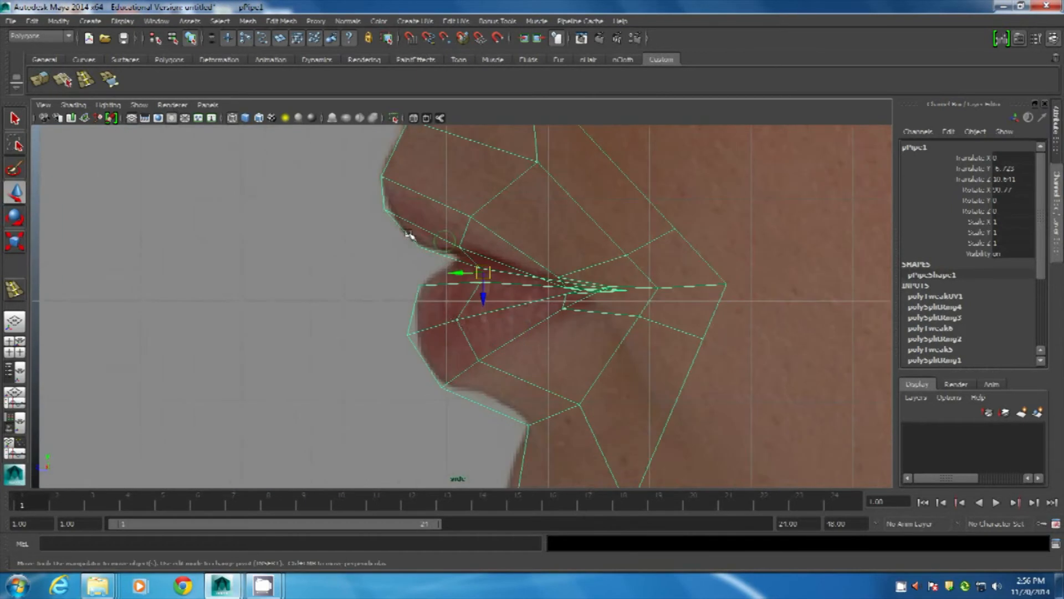
middle_click_drag(411, 233, 368, 246, "alt")
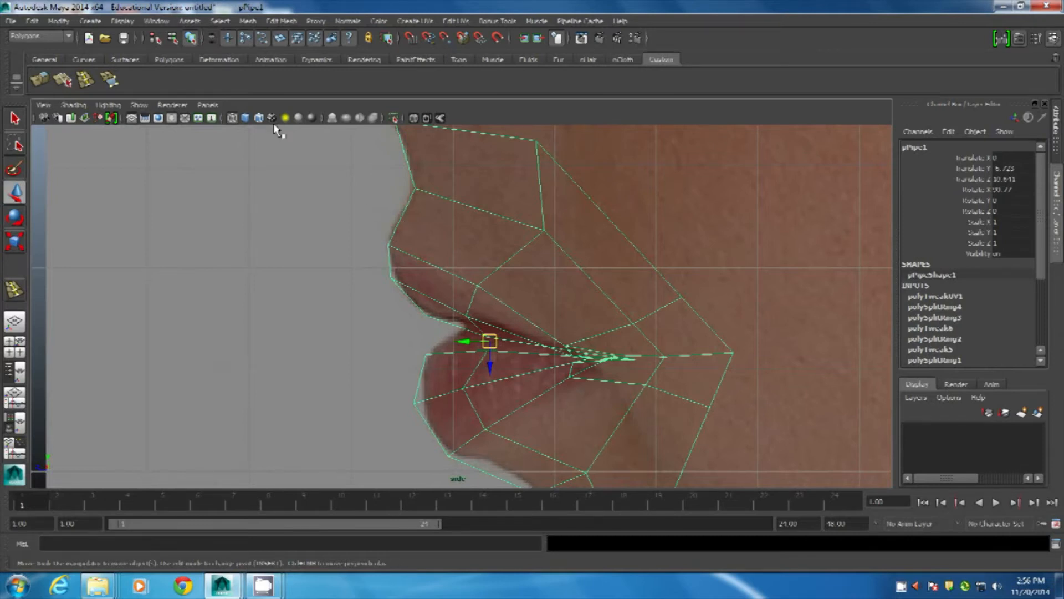
Insert an edge loop close to the lips' outer edge and show the mesh with smooth preview in perspective.
left_click(85, 79)
mouse_move(493, 282)
left_mouse_down()
mouse_move(480, 286)
mouse_move(491, 289)
left_mouse_up()
key("space")
key("space")
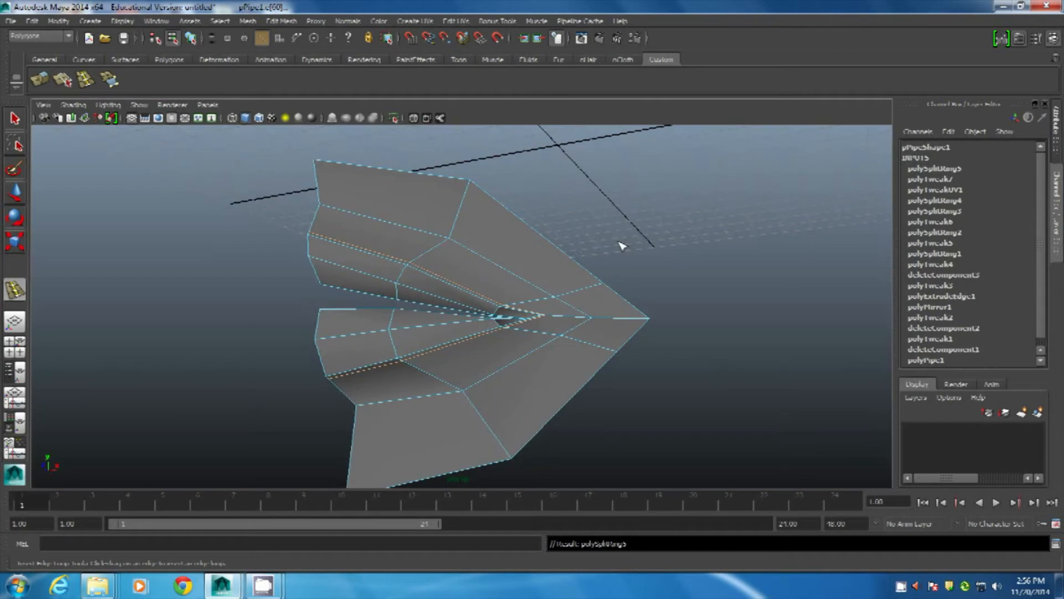
key("w")
right_click(483, 252)
left_click(482, 251)
key("3")
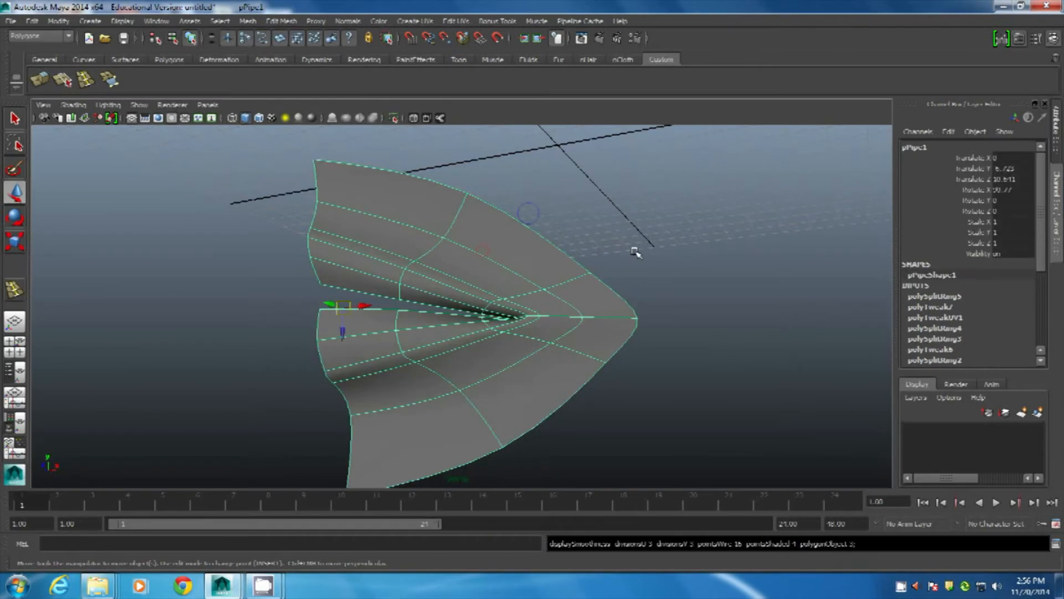
Insert an edge loop just inside the lips' outer rim, close to the existing pair of loops.
left_click(636, 251)
left_click_drag(465, 390, 366, 401, "alt")
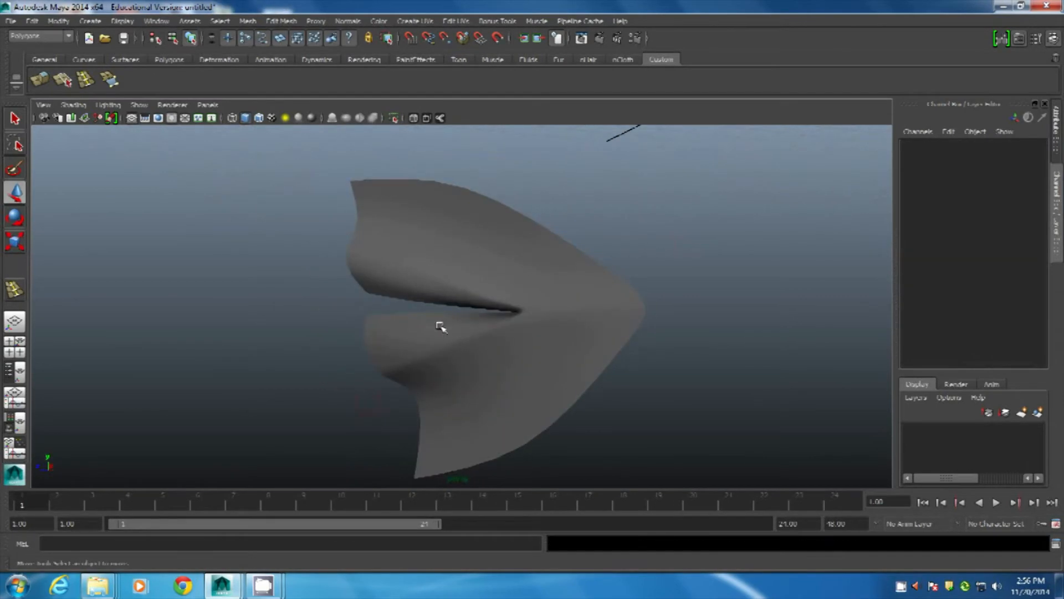
left_click_drag(419, 379, 432, 287, "alt")
left_click(380, 273)
key("1")
scroll(432, 288, "up", 6)
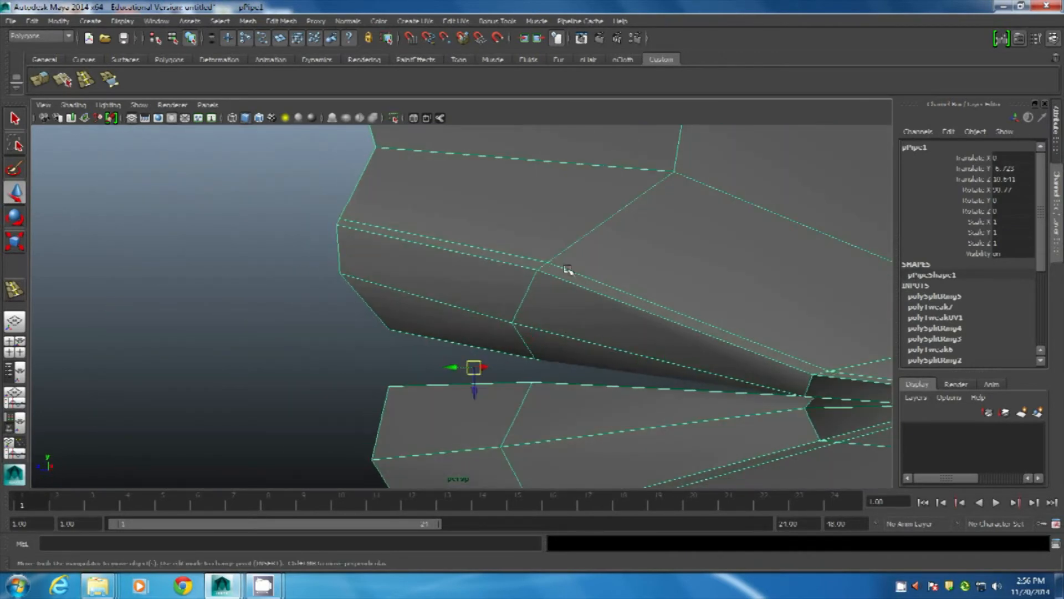
right_click_drag(446, 248, 599, 309, "shift")
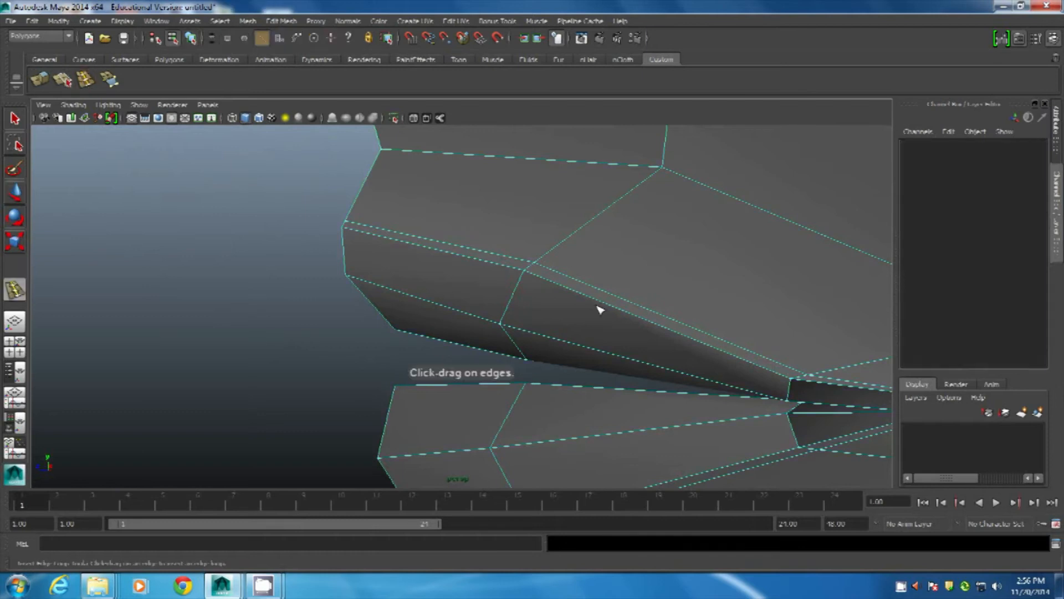
left_click_drag(521, 284, 525, 281)
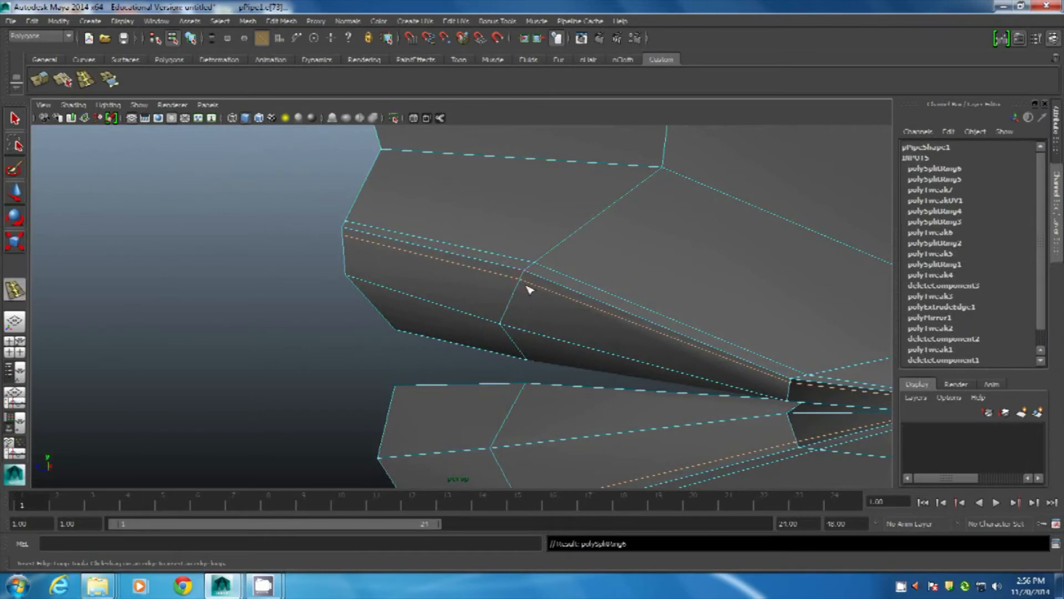
Adjust the new loop's edges beside the centre line on the upper and lower lips and show the smooth preview.
key("w")
left_click(388, 246)
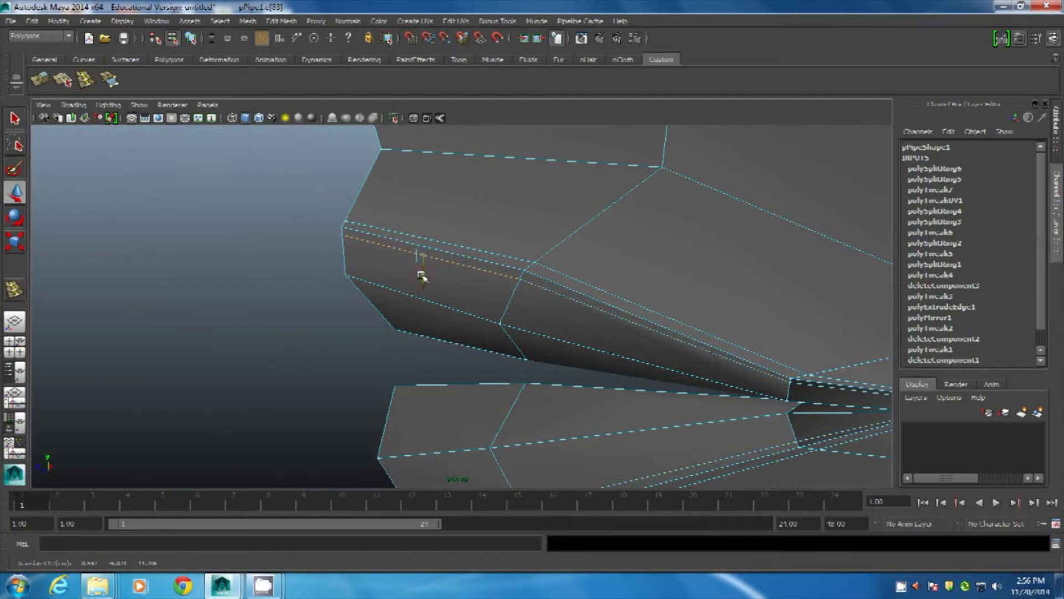
left_click_drag(421, 273, 387, 254, "alt")
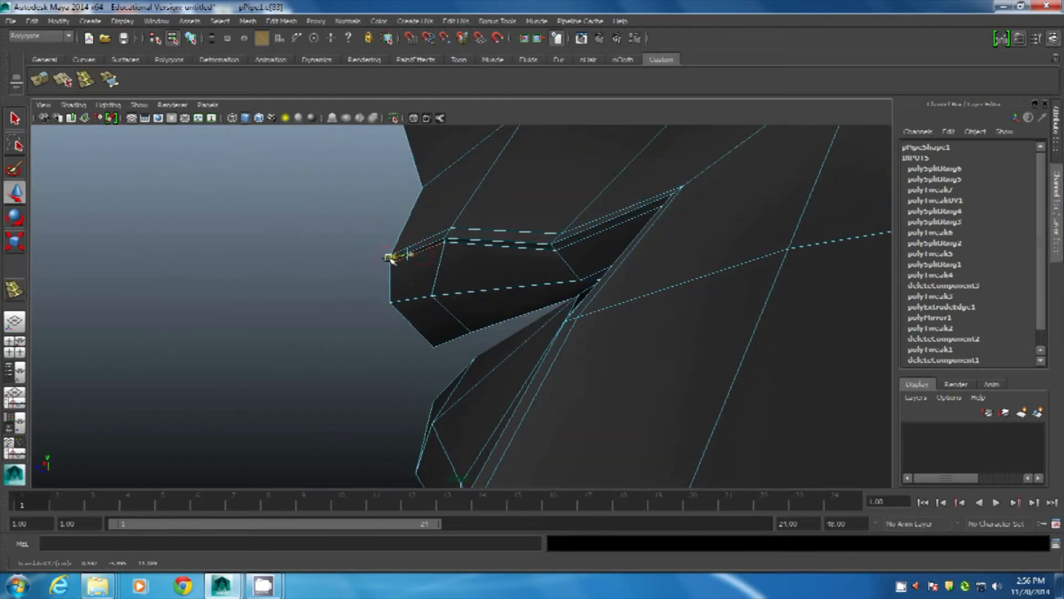
left_click_drag(551, 285, 351, 425, "alt")
left_click(401, 370)
left_click_drag(381, 366, 551, 343)
right_click_drag(552, 342, 573, 270)
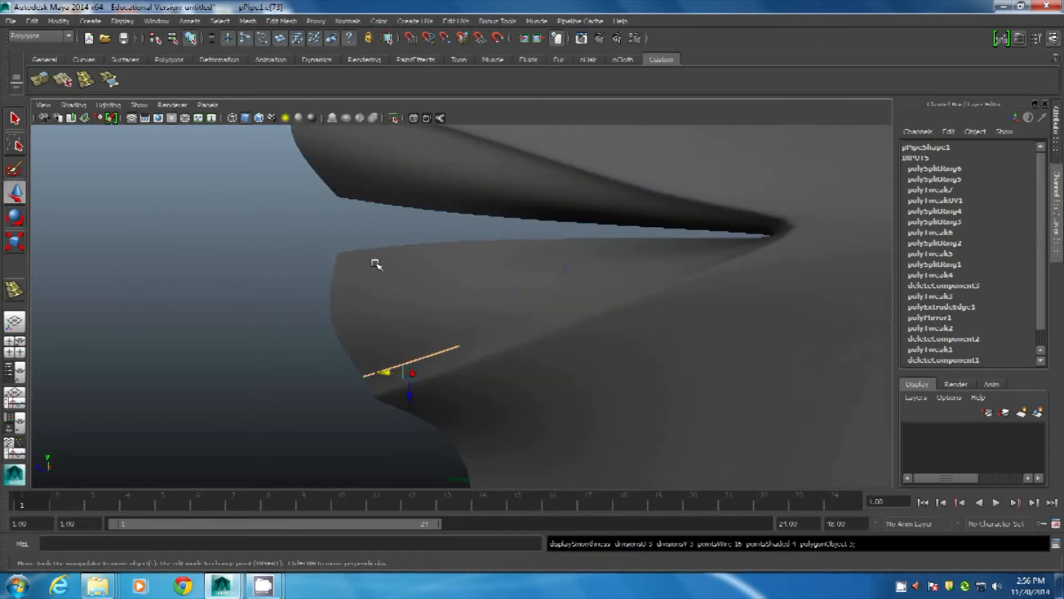
Push the new loop's centre-line edges on both lips slightly forward while keeping the smooth preview on.
left_click(340, 261)
left_click_drag(339, 261, 600, 308, "alt")
left_click(566, 248)
scroll(566, 255, "up", 4)
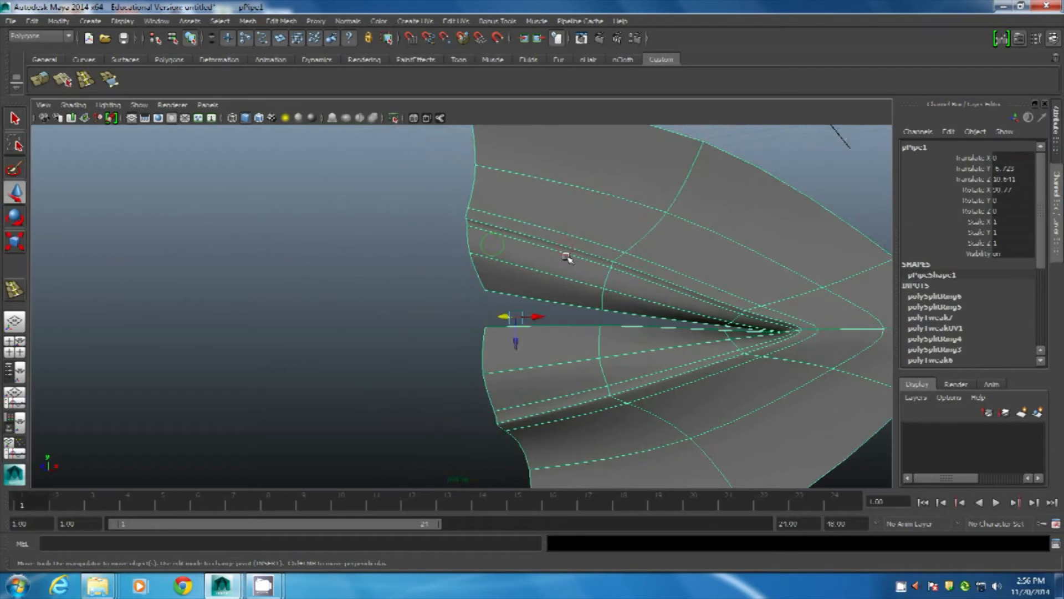
right_click_drag(574, 202, 577, 155)
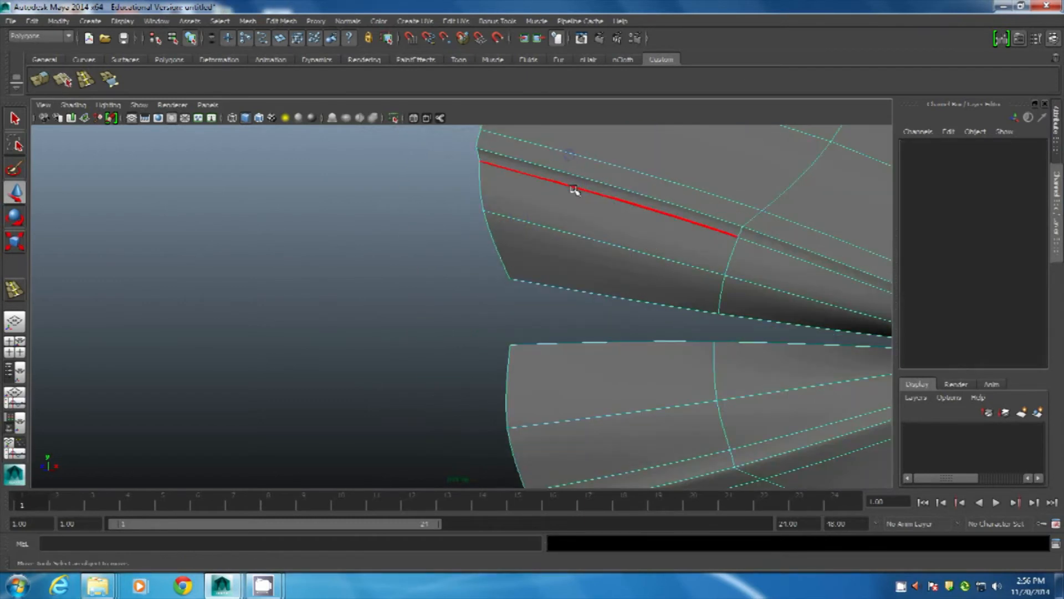
left_click(577, 190)
left_click_drag(606, 284, 496, 431, "alt")
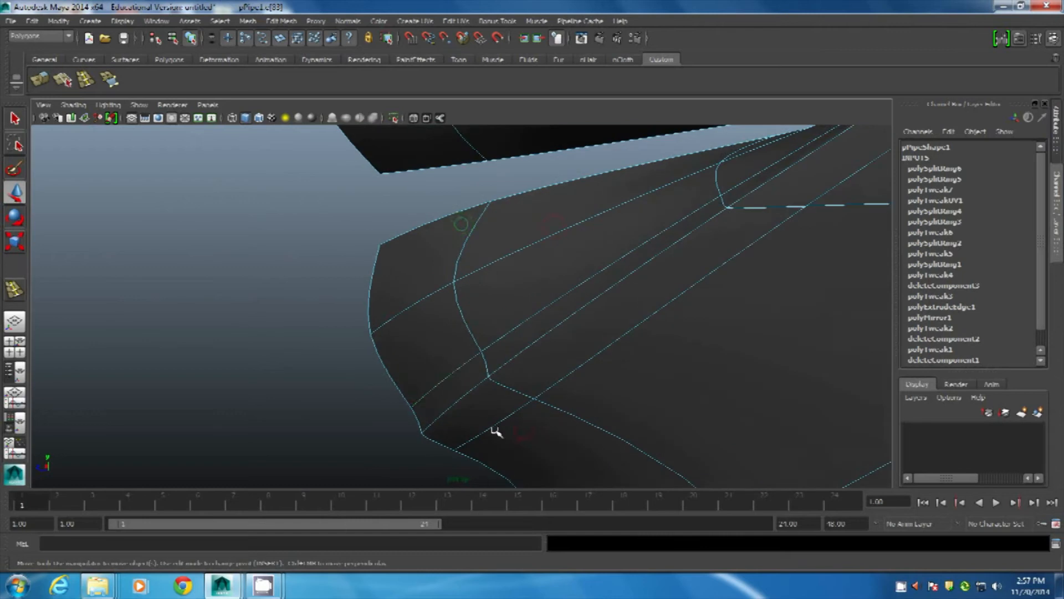
left_click(440, 383)
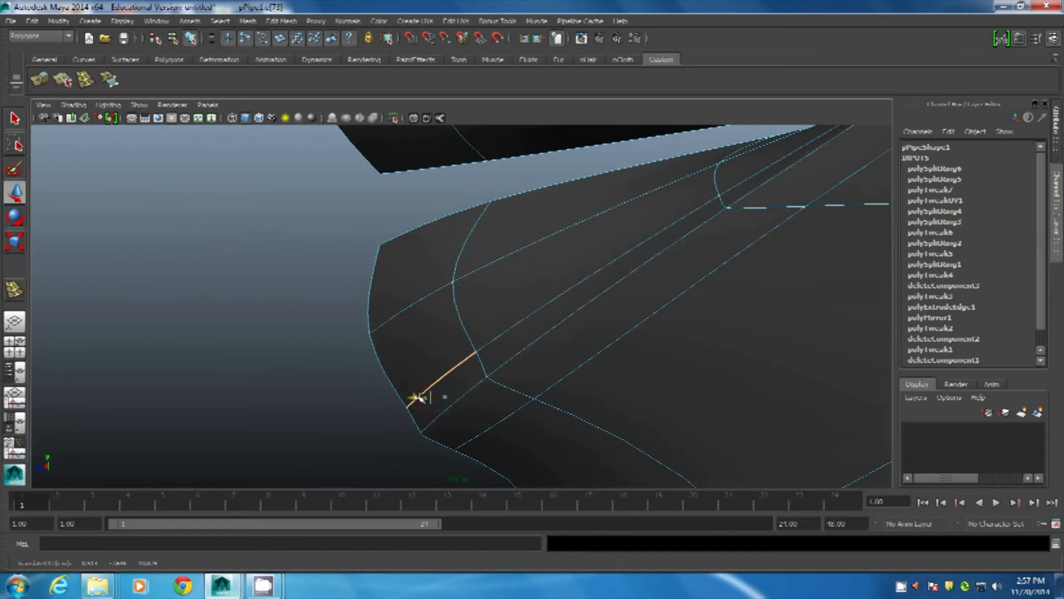
left_click_drag(417, 398, 596, 350, "alt")
right_click_drag(535, 297, 573, 283)
left_click(369, 308)
Examine the smoothed half-mouth and its corner for the sharpness of the lip rim.
left_click_drag(370, 307, 608, 368, "alt")
left_click(531, 243)
left_click_drag(531, 243, 679, 336, "alt")
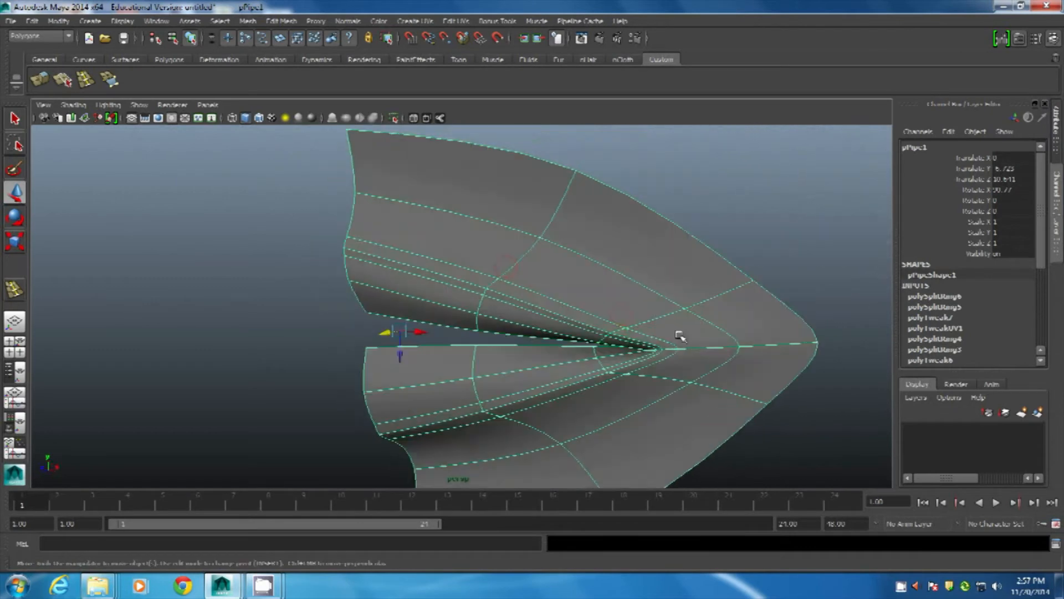
right_click_drag(679, 336, 632, 337, "alt")
left_click(811, 192)
right_click_drag(696, 266, 614, 294, "alt")
left_click_drag(589, 281, 500, 252, "alt")
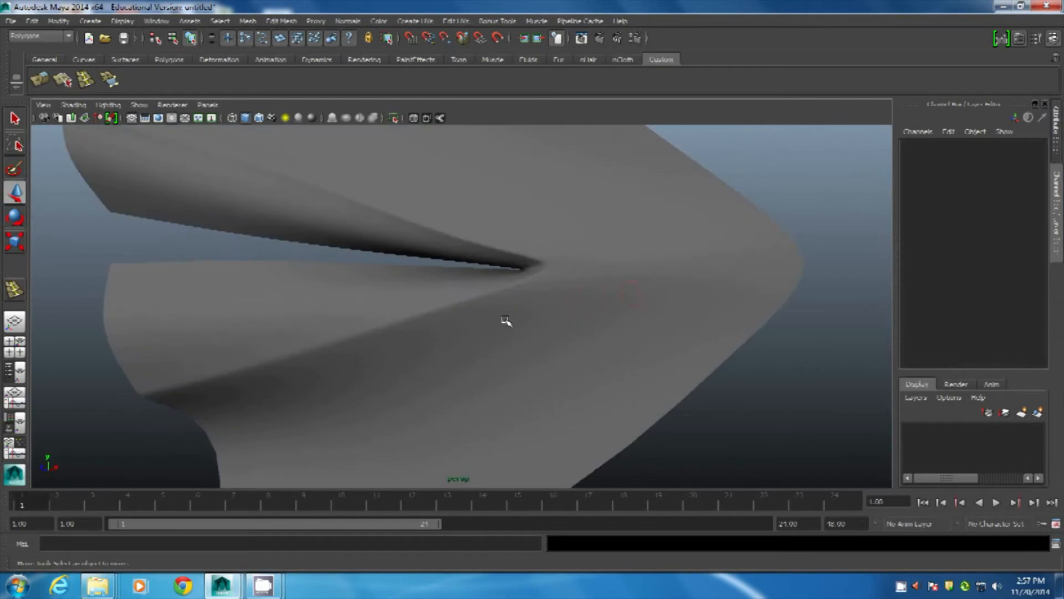
left_click_drag(579, 277, 570, 202, "alt")
Move the outermost rim loop's vertices above and below the mouth corner away from the neighbouring inner loops.
left_click(601, 218)
key("1")
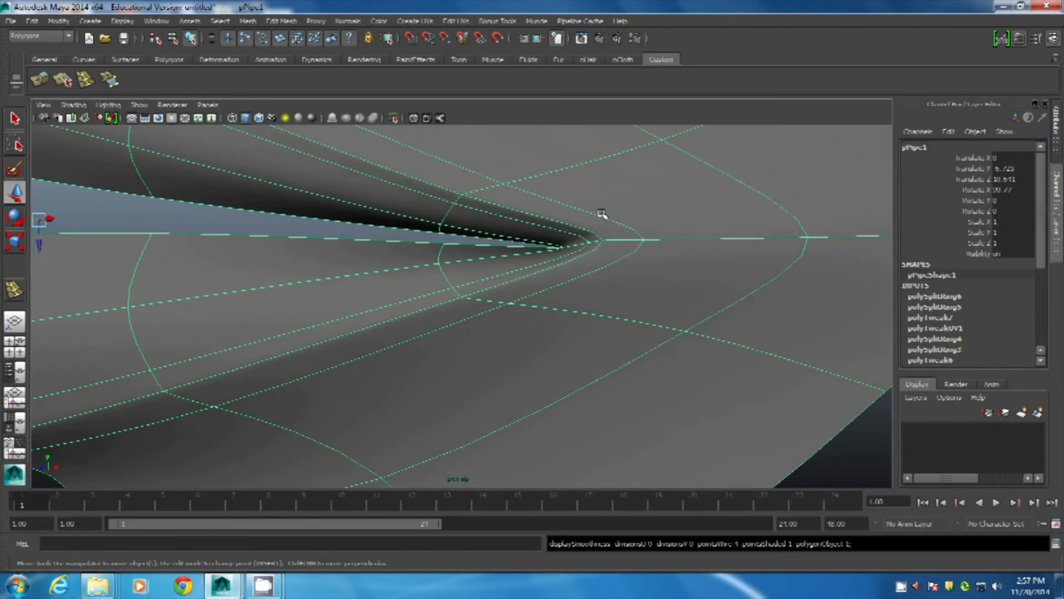
left_click_drag(601, 239, 632, 292, "alt")
right_click_drag(571, 259, 542, 260)
left_click(721, 255)
middle_click_drag(746, 292, 571, 356, "alt")
left_click_drag(544, 372, 565, 272)
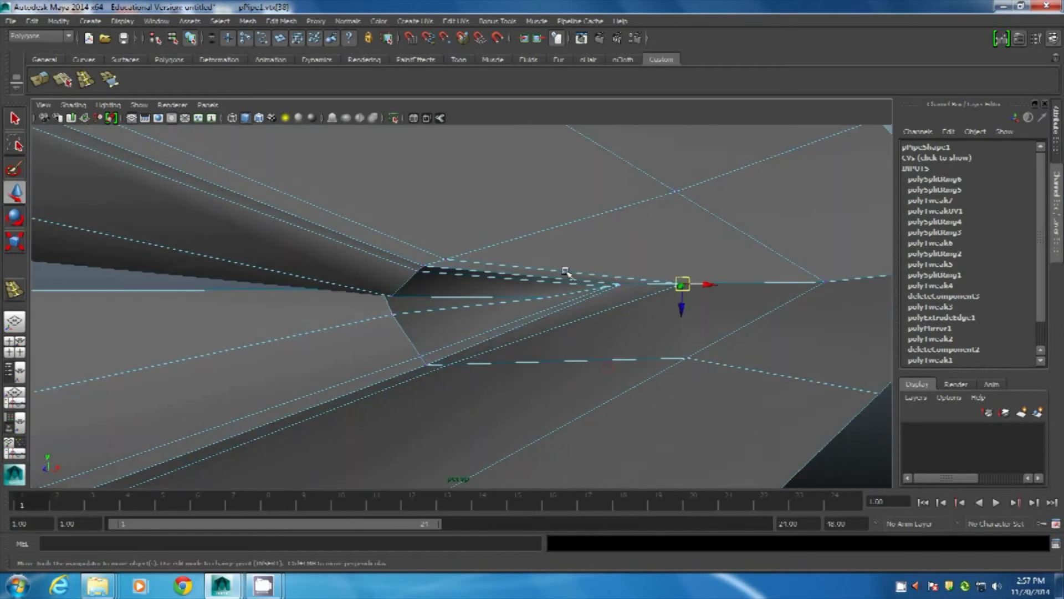
left_click(443, 260)
left_click_drag(450, 260, 473, 236)
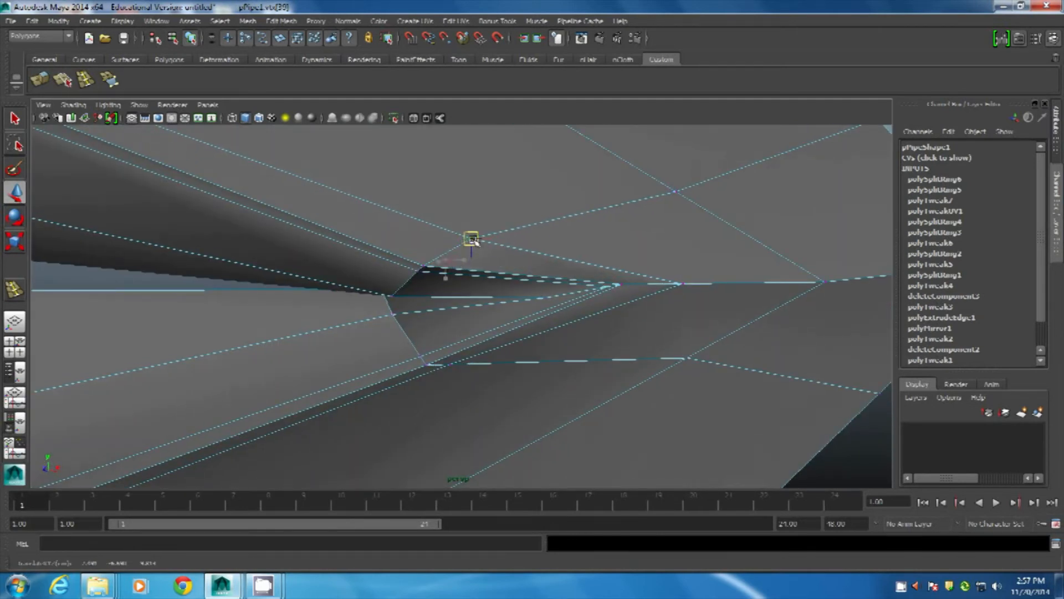
left_click(456, 366)
left_click_drag(454, 366, 455, 384)
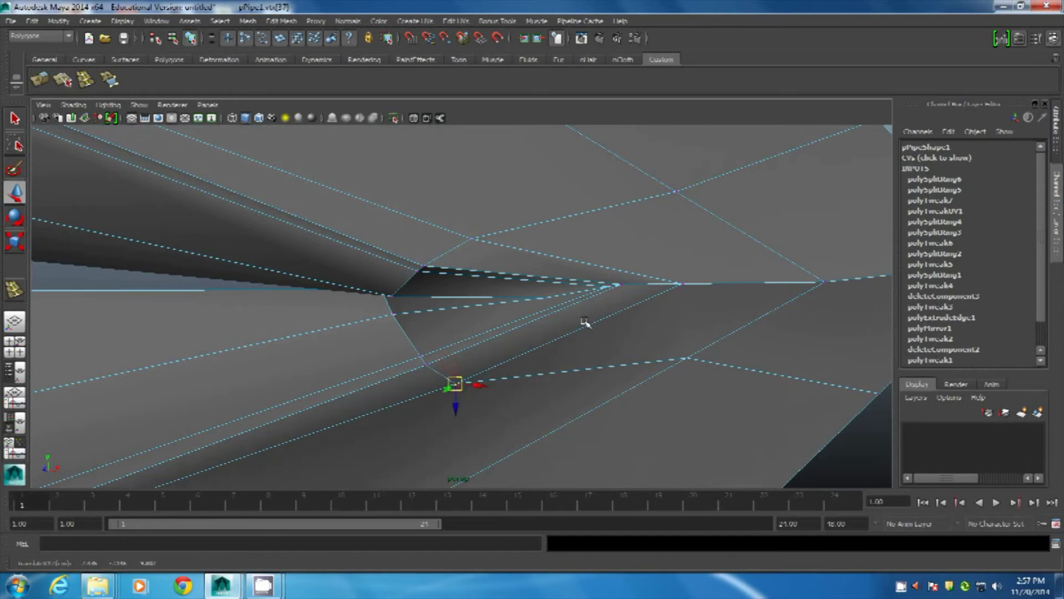
Reposition the rim loop's vertex at the mouth corner and check the corner with smooth preview.
left_click(623, 286)
left_click_drag(642, 284, 679, 282, "alt")
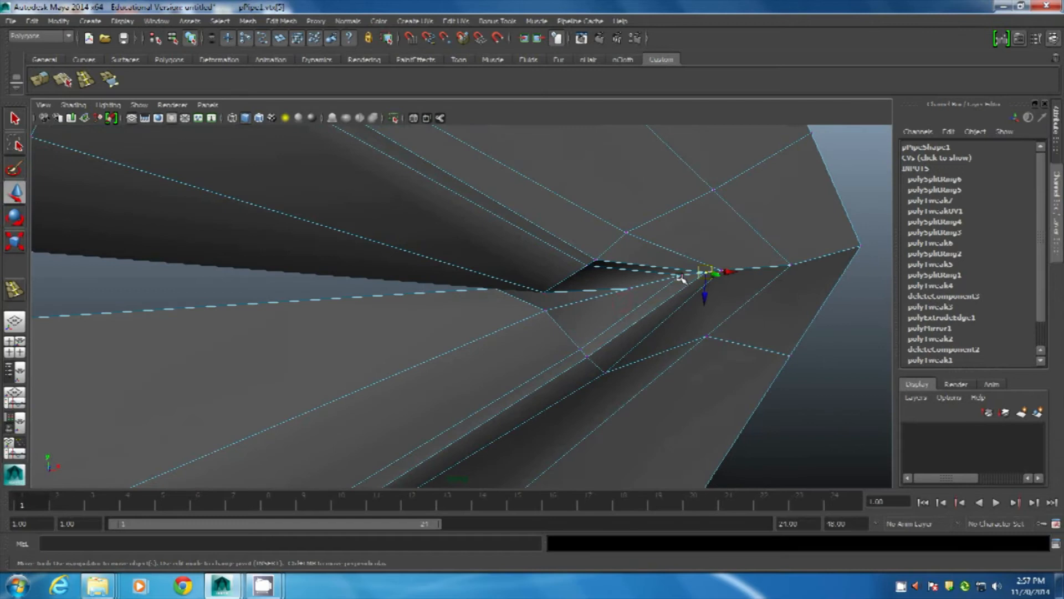
left_click(657, 283)
key("3")
right_click_drag(738, 228, 779, 214)
left_click(871, 190)
left_click_drag(745, 338, 690, 348, "alt")
right_click_drag(691, 378, 547, 330, "alt")
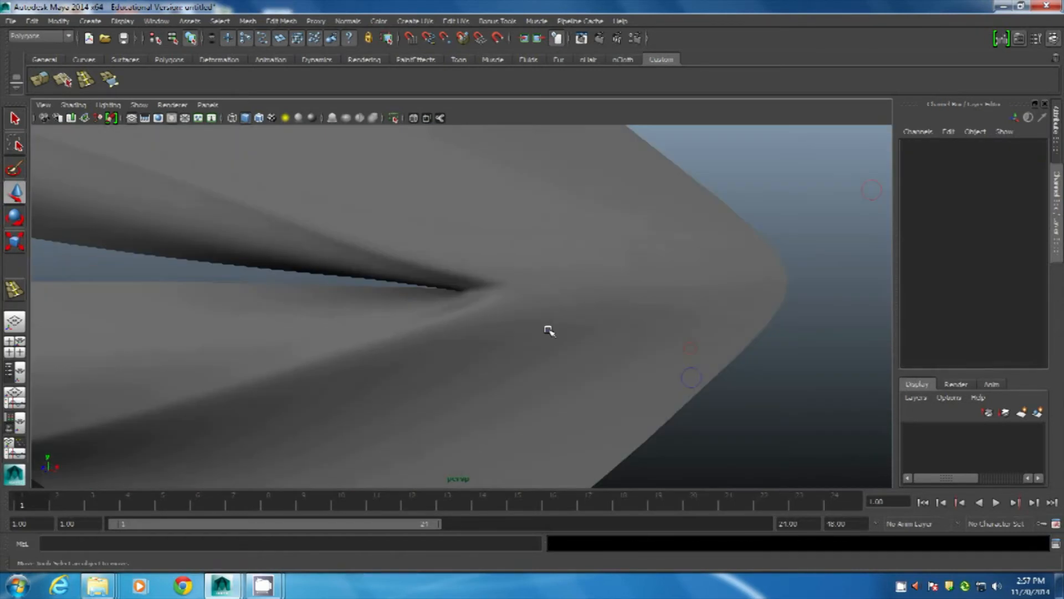
left_click_drag(549, 330, 423, 290, "alt")
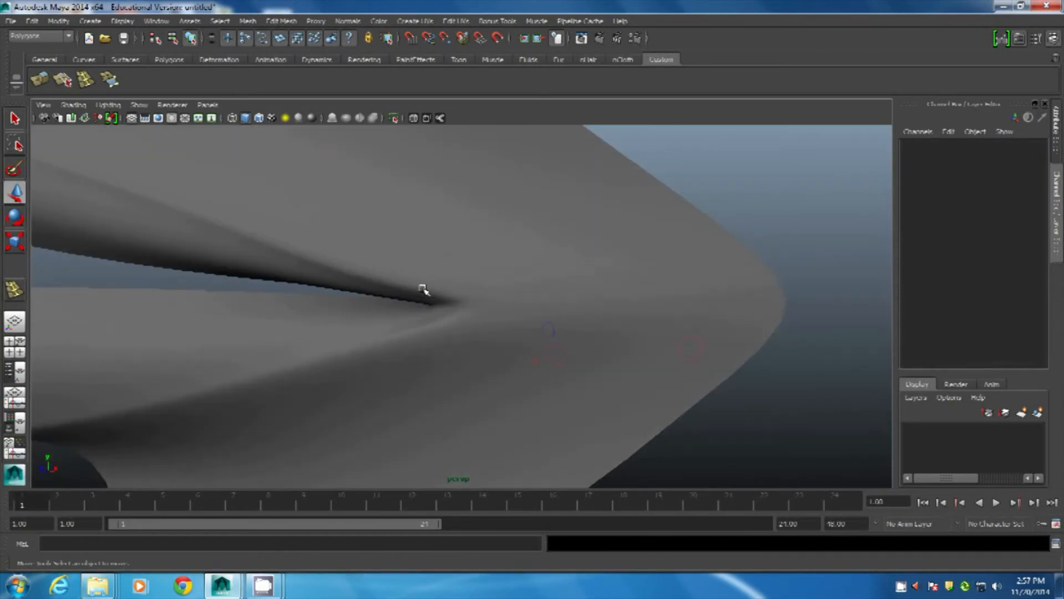
Apply Average Vertices to the inner rim loops' mouth-corner vertices and add the command to the Custom shelf.
left_click(459, 296)
right_click_drag(451, 281, 388, 265)
key("1")
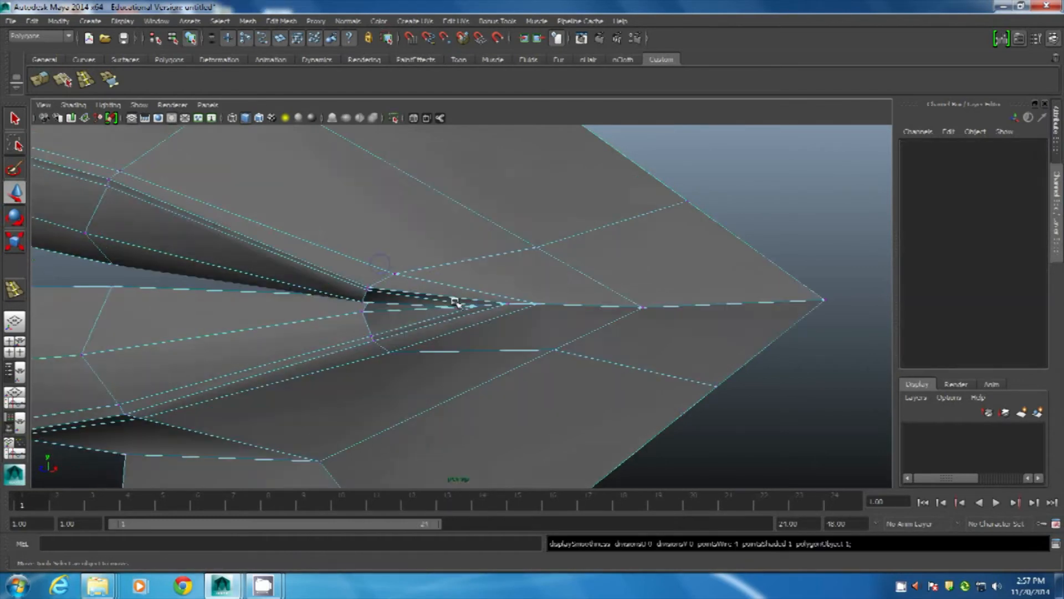
left_click_drag(447, 283, 592, 350)
left_click_drag(556, 277, 612, 230, "alt")
left_click_drag(567, 191, 449, 277)
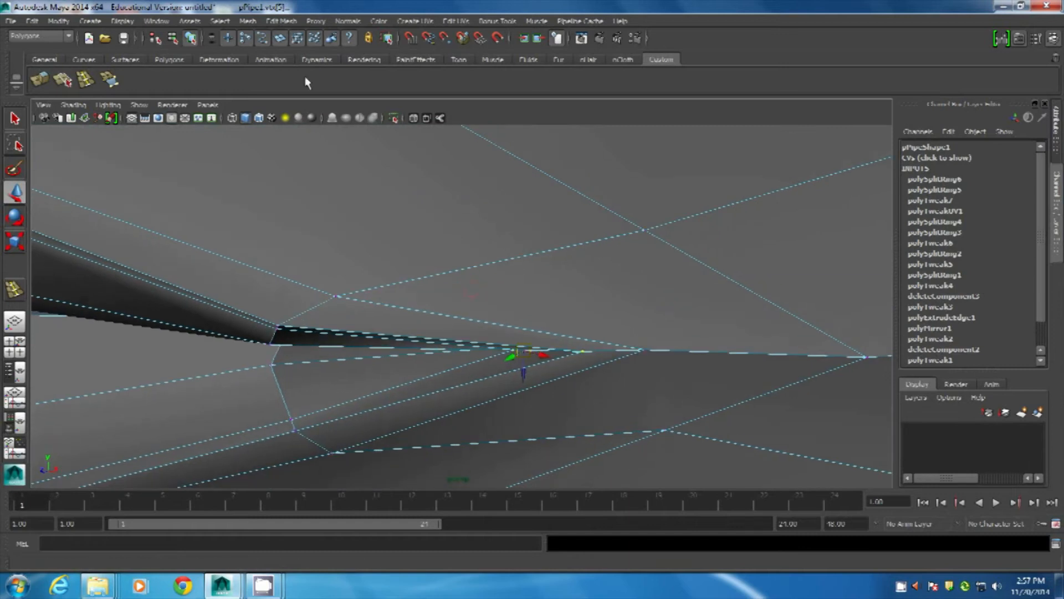
left_click(281, 21)
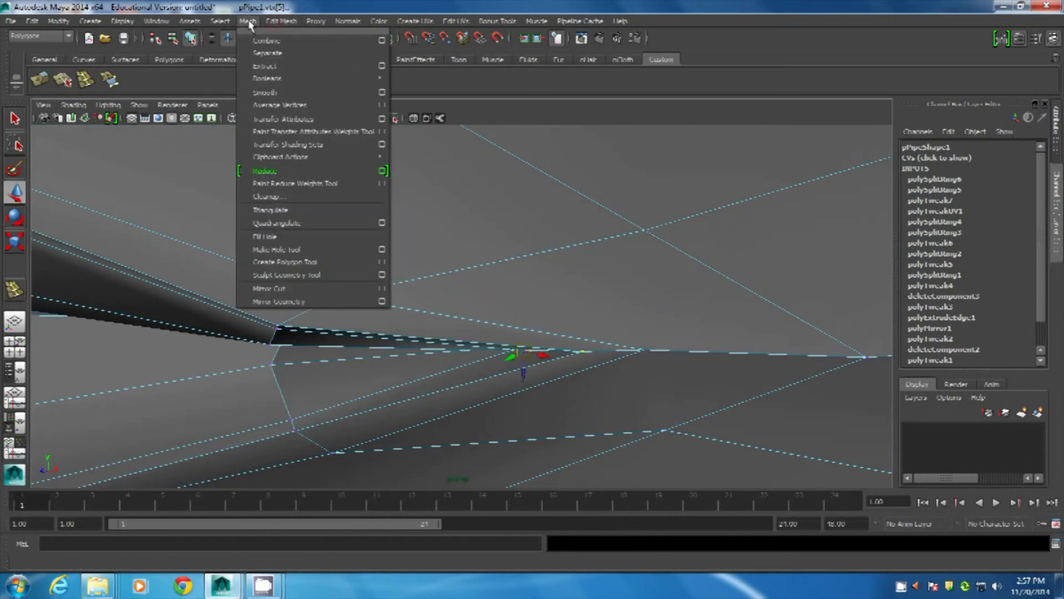
left_click(284, 105)
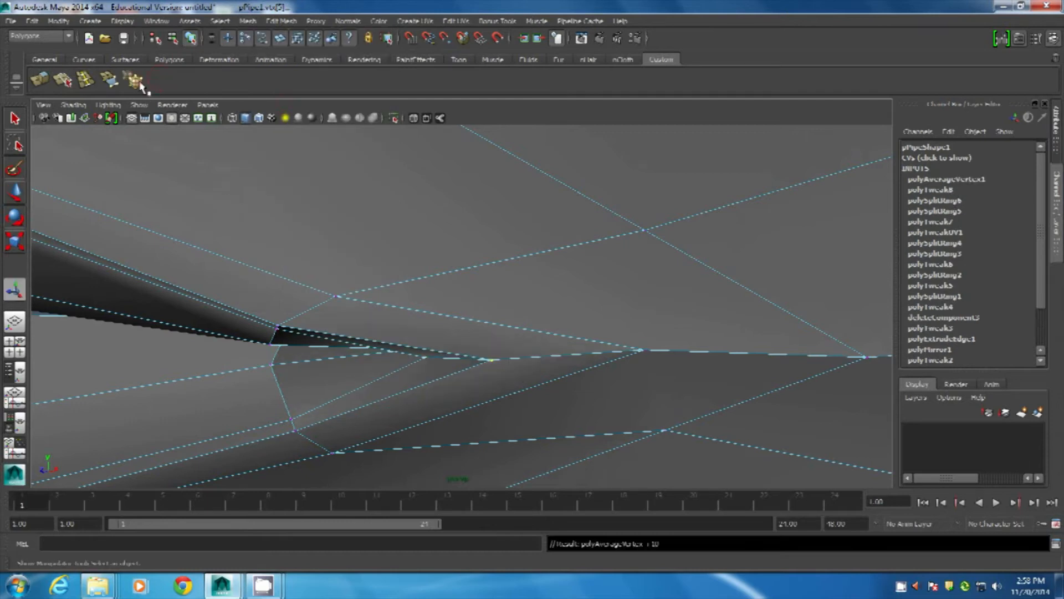
Undo the averaging, reapply Average Vertices to the same mouth-corner vertices, and show the smooth preview.
key("ctrl+z")
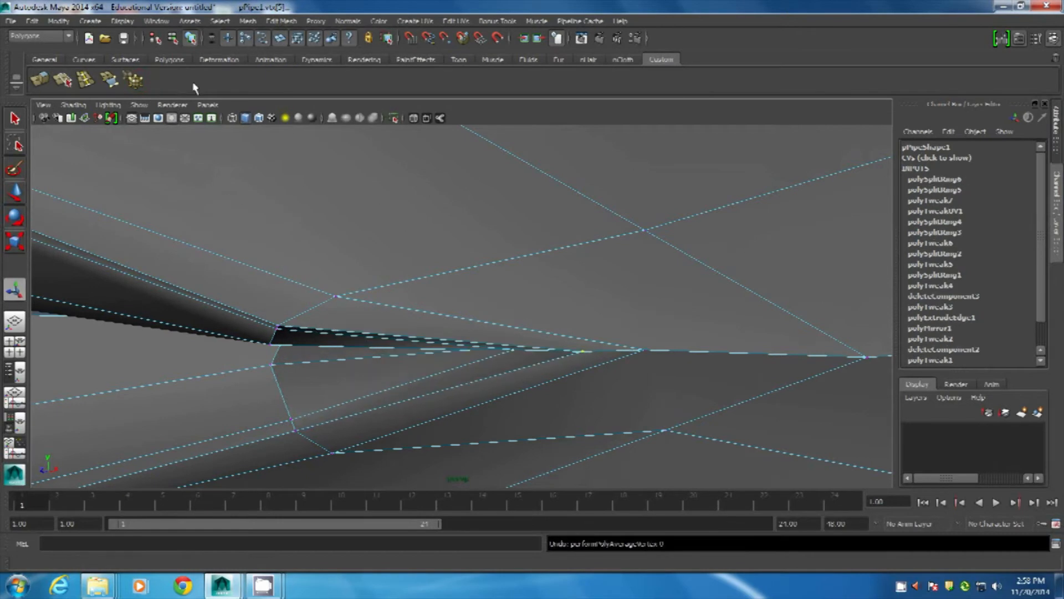
left_click(135, 83)
left_click_drag(464, 342, 476, 328, "alt")
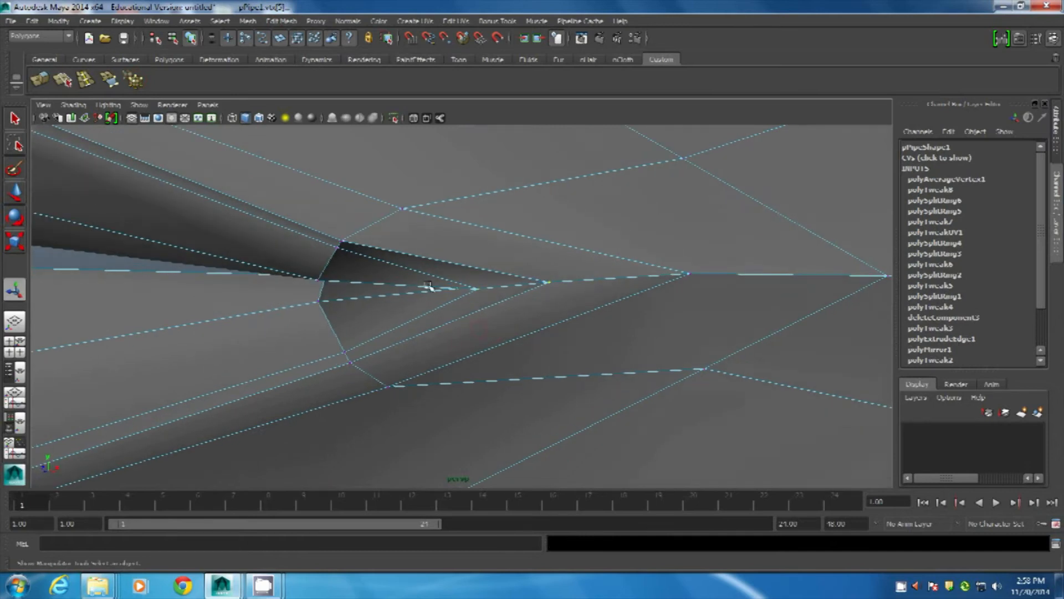
scroll(589, 258, "down", 6)
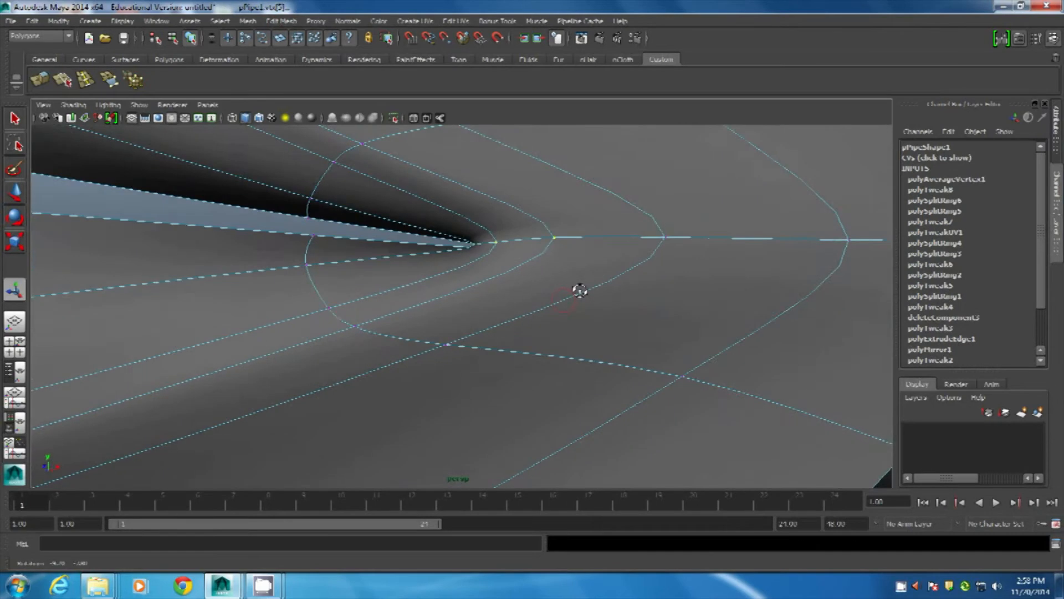
left_click(787, 185)
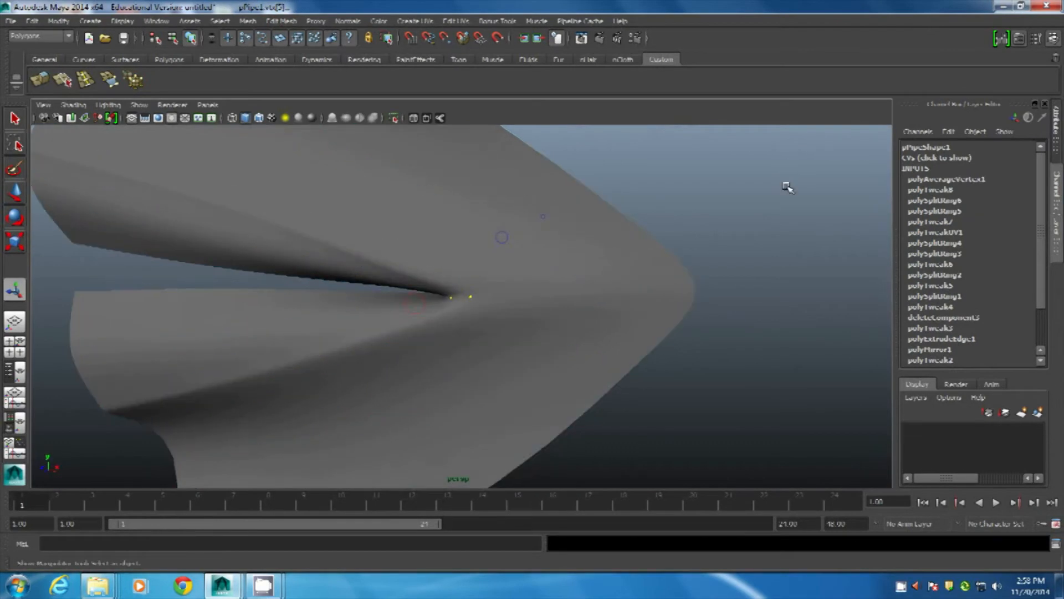
scroll(521, 335, "up", 4)
scroll(460, 300, "up", 1)
Average the rim loops' vertices just above and just below the mouth corner and show the smooth preview.
left_click(485, 233)
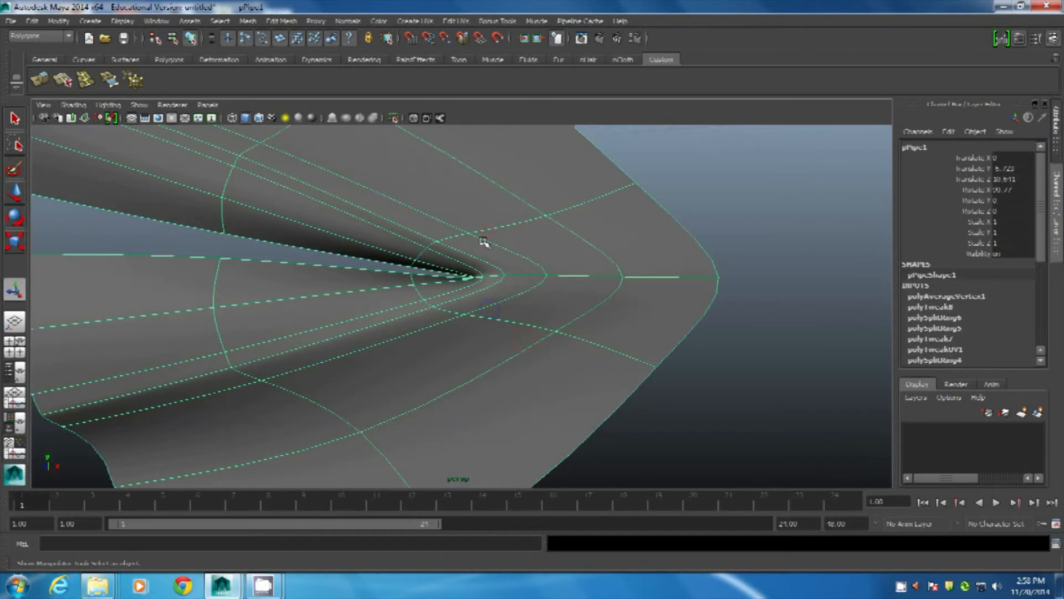
key("1")
right_click_drag(464, 246, 427, 242)
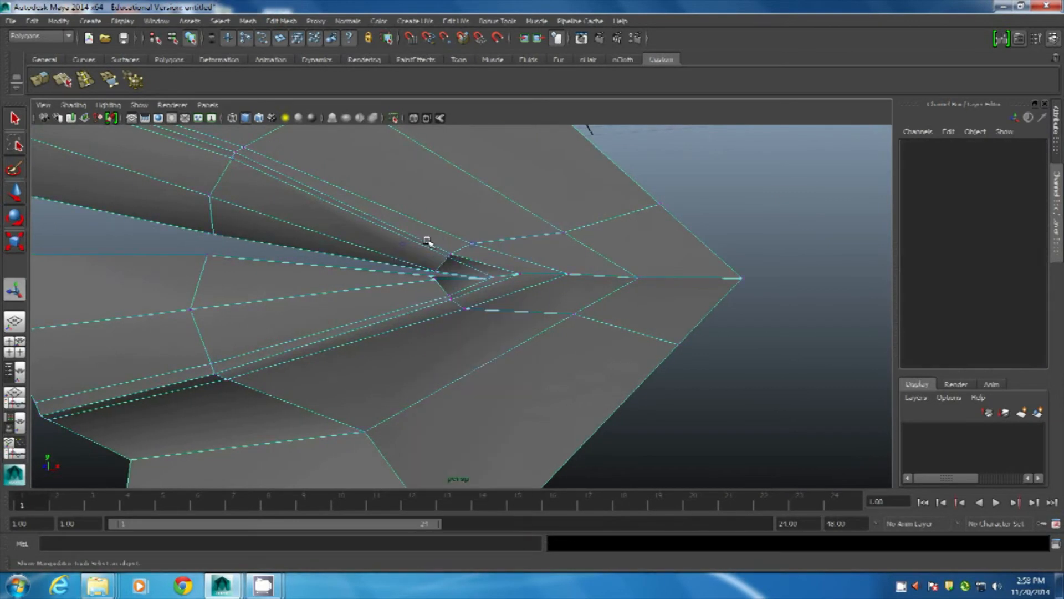
left_click(483, 264)
left_click_drag(483, 264, 400, 312, "alt")
key("g")
key("g")
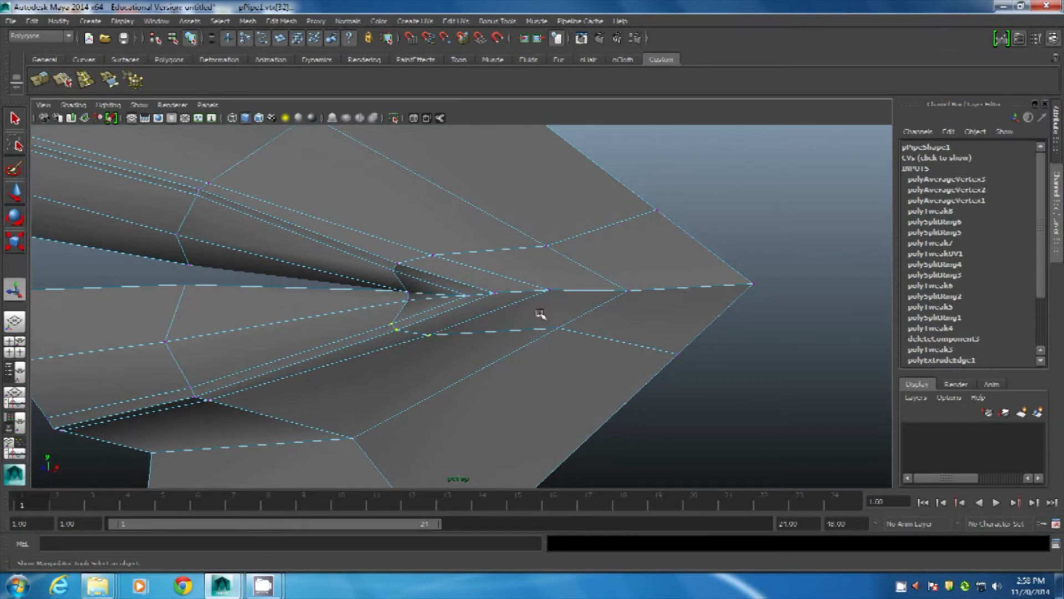
key("3")
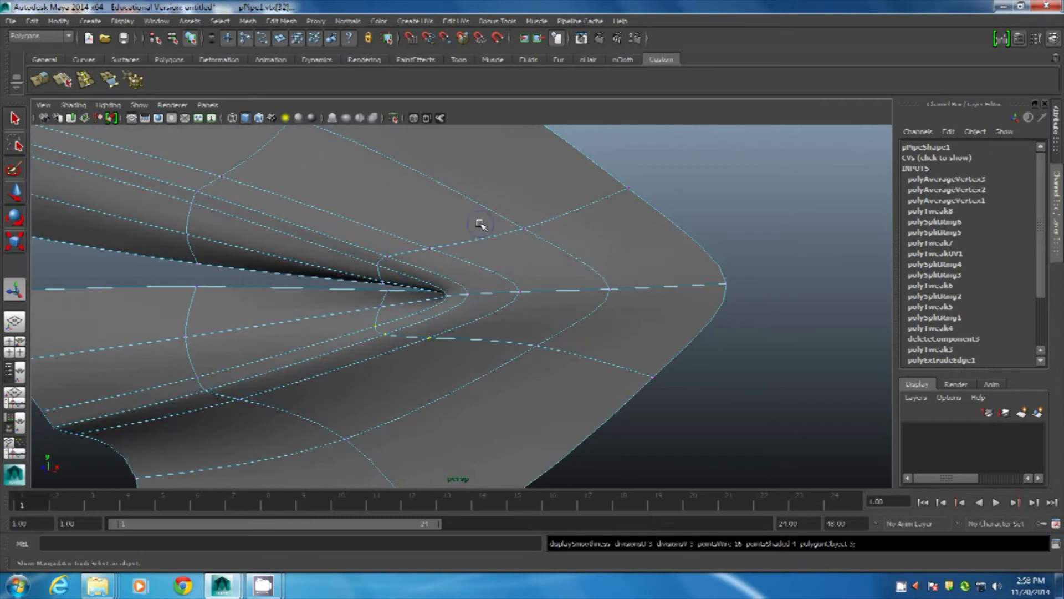
Examine the whole half-mouth mesh from the side and front without smoothing.
right_click_drag(537, 208, 590, 197)
left_click_drag(731, 275, 437, 379, "alt")
left_click(487, 360)
left_click_drag(387, 275, 511, 292, "alt")
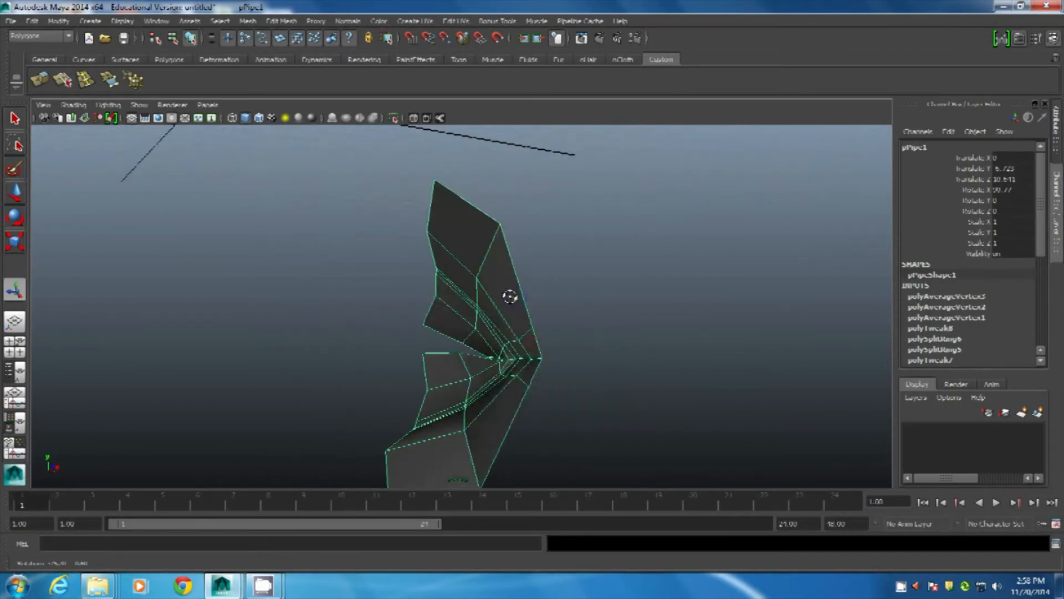
left_click(558, 272)
left_click_drag(456, 380, 332, 282, "alt")
left_click(334, 273)
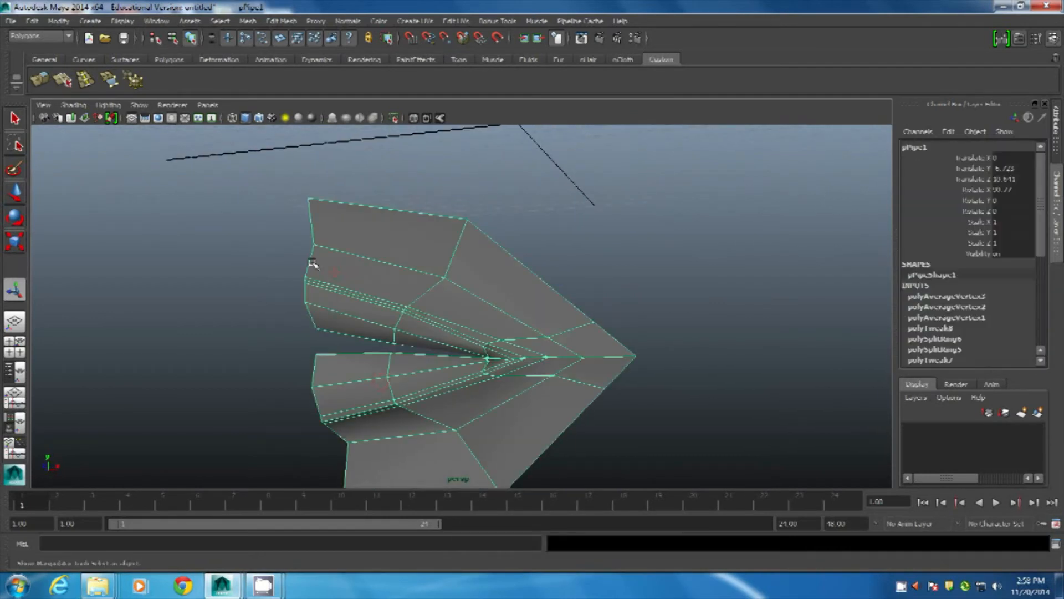
middle_click_drag(338, 422, 357, 330, "alt")
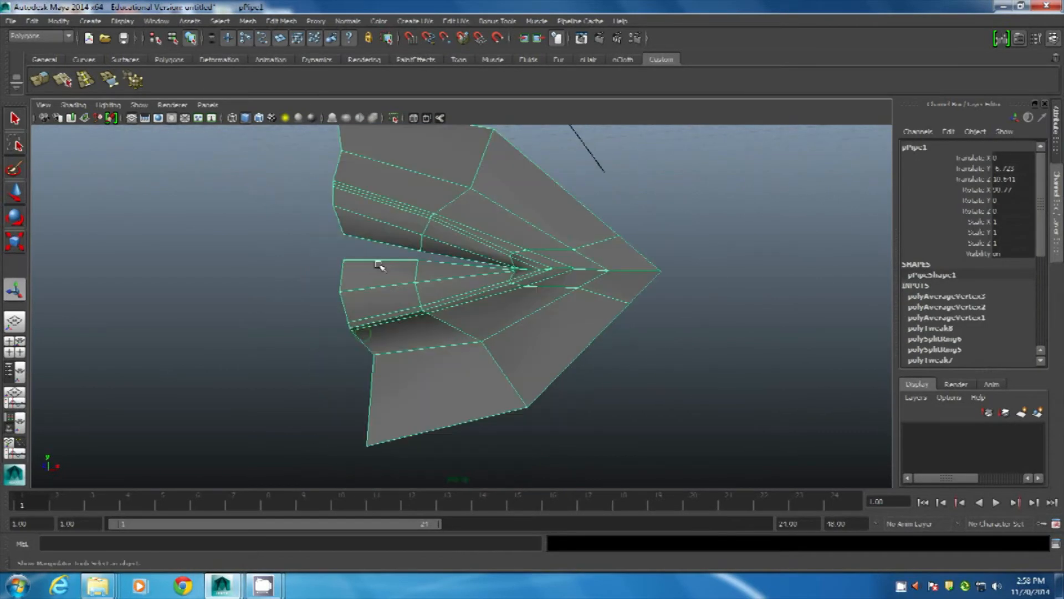
Select the half-mouth's open midline vertices and snap them onto the central vertical grid line in the front view.
right_click_drag(388, 172, 338, 160)
left_click_drag(404, 340, 471, 400, "alt")
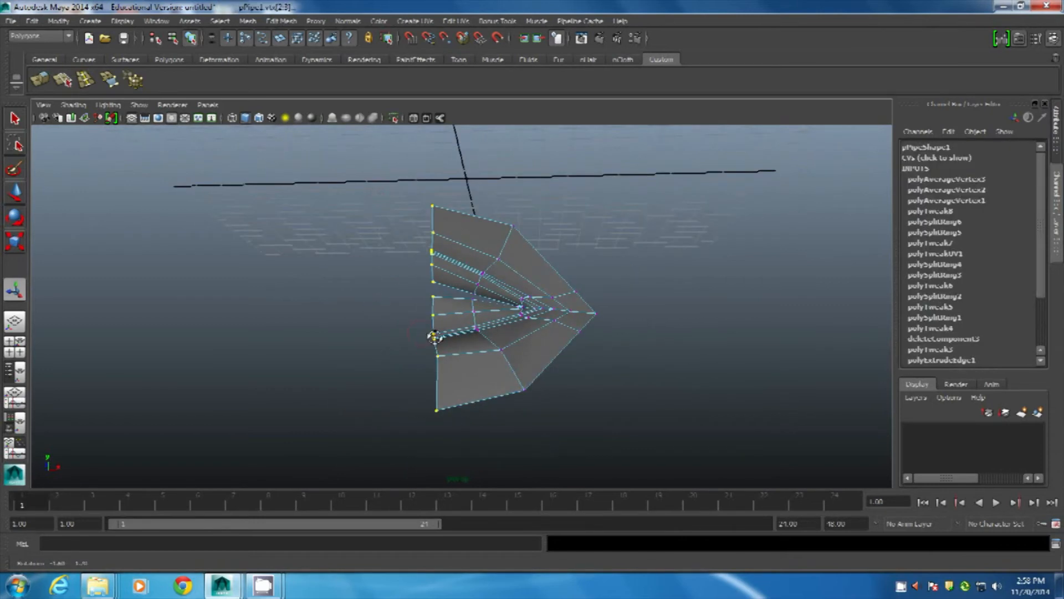
key("space")
key("space")
right_click_drag(302, 326, 468, 379, "alt")
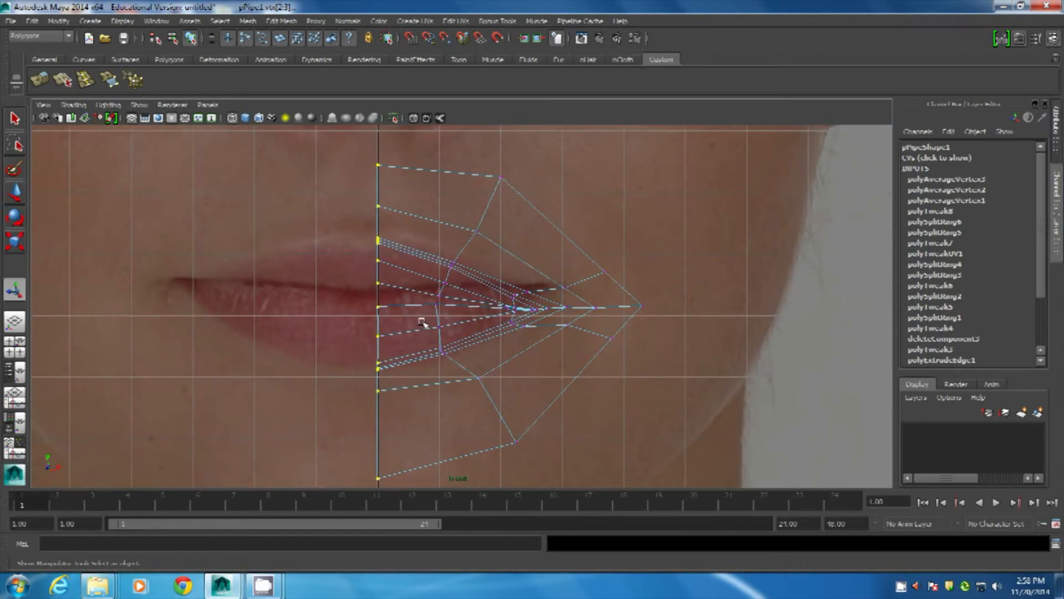
scroll(422, 323, "down", 5)
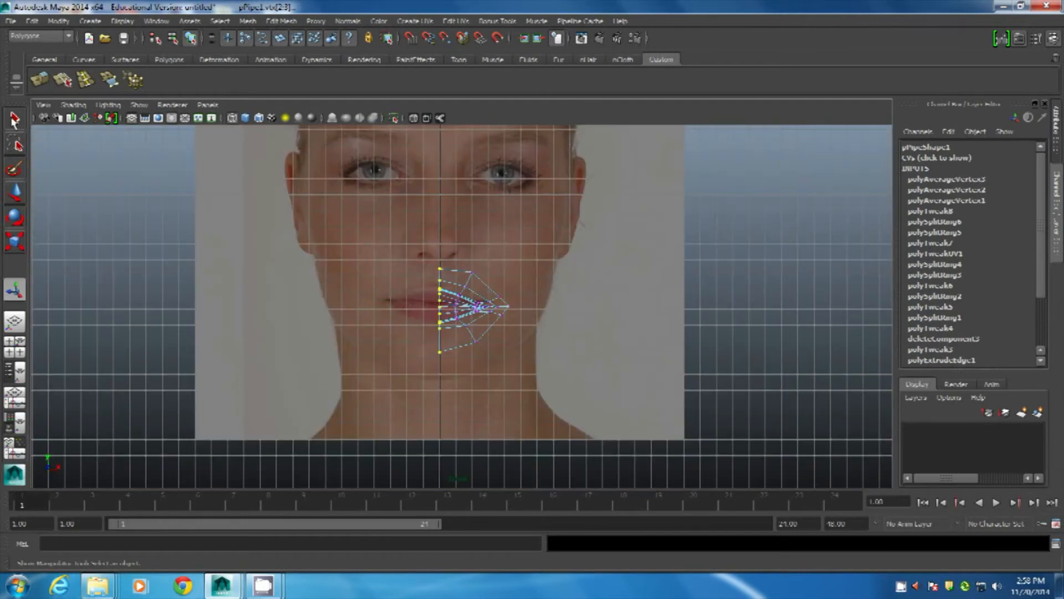
left_click(15, 191)
scroll(497, 354, "up", 4)
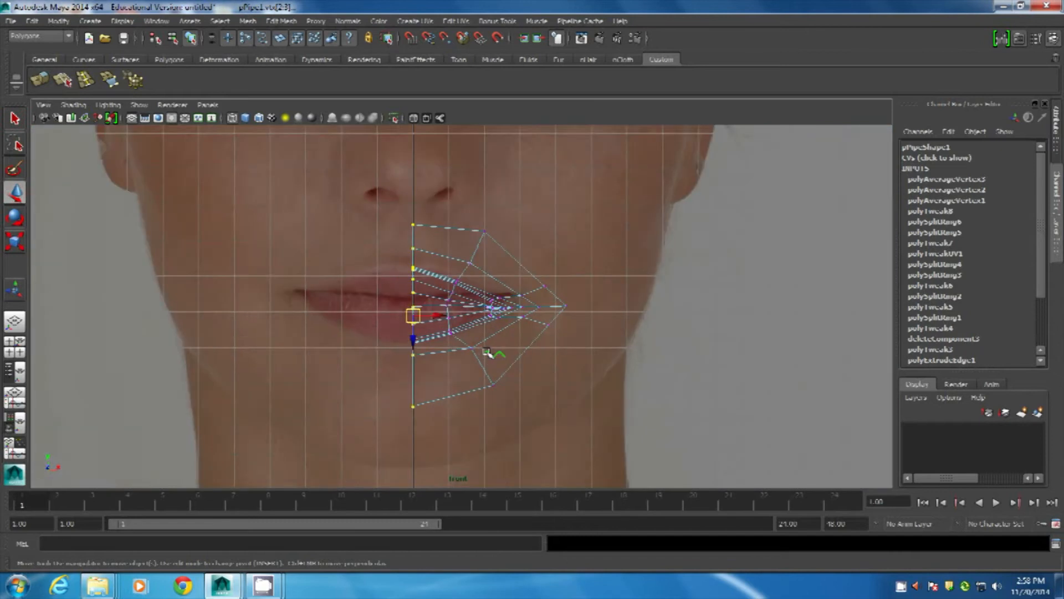
scroll(487, 353, "up", 2)
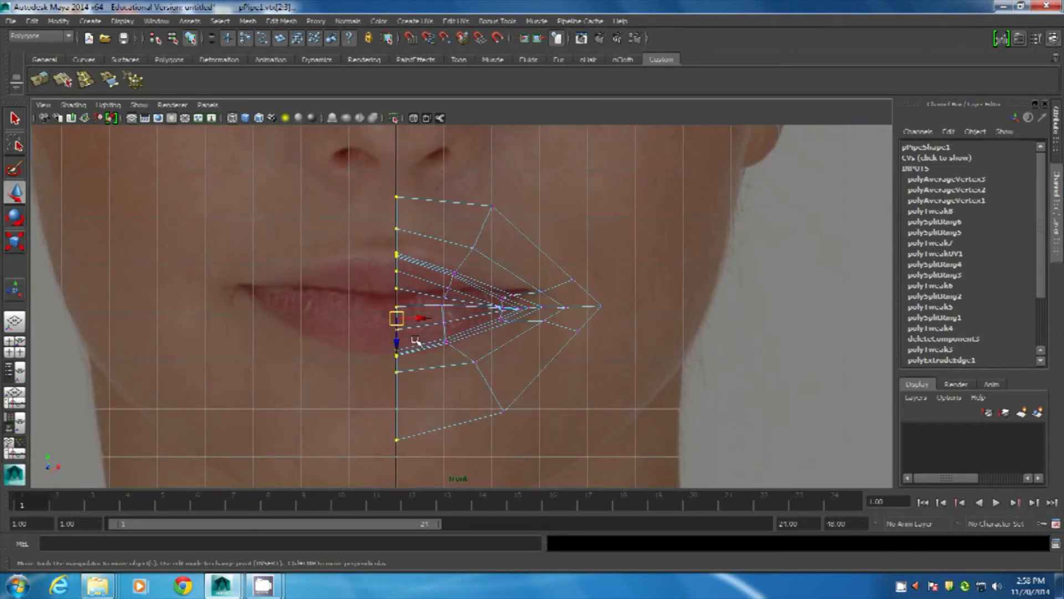
middle_click_drag(406, 318, 441, 310, "alt")
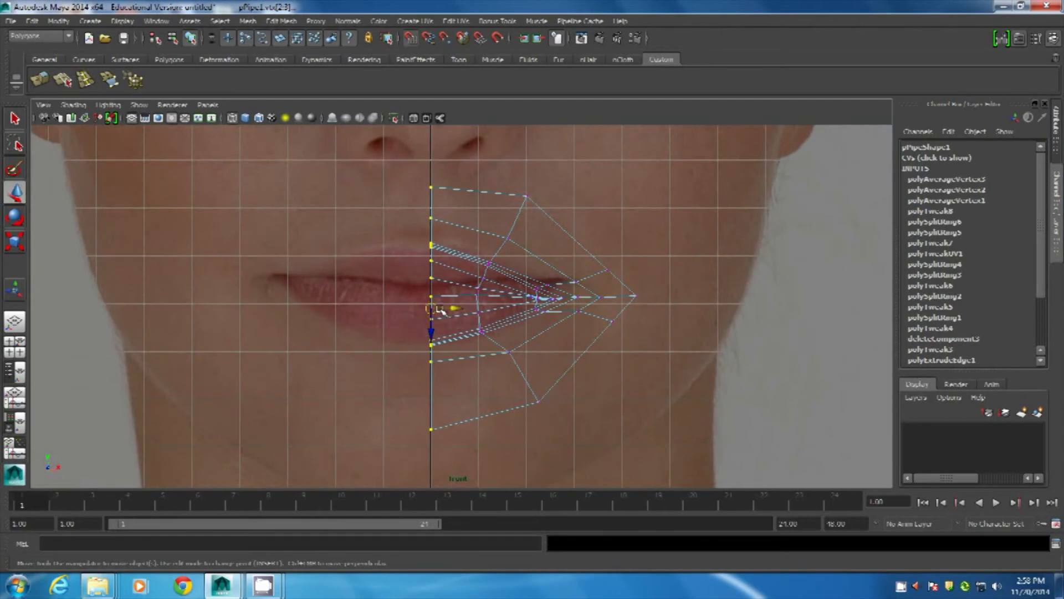
mouse_move(440, 312)
left_mouse_down()
mouse_move(483, 310)
mouse_move(436, 316)
left_mouse_up()
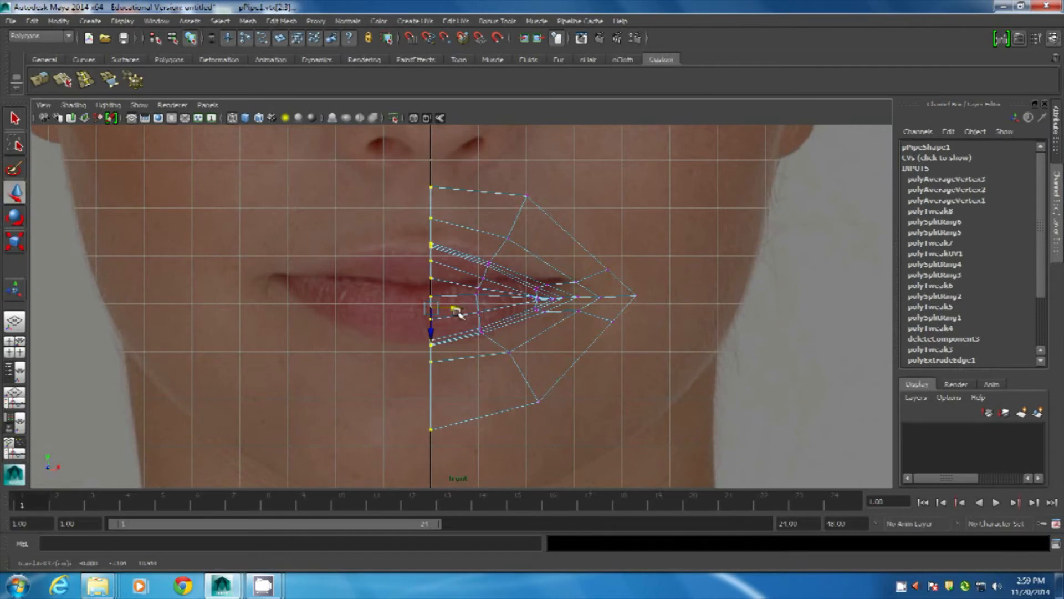
key("r")
left_click_drag(402, 313, 455, 309)
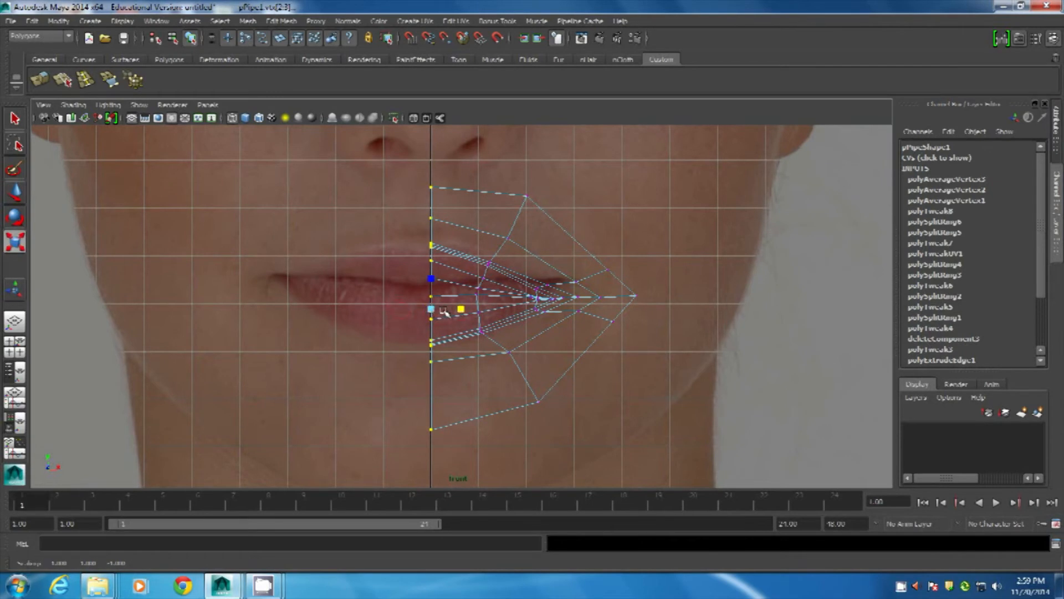
key("w")
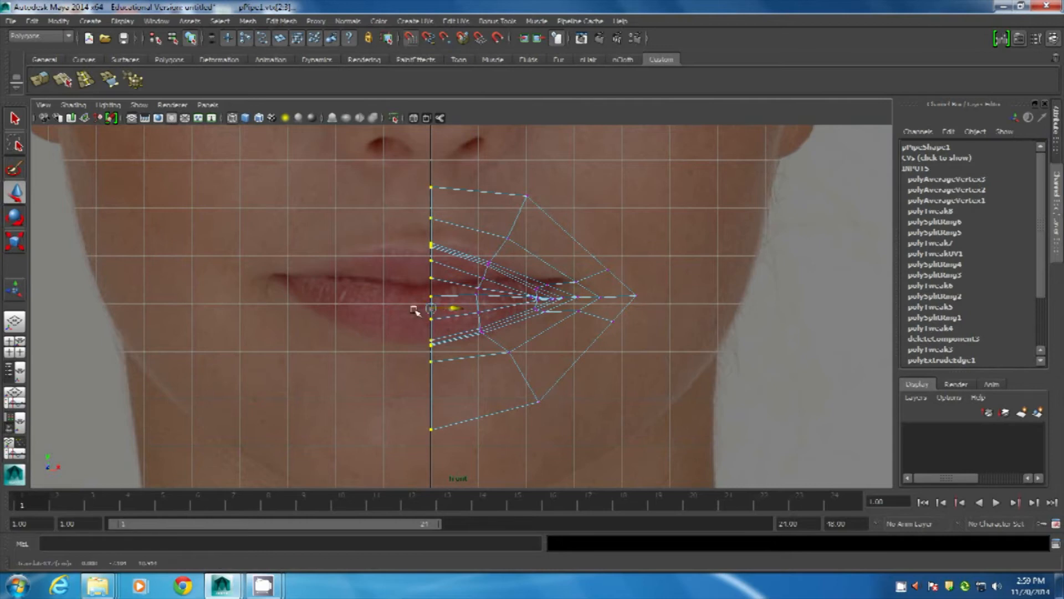
Return the half-mouth to object mode and select the whole mesh in the perspective view.
key("space")
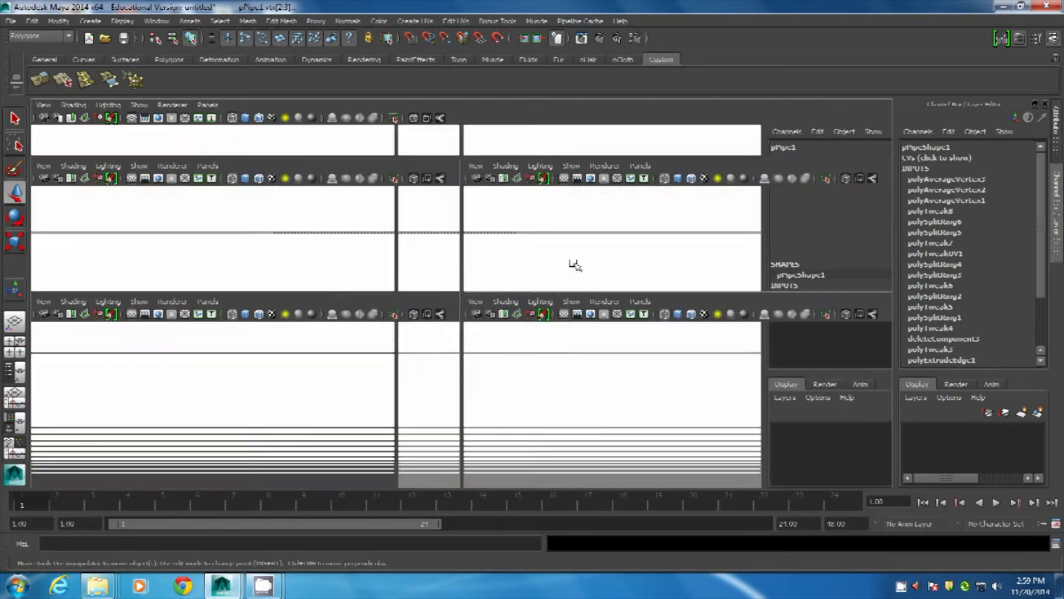
right_click_drag(695, 143, 732, 138)
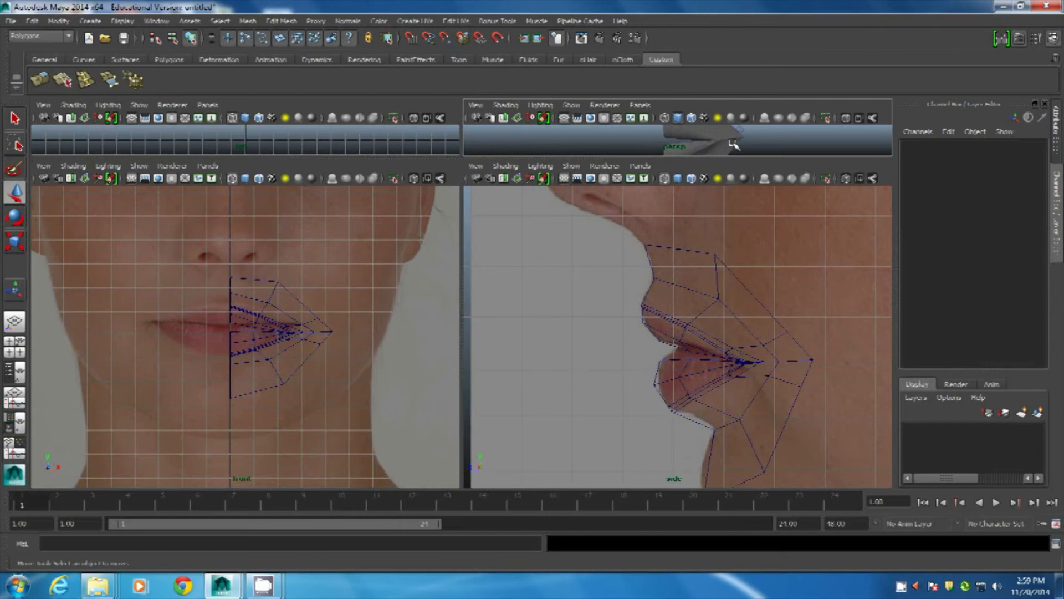
key("space")
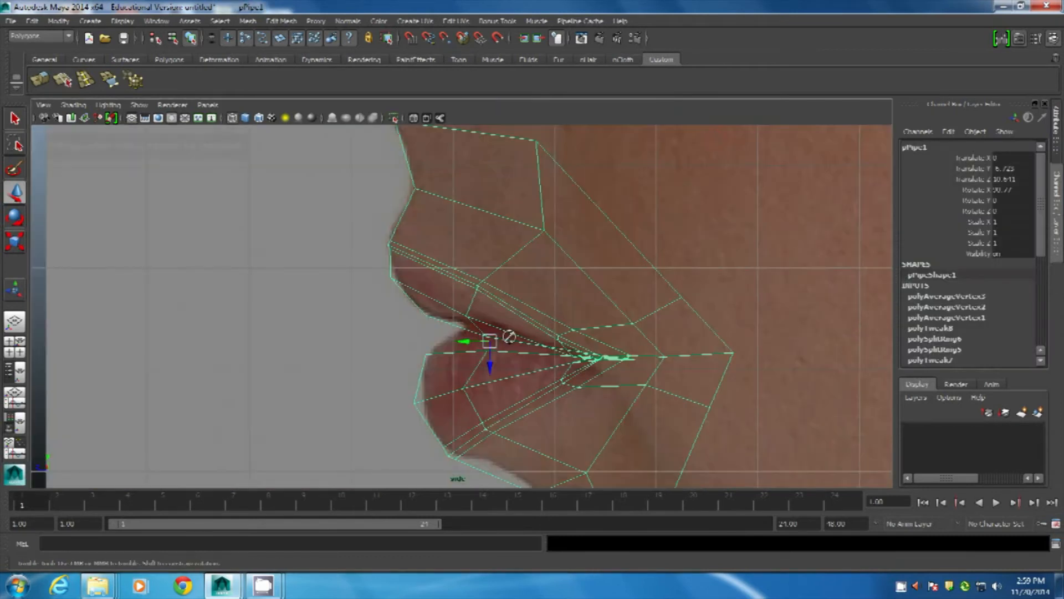
left_click_drag(509, 337, 592, 357, "alt")
key("space")
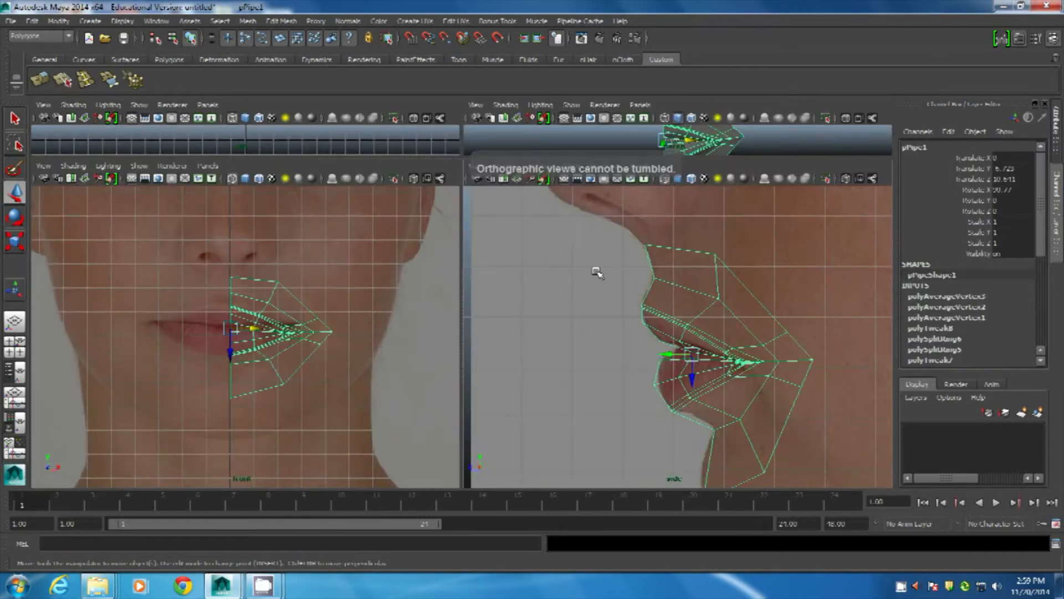
key("space")
left_click_drag(711, 142, 515, 301, "alt")
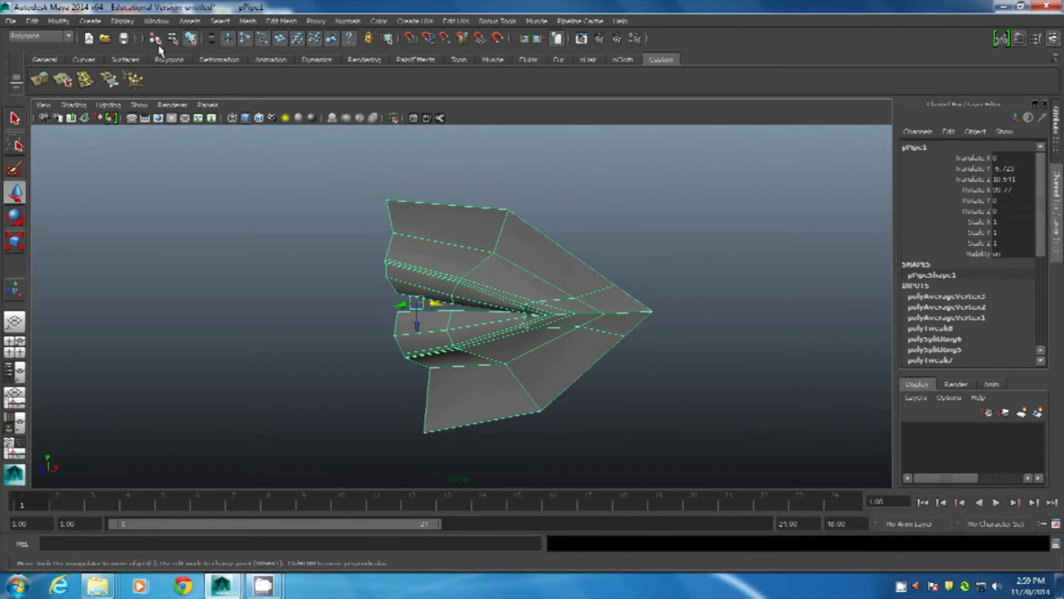
Add Mirror Geometry to the Custom shelf and mirror the half-mouth in -X, merging with the original using Merge vertices.
left_click(253, 22)
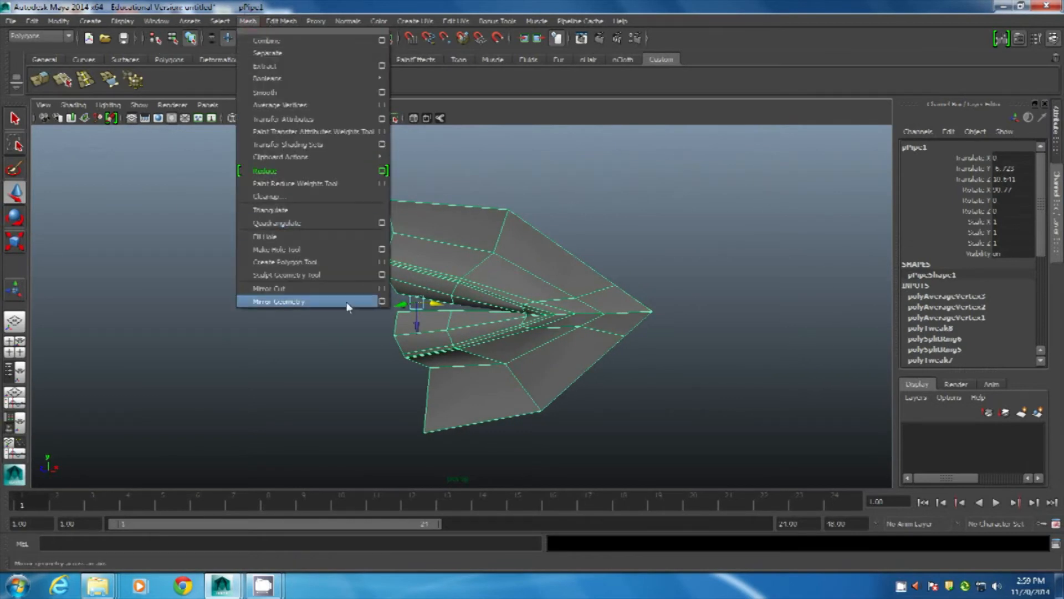
left_click(383, 302, "ctrl+shift")
left_click(382, 302)
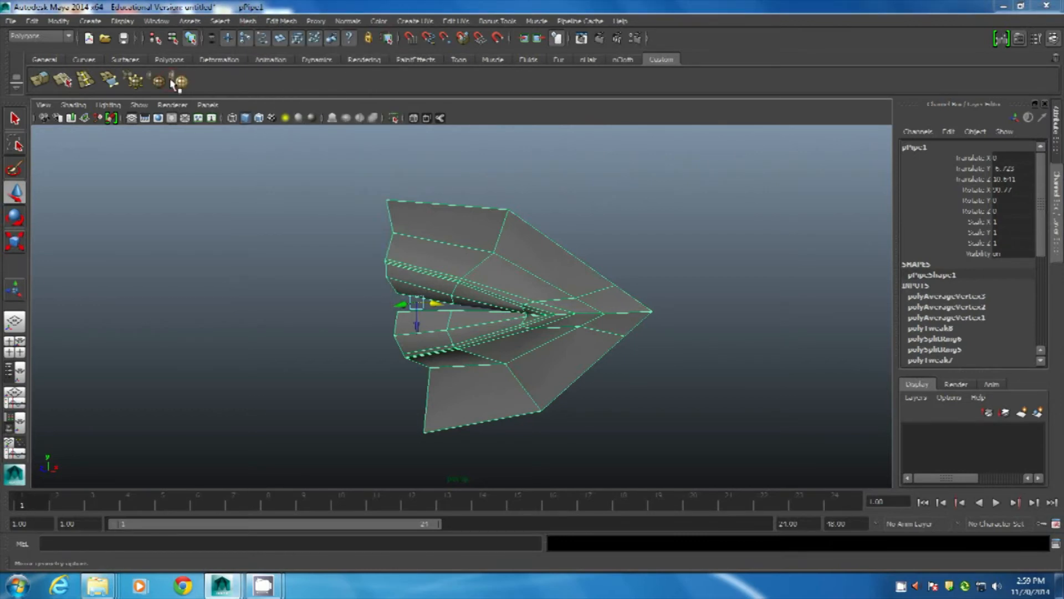
left_click_drag(319, 138, 805, 116)
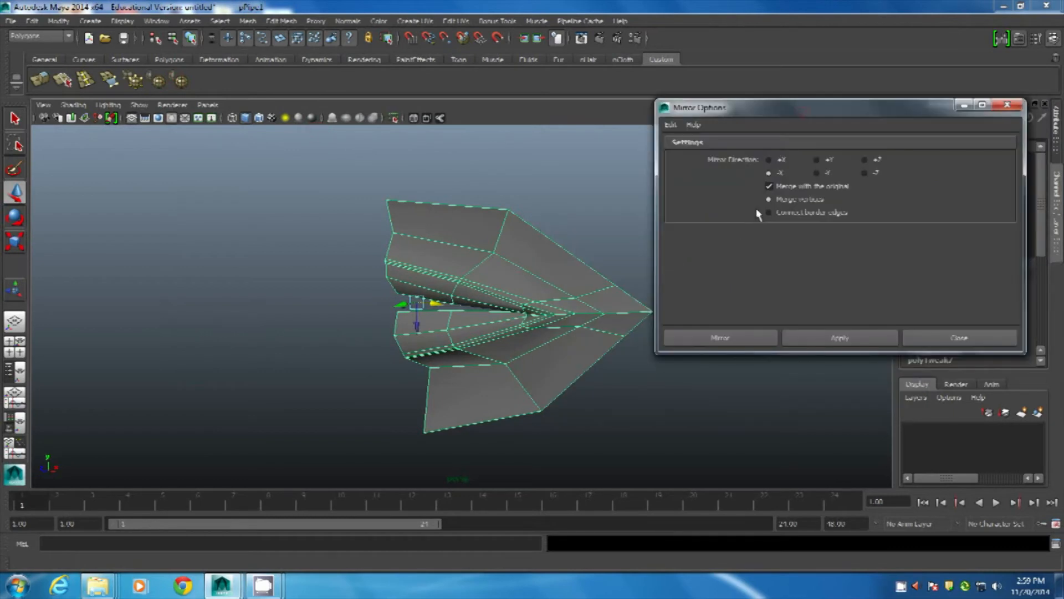
left_click(840, 338)
left_click(959, 338)
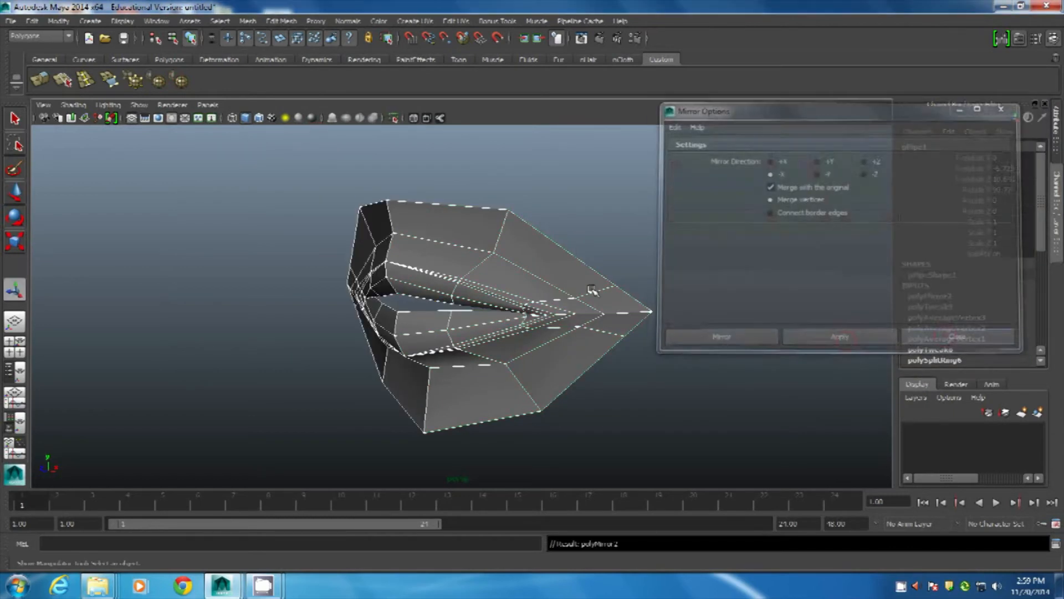
Inspect the rim loops at the mirrored mouth's centre seam and set the mirror's Merge Threshold to 0.001.
left_click_drag(554, 249, 488, 233, "alt")
scroll(417, 230, "up", 3)
left_click_drag(416, 230, 391, 299, "alt")
right_click_drag(390, 299, 471, 311, "alt")
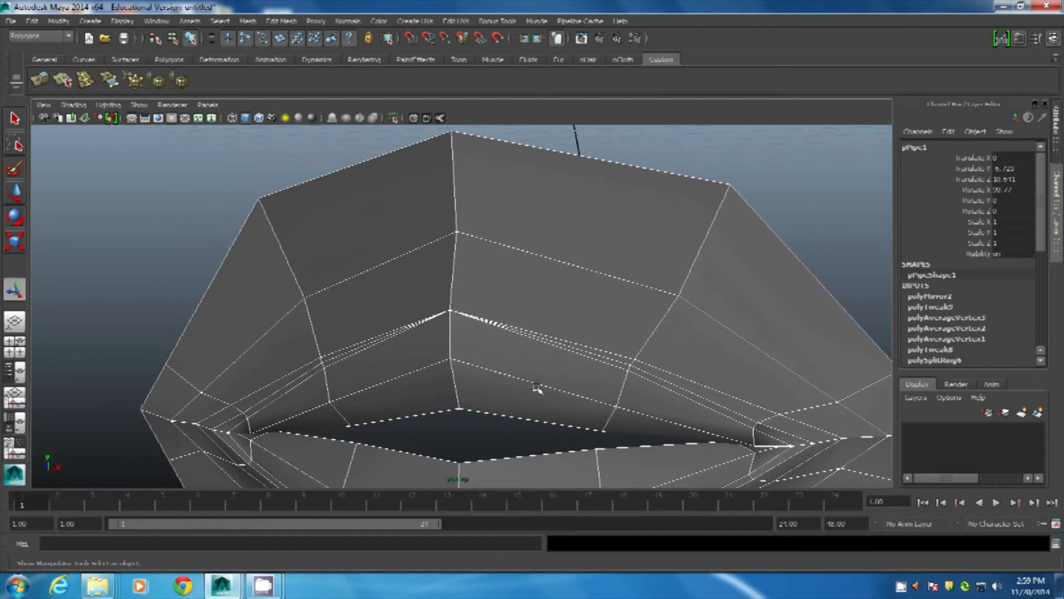
left_click_drag(522, 329, 521, 295, "alt")
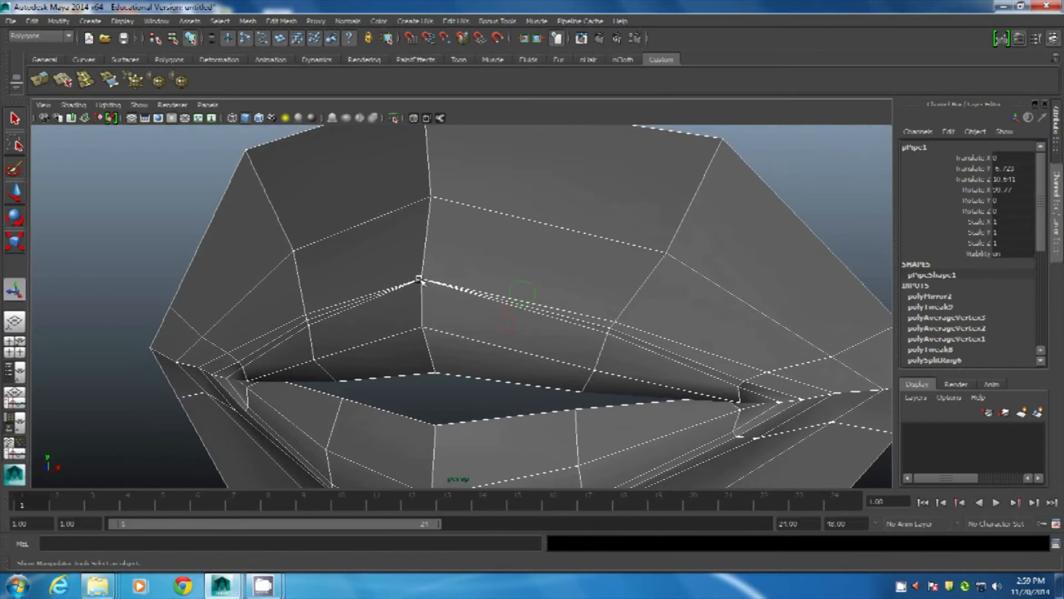
left_click(934, 299)
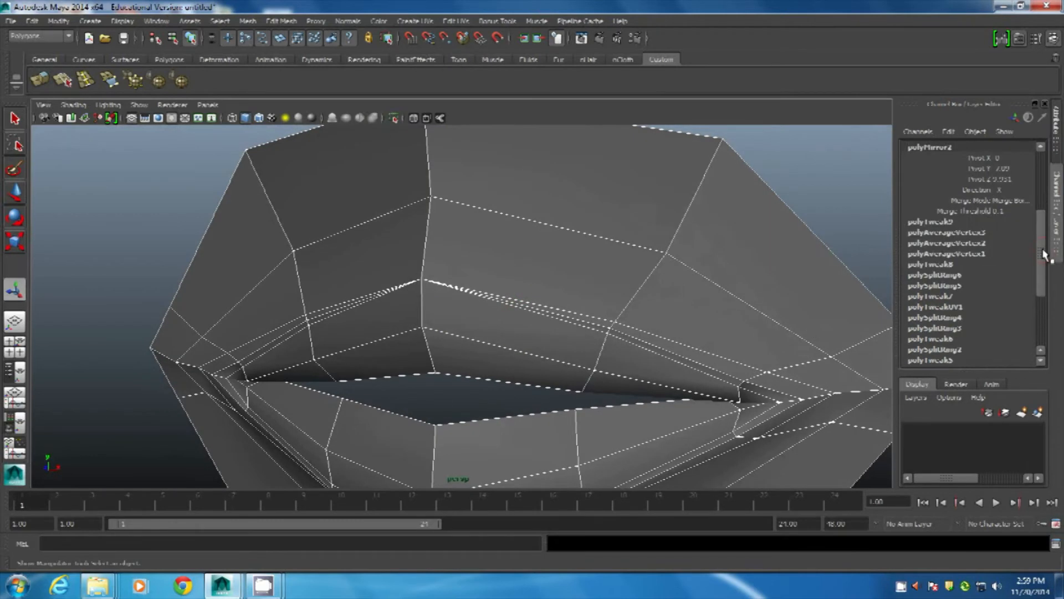
scroll(1045, 254, "up", 2)
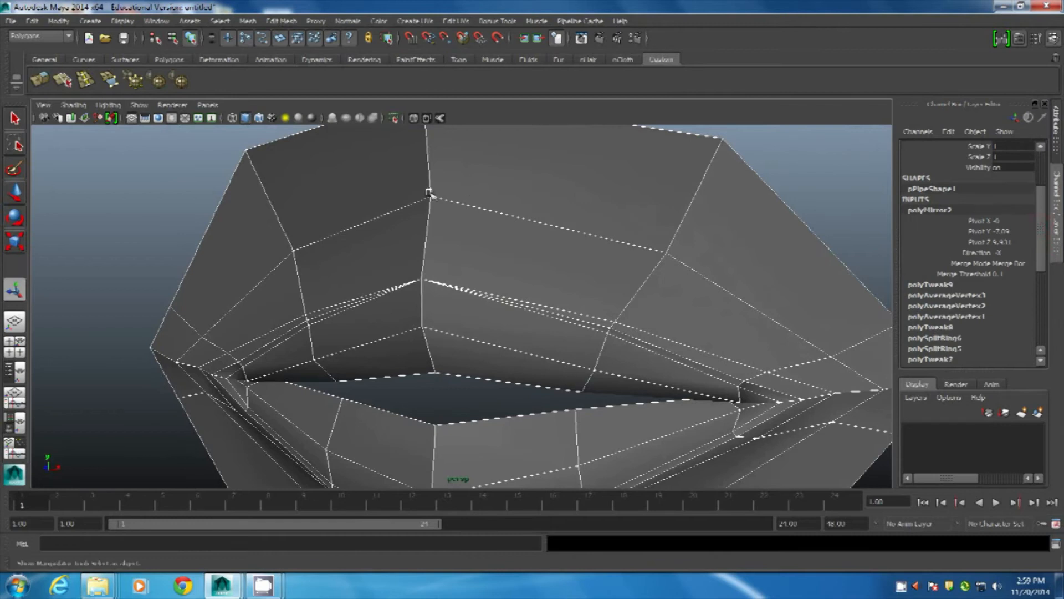
left_click_drag(480, 332, 464, 302, "alt")
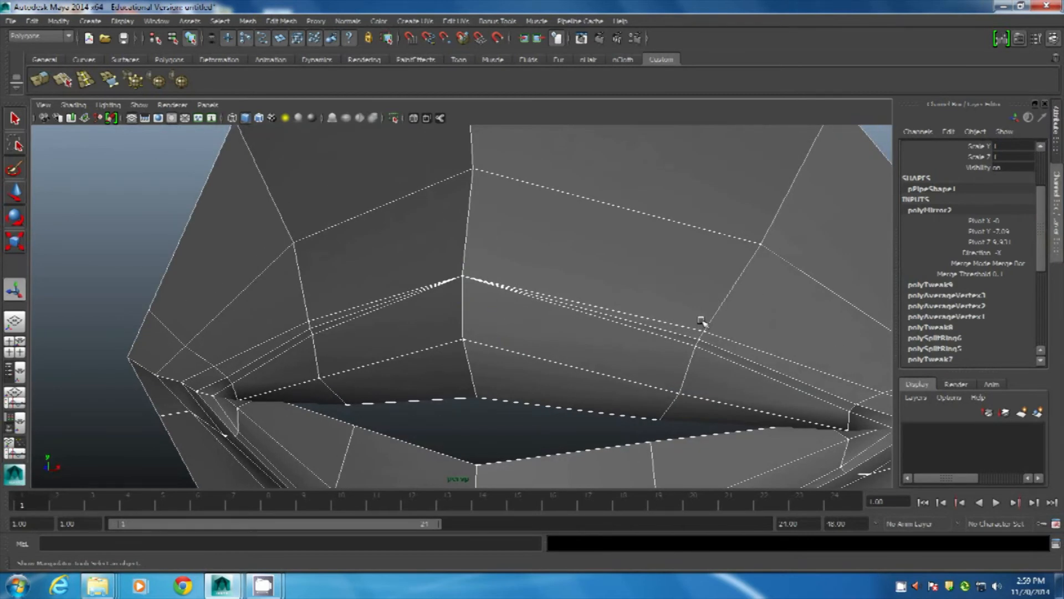
left_click_drag(706, 329, 555, 300, "alt")
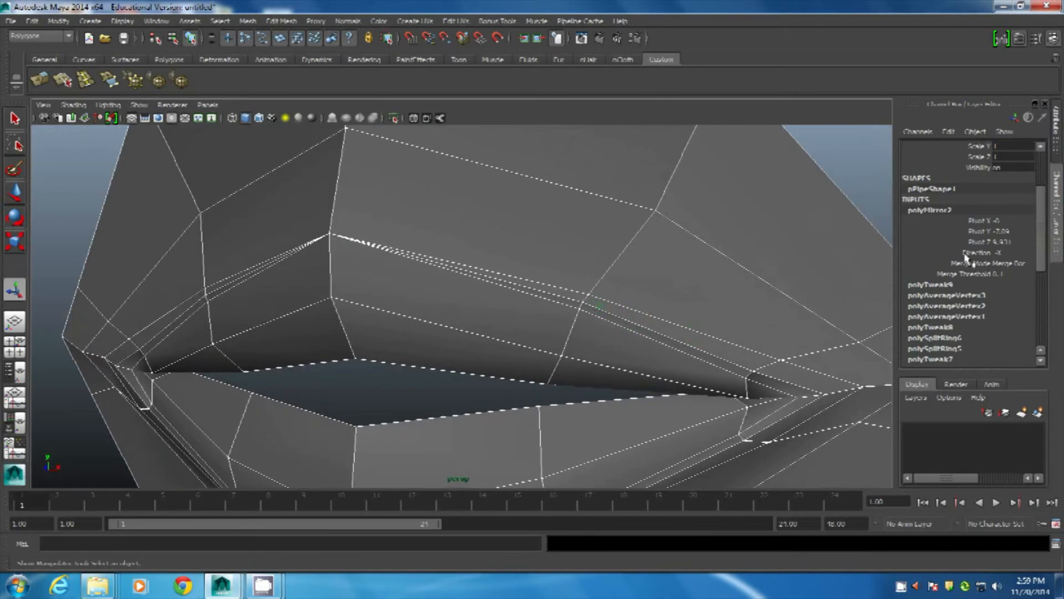
left_click(1001, 274)
key("Return")
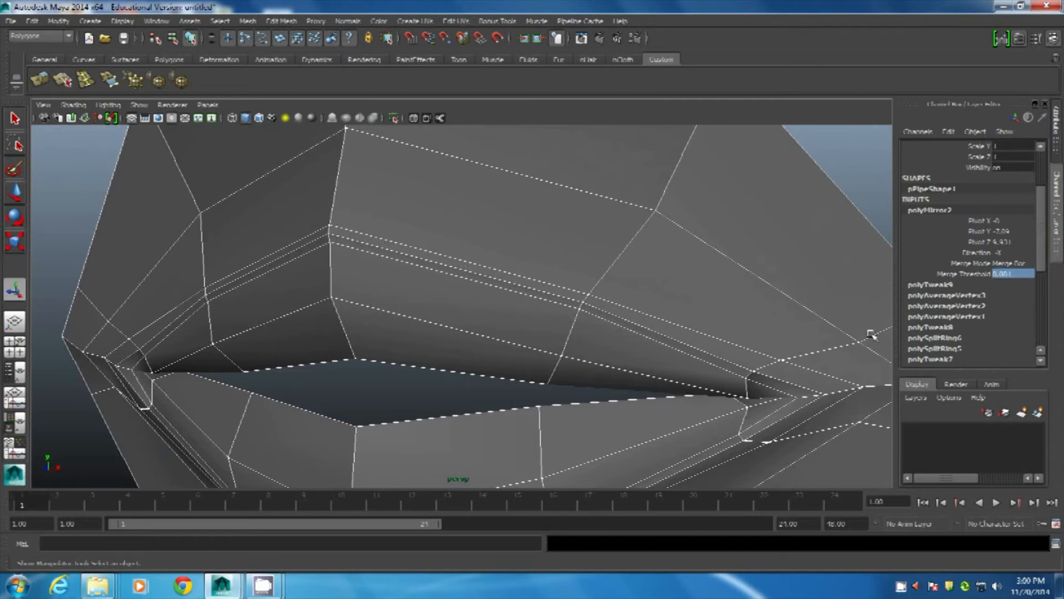
Return the mirrored mouth to object mode, show its smooth preview, and inspect the whole shape.
left_click_drag(568, 264, 408, 309, "alt")
right_click_drag(456, 257, 751, 162)
left_click(751, 162)
left_click(560, 276)
key("3")
left_click(682, 218)
left_click_drag(506, 299, 532, 288, "alt")
left_click(501, 279)
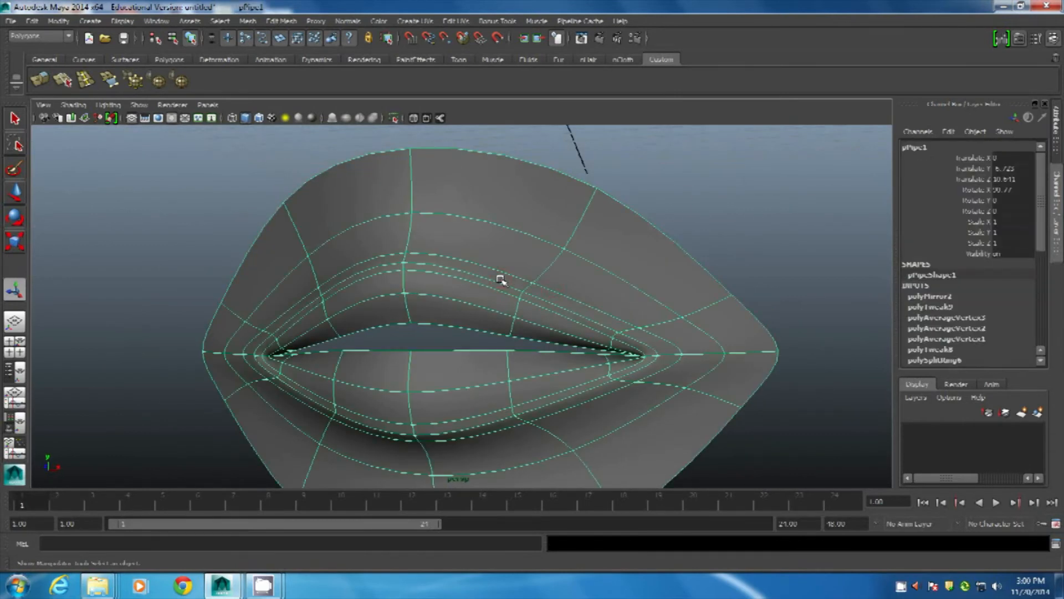
right_click_drag(481, 290, 383, 276, "alt")
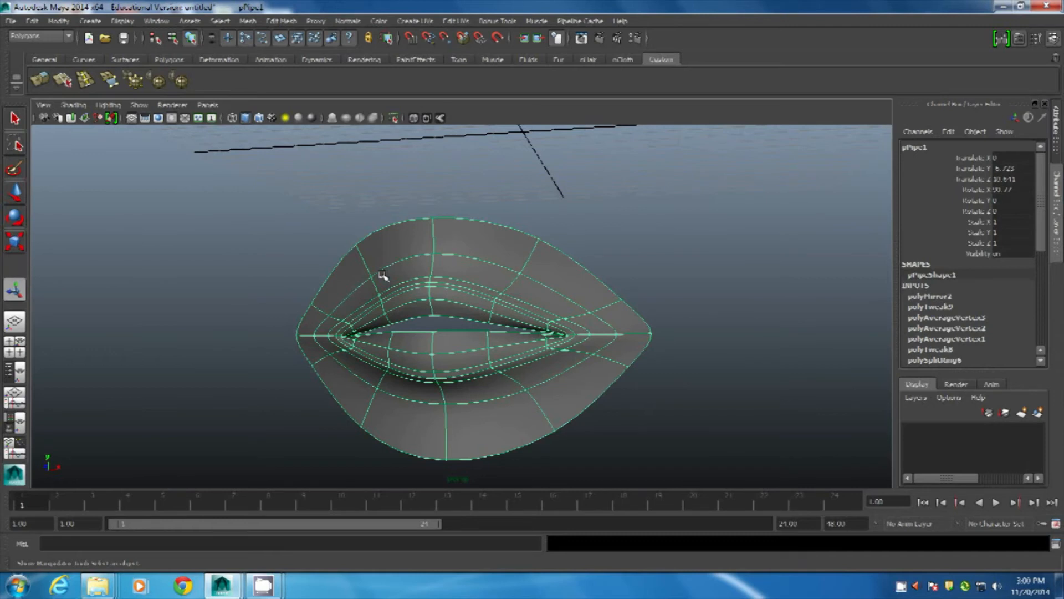
left_click_drag(447, 265, 475, 333, "alt")
Select the upper and lower lip vertices on both sides of the midline and activate the Move tool on them.
right_click_drag(392, 286, 321, 289)
left_click_drag(324, 274, 401, 419)
left_click_drag(400, 420, 452, 381, "alt")
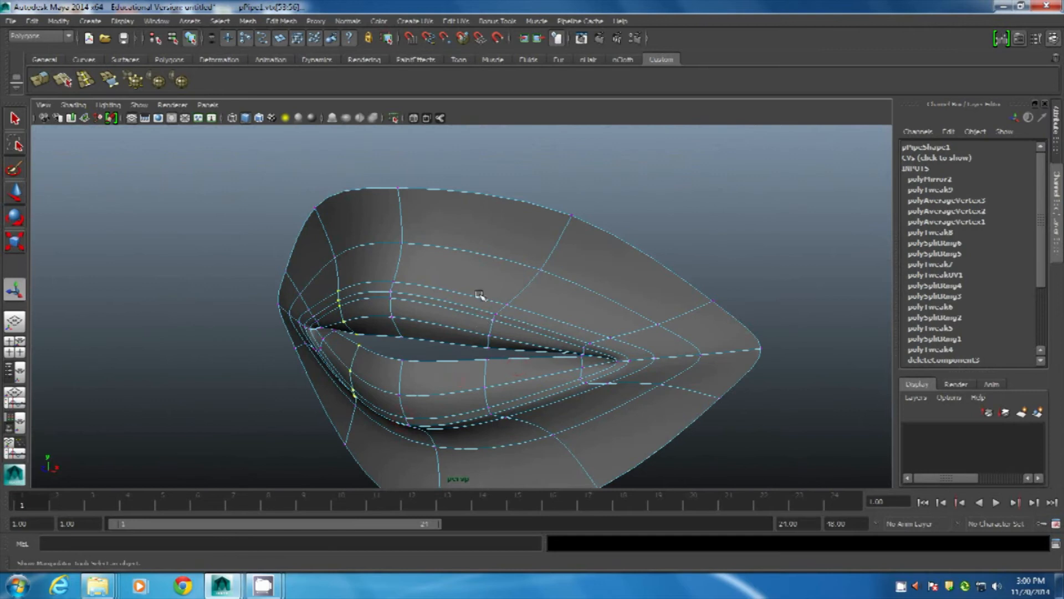
key("w")
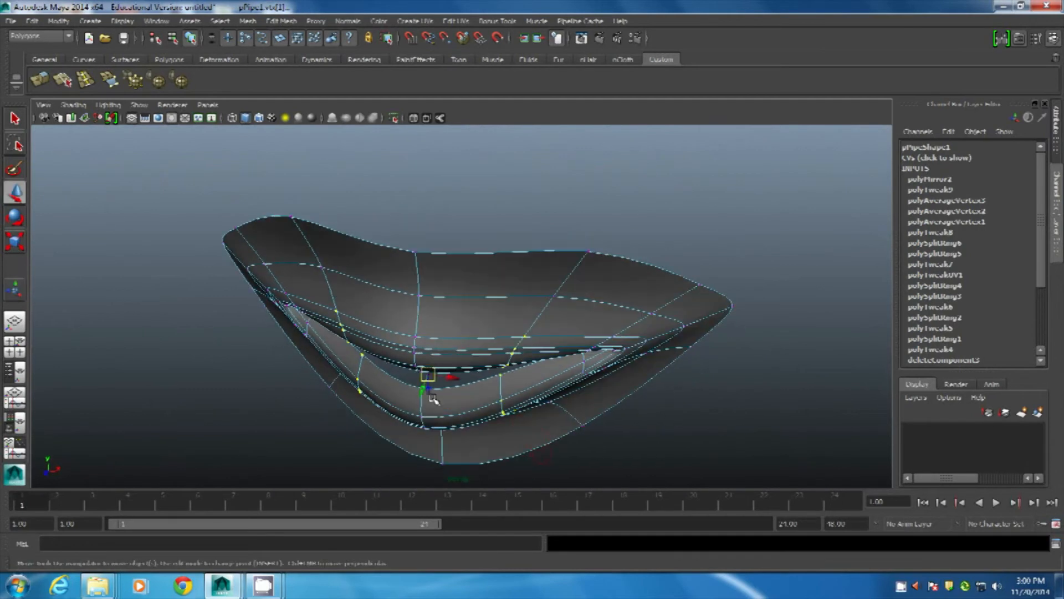
left_click_drag(434, 400, 404, 417, "alt")
middle_click_drag(425, 394, 469, 332, "alt")
Select the lip vertices along the midline, adjust their depth from the side, and return to the smoothed mouth in object mode.
left_click_drag(449, 313, 470, 395)
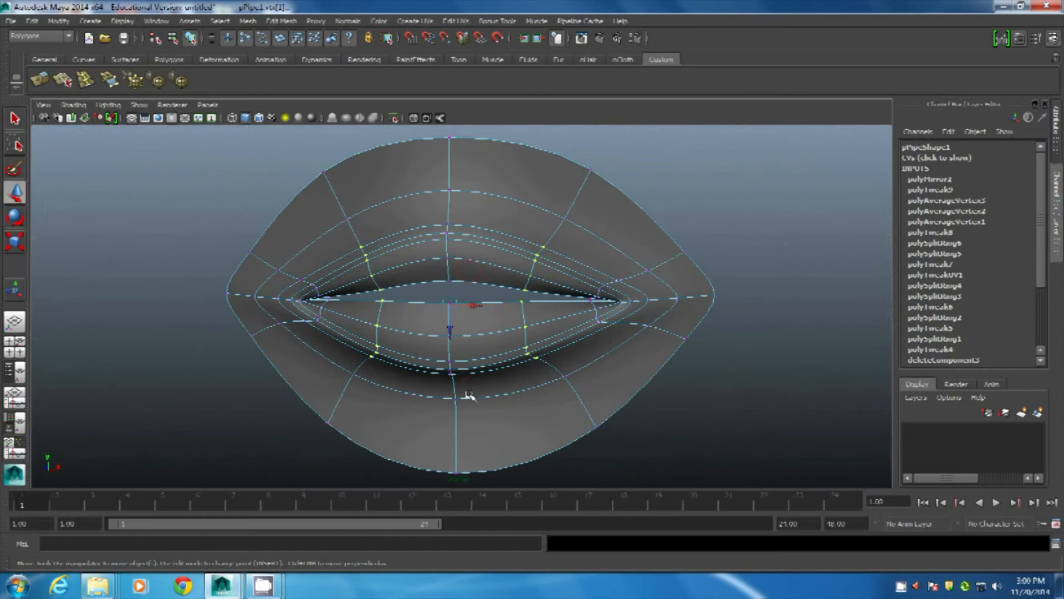
left_click_drag(439, 360, 621, 274, "alt")
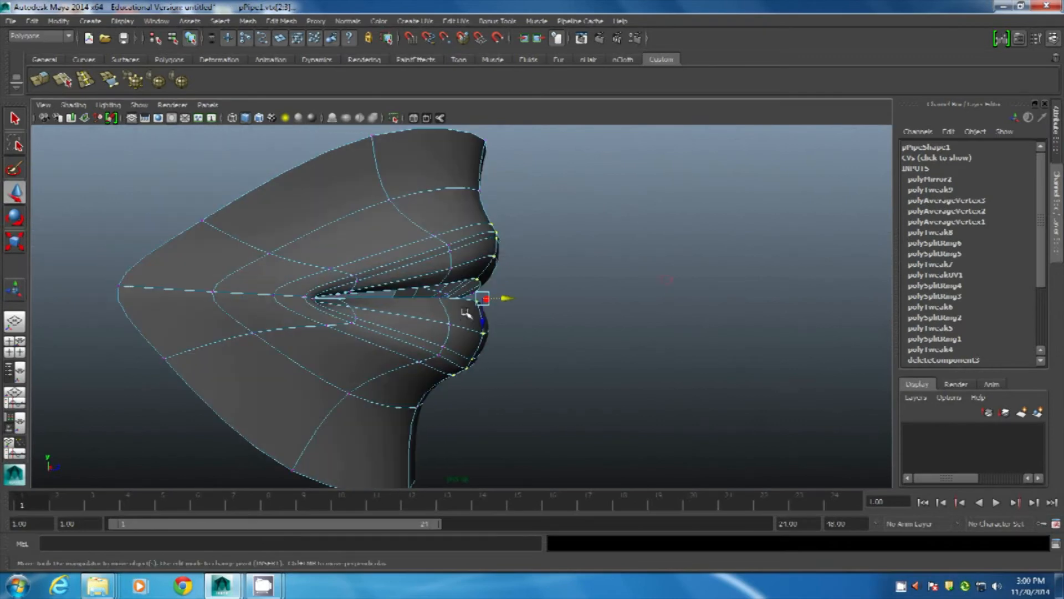
left_click(506, 302)
left_click_drag(505, 301, 518, 222, "alt")
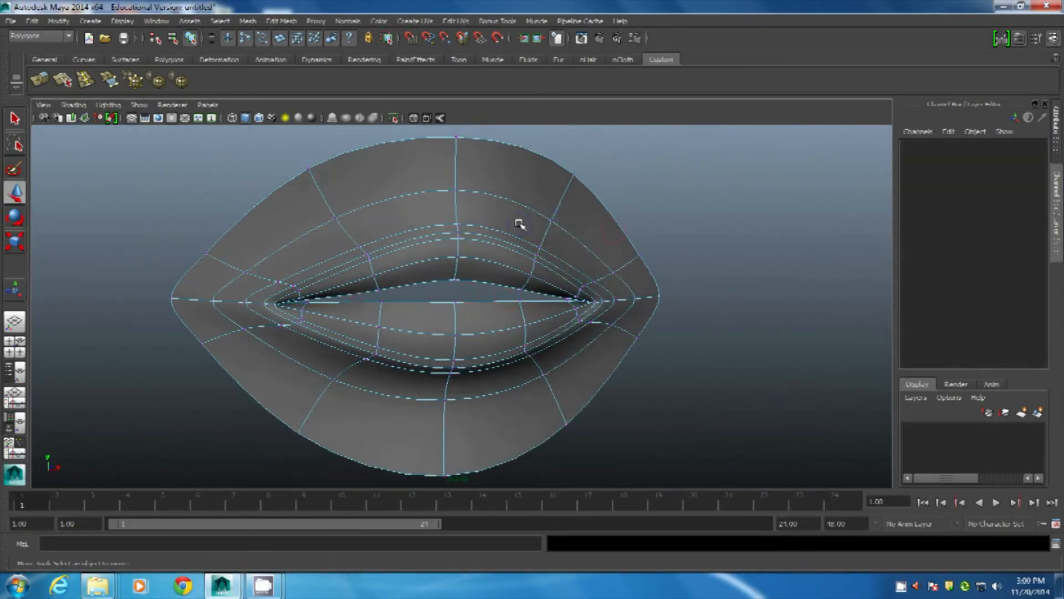
key("3")
left_click_drag(616, 249, 374, 249, "alt")
left_click(458, 302)
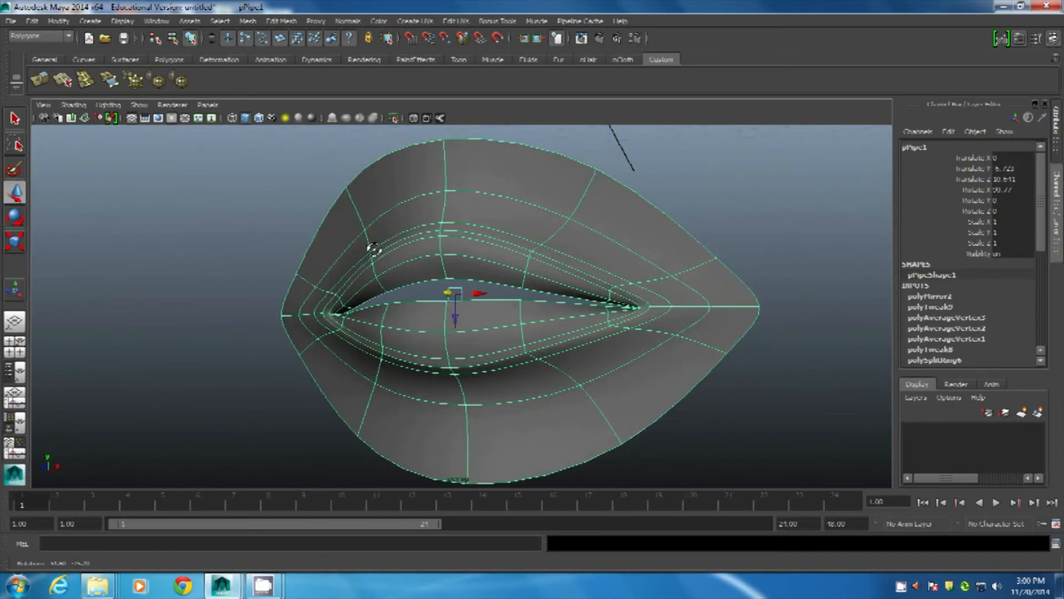
Turn off the smooth preview and select the upper lip's midline vertices.
key("1")
left_click_drag(451, 261, 462, 230, "alt")
right_click_drag(462, 230, 431, 210)
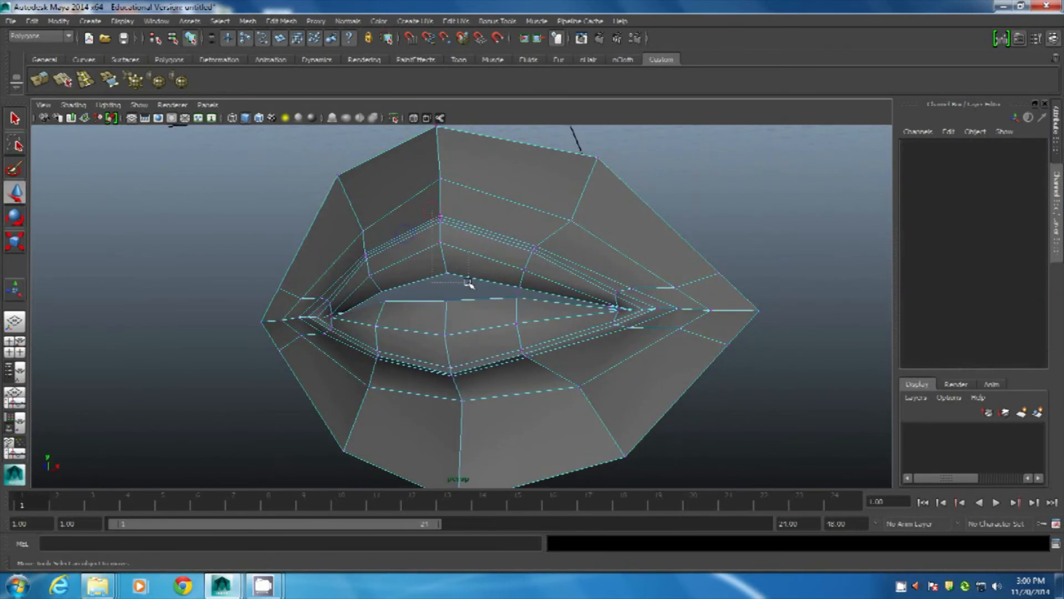
left_click_drag(469, 283, 452, 268)
Show the smooth preview in object mode, deselect the mouth, and view its surface from the side.
left_click_drag(513, 316, 399, 271, "alt")
key("3")
right_click_drag(399, 272, 466, 221)
left_click(712, 200)
left_click_drag(652, 302, 449, 237, "alt")
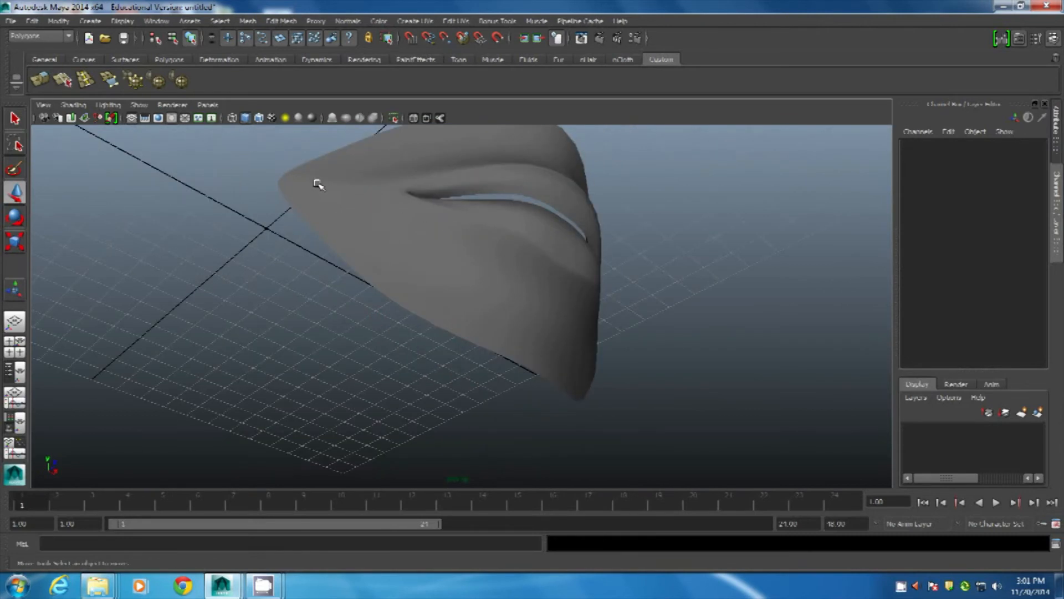
Turn off the smooth preview and reposition the lower outer edges near both mouth corners.
left_click(317, 184)
key("1")
left_click_drag(380, 221, 359, 295, "alt")
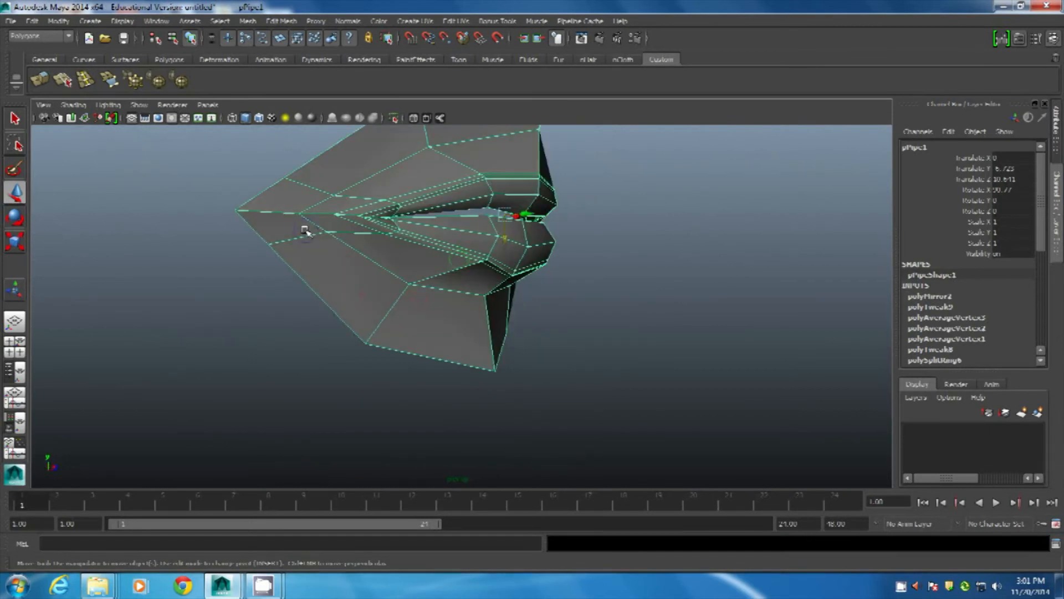
right_click_drag(304, 230, 300, 217)
left_click(299, 235)
left_click_drag(299, 235, 527, 264, "alt")
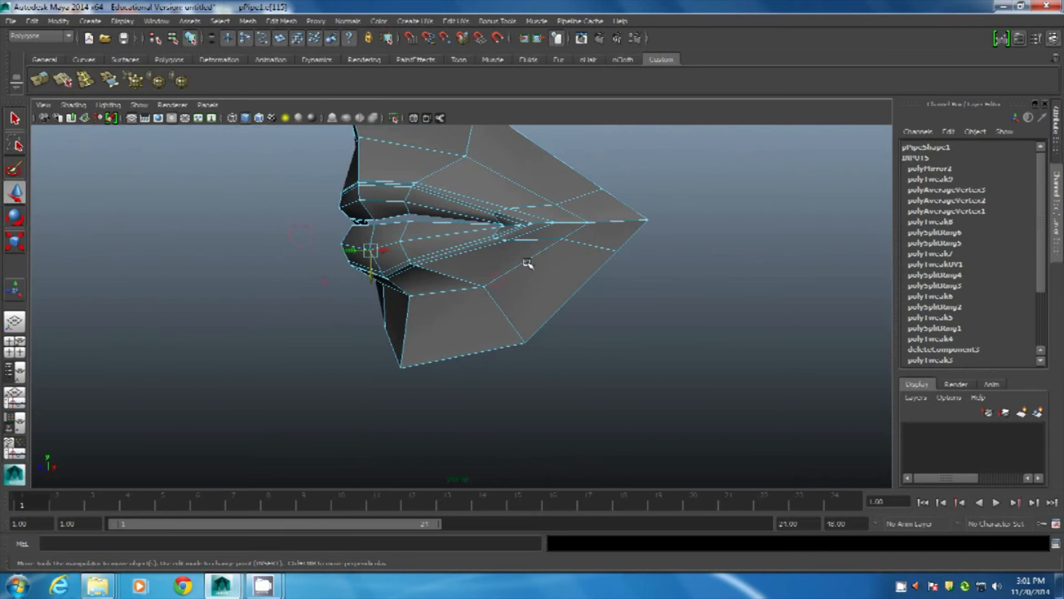
left_click(590, 246)
left_click_drag(590, 246, 472, 275, "alt")
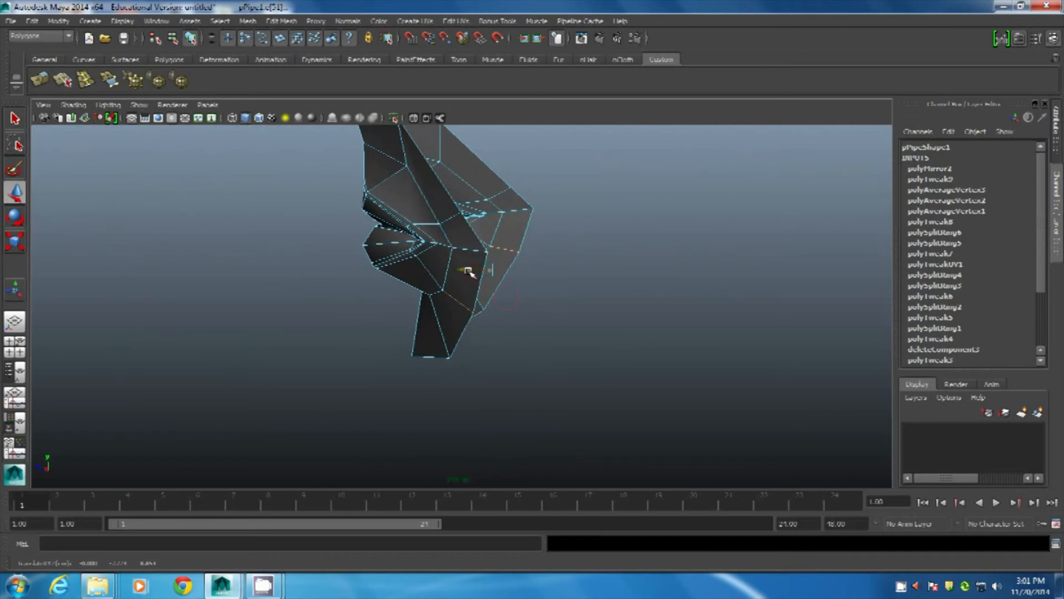
Select the matching upper outer edges near both mouth corners and adjust their depth.
left_click(449, 218)
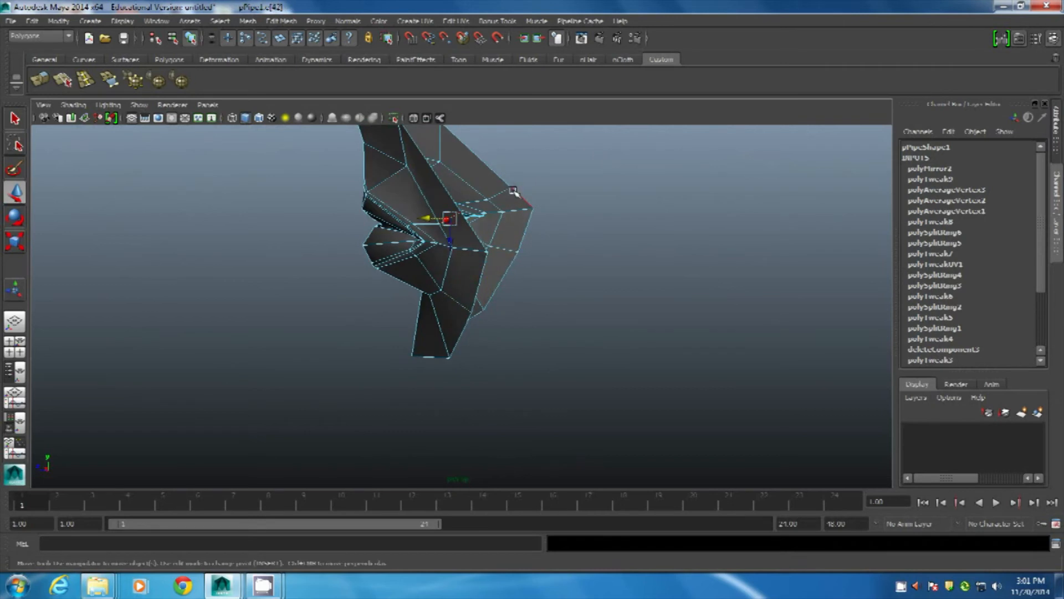
left_click_drag(481, 232, 700, 271)
left_click_drag(451, 216, 462, 221)
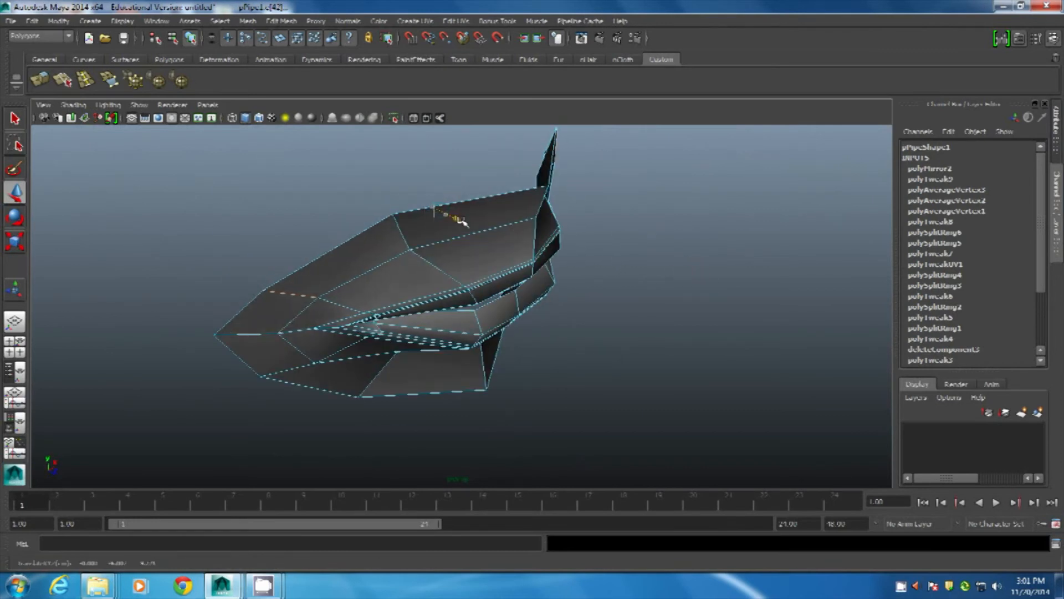
left_click_drag(694, 287, 627, 294, "alt")
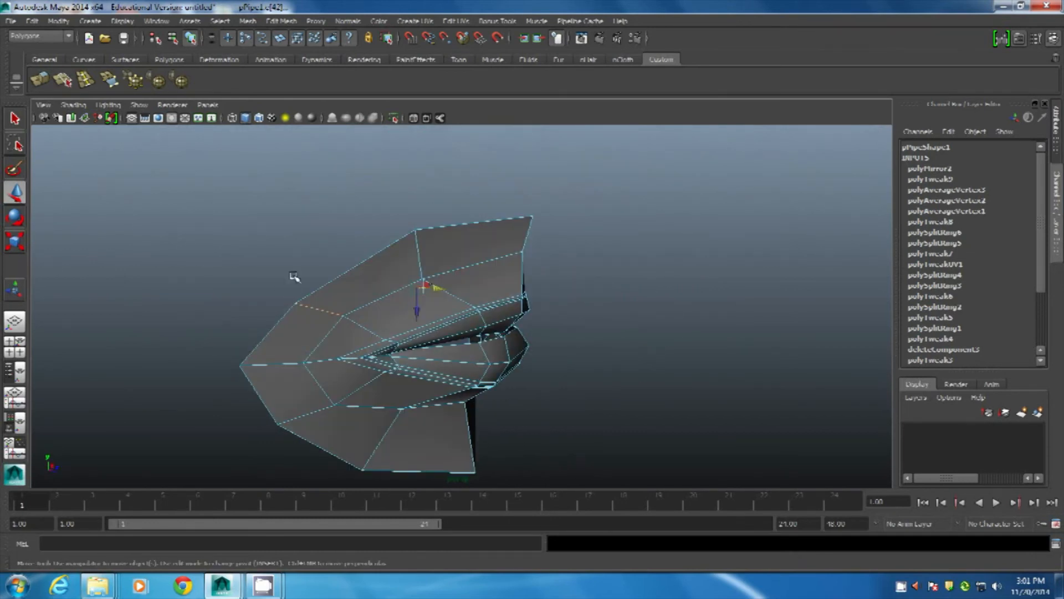
left_click_drag(350, 335, 409, 238, "alt")
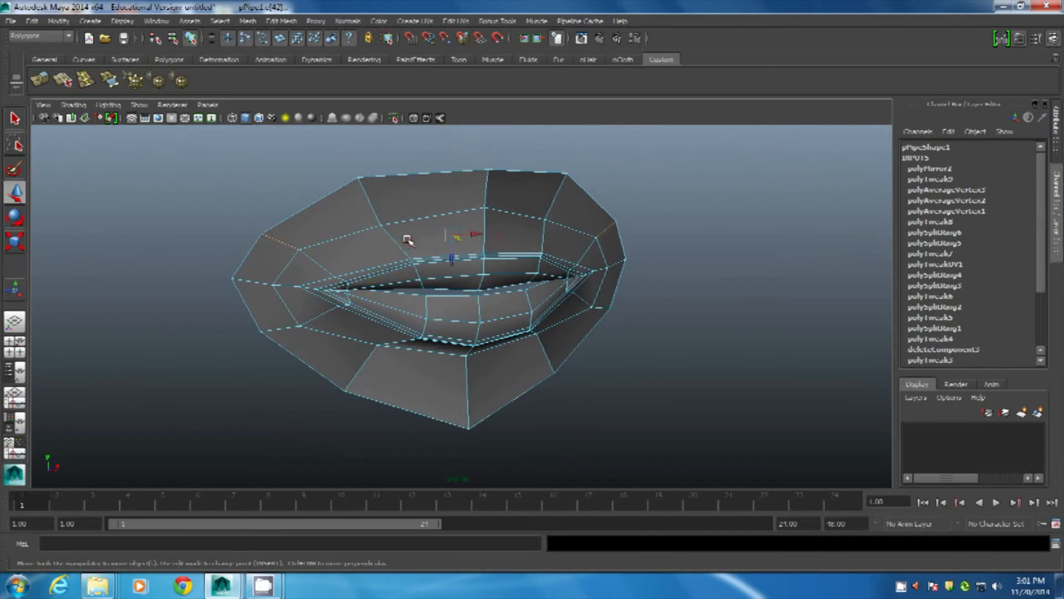
Show the smooth preview in object mode and inspect the deselected mouth from another angle.
key("3")
right_click(417, 198)
left_click(622, 178)
left_click_drag(623, 178, 545, 257, "alt")
Turn off the smooth preview and move the upper lip vertices near the midline to follow the side reference profile.
left_click(430, 209)
left_click_drag(430, 208, 586, 222, "alt")
key("1")
right_click_drag(532, 216, 510, 207)
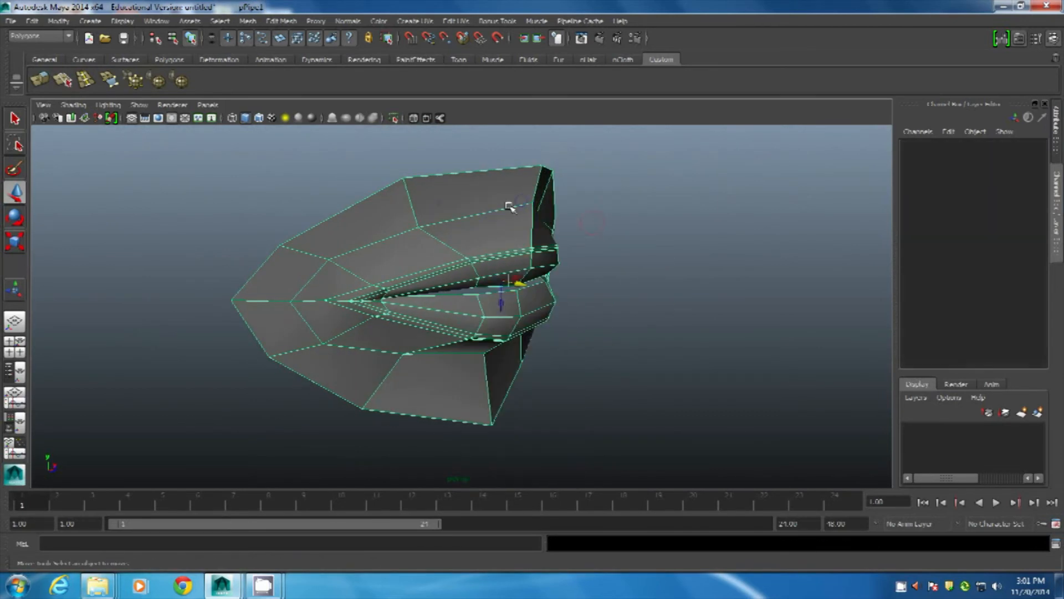
left_click(531, 203)
key("space")
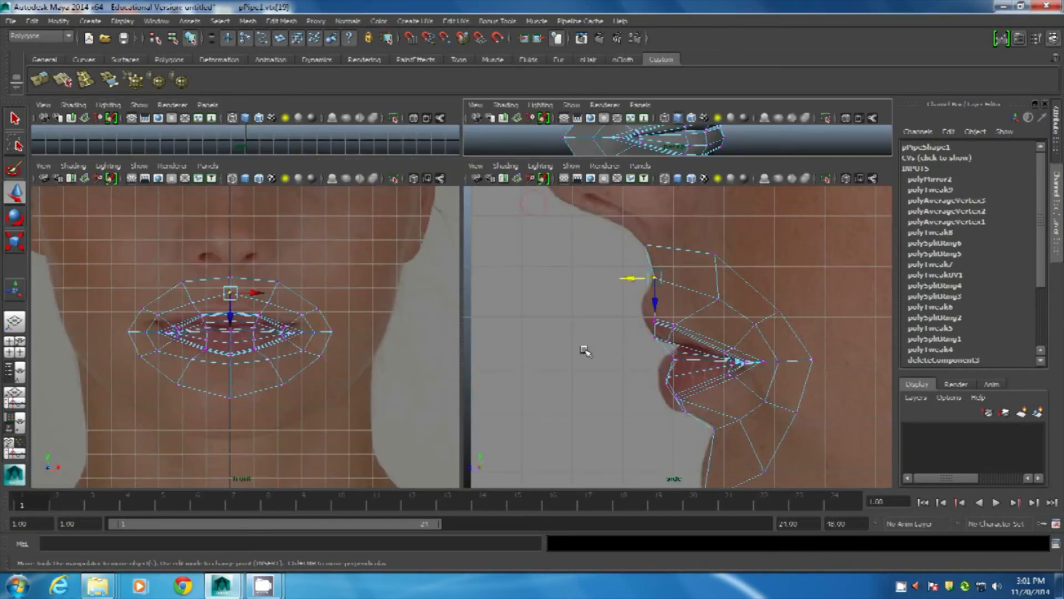
key("space")
scroll(507, 235, "up", 2)
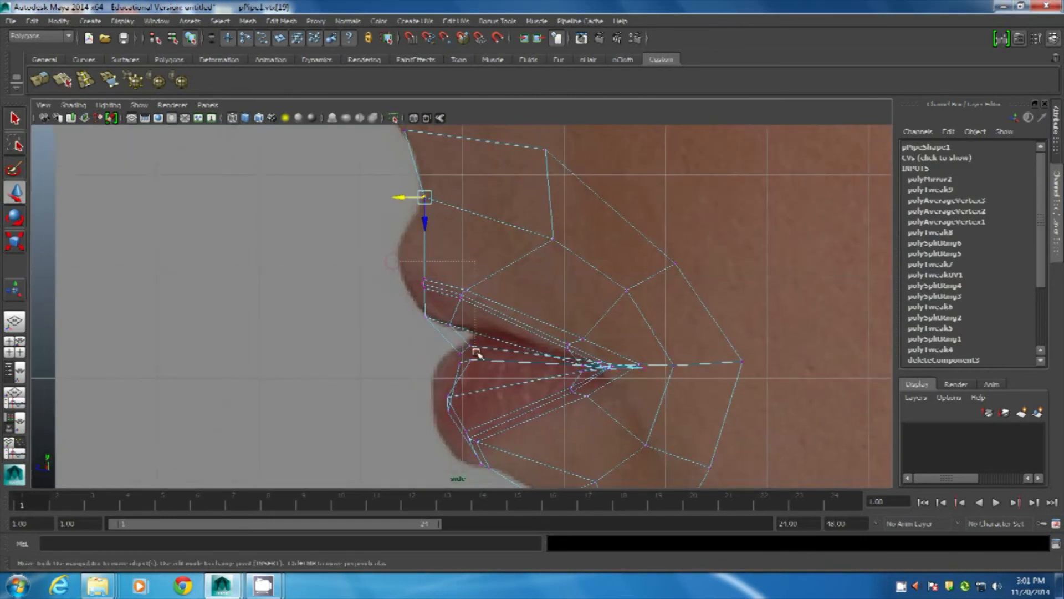
left_click_drag(476, 352, 442, 317)
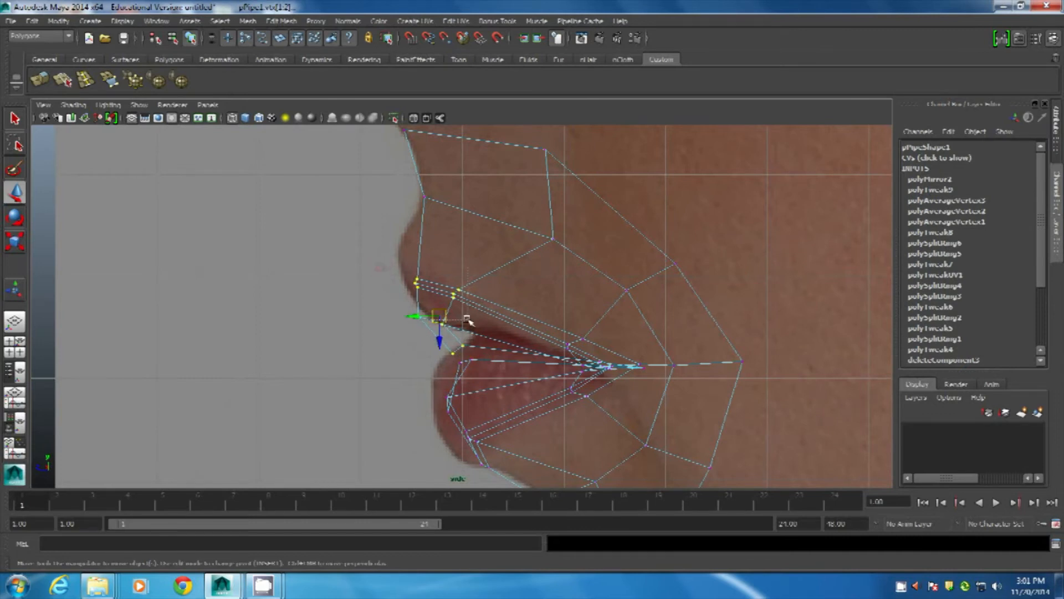
left_click_drag(433, 294, 421, 286)
middle_click_drag(468, 213, 482, 138, "alt")
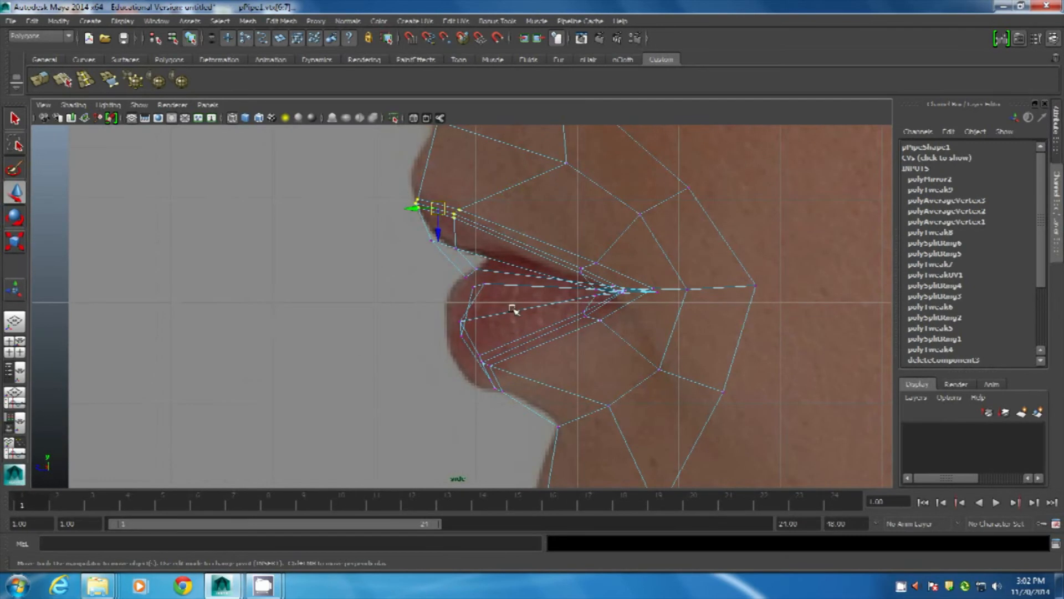
Compare the lips with the front and side references, and adjust the midline lip vertices in the perspective view.
key("space")
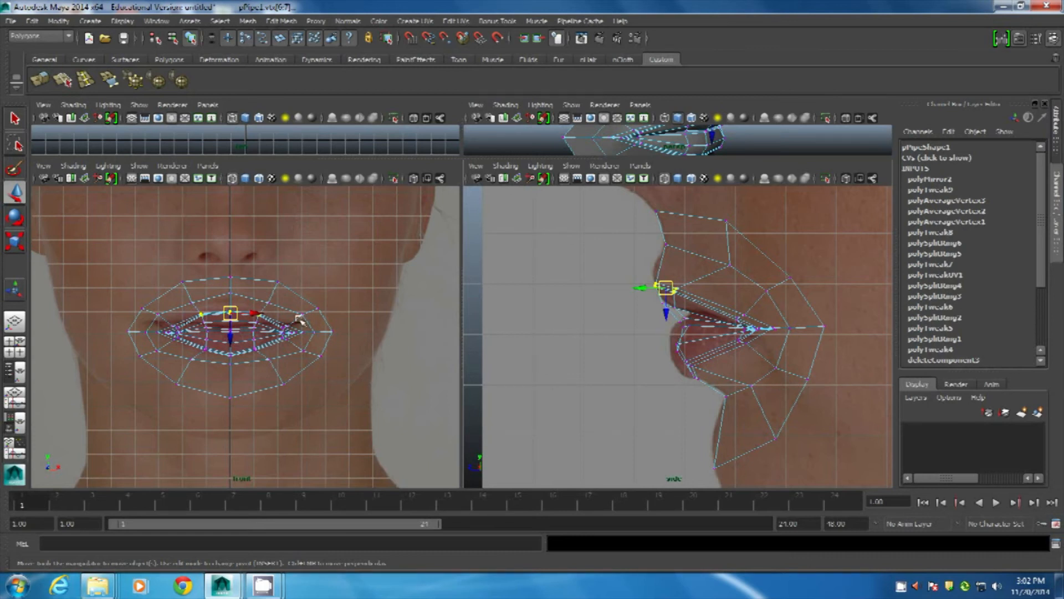
scroll(269, 346, "up", 5)
scroll(273, 360, "down", 5)
key("space")
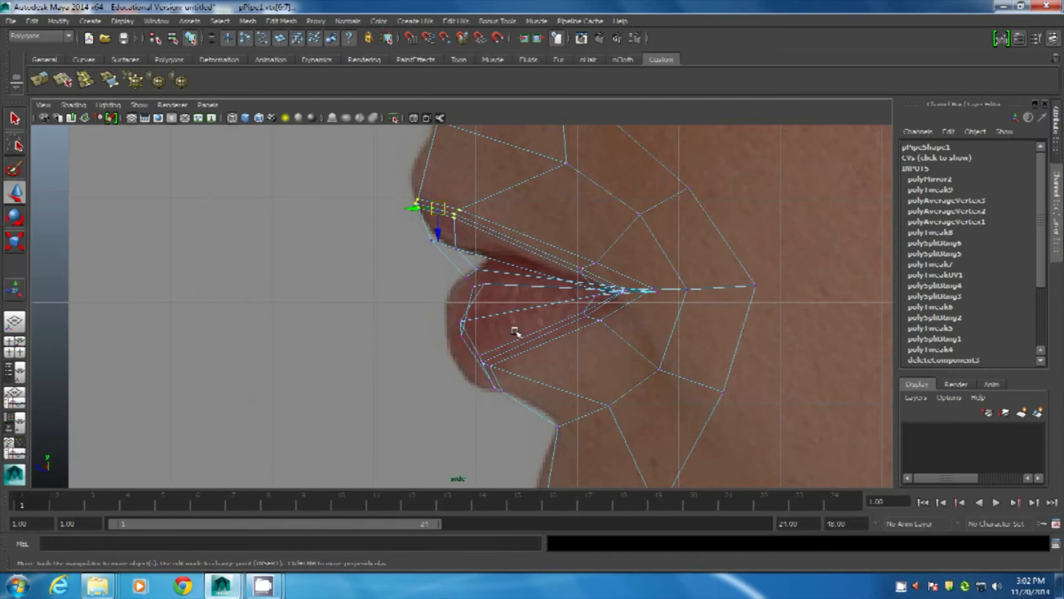
key("space")
key("space")
left_click_drag(672, 197, 349, 338, "alt")
left_click_drag(419, 339, 477, 221, "alt")
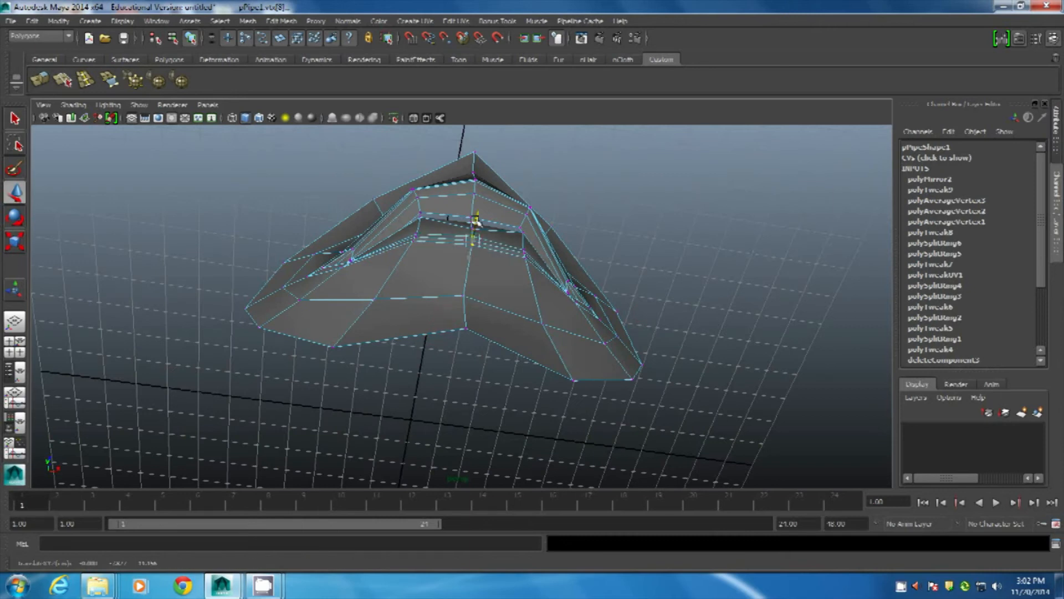
Select the vertices along the lower lip's bottom border and adjust their position on both sides.
left_click_drag(480, 257, 569, 324, "alt")
left_click_drag(676, 335, 443, 319, "alt")
left_click_drag(569, 309, 513, 242, "alt")
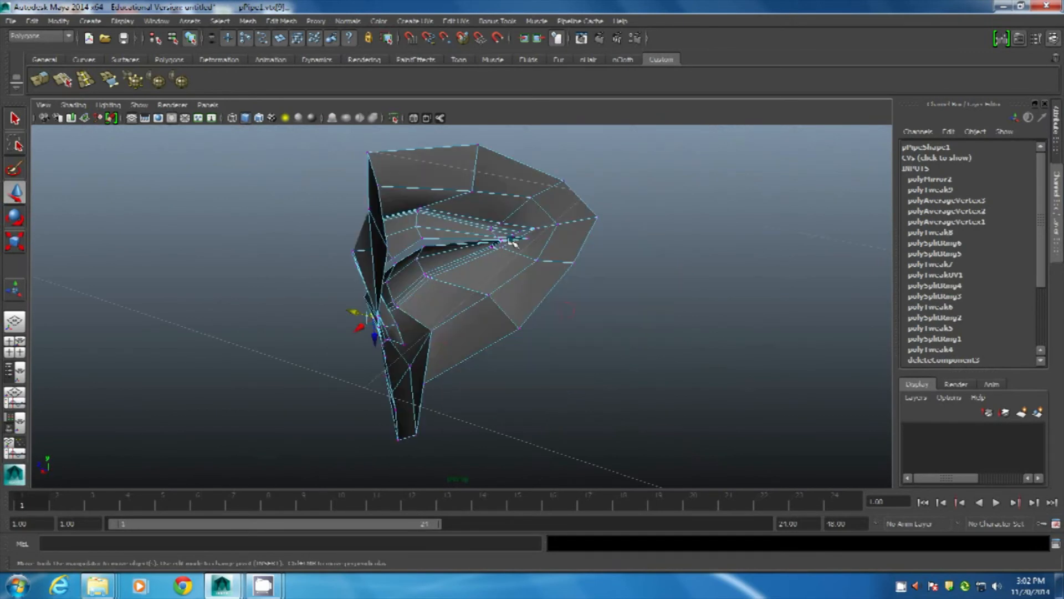
left_click_drag(584, 294, 566, 315, "alt")
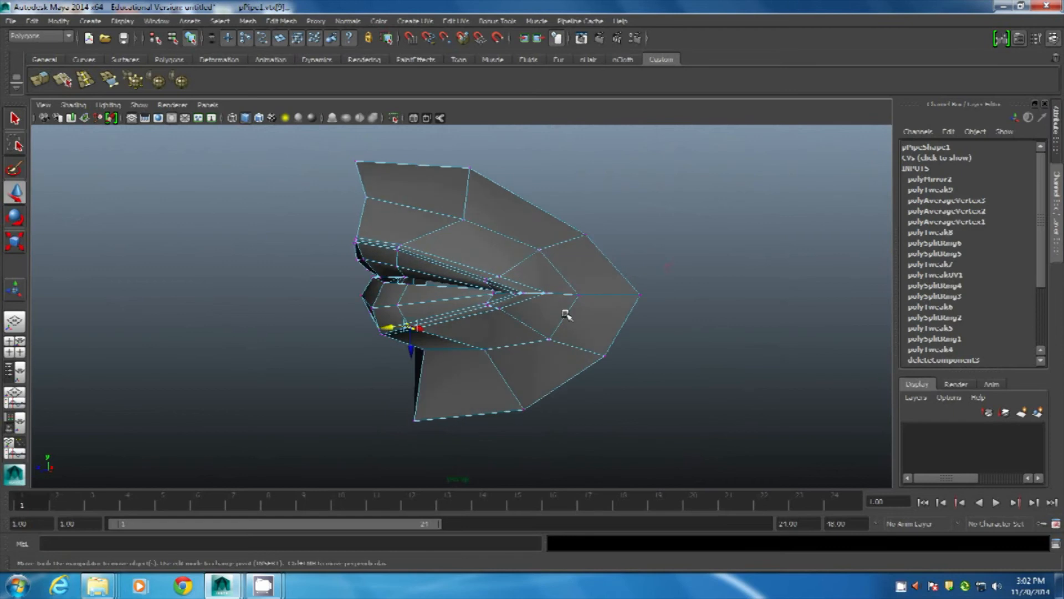
left_click_drag(505, 336, 406, 338, "alt")
left_click(783, 223)
left_click_drag(509, 362, 410, 352, "alt")
key("ctrl+z")
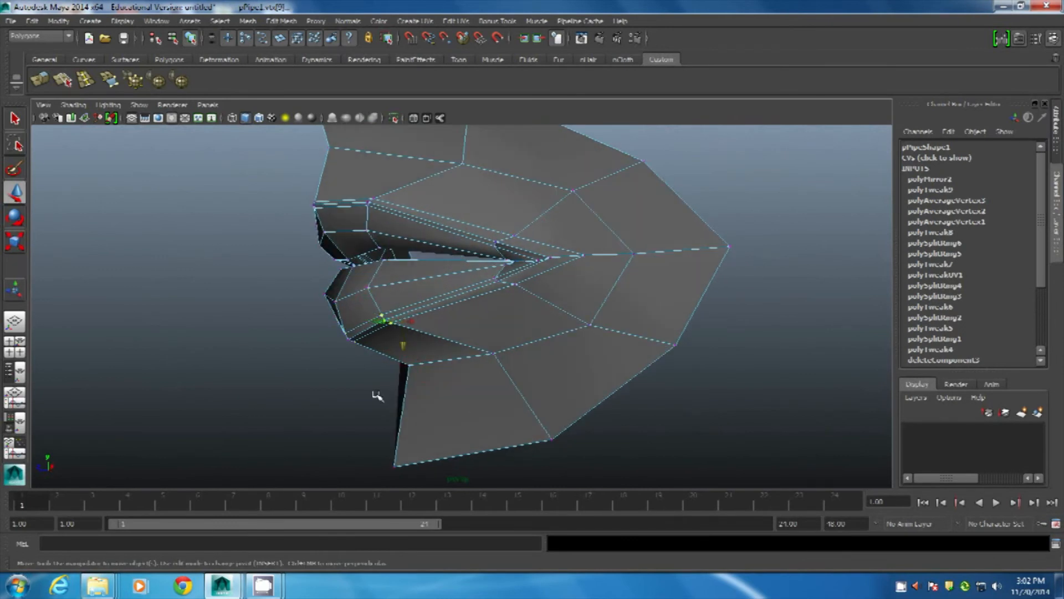
left_click_drag(377, 366, 400, 361, "alt")
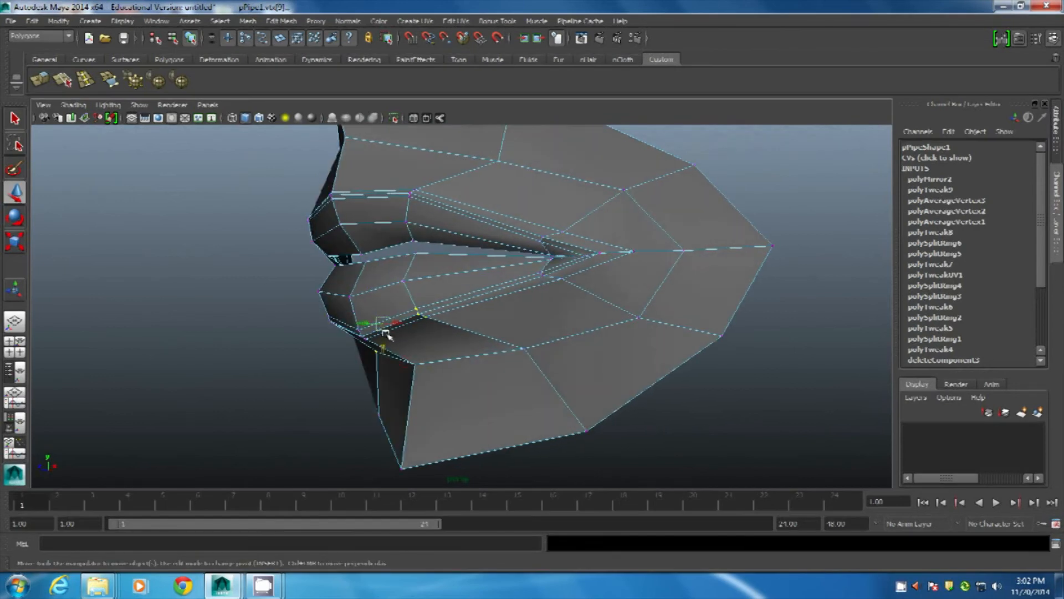
mouse_move(423, 397)
left_mouse_down("alt")
mouse_move(397, 402)
mouse_move(411, 388)
left_mouse_up("alt")
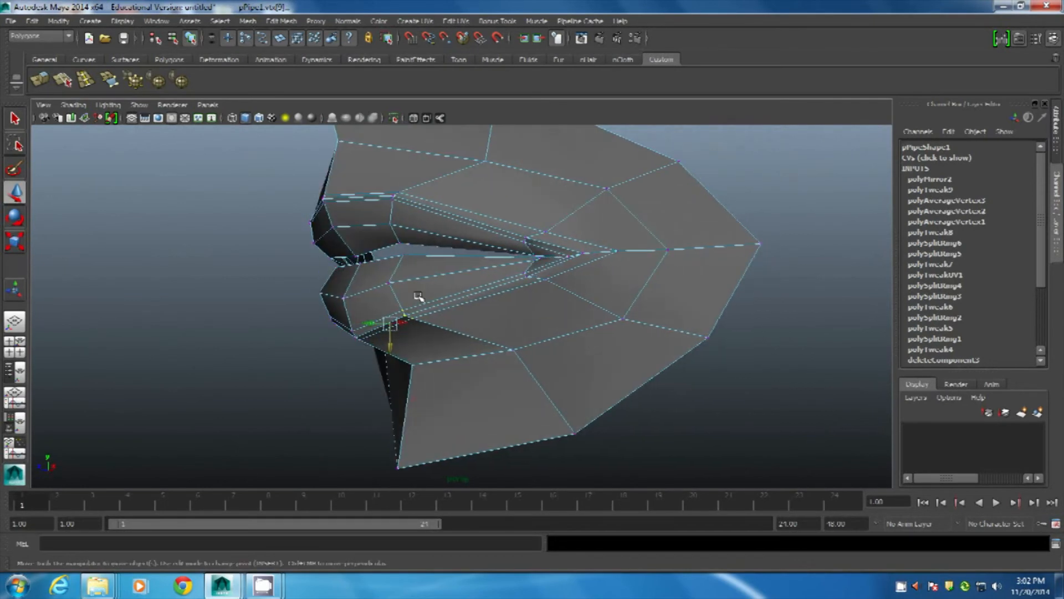
left_click_drag(417, 320, 329, 262, "alt")
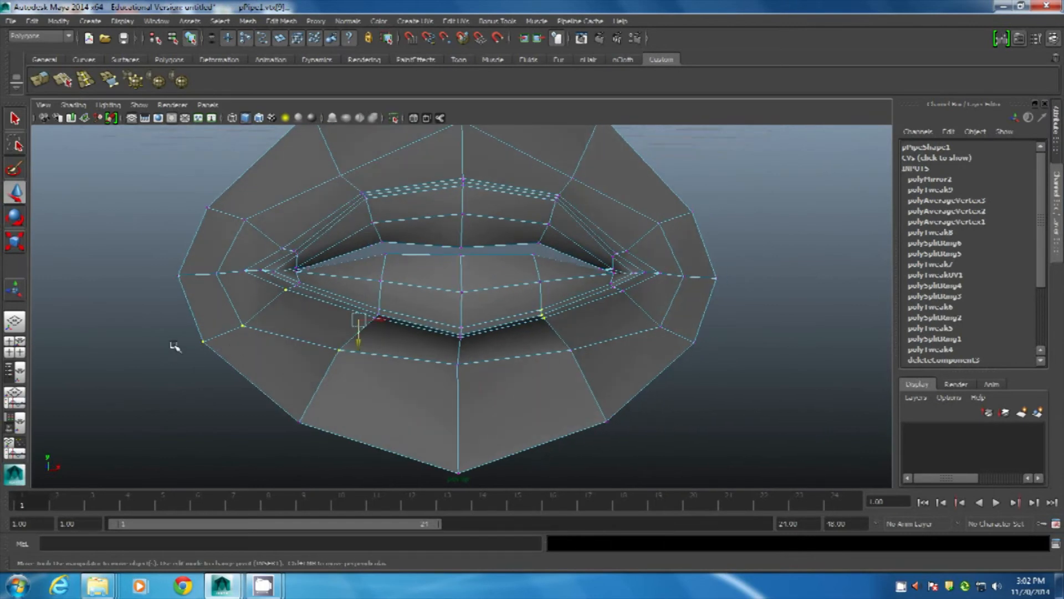
Return the mouth to object mode and examine its reshaped surface from several angles.
left_click(732, 193)
left_click_drag(284, 384, 424, 389, "alt")
right_click_drag(464, 313, 621, 210)
left_click(458, 376)
left_click_drag(458, 375, 344, 361, "alt")
right_click_drag(343, 360, 660, 325, "alt")
left_click(667, 266)
left_click_drag(667, 266, 513, 298, "alt")
Preview the smoothed mouth while deselected, and restore its unsmoothed display.
left_click(511, 318)
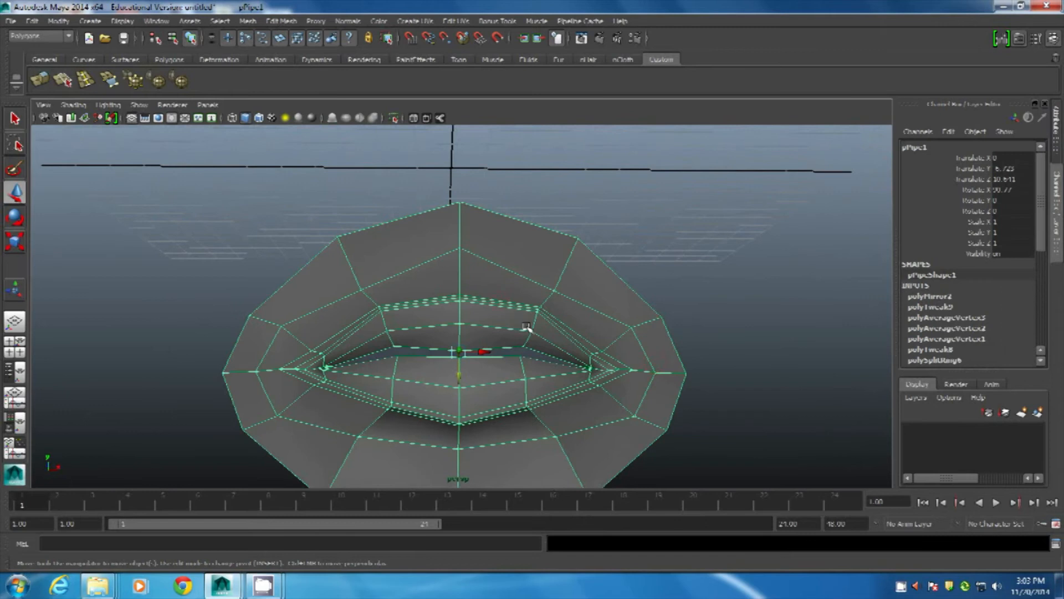
key("3")
left_click(613, 278)
left_click_drag(613, 278, 484, 380, "alt")
left_click(518, 313)
key("1")
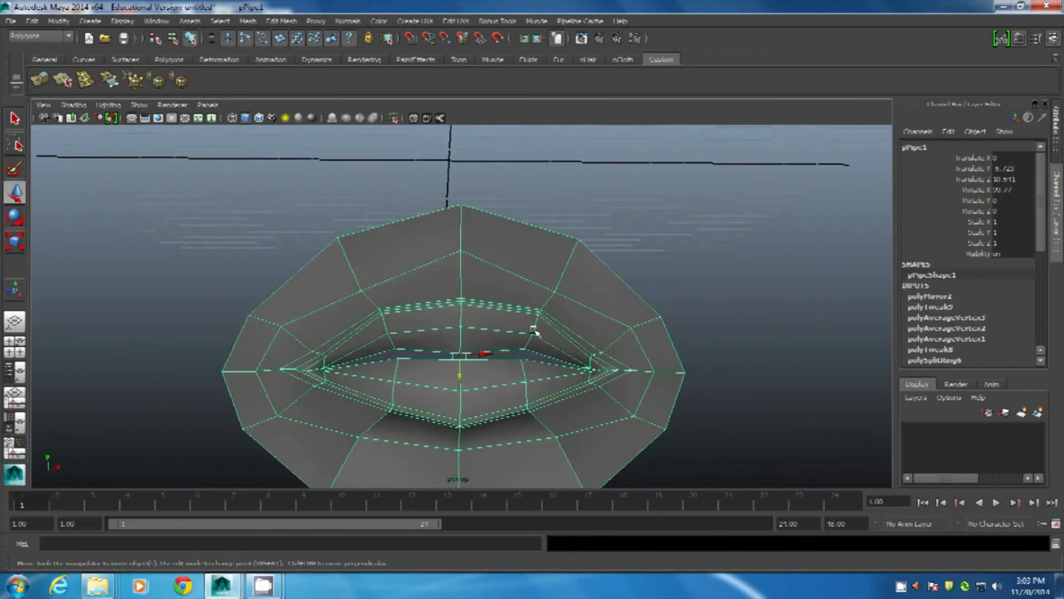
Examine the mouth's overall form and the open inner border of the lips from the front, side and below.
right_click_drag(524, 244, 380, 225, "alt")
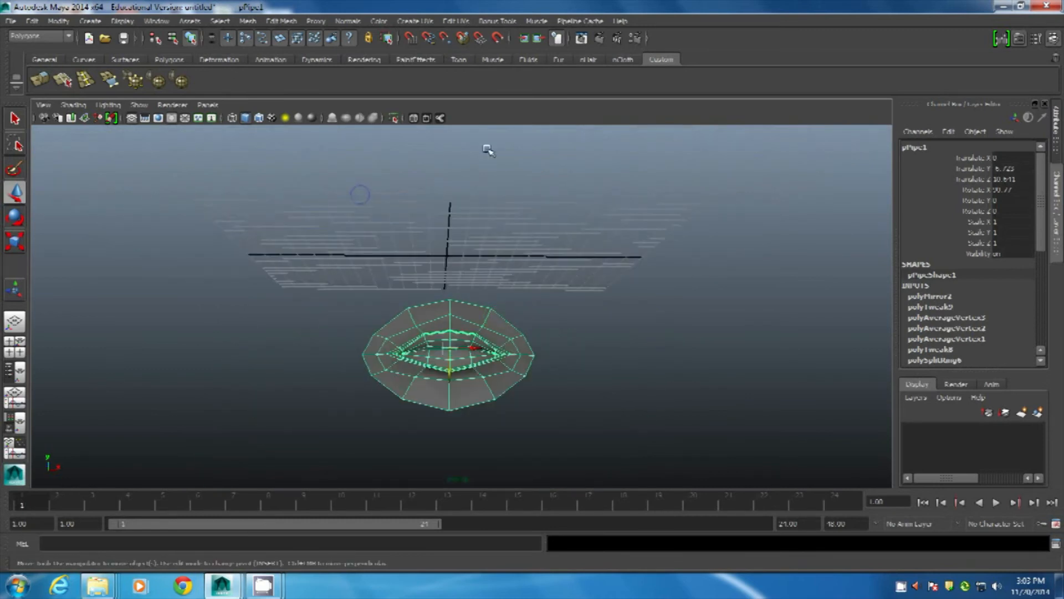
left_click_drag(480, 203, 449, 270, "alt")
left_click_drag(490, 160, 505, 206, "alt")
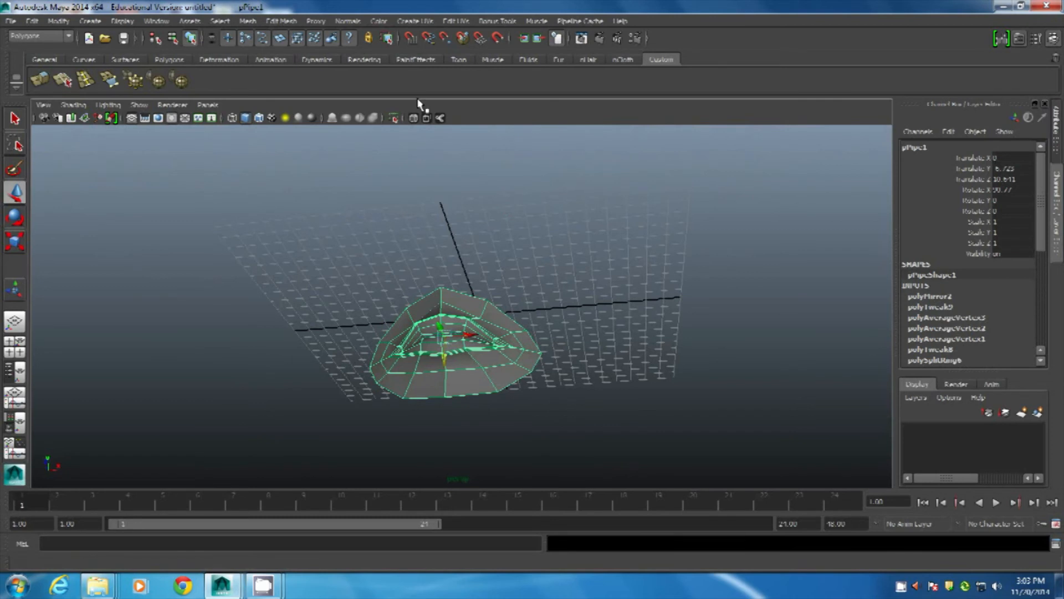
left_click_drag(157, 146, 503, 339, "alt")
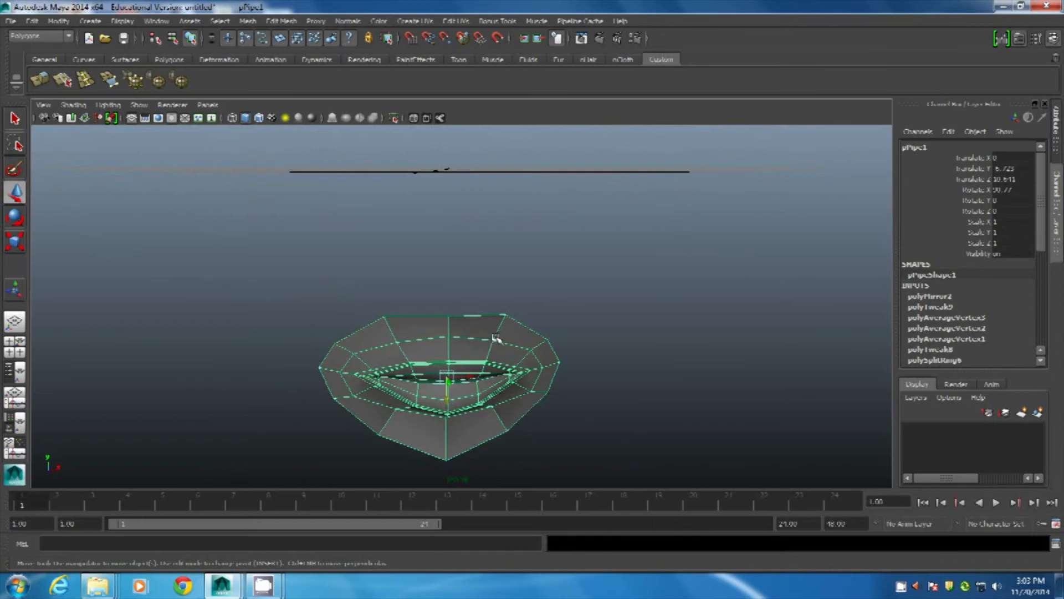
left_click_drag(497, 337, 620, 375, "alt")
scroll(620, 376, "up", 5)
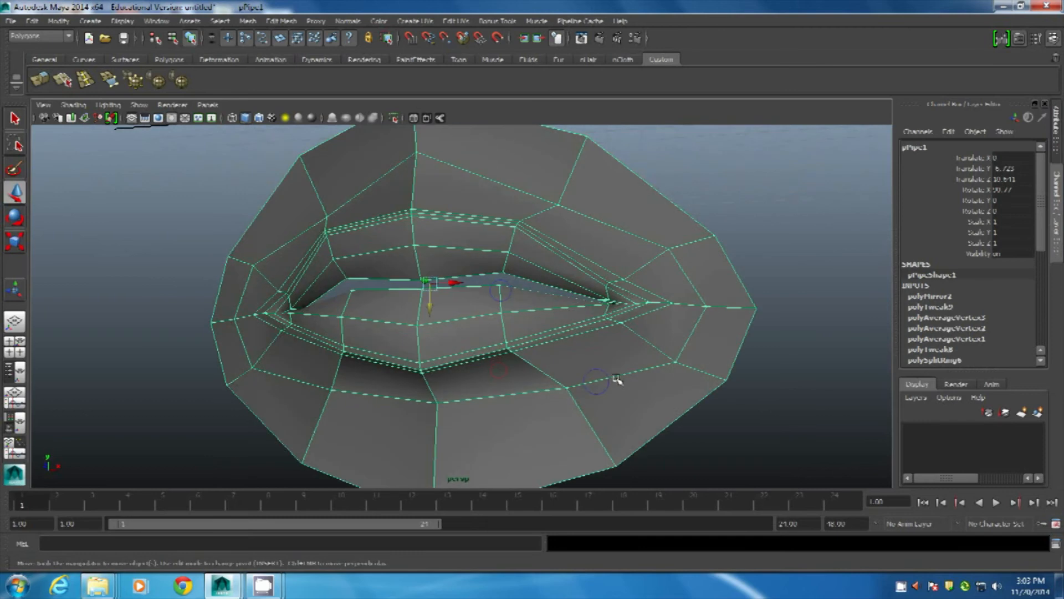
scroll(472, 350, "up", 1)
left_click_drag(471, 351, 500, 298, "alt")
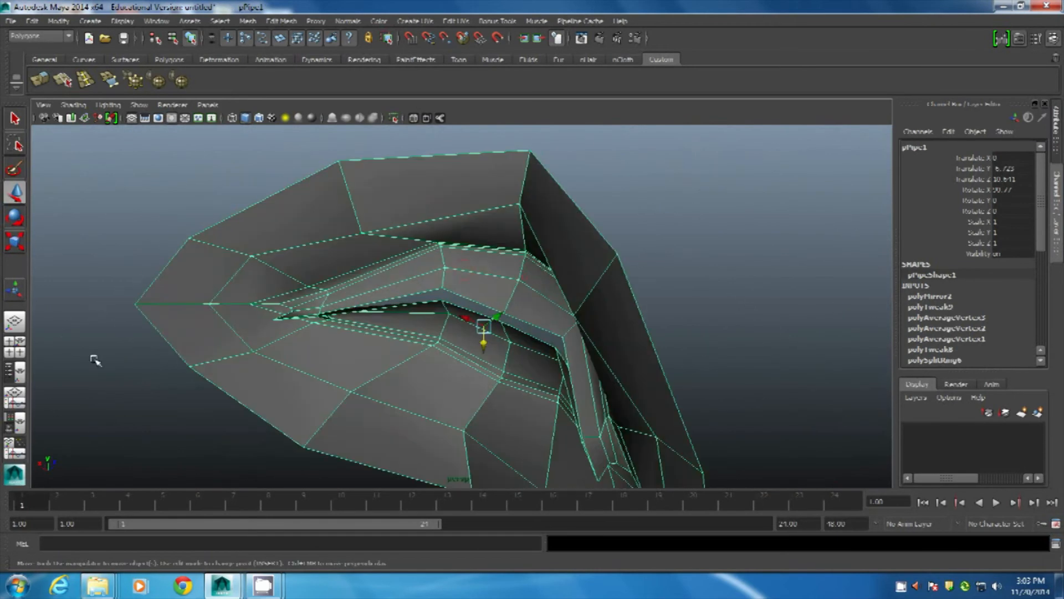
left_click_drag(332, 323, 649, 210, "alt")
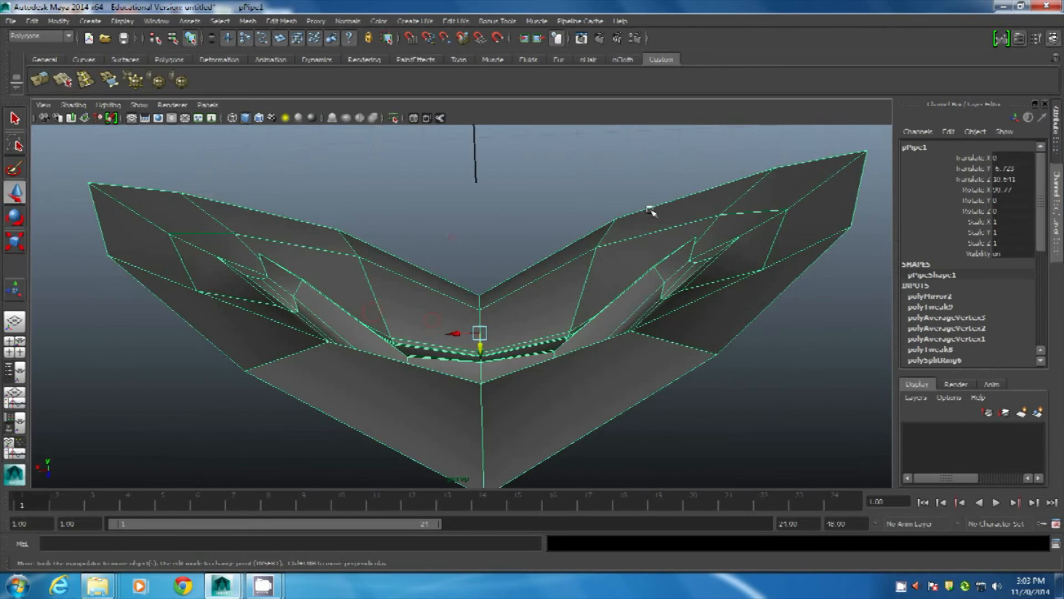
left_click_drag(342, 301, 445, 287, "alt")
Extrude the edge loop around the mouth opening and move the extruded edges back into the mouth.
right_click_drag(434, 284, 443, 275)
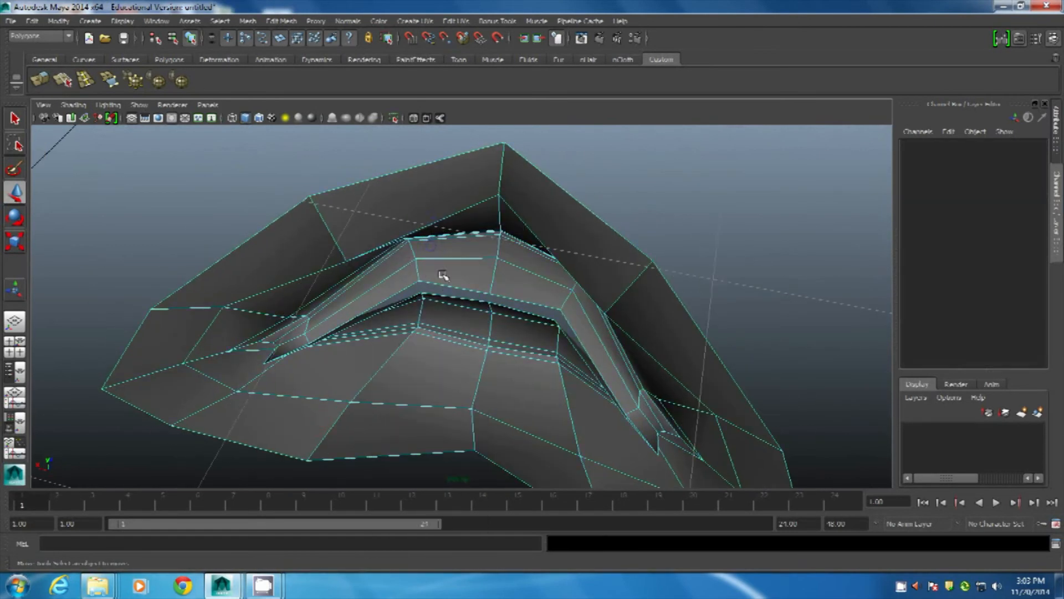
double_click(445, 285)
left_click_drag(458, 299, 476, 289, "alt")
left_click(39, 81)
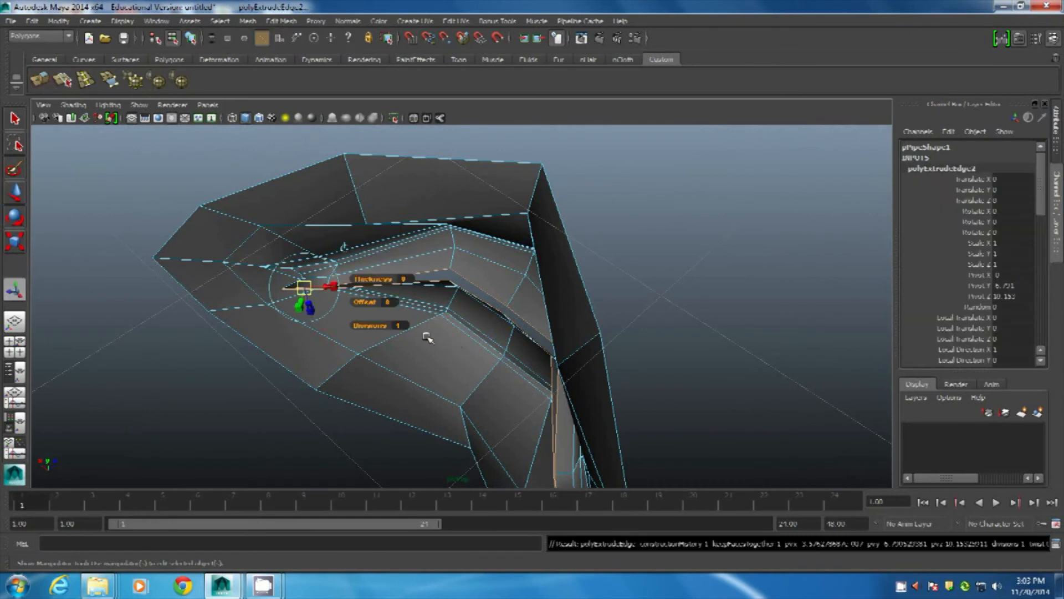
left_click_drag(350, 357, 364, 365, "alt")
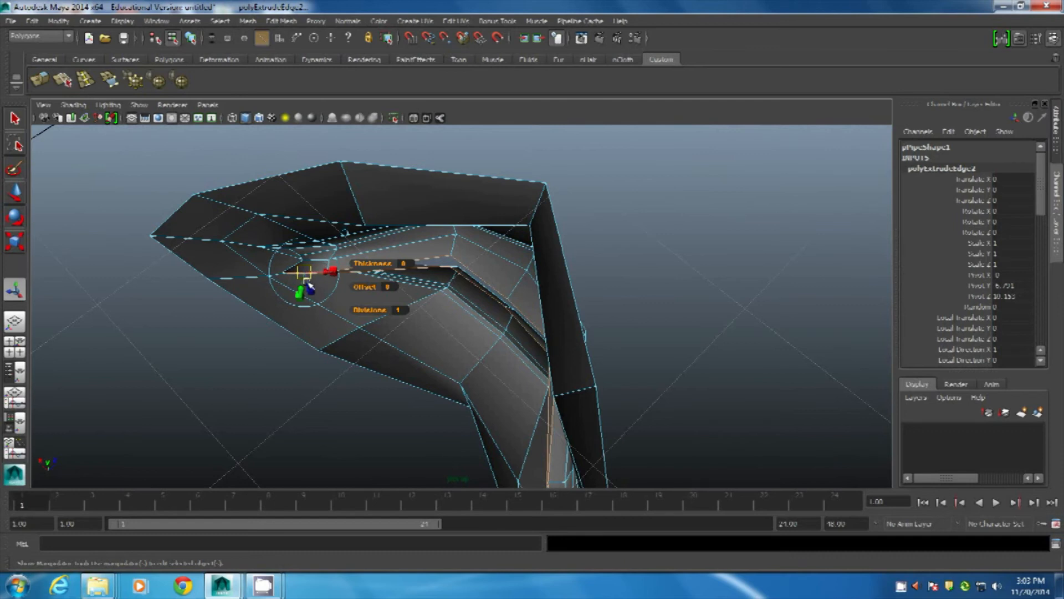
key("w")
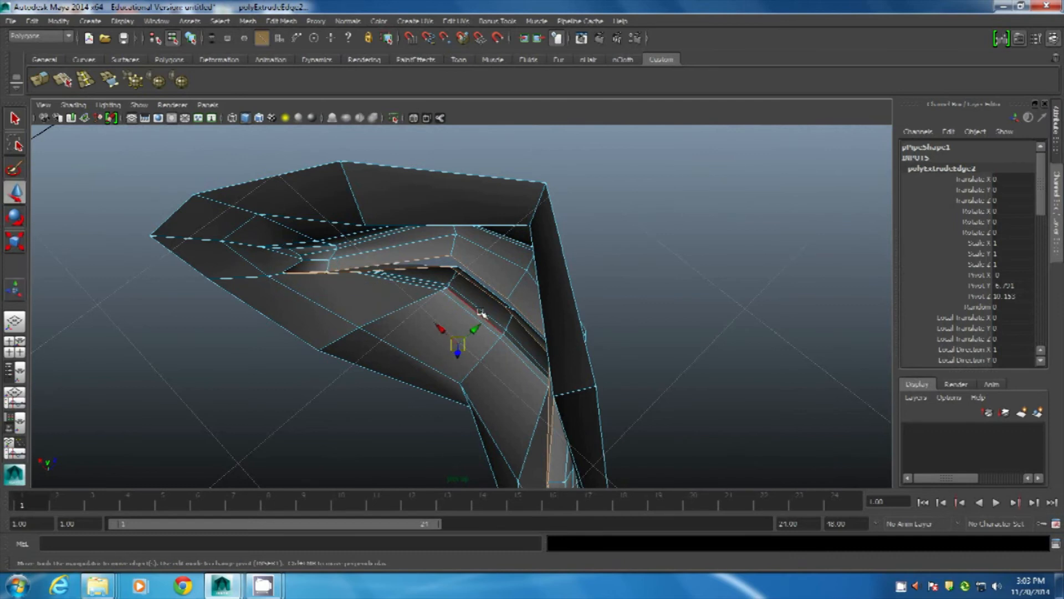
left_click_drag(436, 373, 435, 363, "alt")
left_click_drag(474, 300, 411, 328)
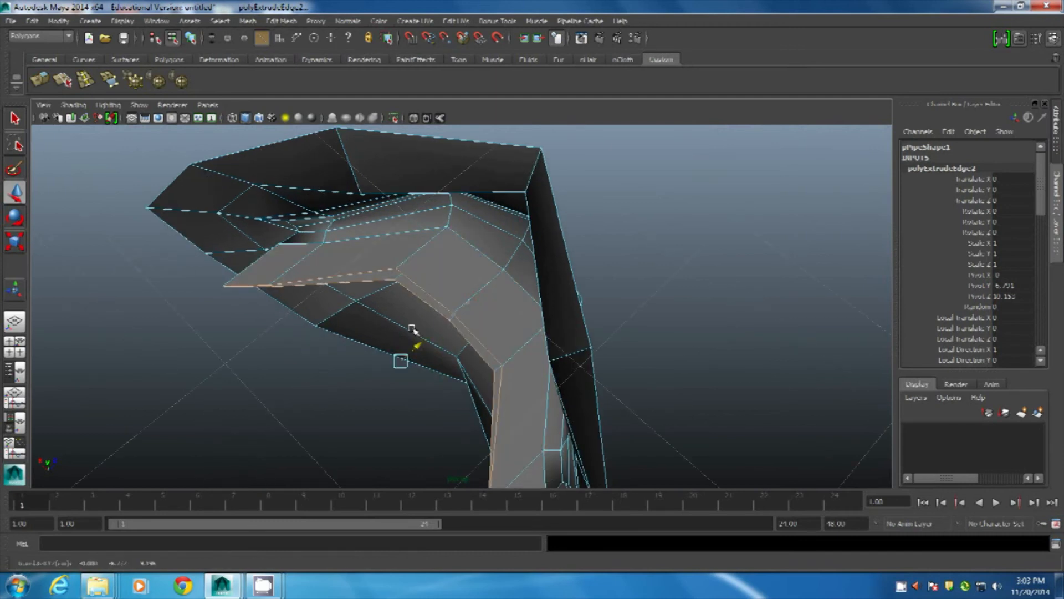
left_click_drag(431, 382, 453, 302, "alt")
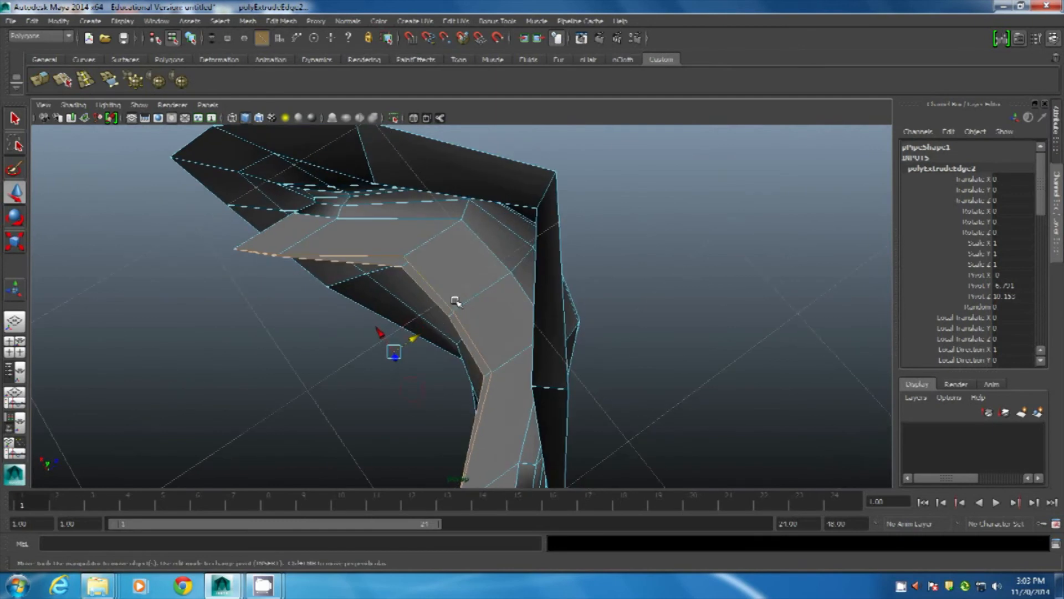
Scale the extruded edge loop behind the lips to open up the inner mouth.
left_click_drag(365, 335, 194, 380, "alt")
key("r")
left_click_drag(451, 275, 506, 218, "alt")
left_click_drag(388, 354, 402, 397, "alt")
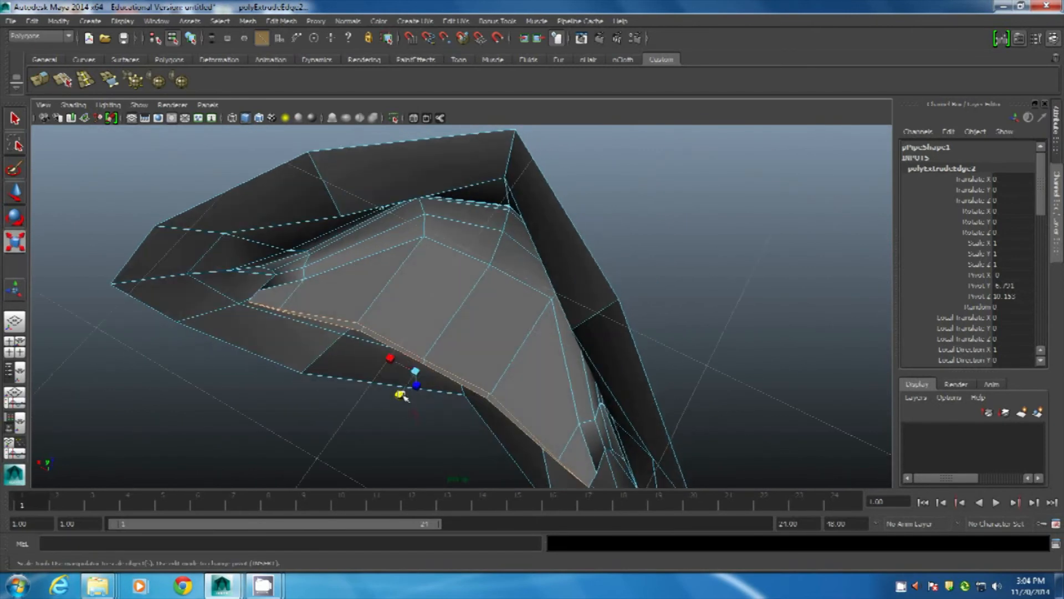
left_click_drag(438, 350, 433, 302, "alt")
left_click_drag(410, 376, 341, 300)
Raise the outer pair of upper vertices on the inner mouth opening.
right_click_drag(343, 301, 277, 313)
left_click(273, 357)
left_click(622, 372, "shift")
key("w")
left_click_drag(438, 387, 447, 265)
left_click(447, 316)
Lower the three middle vertices along the bottom of the inner mouth opening.
left_click_drag(371, 348, 388, 327, "alt")
left_click(379, 321)
left_click(464, 331, "shift")
left_click(546, 320, "shift")
left_click_drag(456, 353, 365, 415)
Lower the outer pair of bottom vertices to line up with the lower edge of the inner opening.
left_click(278, 350)
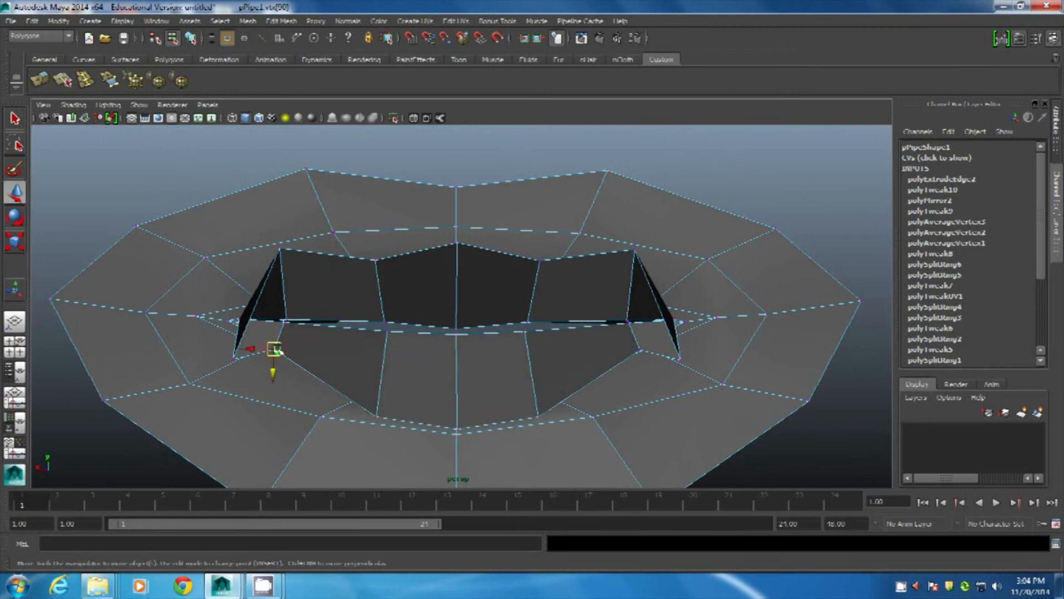
left_click(641, 349, "shift")
left_click_drag(461, 374, 463, 316)
right_click_drag(463, 316, 699, 430, "alt")
middle_click_drag(459, 349, 520, 348, "alt")
left_click_drag(521, 347, 560, 333, "alt")
Raise the two side corner vertices of the inner opening to even out its outline.
left_click(456, 369)
left_click_drag(466, 404, 430, 384, "alt")
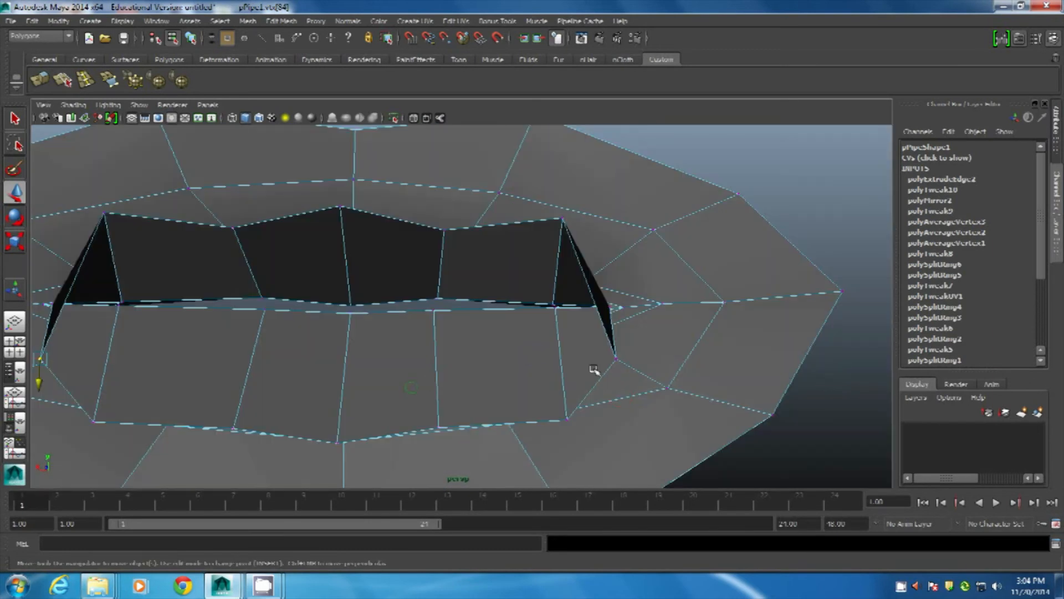
left_click(615, 359, "shift")
left_click_drag(340, 392, 438, 366)
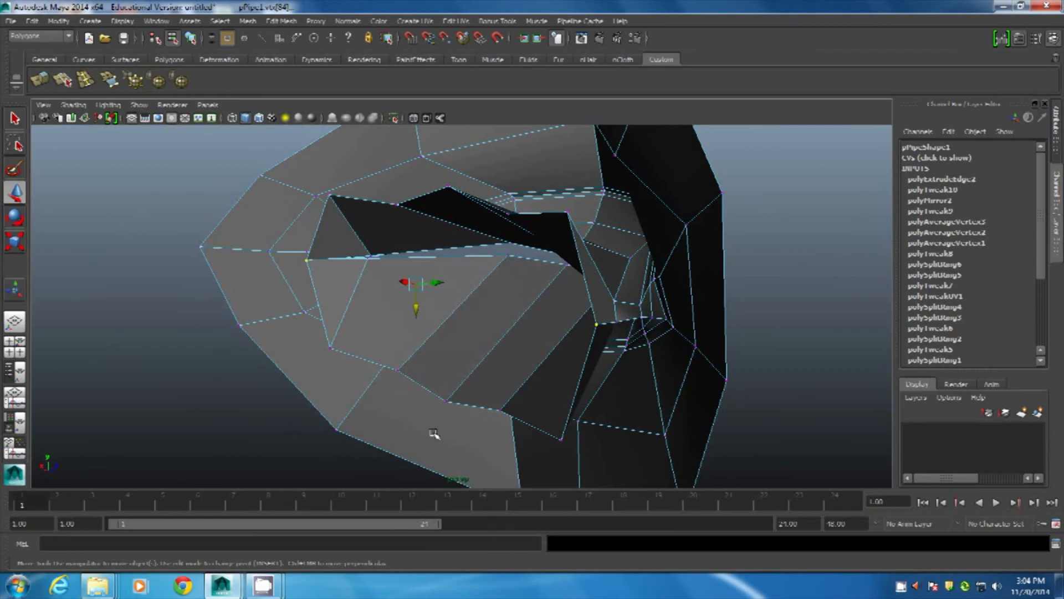
Examine the smoothed mouth from the front and from behind.
left_click_drag(429, 388, 617, 314, "alt")
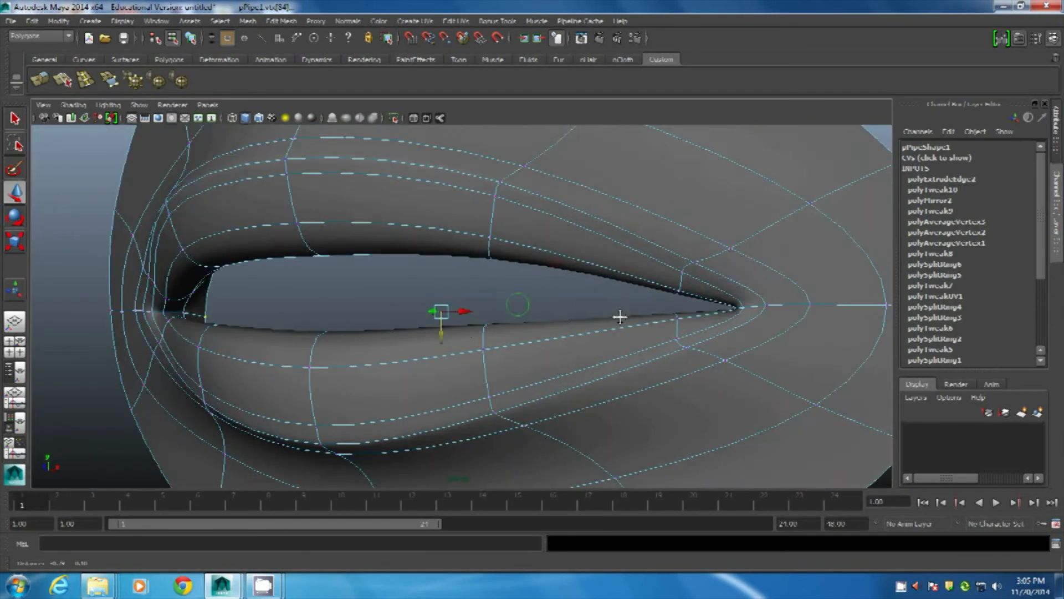
scroll(555, 344, "down", 5)
left_click_drag(516, 365, 376, 314, "alt")
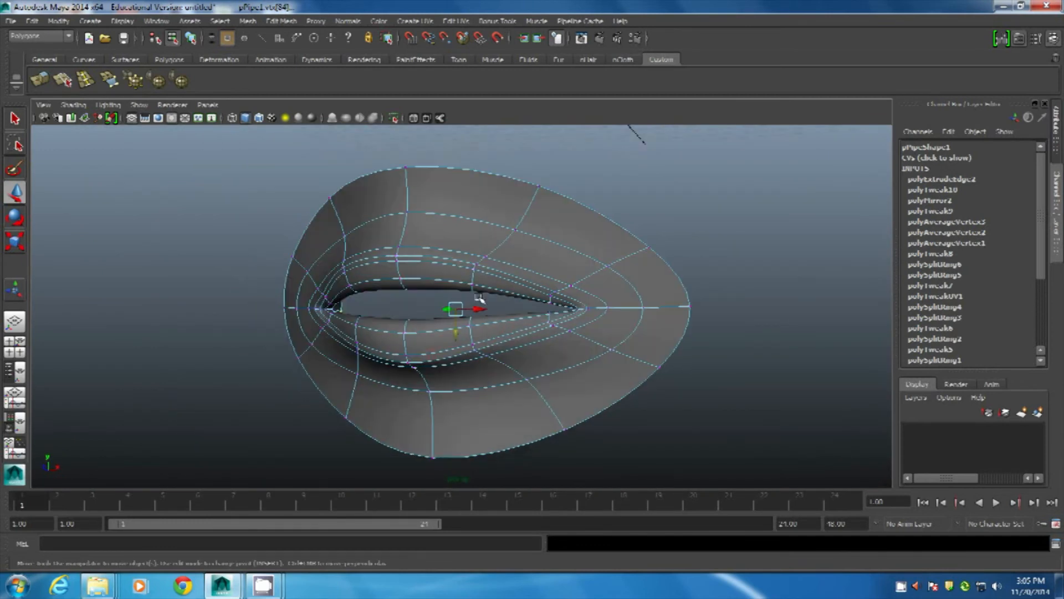
left_click_drag(444, 333, 334, 381, "alt")
left_click_drag(557, 455, 263, 335, "alt")
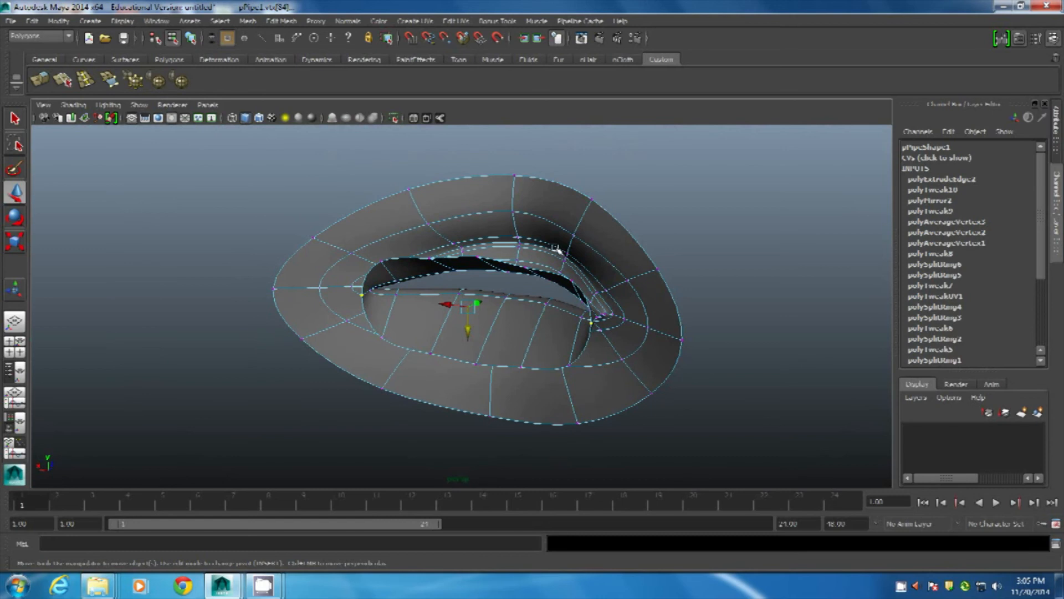
Return the mouth to object mode, examine its smoothed inside from behind, and restore its unsmoothed display.
right_click_drag(535, 246, 579, 227)
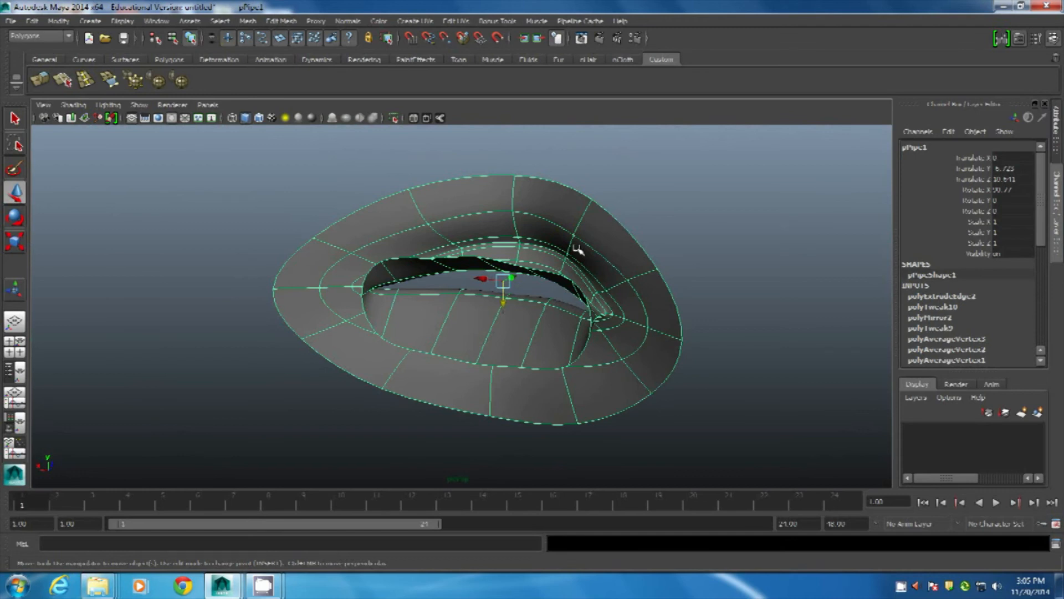
right_click_drag(577, 251, 645, 244)
left_click(700, 245)
left_click(581, 263)
left_click_drag(600, 317, 521, 333, "alt")
left_click_drag(188, 166, 185, 253, "alt")
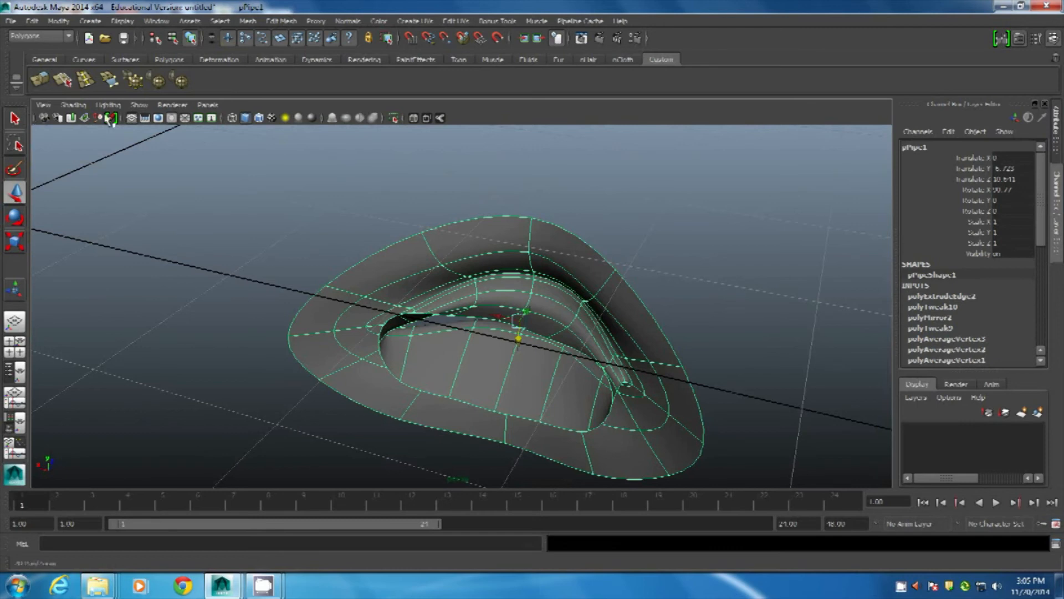
left_click(233, 118)
left_click(246, 118)
left_click(482, 202)
left_click(542, 257)
key("1")
Select the border edge loop of the inner mouth opening and extrude it.
left_click_drag(455, 301, 465, 337, "alt")
right_click_drag(451, 268, 443, 233)
left_click(452, 274)
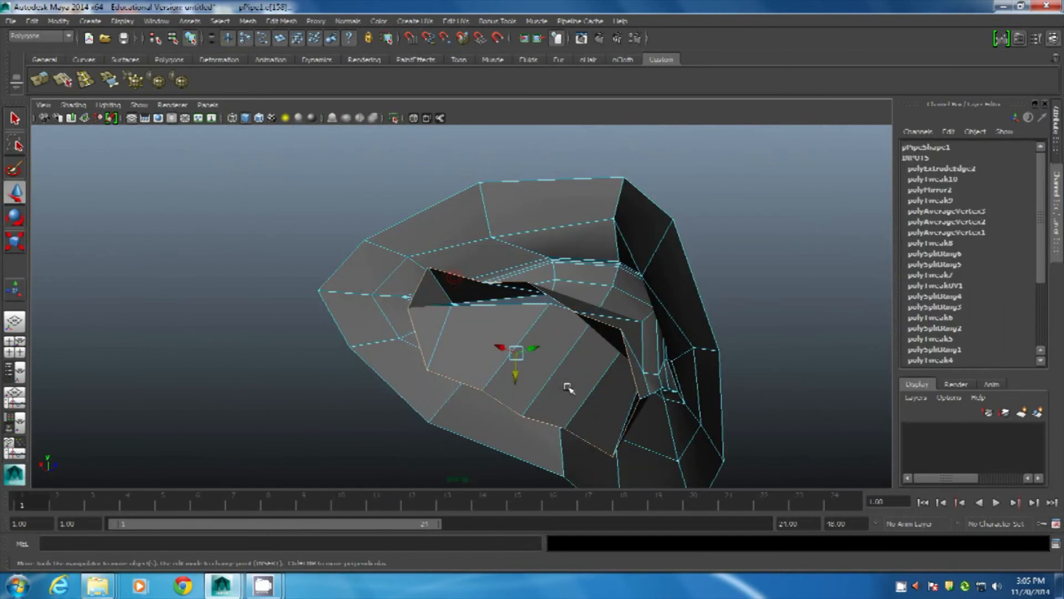
left_click_drag(568, 387, 498, 355, "alt")
left_click(39, 80)
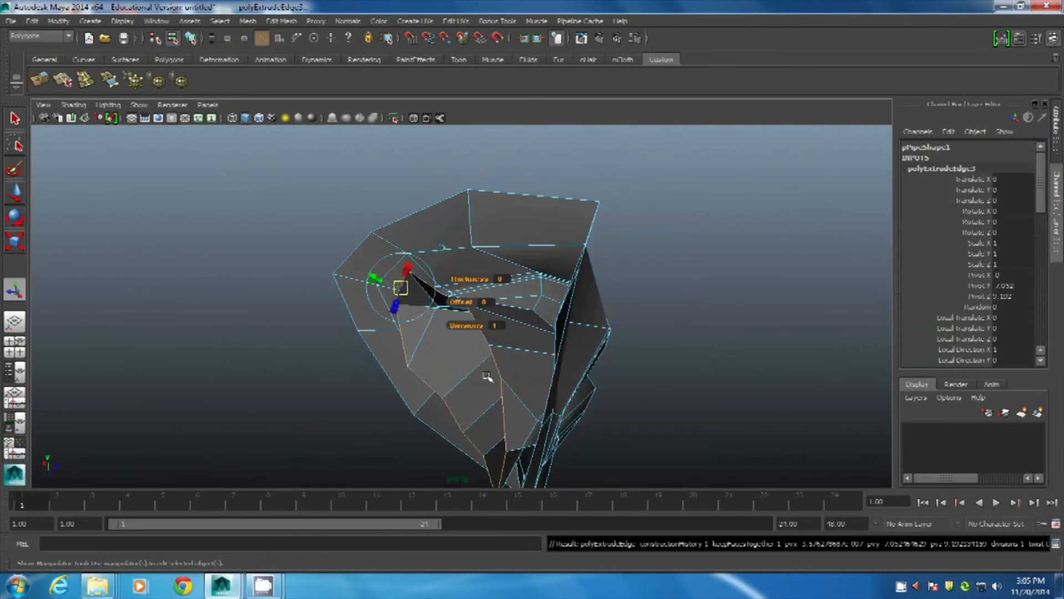
left_click_drag(435, 356, 366, 318, "alt")
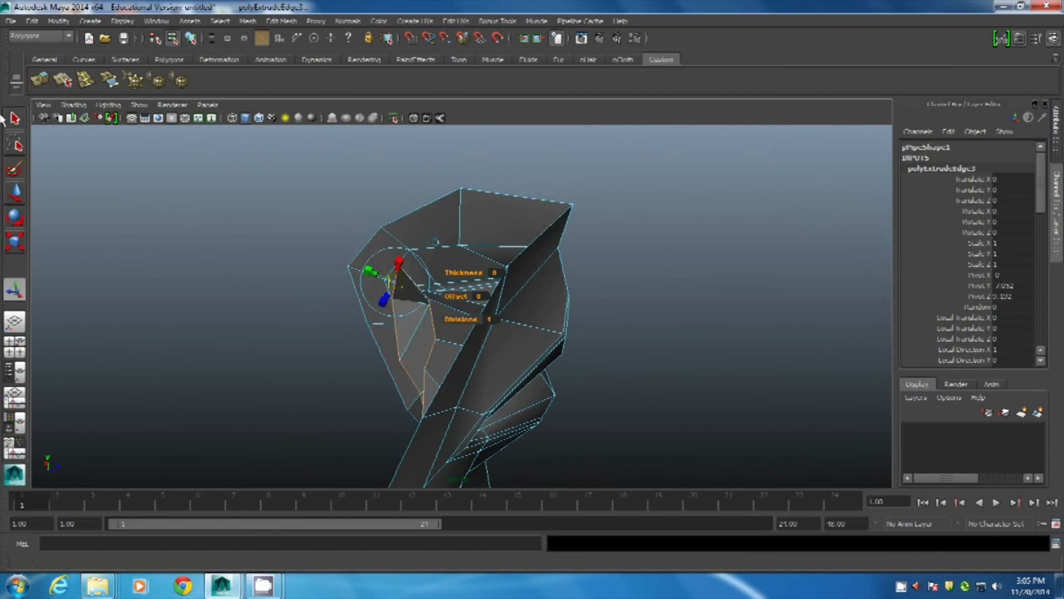
Move the newly extruded edges deeper behind the lips and scale them.
left_click(15, 192)
left_click_drag(433, 382, 298, 252, "alt")
key("r")
left_click_drag(331, 302, 355, 202, "alt")
Move two opposite vertices of the rear opening to refine its outline.
right_click_drag(372, 219, 299, 227)
left_click(301, 226)
left_click(405, 225, "shift")
key("w")
left_click_drag(356, 241, 335, 311, "alt")
Move and scale a second pair of opposite vertices on the rear opening to round out the cavity.
left_click_drag(311, 398, 306, 349, "alt")
left_click(295, 356)
left_click(386, 358, "shift")
left_click_drag(364, 359, 311, 330, "alt")
key("r")
left_click_drag(382, 268, 410, 329, "alt")
Extrude the rear border loop of the mouth cavity and move the new edges farther back.
right_click_drag(407, 243, 383, 230)
left_click(373, 271)
left_click_drag(373, 271, 429, 318, "alt")
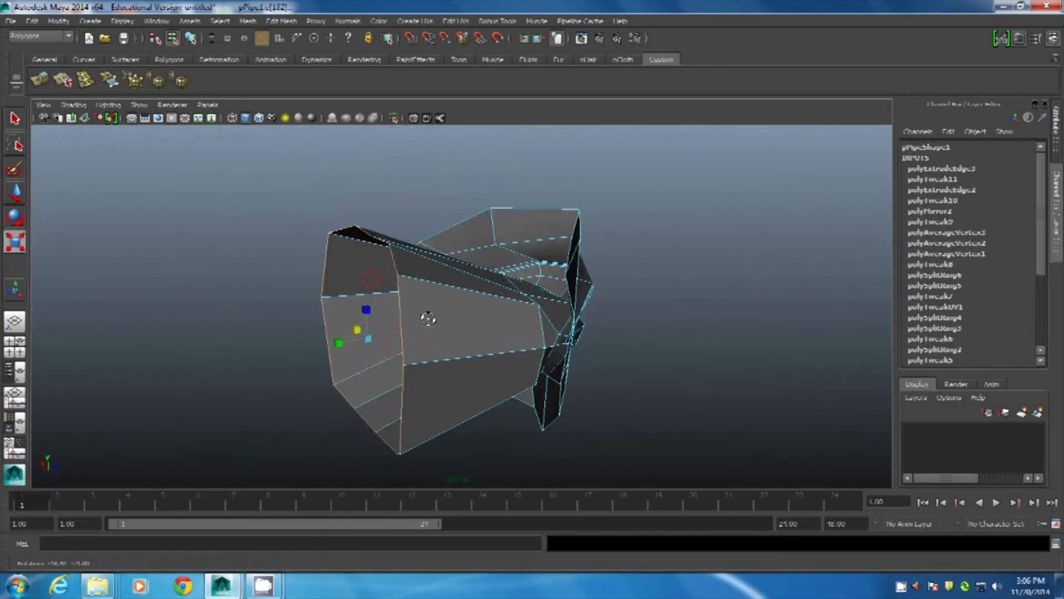
left_click(40, 80)
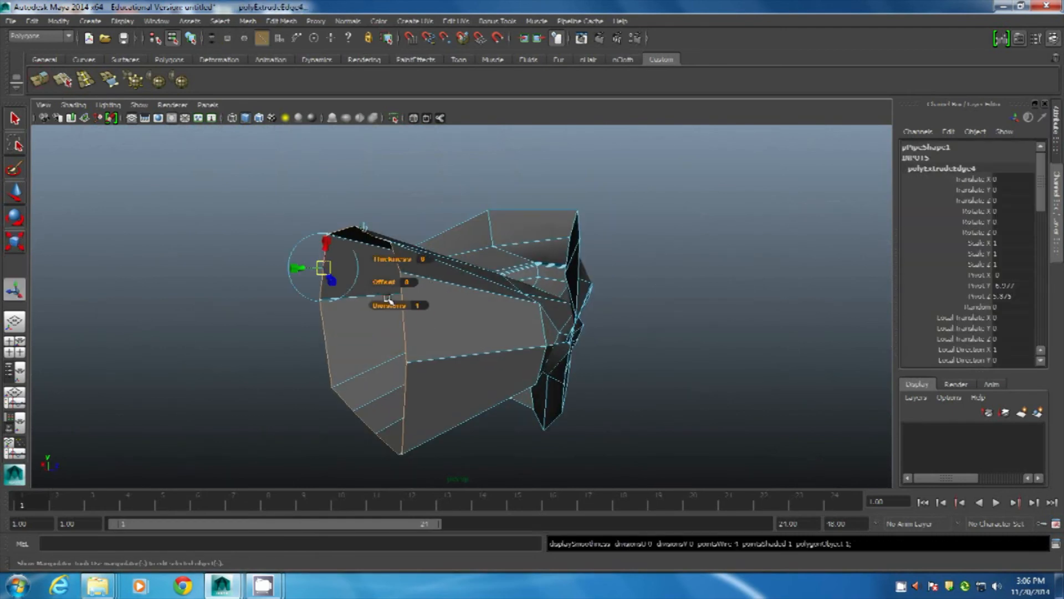
key("w")
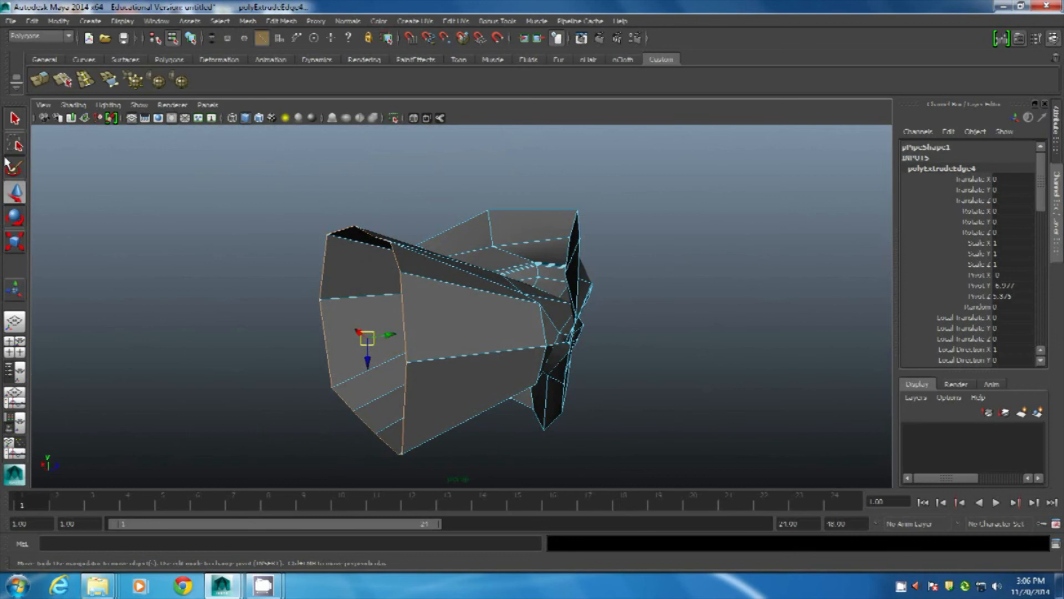
left_click_drag(352, 302, 253, 347, "alt")
left_click_drag(590, 279, 486, 325, "alt")
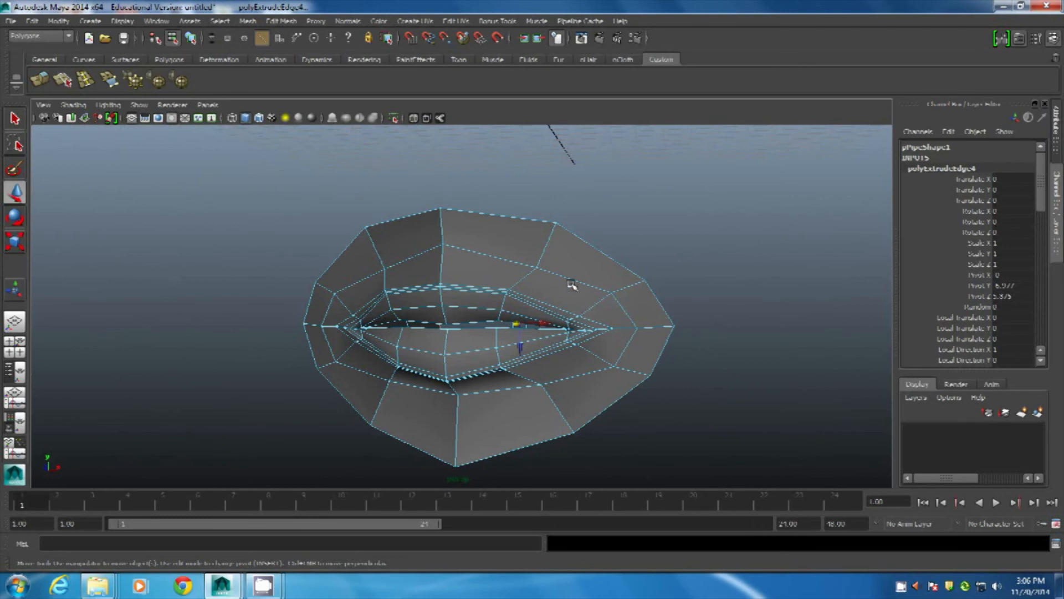
left_click_drag(572, 285, 415, 316, "alt")
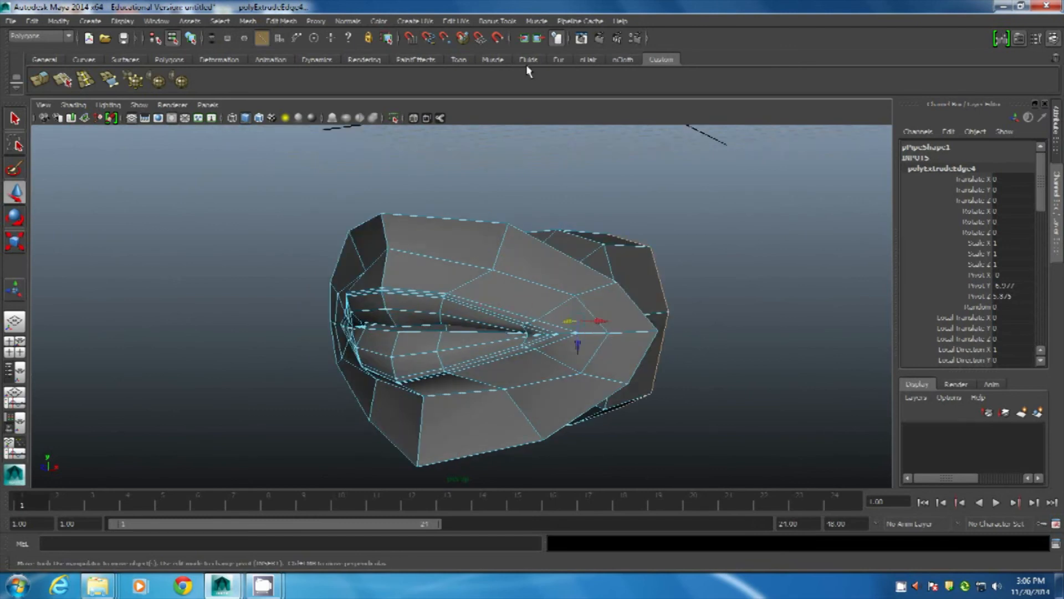
left_click_drag(233, 334, 465, 277, "alt")
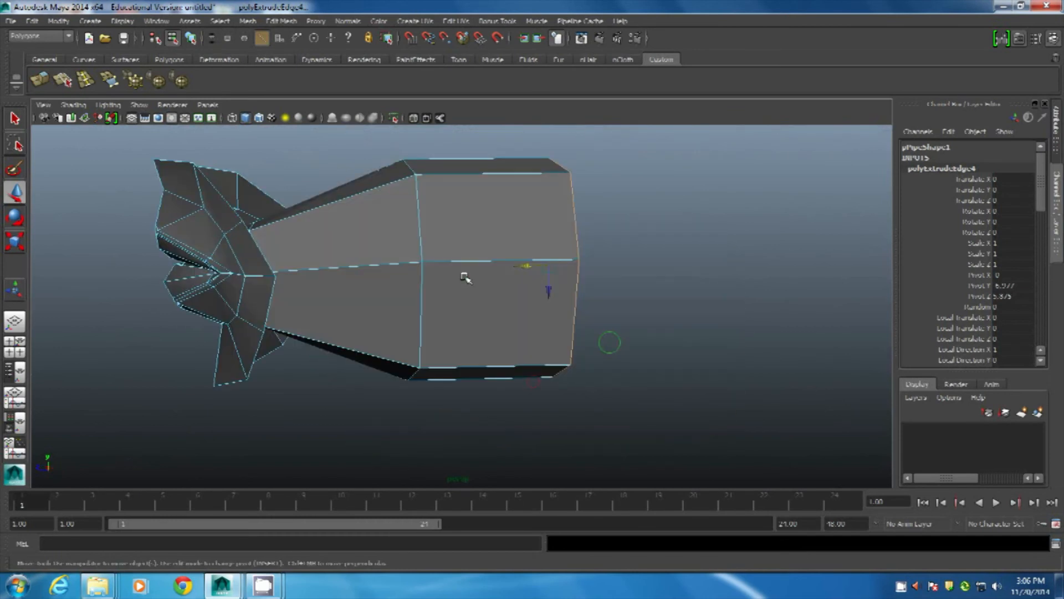
Scale down the rear edge loop to taper the back of the mouth cavity.
key("r")
left_click_drag(551, 264, 485, 276)
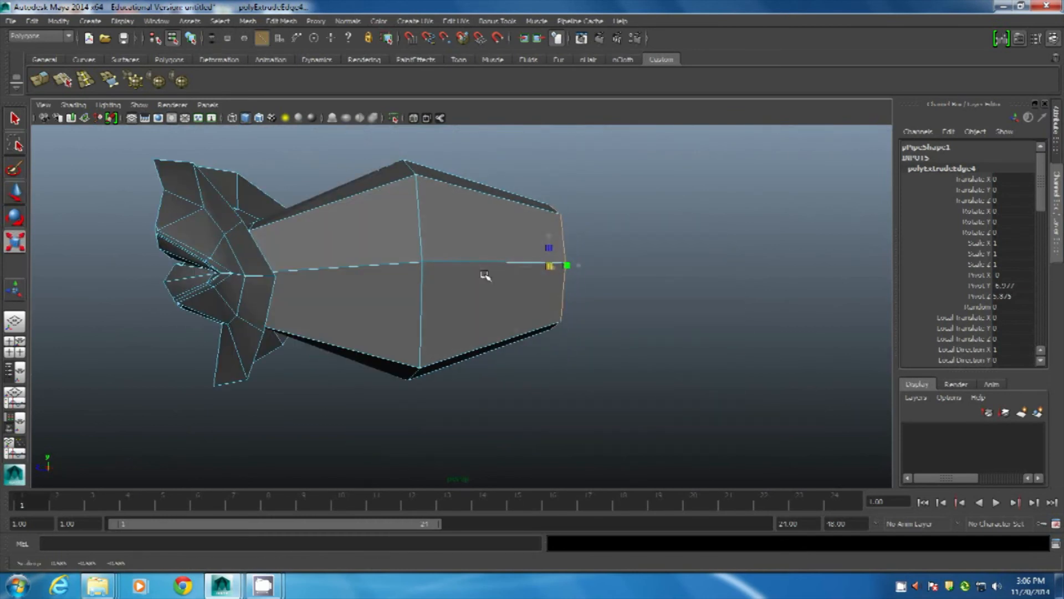
key("3")
key("1")
left_click_drag(565, 274, 499, 294, "alt")
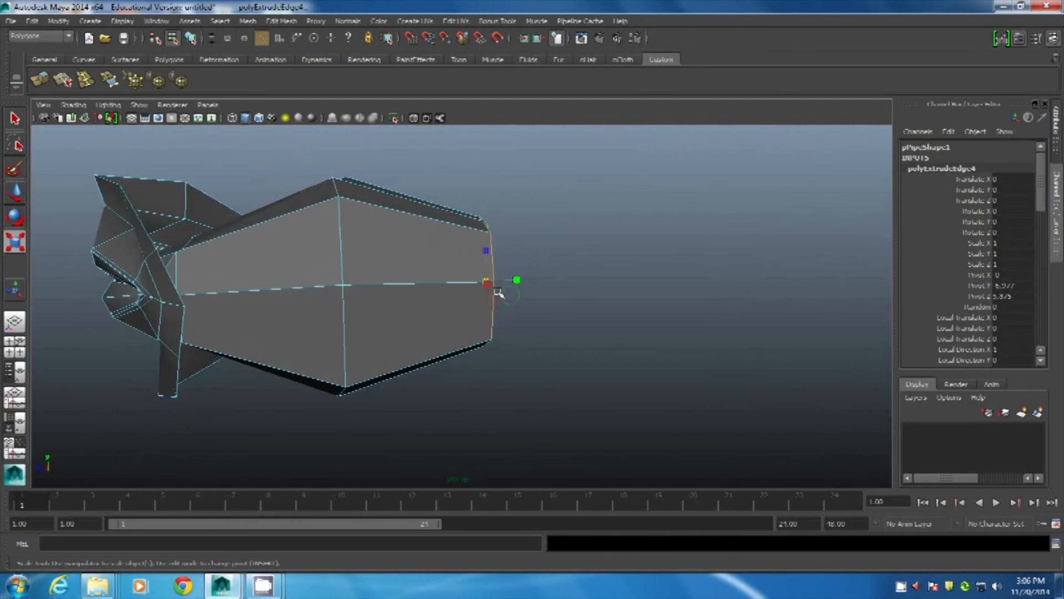
Tilt the rear edge loop about the sideways axis and move it slightly down.
key("e")
left_click_drag(502, 257, 509, 264)
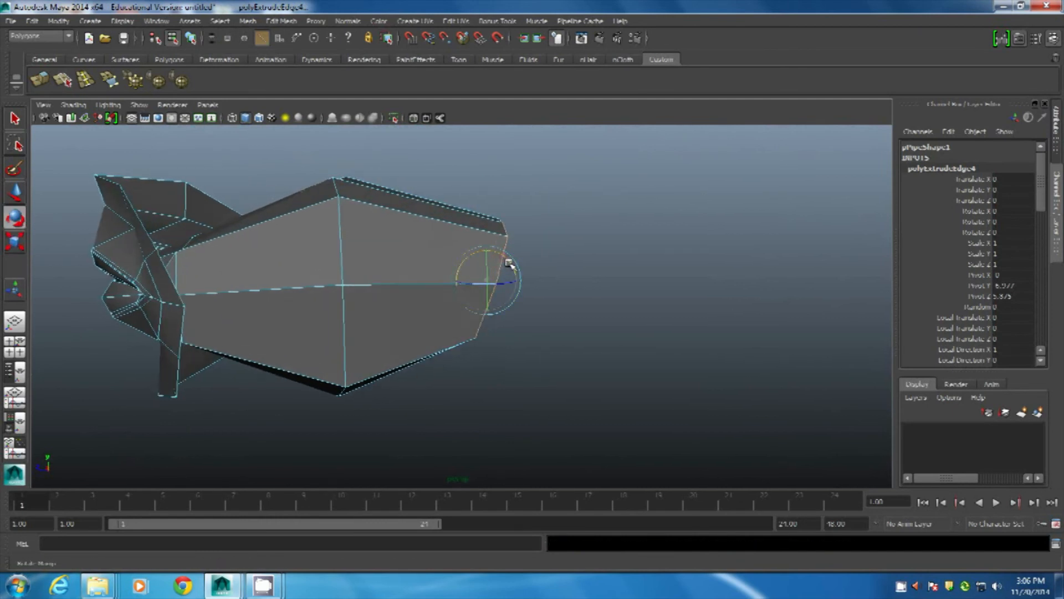
key("w")
left_click_drag(489, 302, 485, 315)
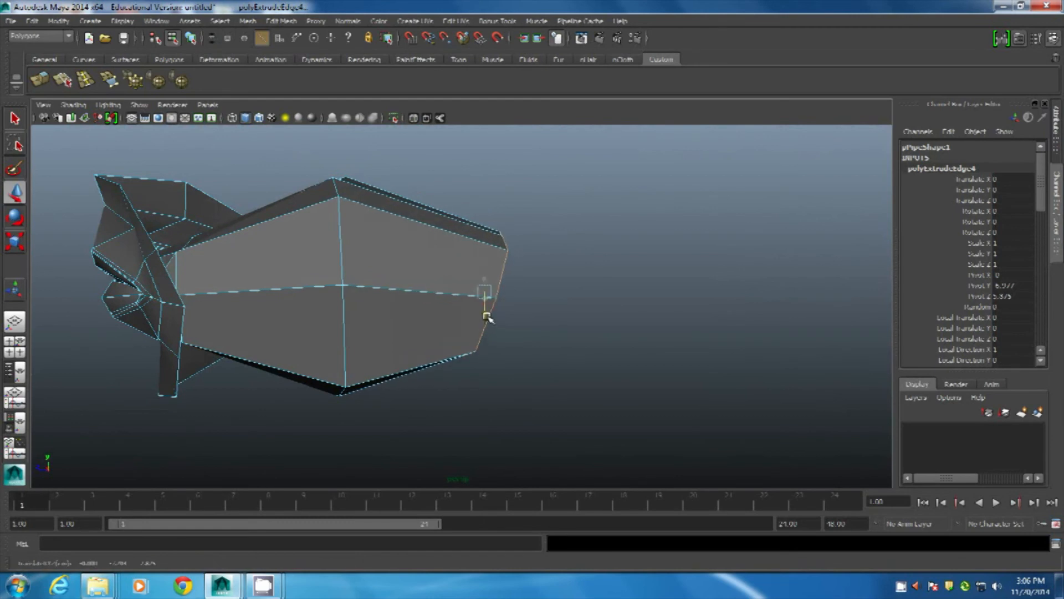
Extrude the rear edge loop and position the new edges back and downward to begin the throat.
key("ctrl+e")
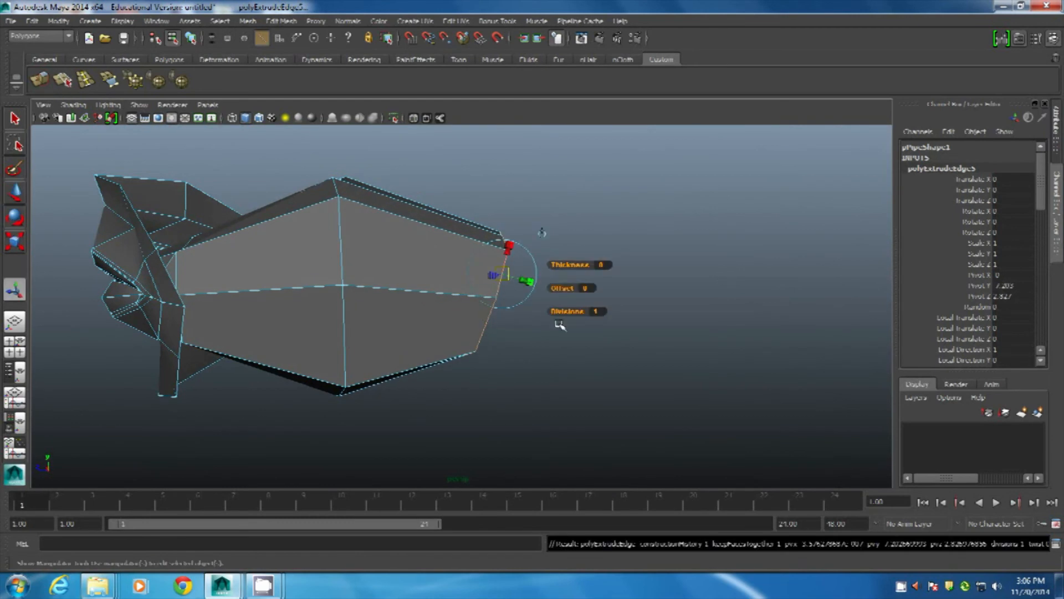
left_click_drag(460, 294, 533, 418)
key("e")
key("w")
key("r")
key("w")
Extrude the throat's end loop again, extend it downward, and return to object mode.
key("ctrl+e")
key("w")
left_click_drag(508, 387, 449, 226, "alt")
right_click_drag(450, 226, 479, 209)
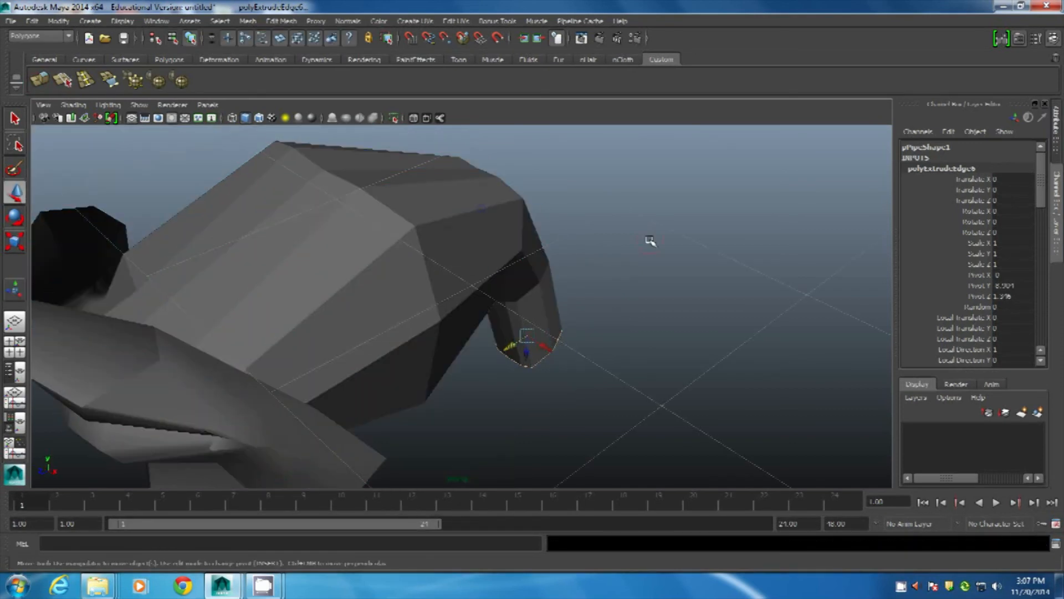
Examine the mouth cavity and throat from outside, inside and the side.
left_click_drag(648, 237, 288, 173, "alt")
left_click_drag(632, 423, 491, 278, "alt")
right_click_drag(492, 277, 551, 321, "alt")
left_click_drag(523, 315, 484, 269, "alt")
right_click_drag(521, 136, 453, 354, "alt")
left_click(506, 188)
left_click_drag(490, 181, 373, 294, "alt")
scroll(477, 245, "down", 5)
right_click_drag(373, 294, 413, 279)
left_click(516, 327)
left_click_drag(515, 327, 308, 321, "alt")
left_click_drag(454, 315, 527, 266, "alt")
left_click(533, 268)
Preview the smoothed mouth and throat while deselected, and restore the unsmoothed display.
key("3")
left_click(686, 224)
left_click_drag(496, 345, 413, 344, "alt")
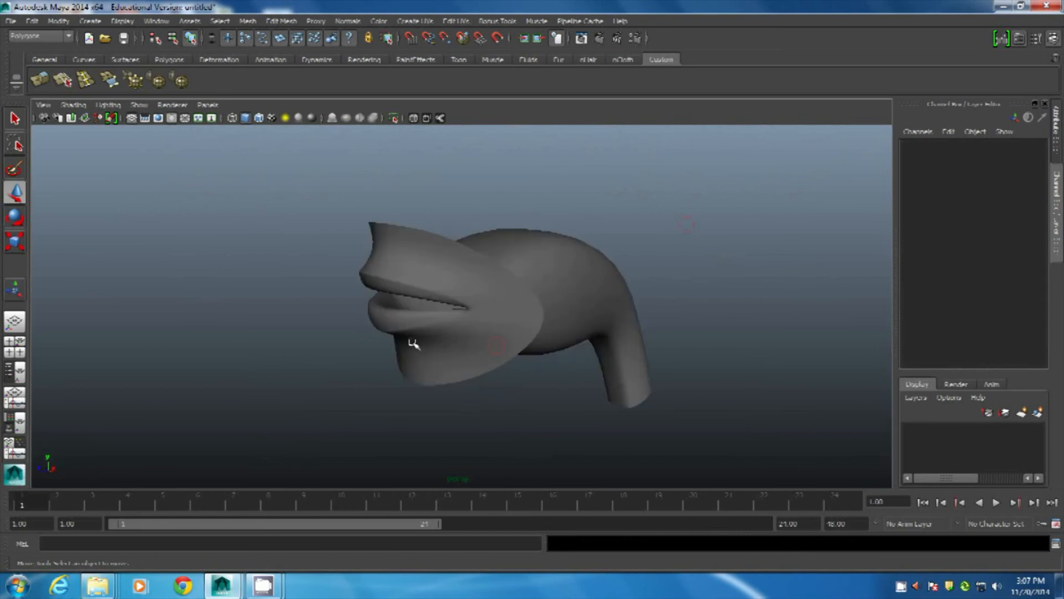
middle_click_drag(463, 306, 516, 282, "alt")
right_click_drag(515, 282, 682, 420, "alt")
middle_click_drag(475, 254, 468, 375, "alt")
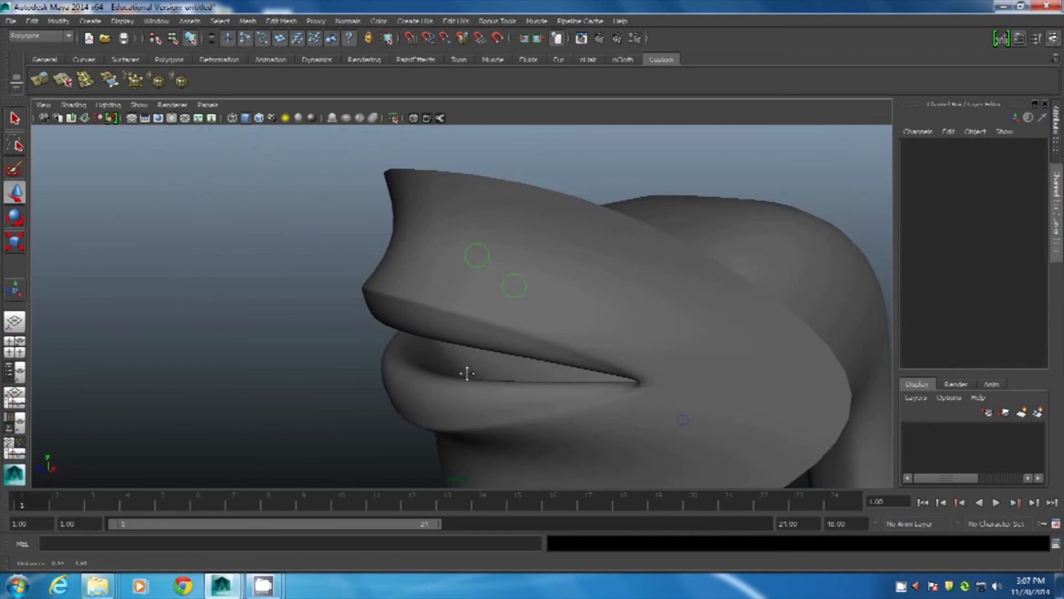
left_click_drag(300, 310, 312, 297, "alt")
left_click(517, 237)
key("1")
Insert an edge loop inside the mouth cavity just behind the inner border of the lips.
left_click_drag(392, 328, 351, 340, "alt")
right_click_drag(356, 340, 641, 491, "alt")
left_click_drag(289, 354, 136, 349, "alt")
middle_click_drag(185, 338, 477, 334, "alt")
middle_click_drag(213, 327, 364, 193, "alt")
right_click_drag(391, 262, 388, 227)
left_click(85, 80)
left_click_drag(416, 250, 433, 287)
Deselect the corner edges of the new loop and scale the remaining upper and lower edges vertically closer together.
key("w")
left_click_drag(890, 311, 895, 314, "ctrl")
middle_click_drag(618, 259, 648, 261, "alt")
left_click_drag(148, 185, 151, 192, "ctrl")
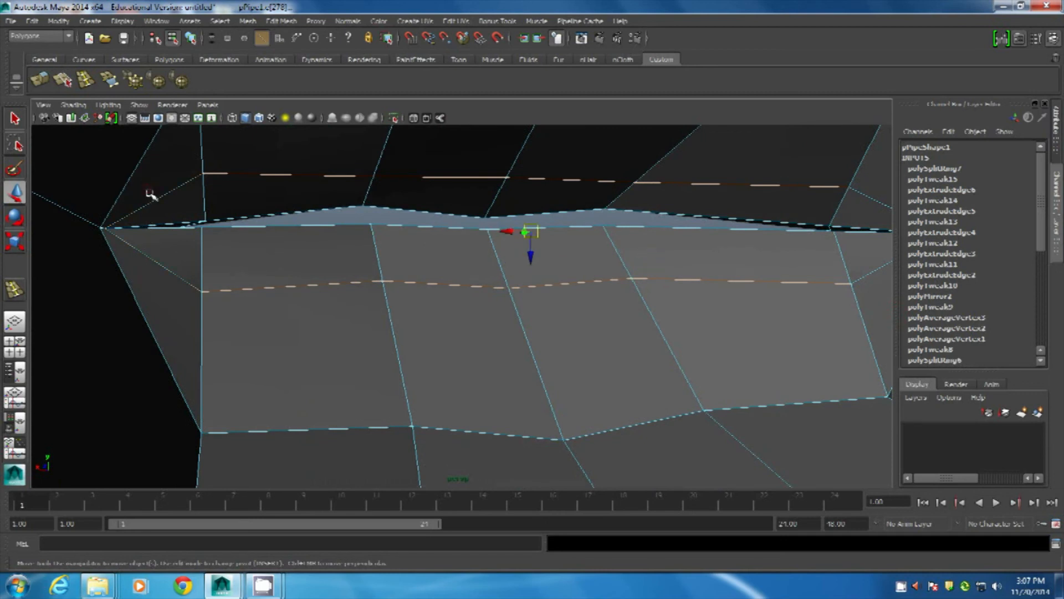
key("r")
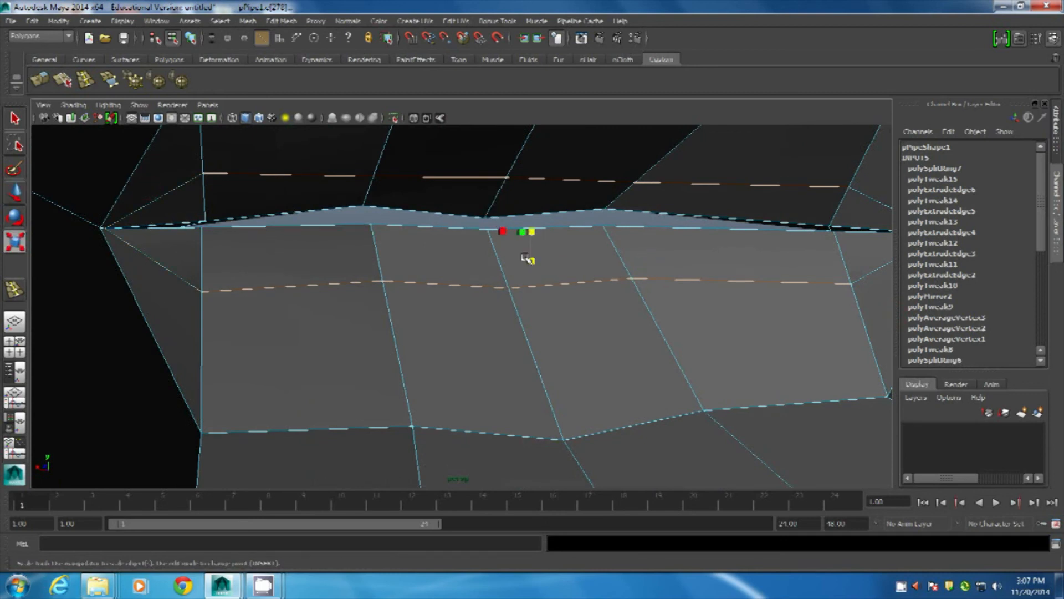
left_click_drag(532, 263, 532, 229)
Check the inner lips smoothed and scale the selected edges vertically once more to adjust the gap.
left_click_drag(318, 256, 411, 241, "alt")
key("3")
mouse_move(340, 282)
left_mouse_down("alt")
mouse_move(309, 280)
mouse_move(368, 290)
mouse_move(370, 186)
mouse_move(373, 222)
left_mouse_up("alt")
key("1")
left_click_drag(332, 283, 563, 208, "alt")
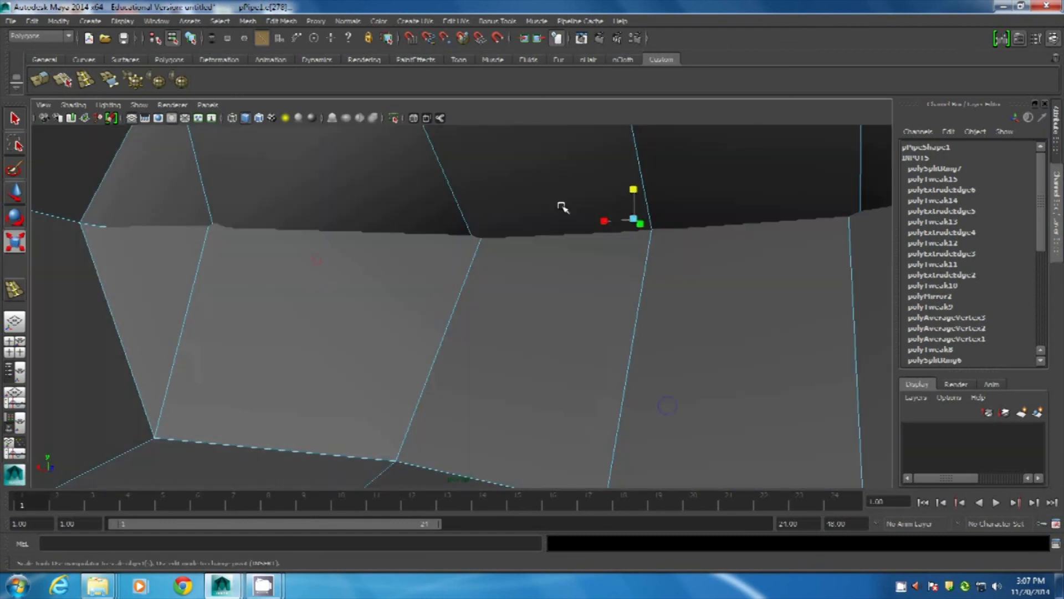
left_click_drag(635, 192, 641, 227)
Return the mouth to object mode and display it smoothed and deselected.
left_click_drag(190, 292, 643, 226, "alt")
right_click_drag(467, 279, 172, 222, "alt")
left_click_drag(178, 233, 449, 206, "alt")
right_click_drag(466, 203, 513, 183)
left_click(556, 242)
key("3")
left_click(763, 368)
Examine the smoothed lips and the gap between them from the front, side and close up.
left_click_drag(739, 362, 470, 311, "alt")
right_click_drag(470, 312, 210, 246, "alt")
left_click_drag(210, 246, 544, 299, "alt")
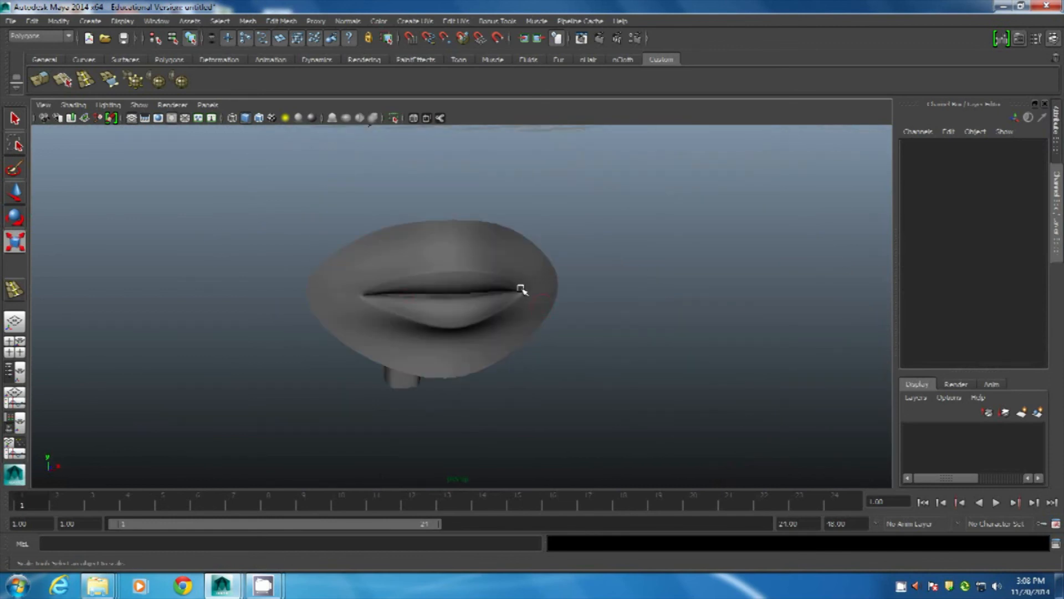
left_click_drag(443, 325, 471, 284, "alt")
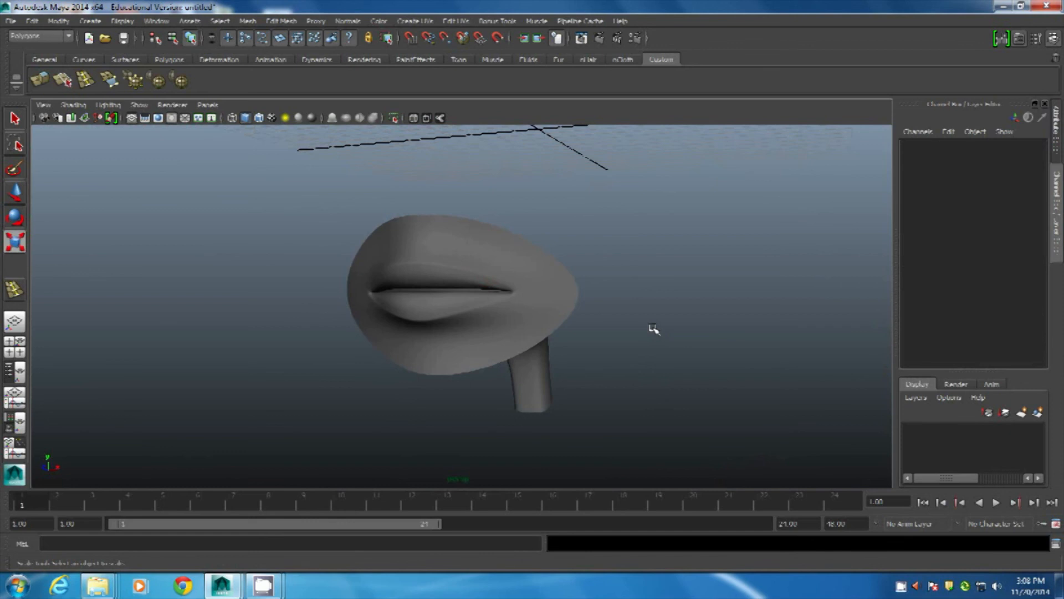
left_click_drag(643, 339, 479, 320, "alt")
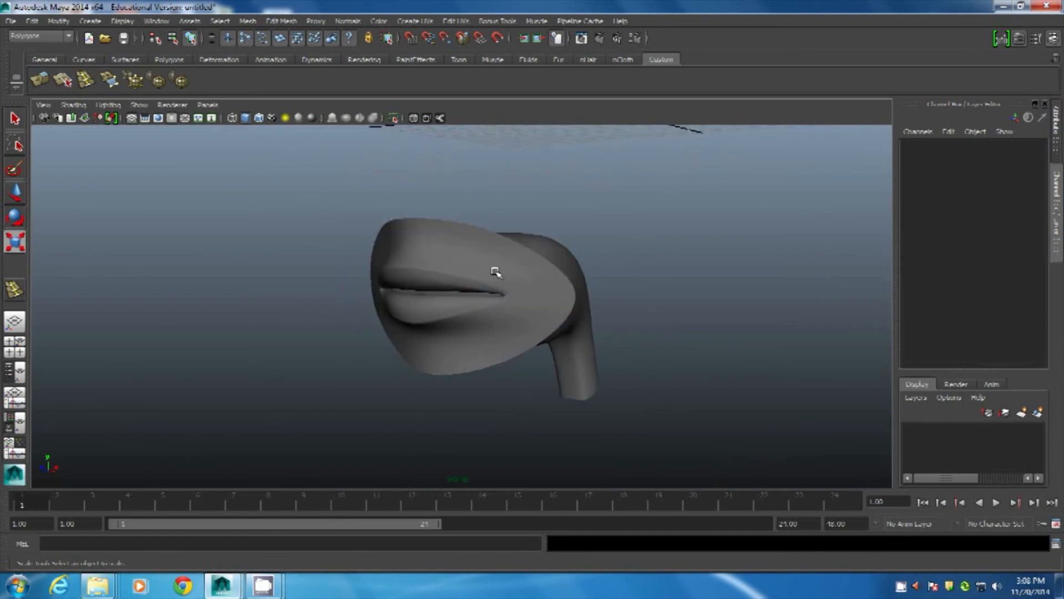
left_click_drag(471, 228, 383, 273, "alt")
right_click_drag(474, 265, 797, 450, "alt")
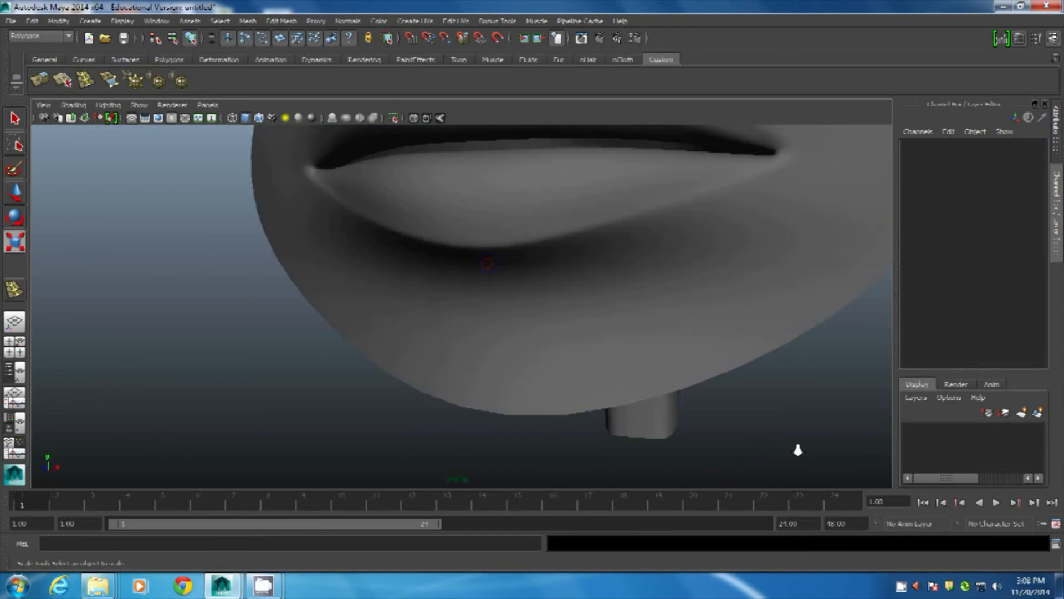
left_click_drag(523, 261, 470, 294, "alt")
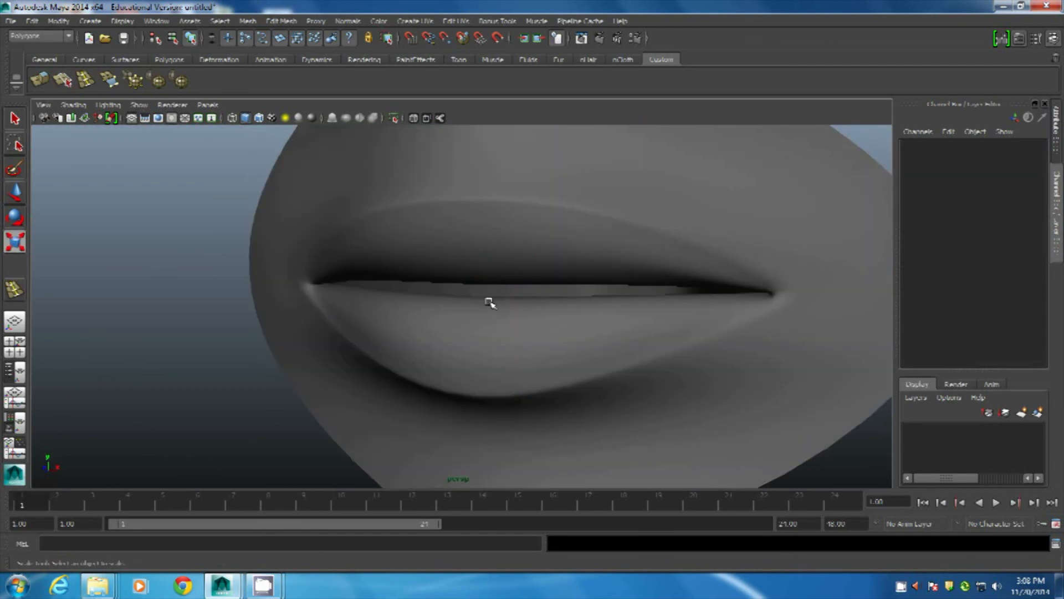
Reselect the mouth and restore its unsmoothed display.
right_click_drag(541, 327, 516, 321)
right_click_drag(629, 317, 542, 261, "alt")
left_click(548, 272)
key("1")
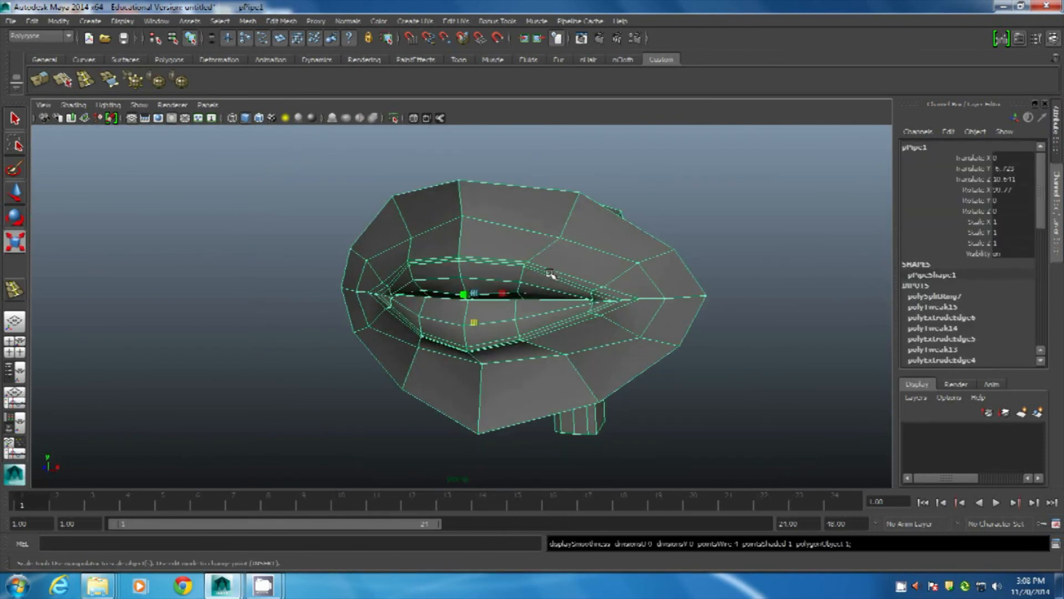
Duplicate the mouth twice and line up the copies beside the original along the X axis.
key("ctrl+d")
key("w")
left_click_drag(475, 332, 83, 291, "alt")
middle_click_drag(310, 338, 641, 339, "alt")
key("ctrl+d")
left_click_drag(588, 309, 126, 304)
left_click_drag(340, 331, 441, 338, "alt")
Create a blend shape on the middle mouth copy, using the outermost copy as its target.
left_click(574, 270)
middle_click_drag(725, 285, 441, 272, "alt")
left_click(233, 278)
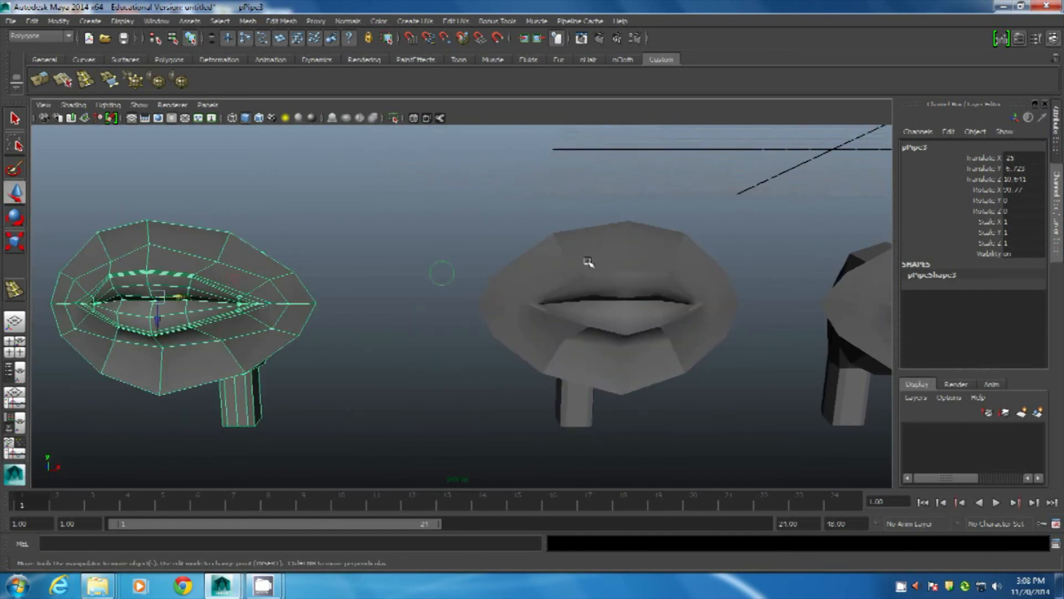
left_click(610, 260)
left_click(38, 37)
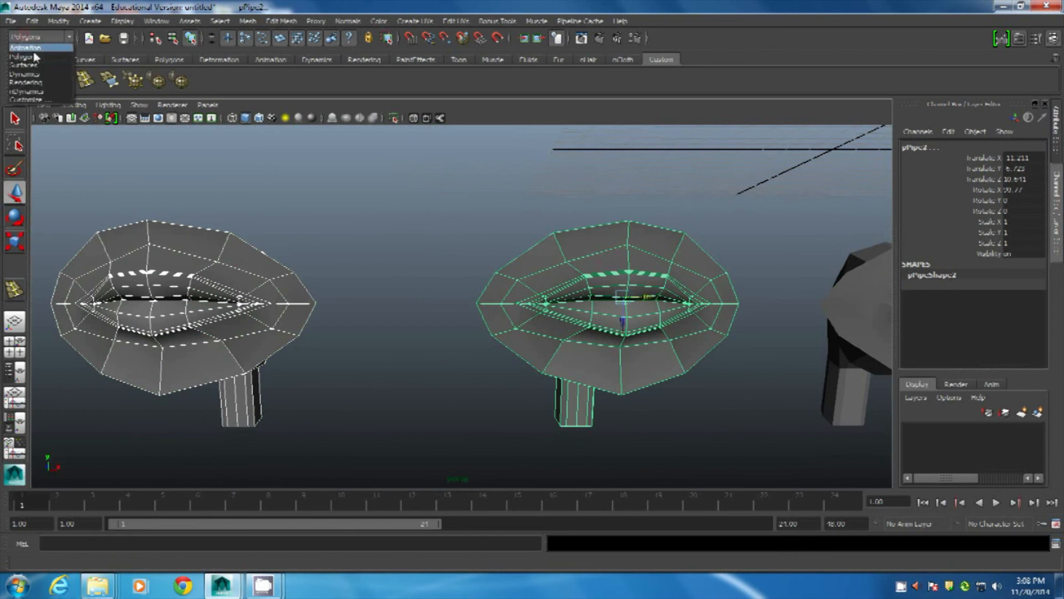
left_click(25, 48)
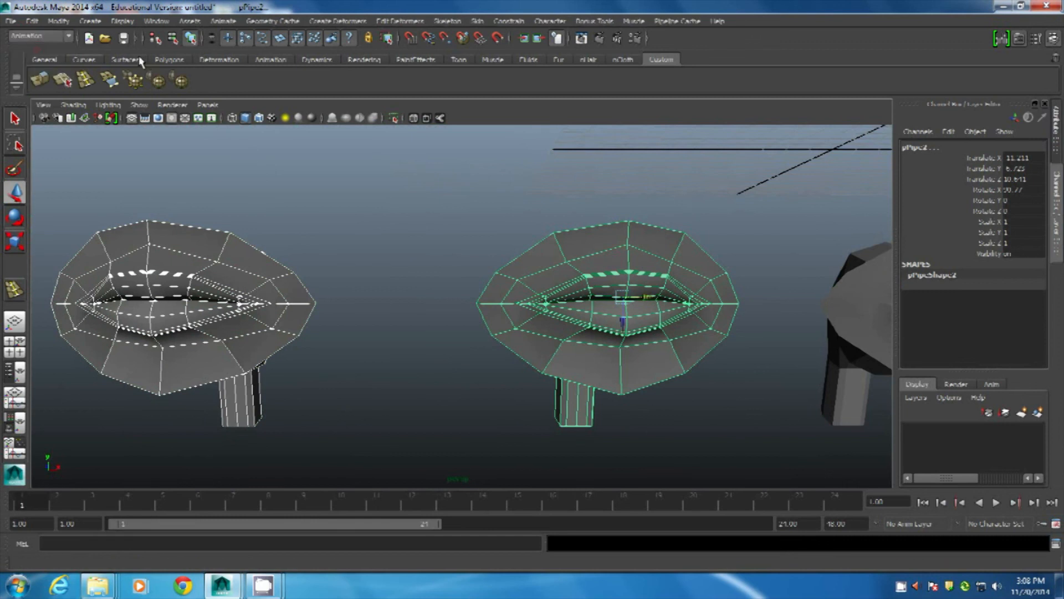
left_click(348, 21)
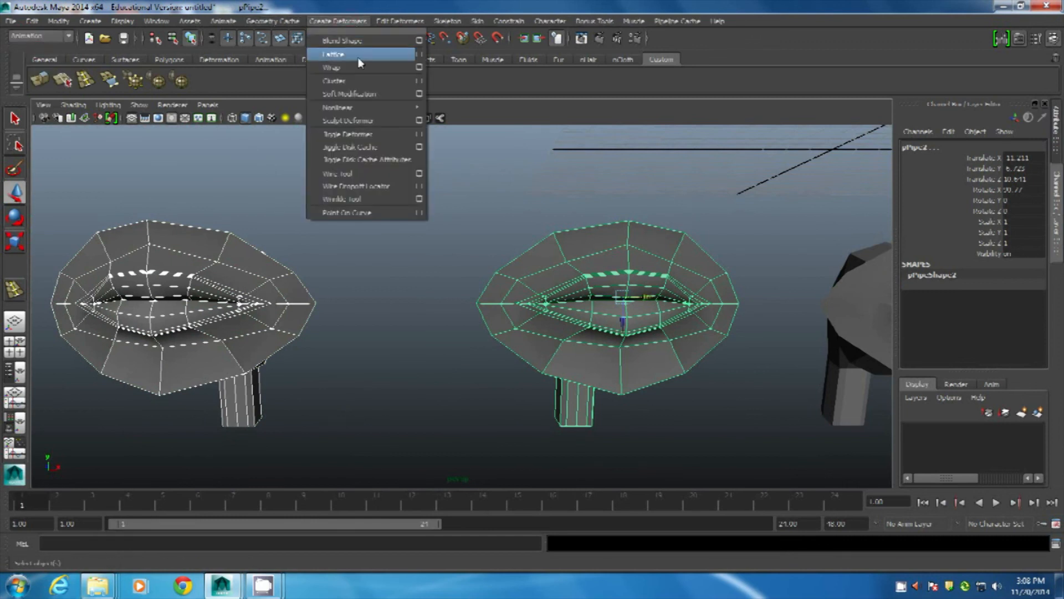
left_click(388, 42)
Test the pPipe3 target weight in the blendShape1 settings of the middle mouth copy.
left_click(448, 235)
left_click(150, 275)
key("f")
middle_click_drag(761, 274, 546, 273, "alt")
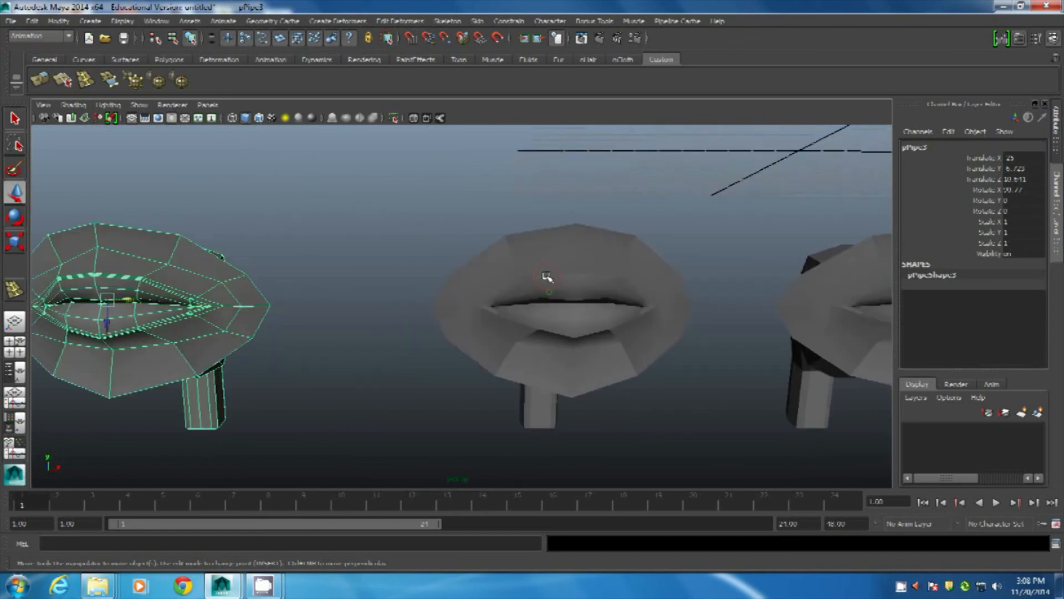
left_click(546, 273)
left_click(913, 298)
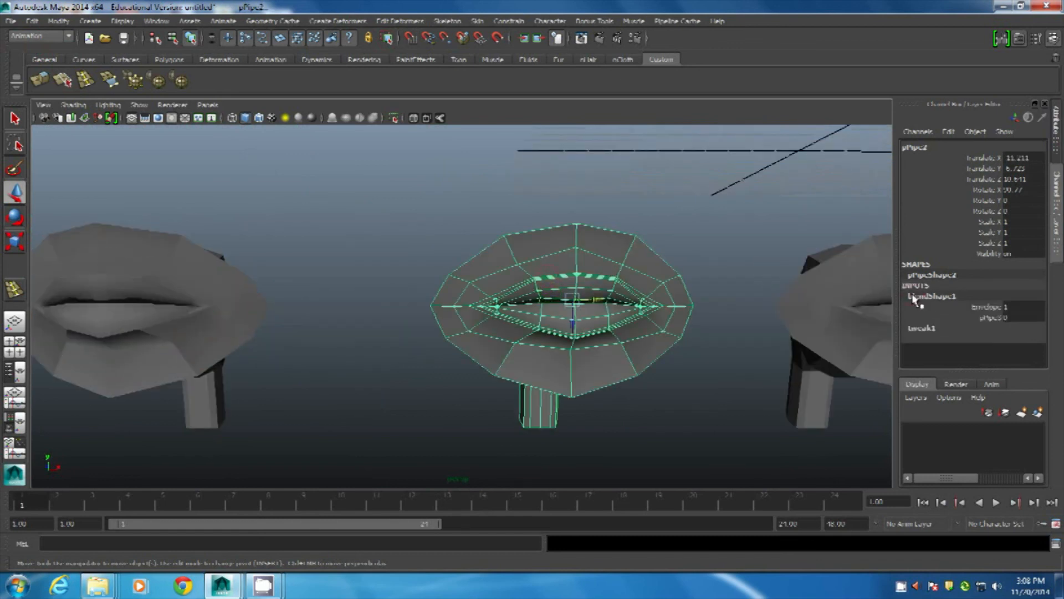
left_click(986, 318)
middle_click_drag(674, 256, 693, 256)
Put the outermost mouth copy in vertex mode and select the vertex at its mouth corner.
middle_click_drag(365, 294, 546, 280, "alt")
left_click(384, 241)
right_click_drag(365, 247, 327, 257)
scroll(416, 302, "up", 6)
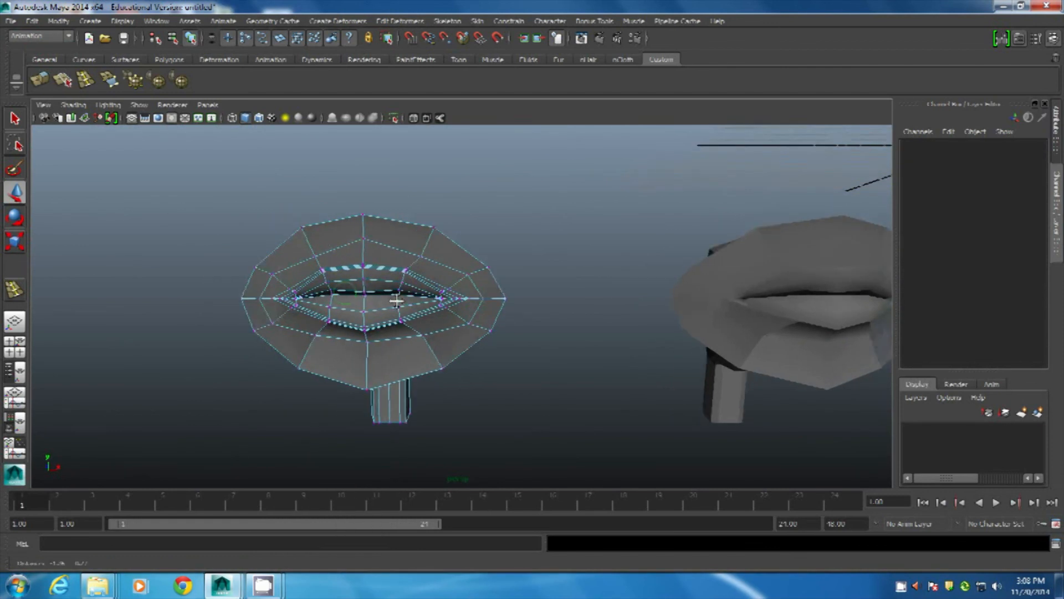
scroll(504, 326, "down", 5)
left_click_drag(344, 261, 447, 368, "alt")
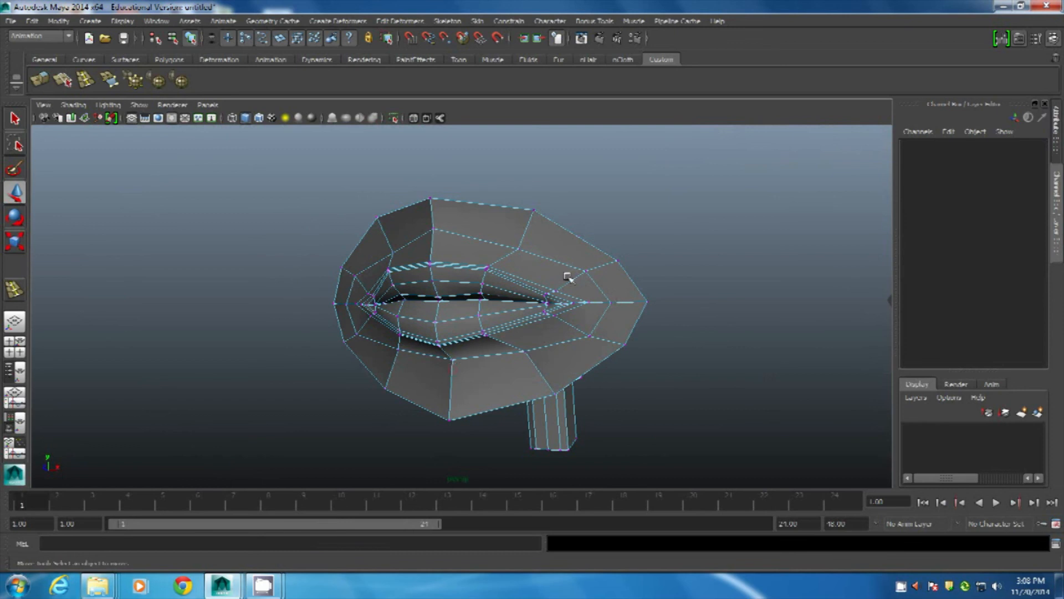
middle_click_drag(567, 278, 537, 291, "alt")
mouse_move(573, 322)
left_mouse_down()
mouse_move(425, 366)
mouse_move(572, 328)
left_mouse_up()
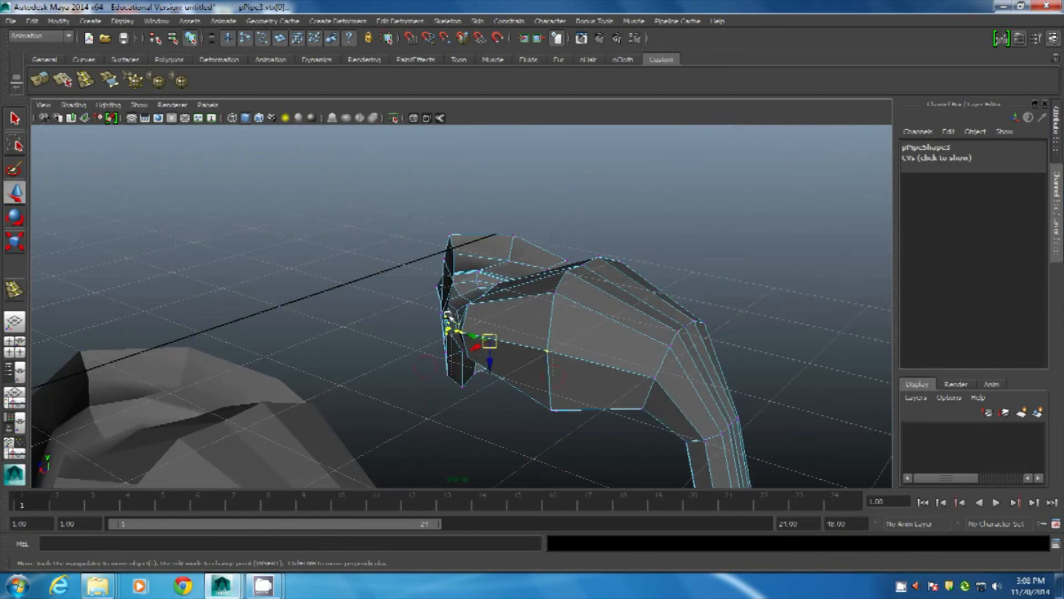
Enable soft selection around the corner vertex with a falloff radius of about 1.98.
left_click_drag(467, 356, 545, 291, "alt")
key("b")
middle_click_drag(545, 291, 606, 356)
right_click_drag(605, 356, 478, 312, "alt")
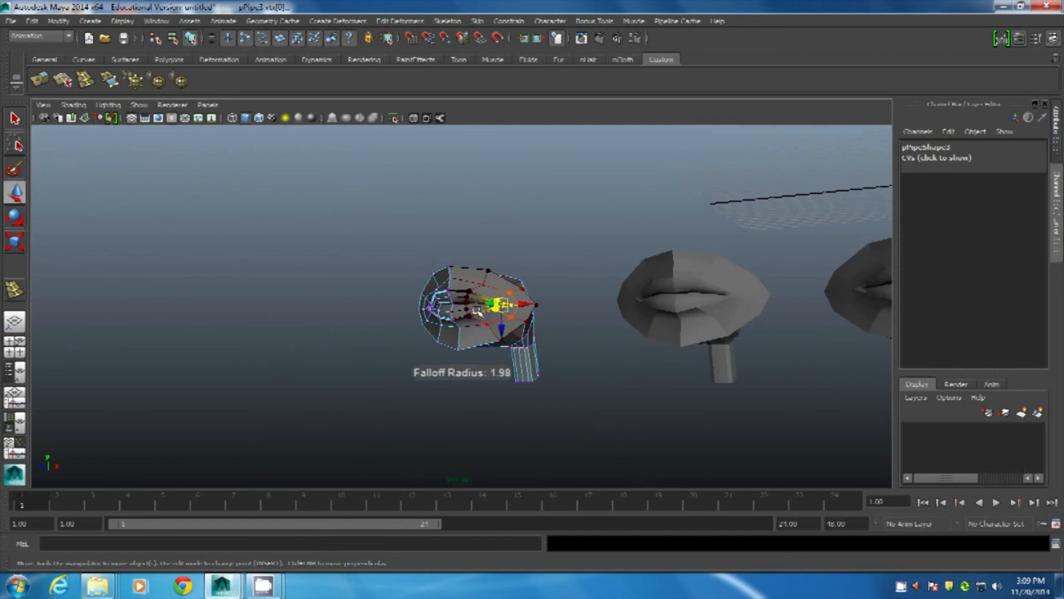
Undo the trial move of the soft-selected mouth corner and raise it inward into a lopsided smile.
left_click_drag(506, 328, 507, 306)
key("ctrl+z")
key("ctrl+z")
key("ctrl+z")
key("ctrl+z")
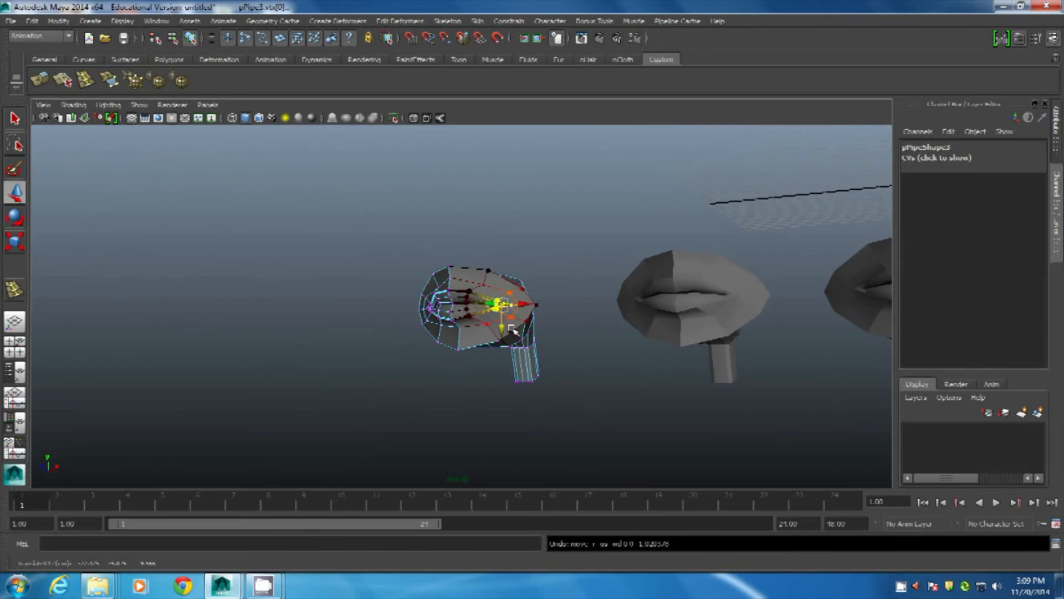
left_click_drag(509, 310, 493, 316)
key("e")
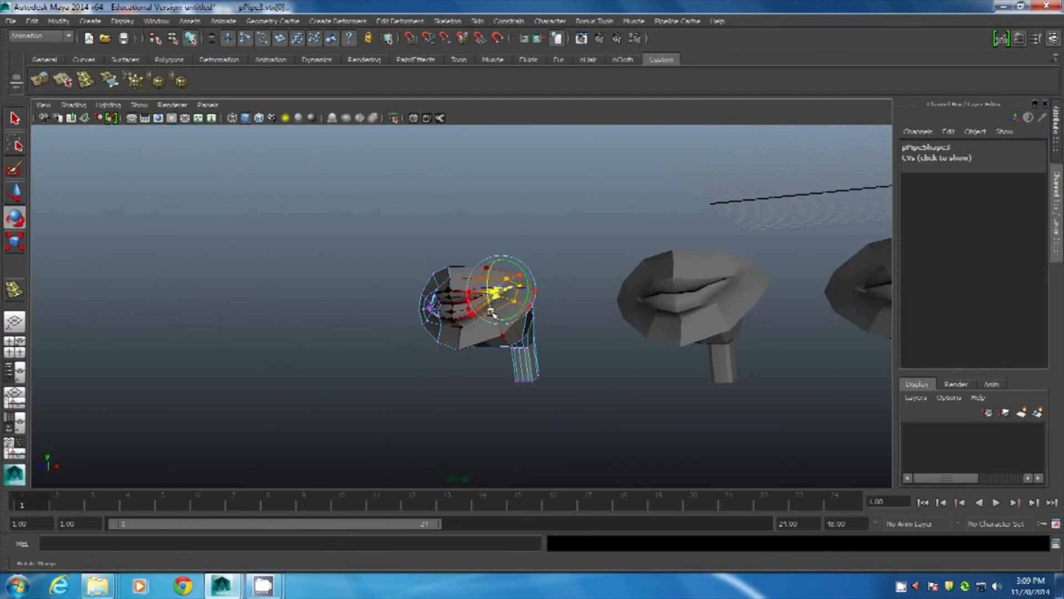
Display the middle mouth copy smoothed and vary its pPipe3 blend shape weight, ending at 0.
left_click(703, 278)
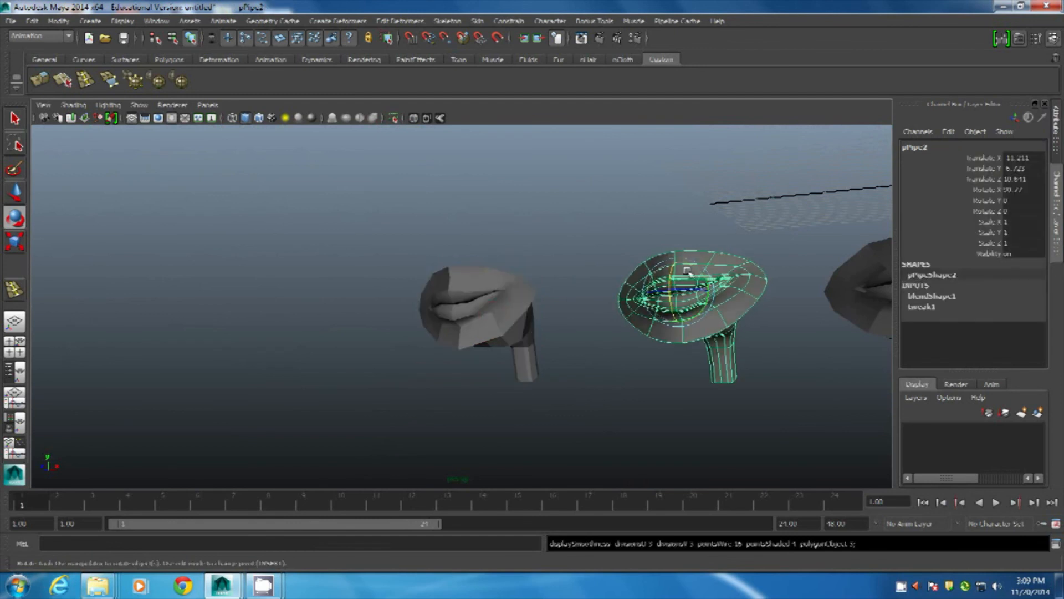
scroll(605, 308, "down", 5)
scroll(617, 247, "up", 8)
left_click(617, 247)
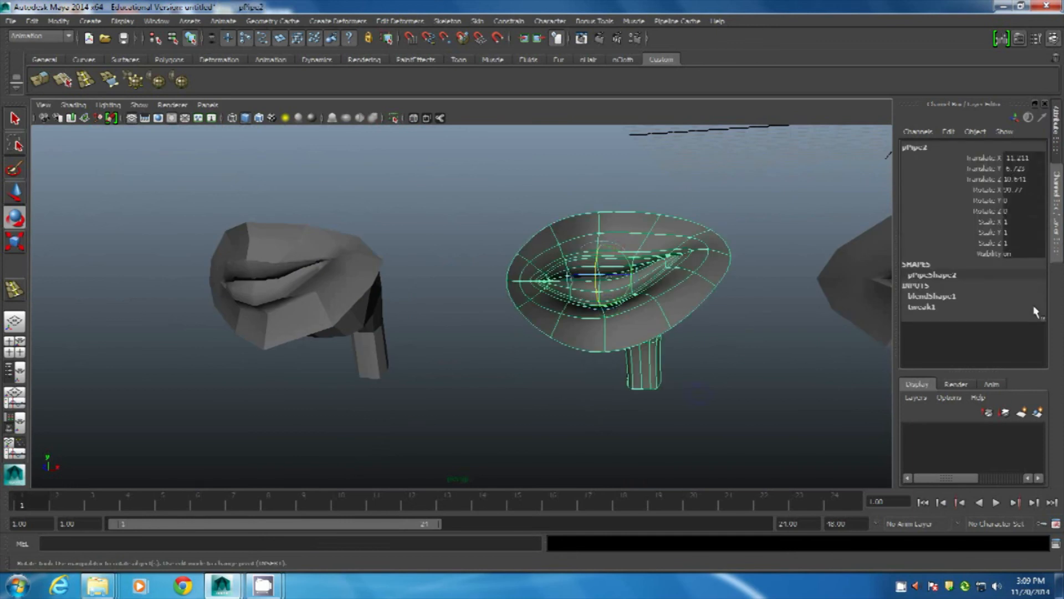
left_click(925, 298)
left_click(992, 320)
middle_click_drag(767, 311, 722, 320)
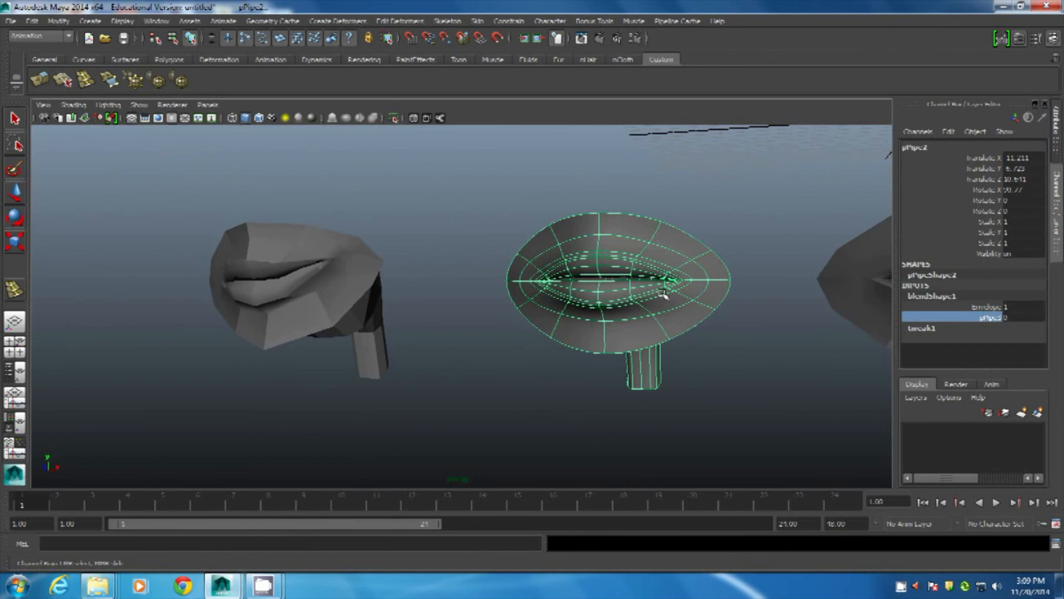
Delete both mouth copies, keeping only the original mouth.
right_click_drag(600, 296, 413, 304, "alt")
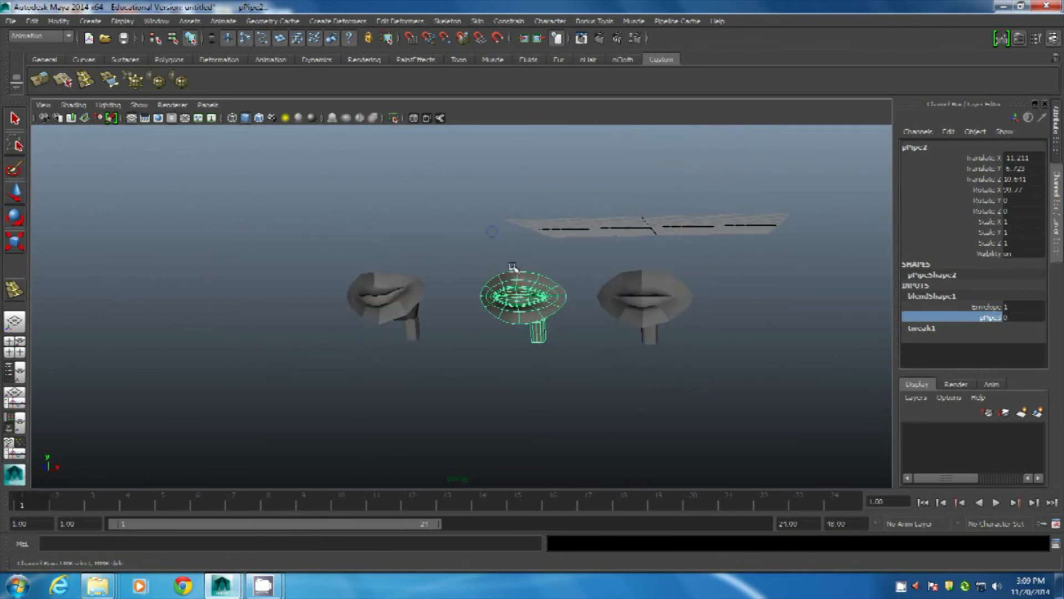
left_click(408, 304)
left_click_drag(311, 244, 535, 400)
key("Delete")
Select the original mouth and examine it close up from the front.
left_click_drag(593, 294, 527, 368, "alt")
right_click_drag(527, 368, 646, 360, "alt")
left_click_drag(646, 360, 684, 209, "alt")
left_click(673, 349)
left_click_drag(673, 349, 541, 275, "alt")
key("e")
right_click_drag(541, 275, 593, 323, "alt")
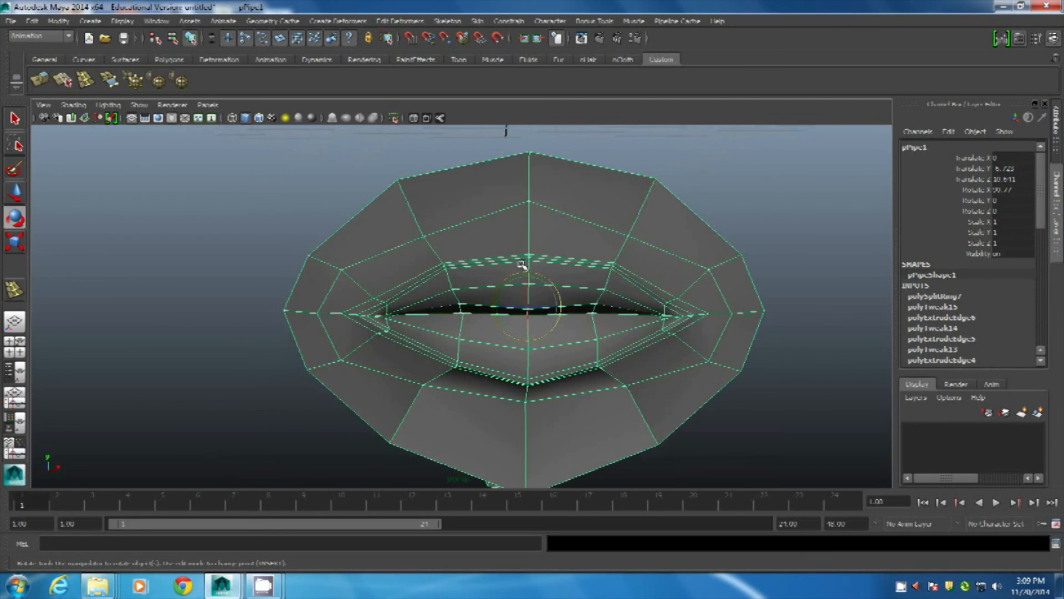
Compare the mouth with the front and side reference images and examine its deselected shape in perspective.
key("space")
key("space")
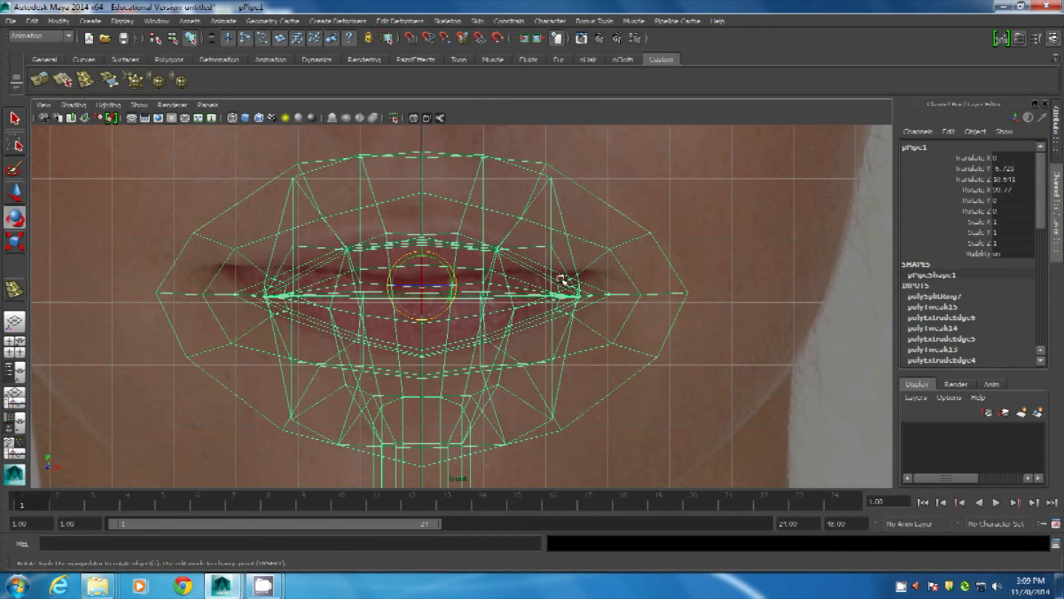
middle_click_drag(427, 209, 426, 312, "alt")
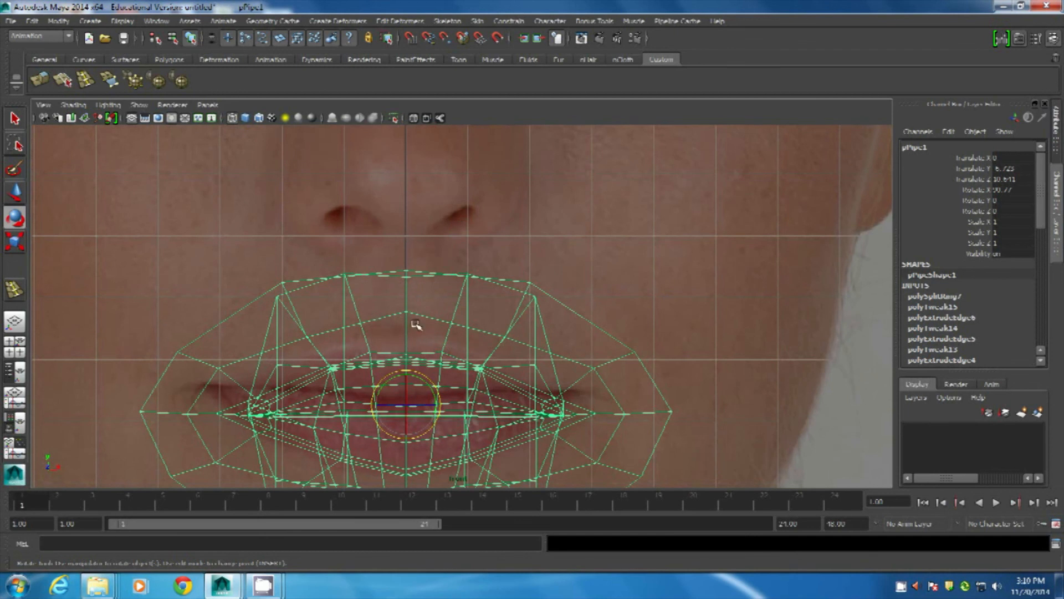
key("space")
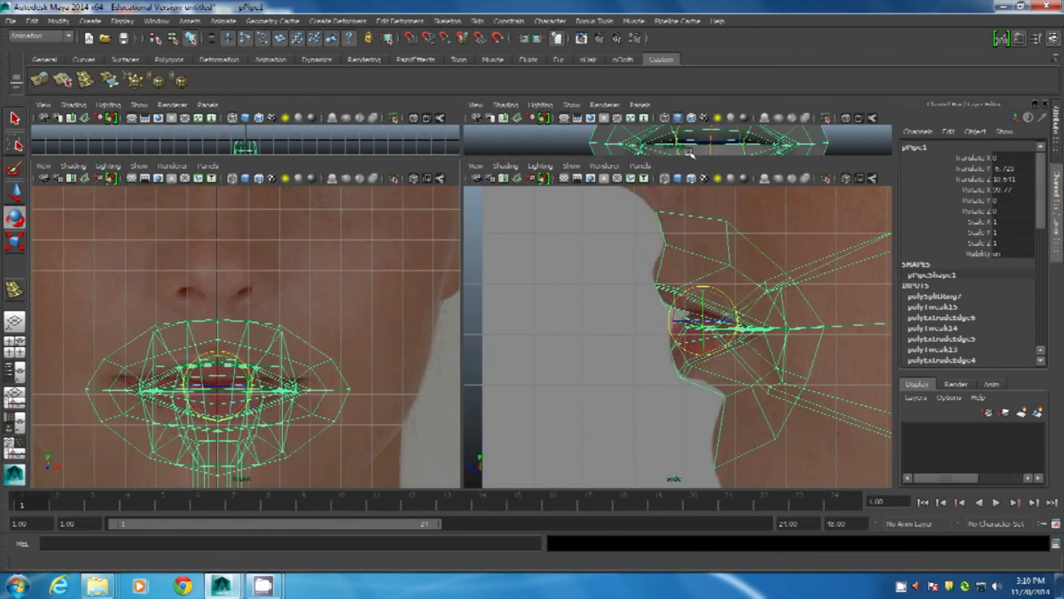
key("space")
left_click_drag(605, 278, 532, 247, "alt")
right_click_drag(532, 247, 715, 155)
left_click(725, 160)
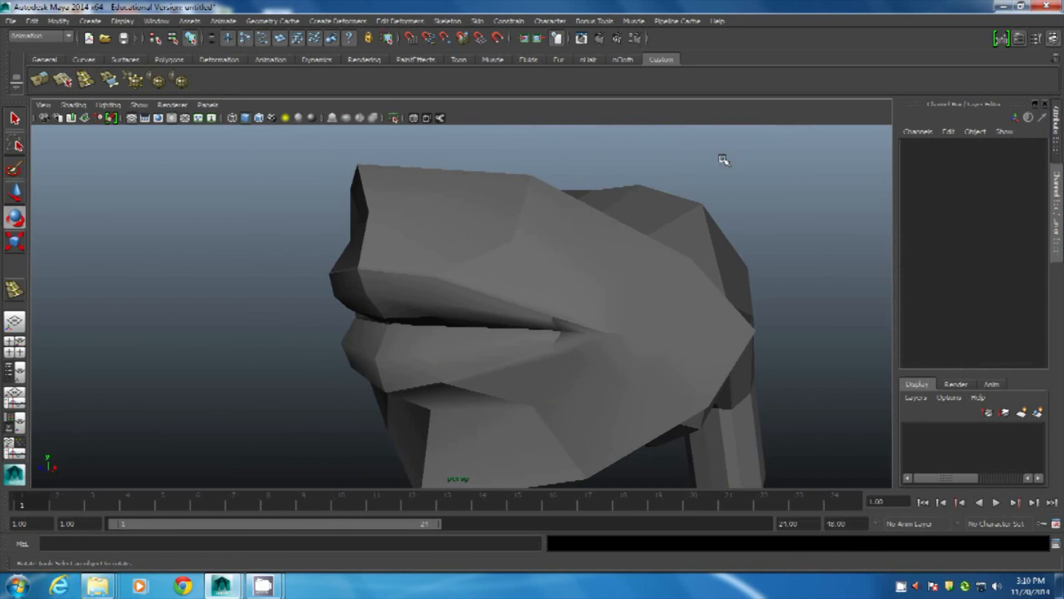